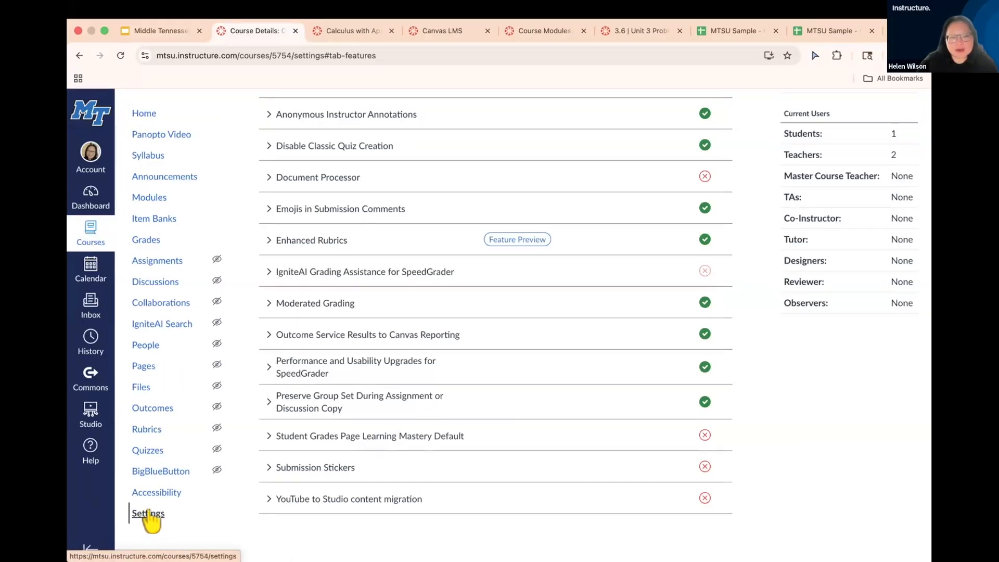
- Examine the Enhanced Rubrics entry and its state in the course's feature options
scroll(284, 260, "up", 5)
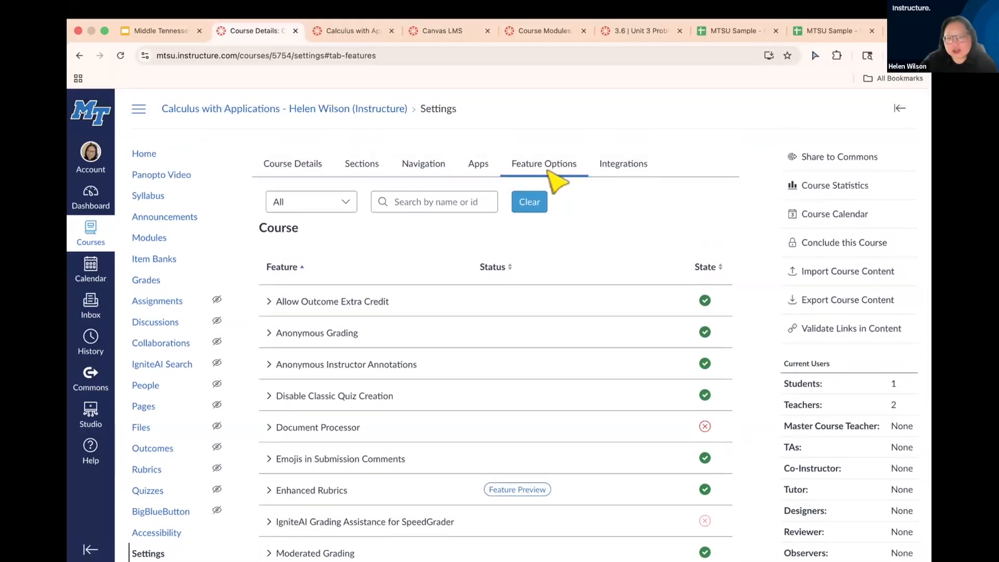
scroll(618, 354, "down", 3)
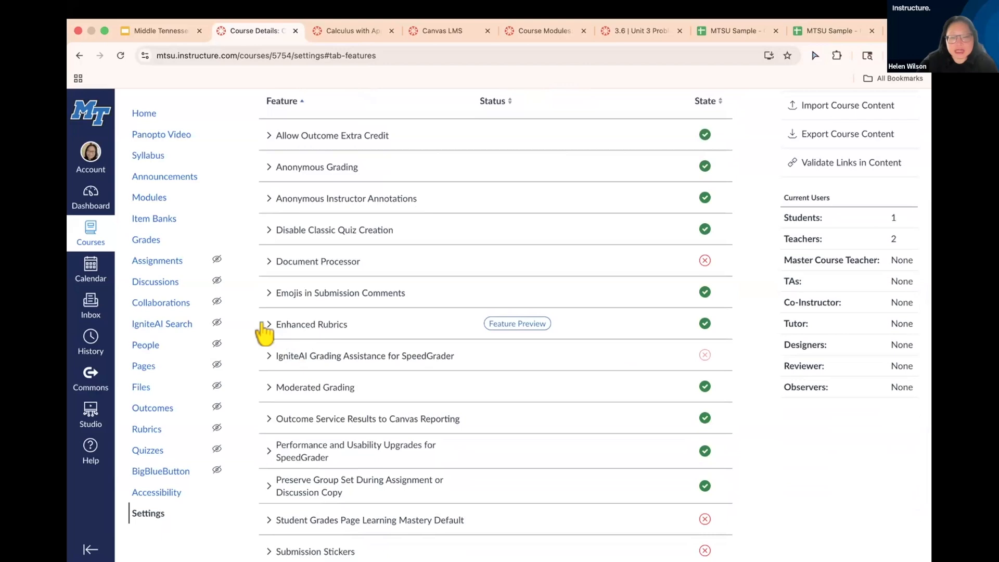
left_click(268, 324)
left_click(264, 323)
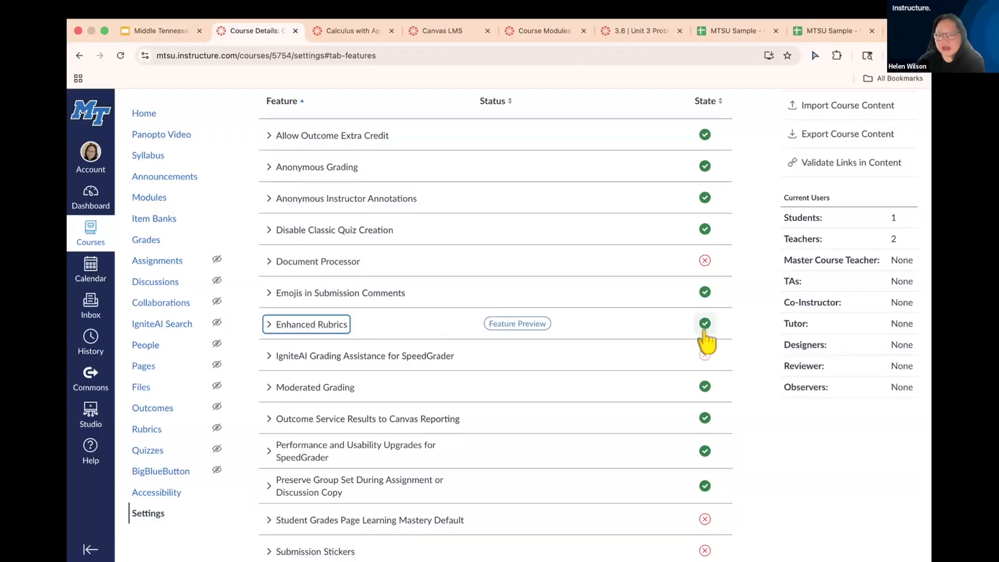
scroll(705, 332, "up", 5)
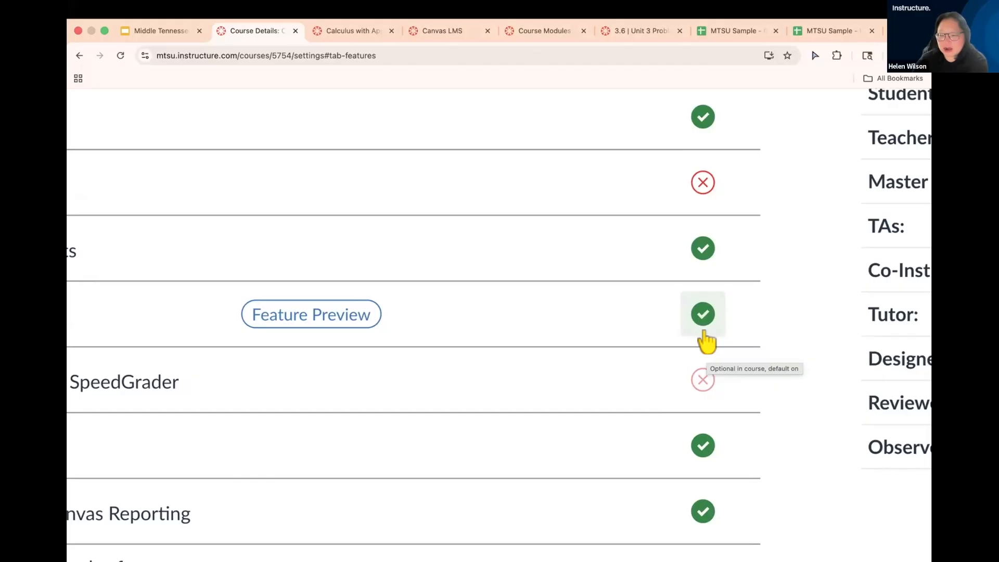
scroll(706, 343, "down", 5)
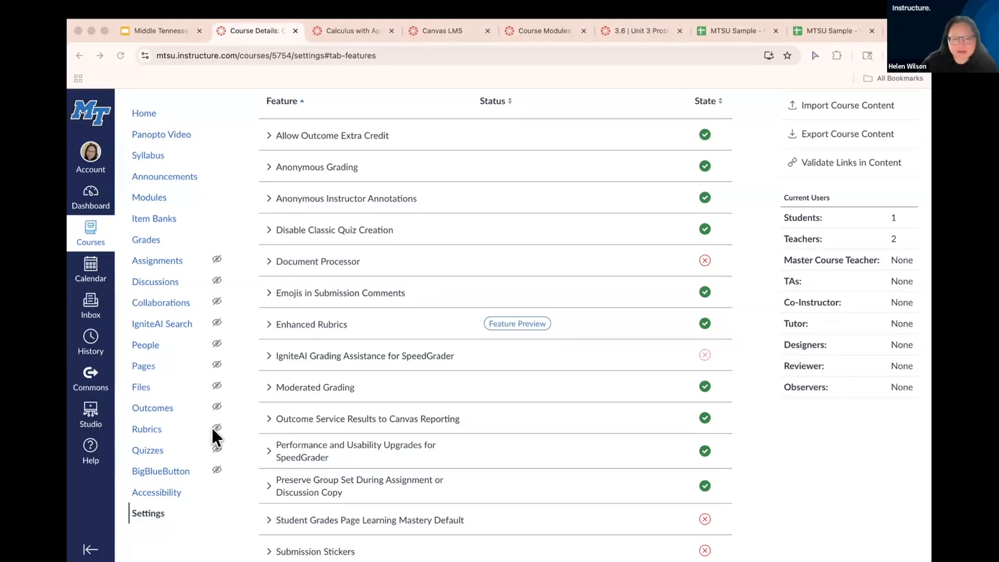
- Open the course's Rubrics page and sort the saved rubrics by name in ascending order
left_click(136, 430)
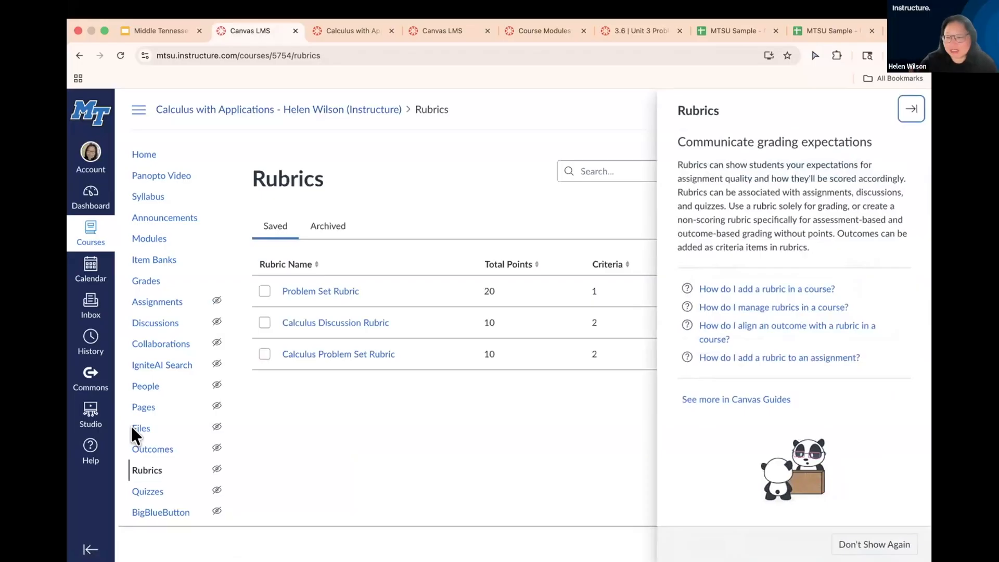
left_click(910, 111)
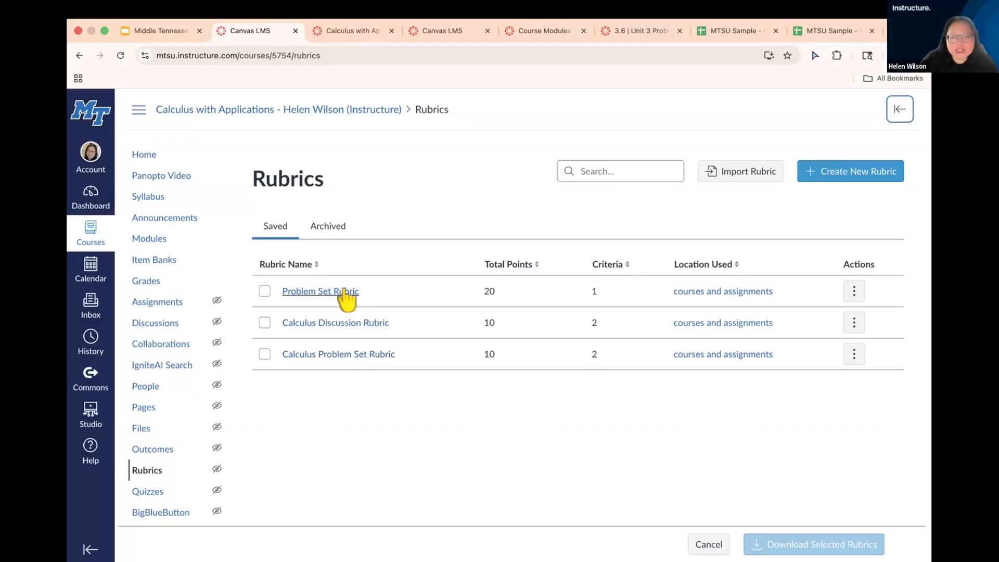
left_click(312, 265)
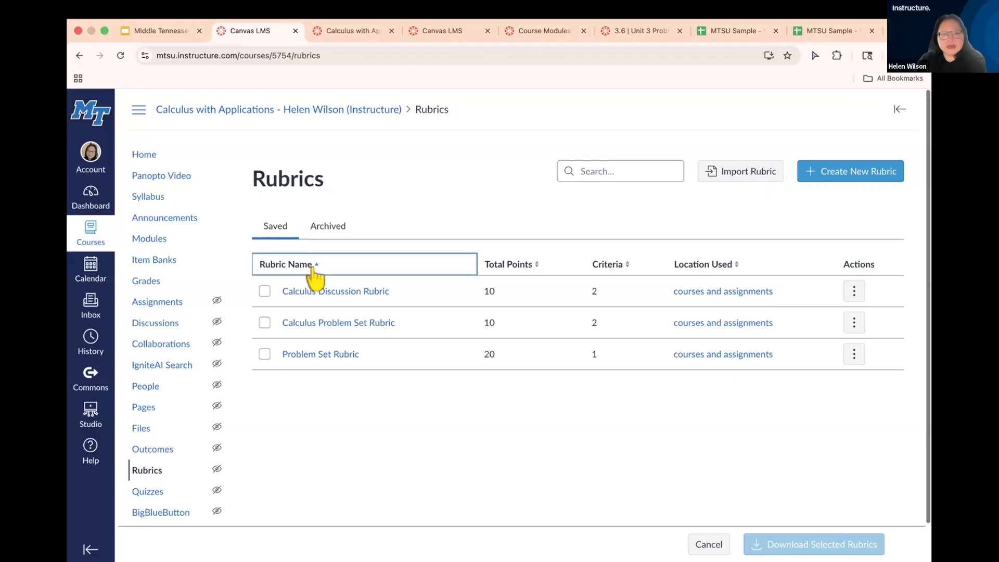
scroll(314, 268, "up", 4)
scroll(314, 268, "up", 3)
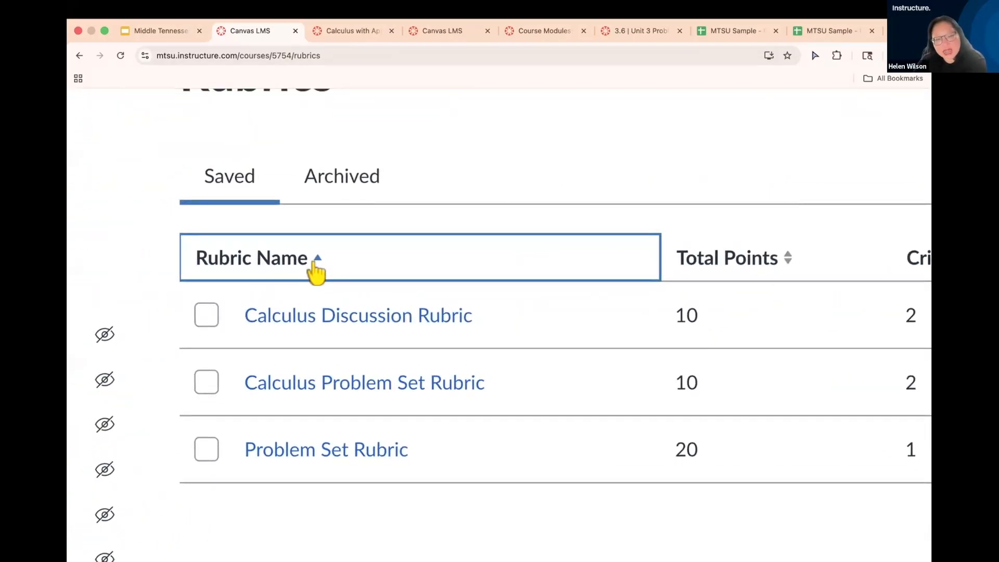
left_click(315, 270)
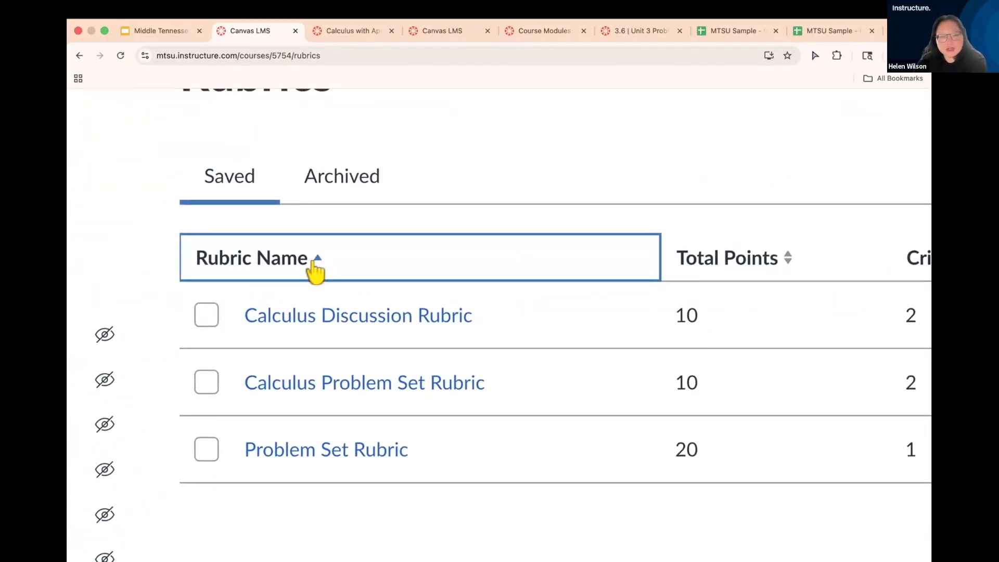
left_click(315, 269)
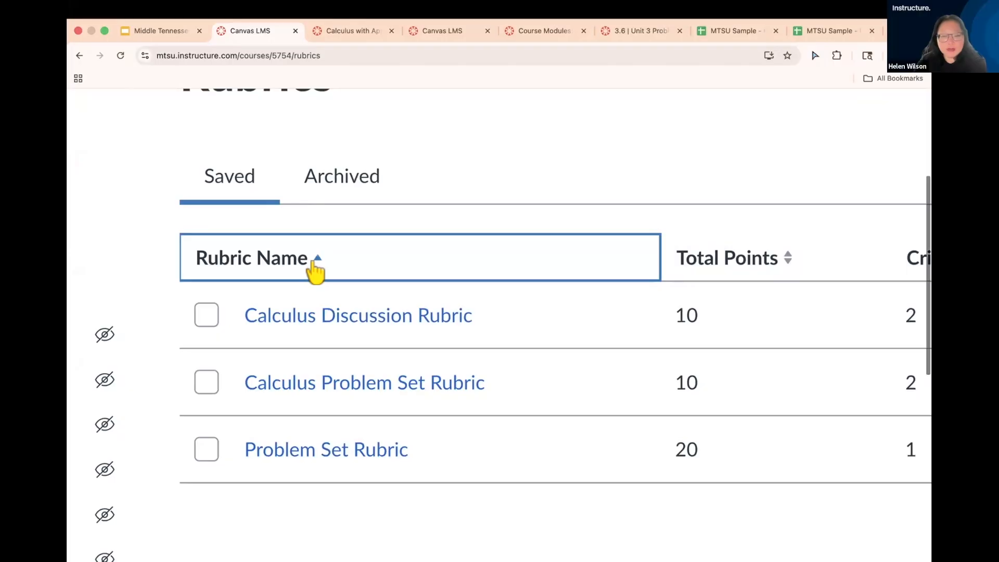
scroll(316, 269, "down", 6)
scroll(314, 268, "down", 2)
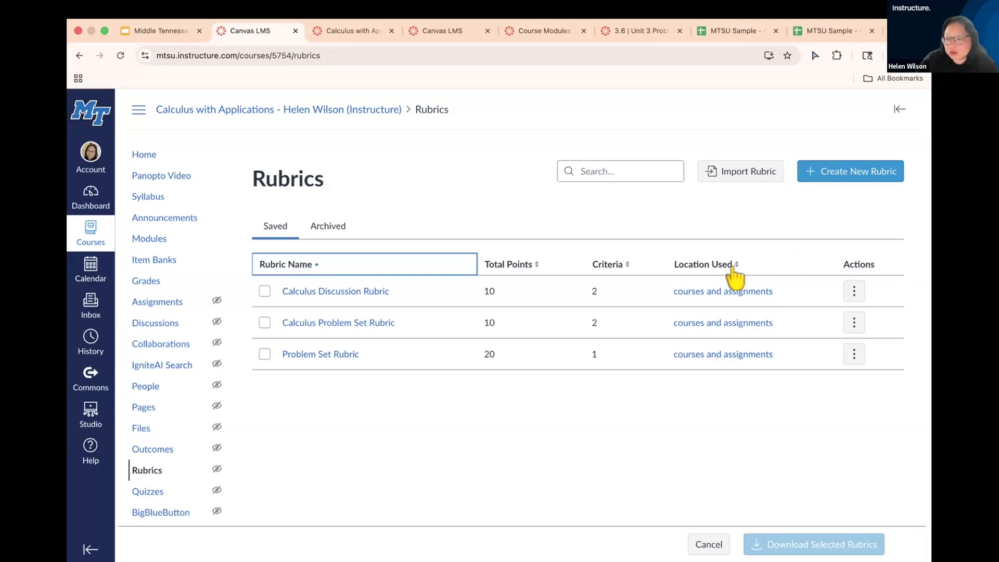
- Check the locations where the Calculus Discussion Rubric and the Calculus Problem Set Rubric are used
left_click(709, 293)
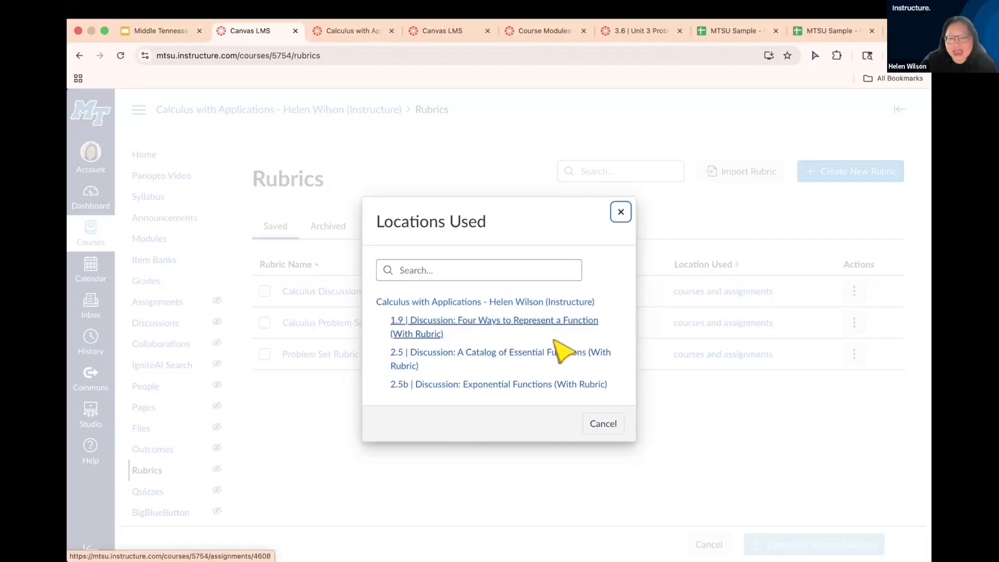
left_click(620, 213)
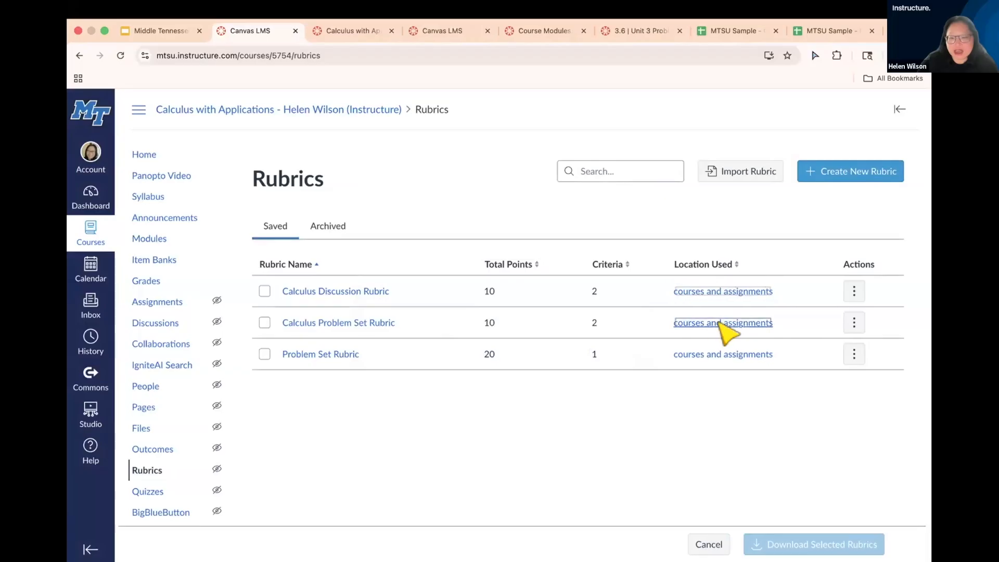
left_click(723, 323)
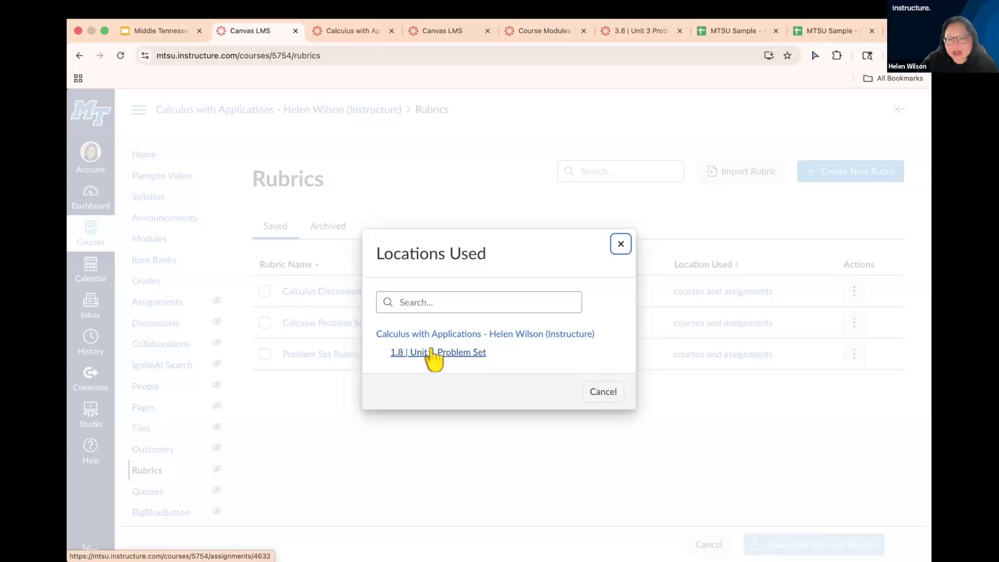
left_click(620, 243)
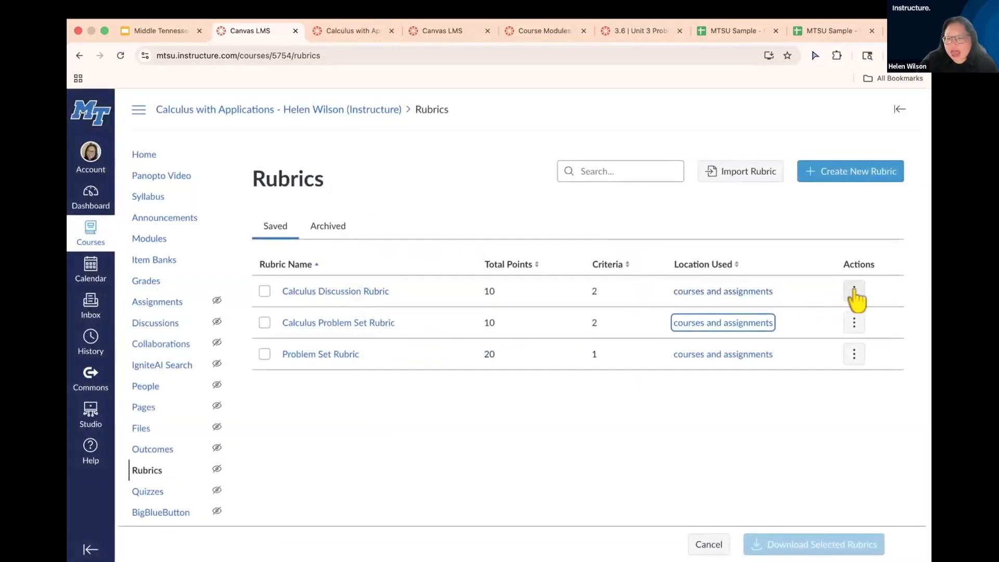
- Copy the Calculus Discussion Rubric to the course named Nickname
left_click(854, 293)
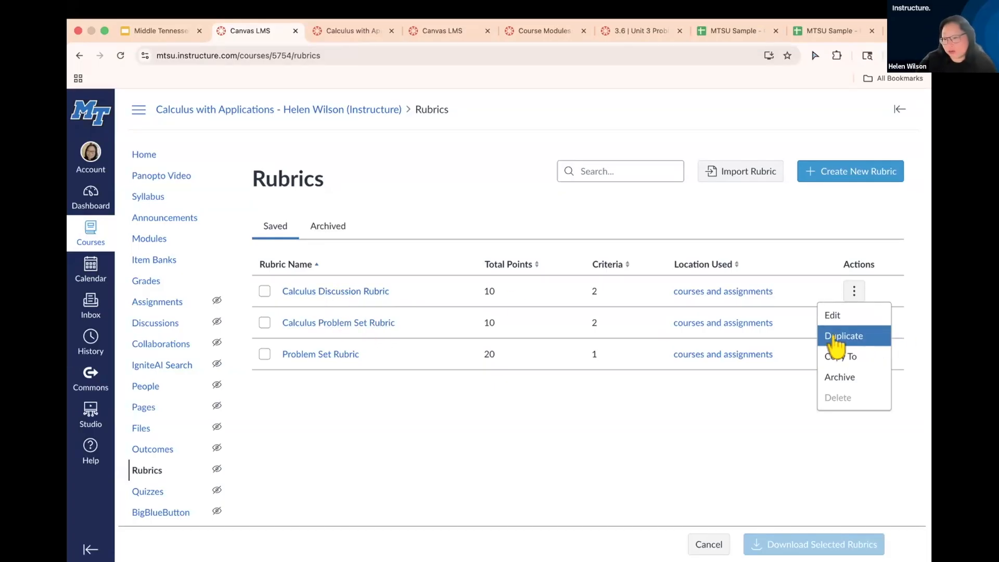
left_click(874, 357)
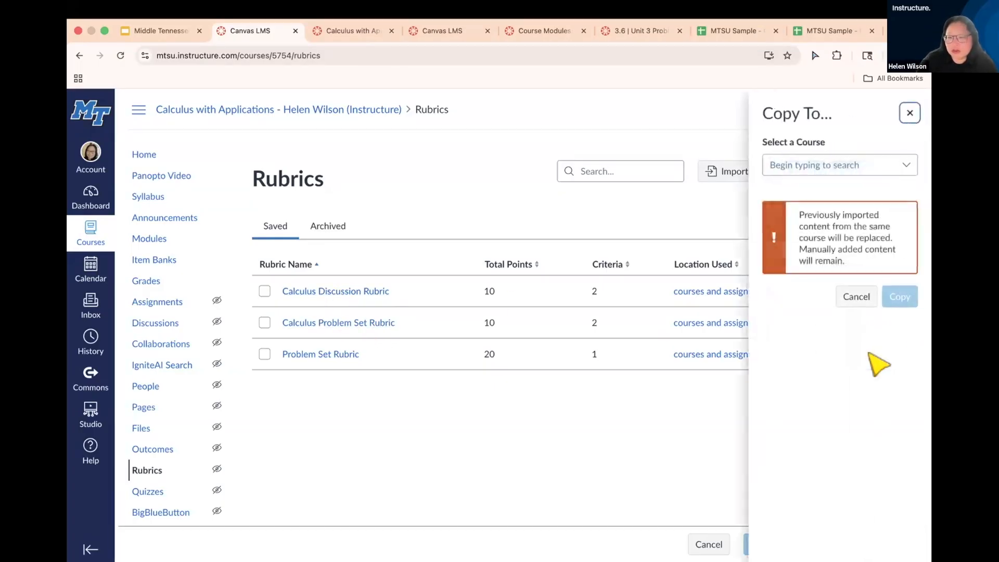
left_click(879, 167)
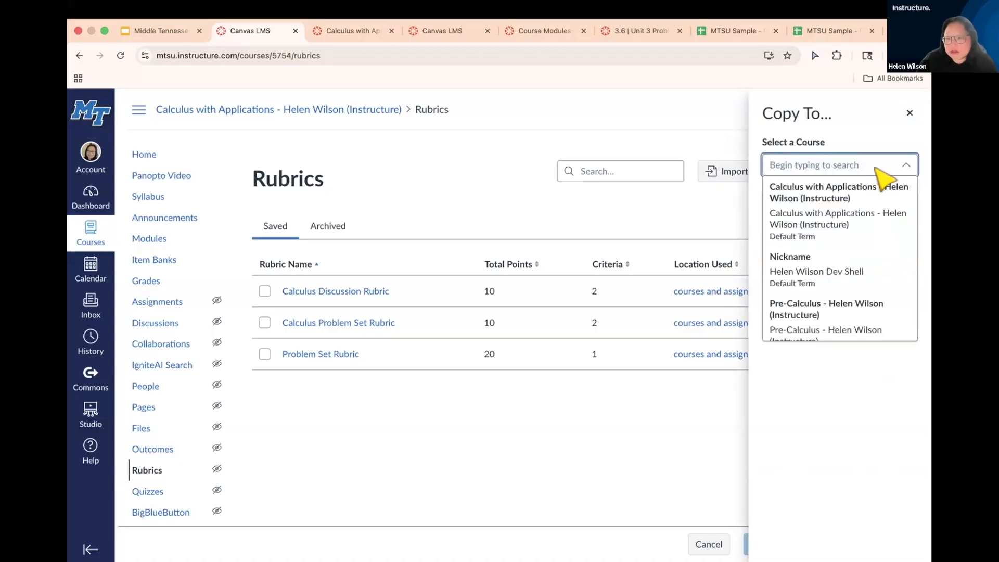
left_click(853, 276)
left_click(898, 336)
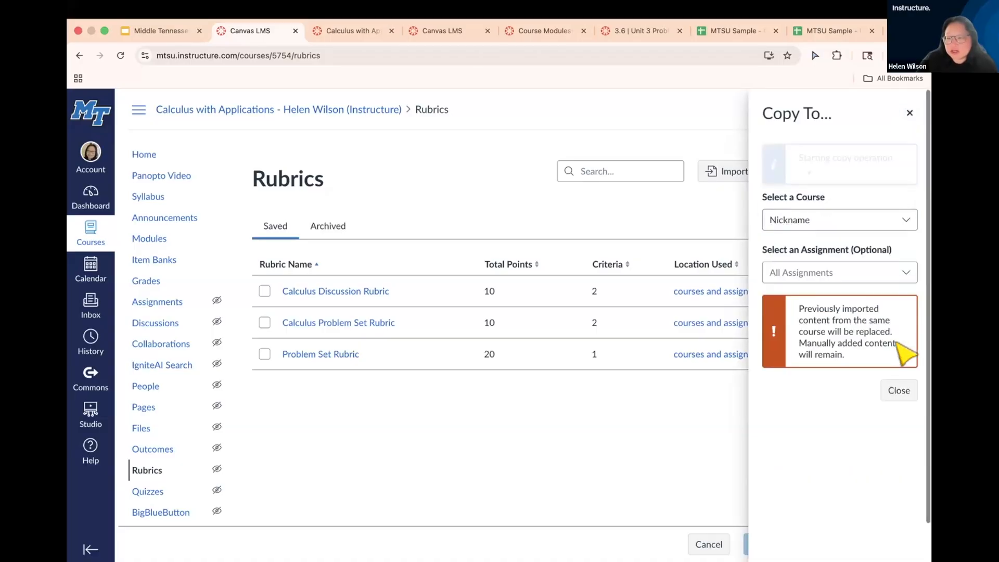
left_click(908, 113)
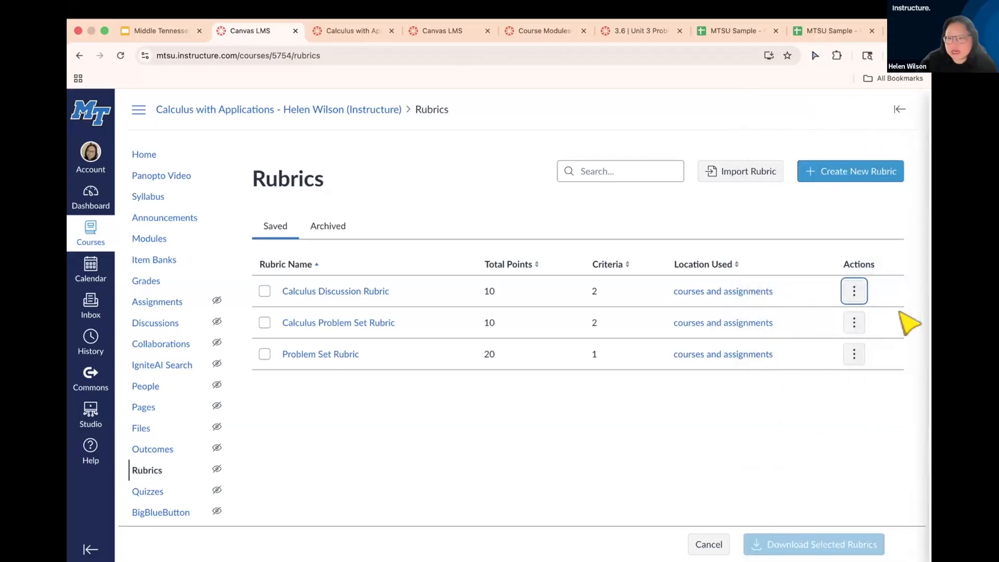
- Archive the Calculus Discussion Rubric and display the archived rubrics
left_click(854, 290)
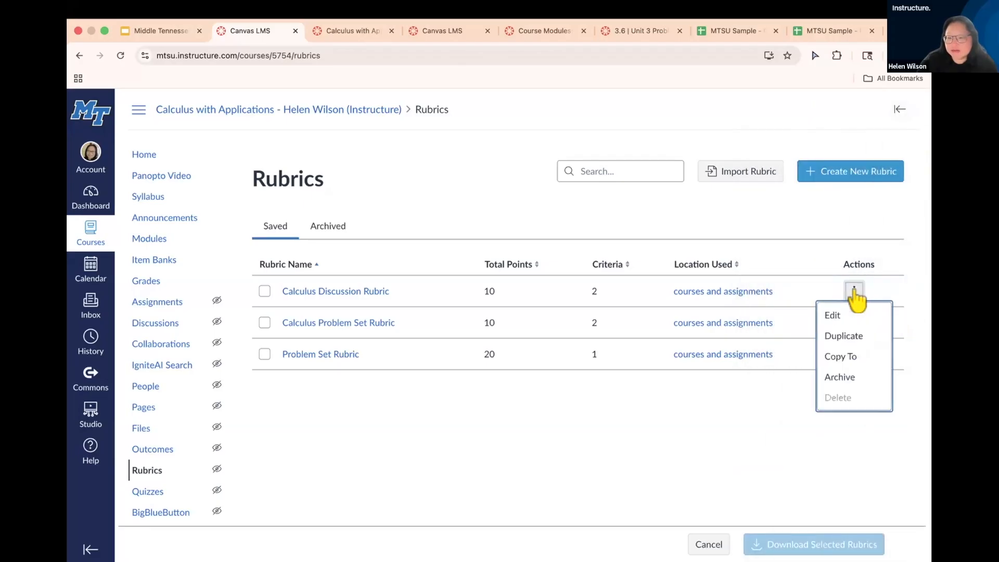
left_click(856, 380)
left_click(338, 227)
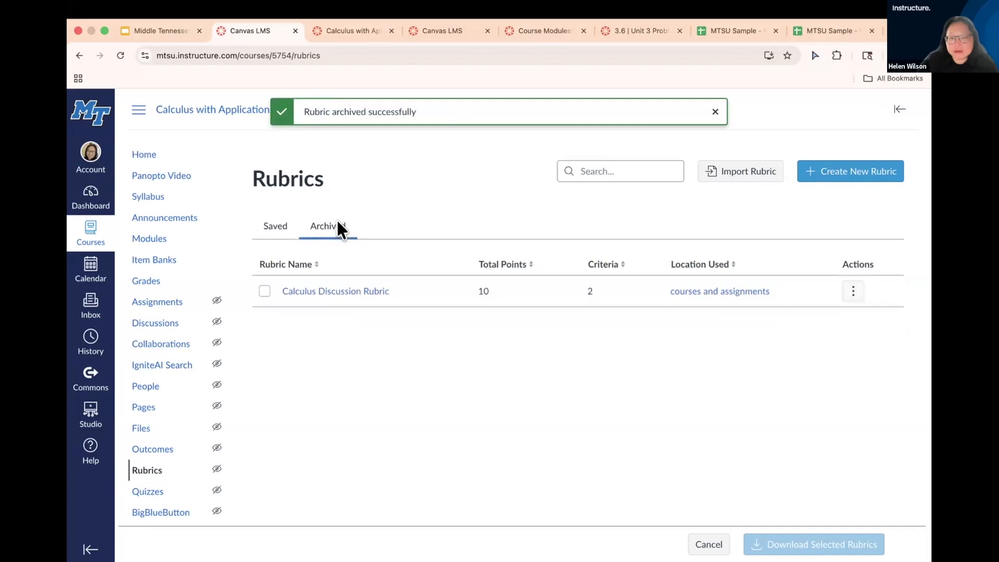
- Un-archive the Calculus Discussion Rubric and return to the saved rubrics
left_click(853, 292)
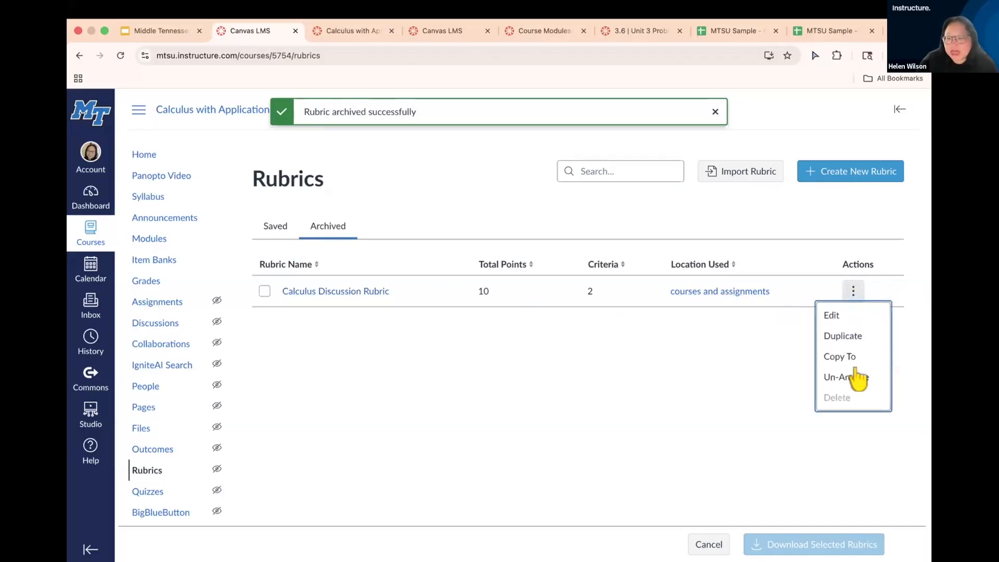
left_click(863, 379)
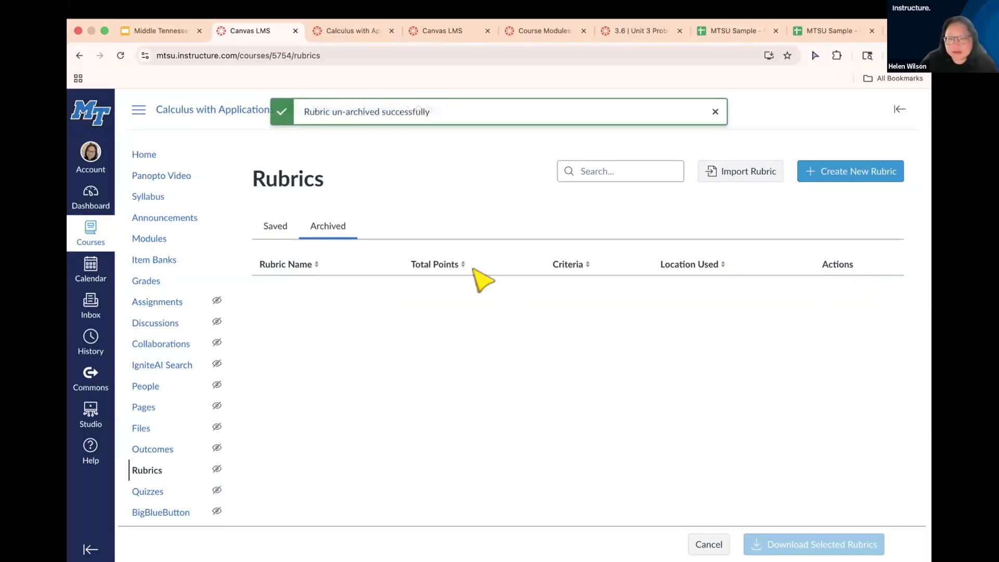
left_click(265, 225)
left_click(853, 291)
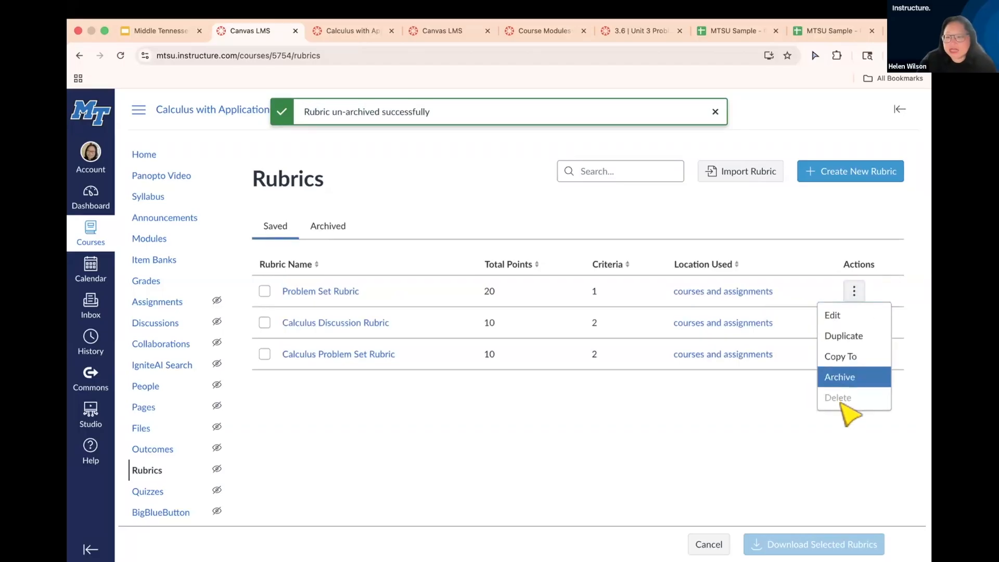
scroll(841, 403, "up", 5)
scroll(840, 403, "down", 3)
scroll(842, 406, "down", 3)
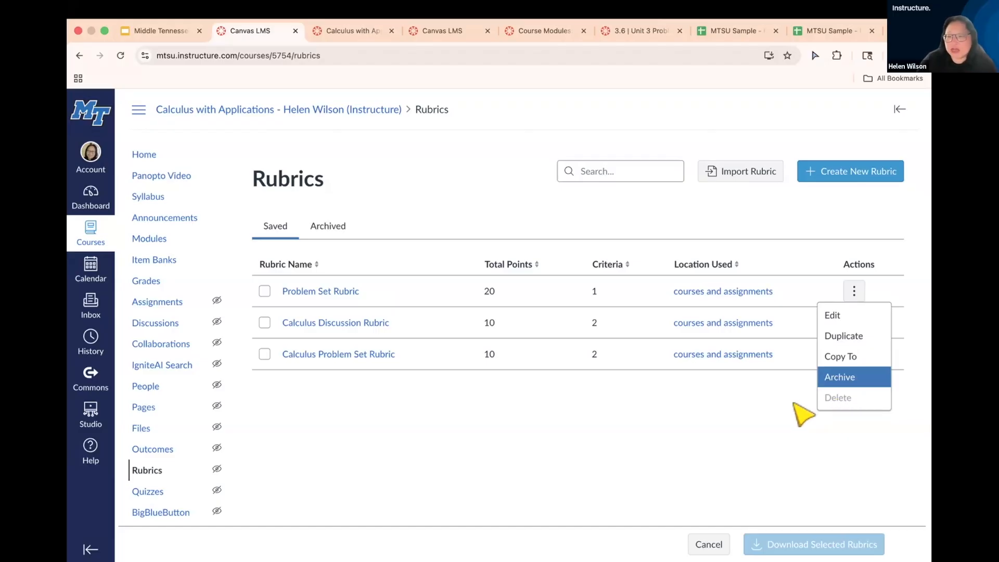
left_click(737, 397)
left_click(602, 171)
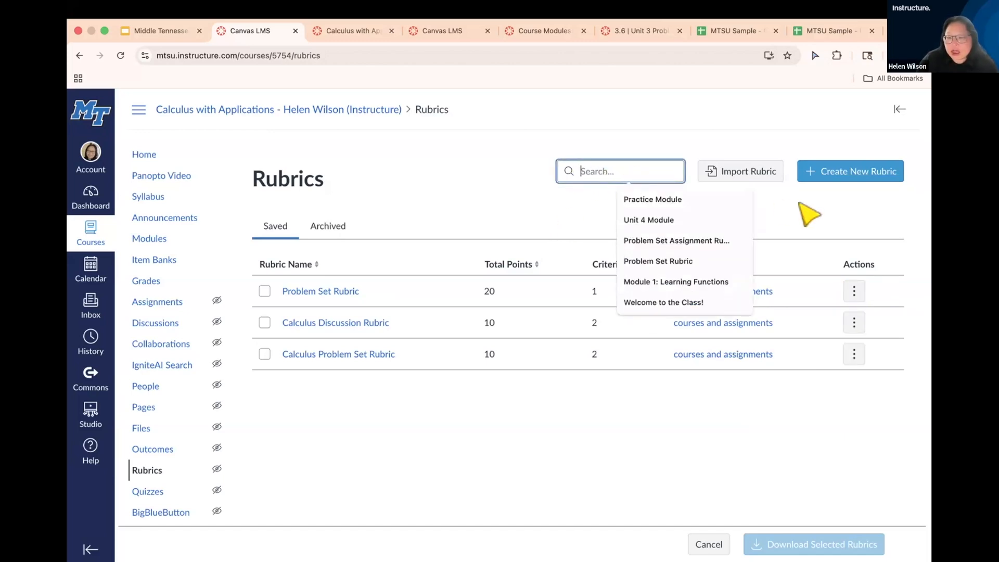
left_click(775, 202)
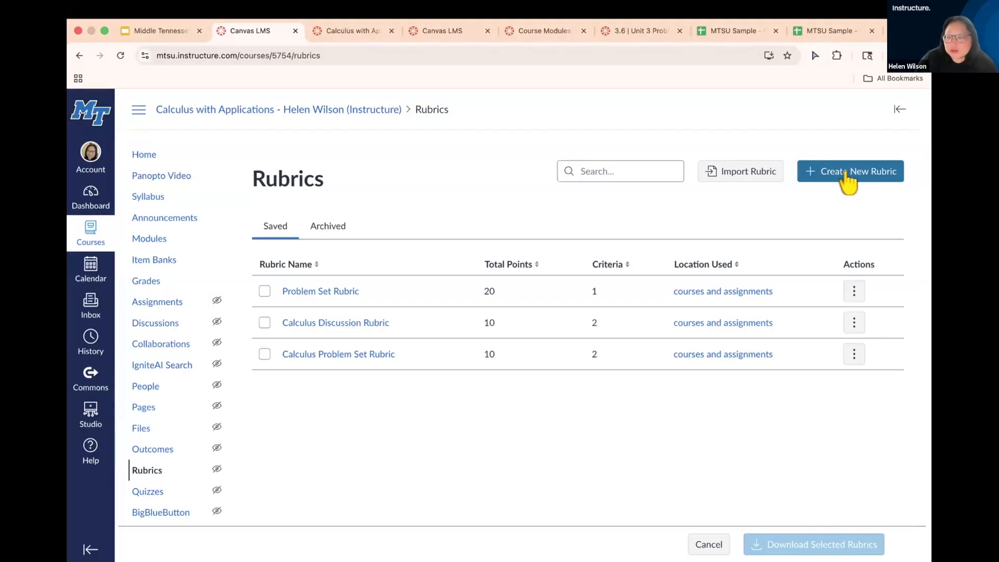
- Start a new rubric named "Short Problem Set Rubric" and set its type to Written Feedback
left_click(847, 177)
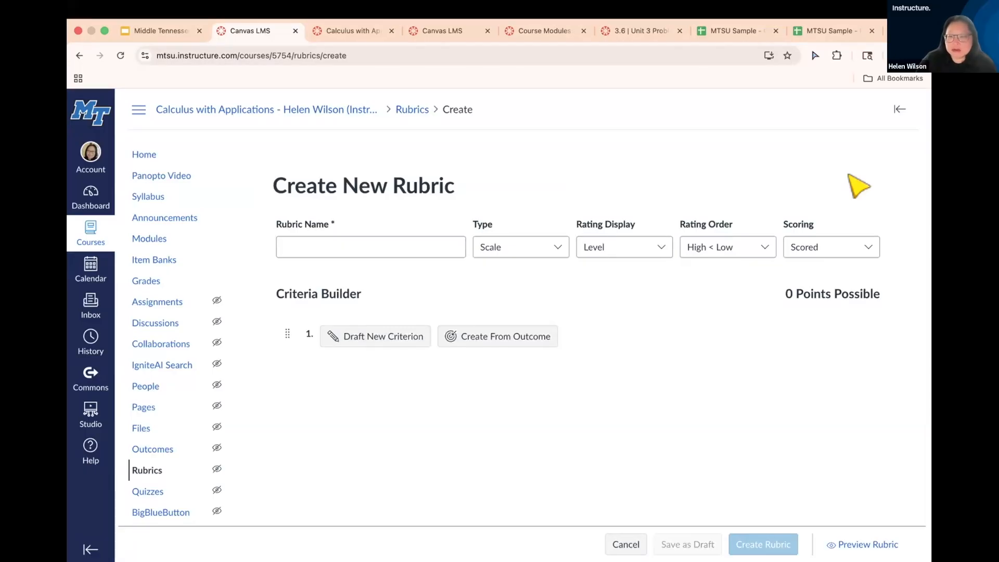
left_click(347, 248)
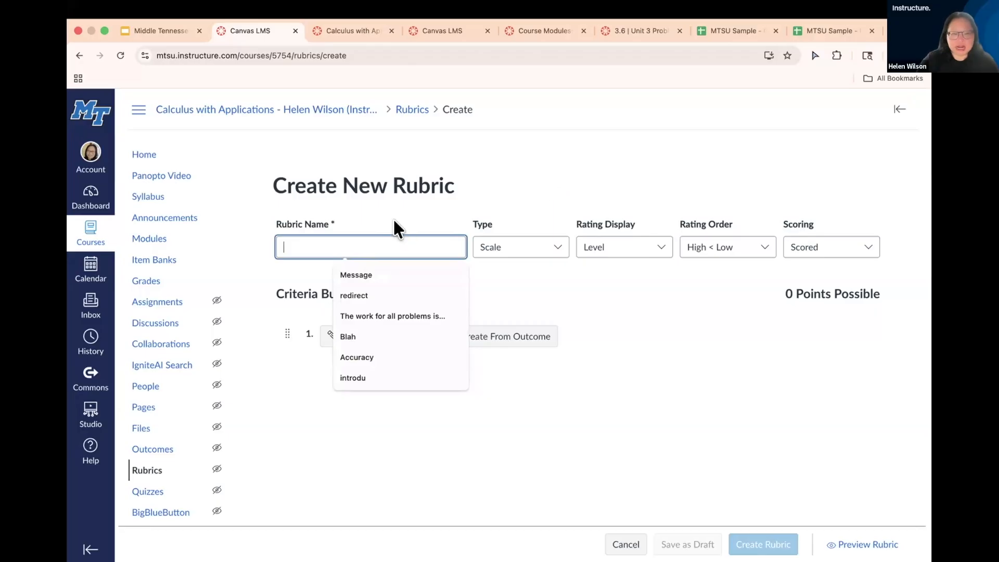
type("Short")
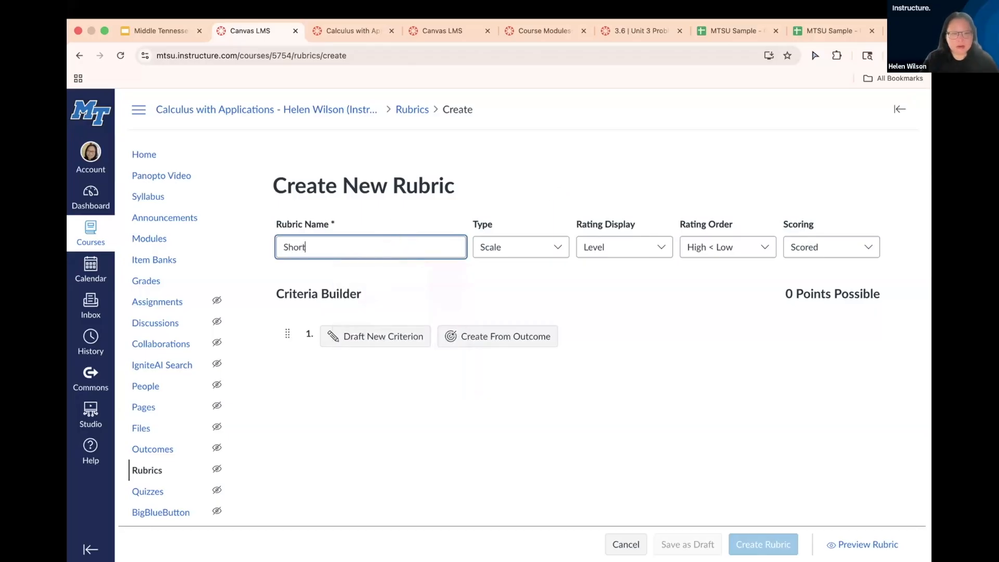
type(" Problem Set Rubric")
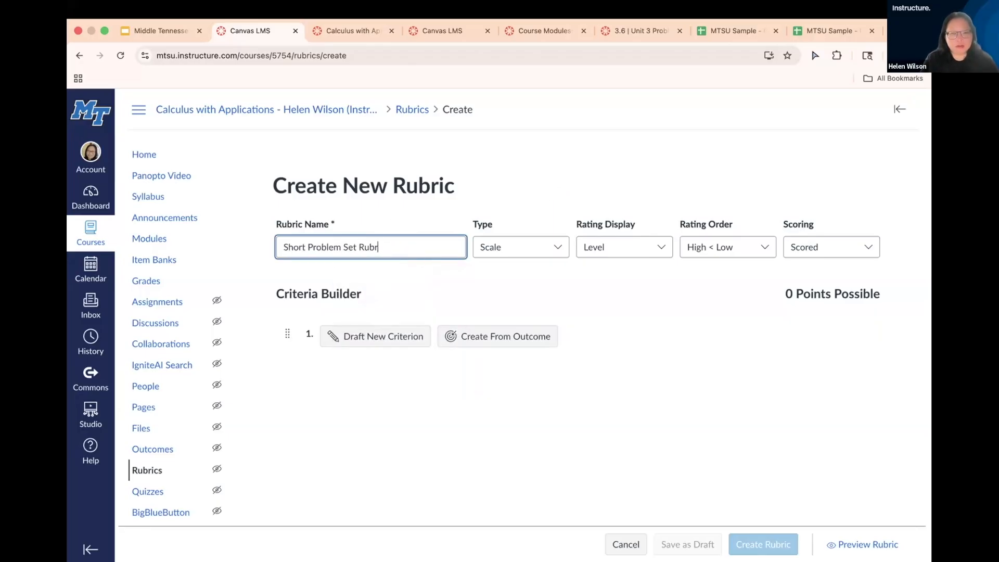
left_click(556, 241)
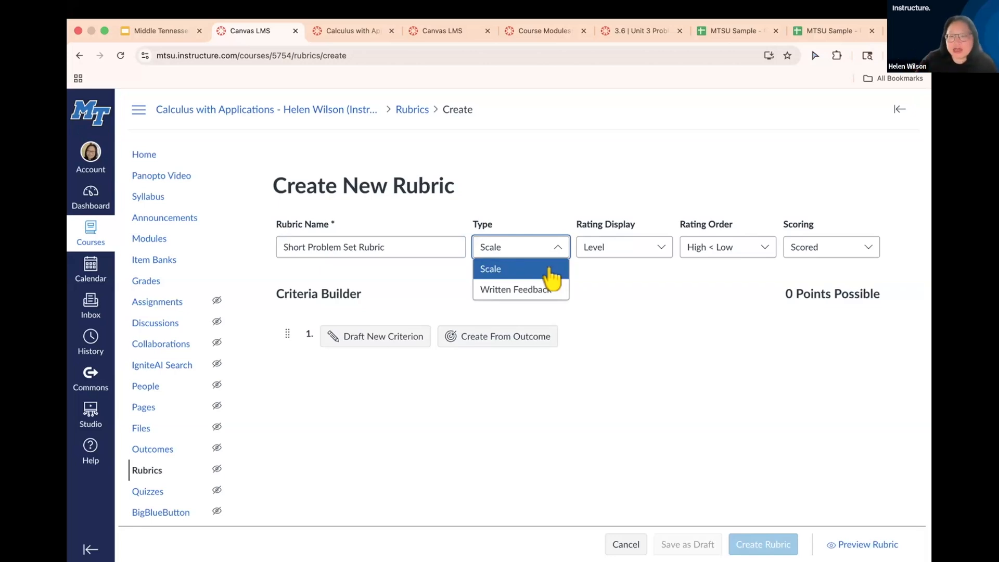
left_click(534, 290)
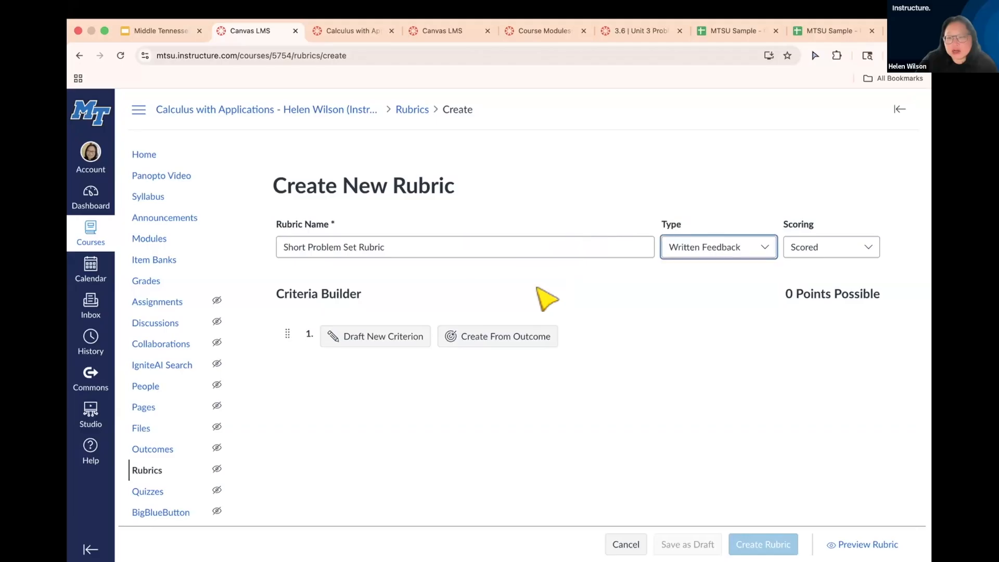
- Set the rubric type to Scale and check the Rating Display and Rating Order options
left_click(760, 248)
left_click(735, 269)
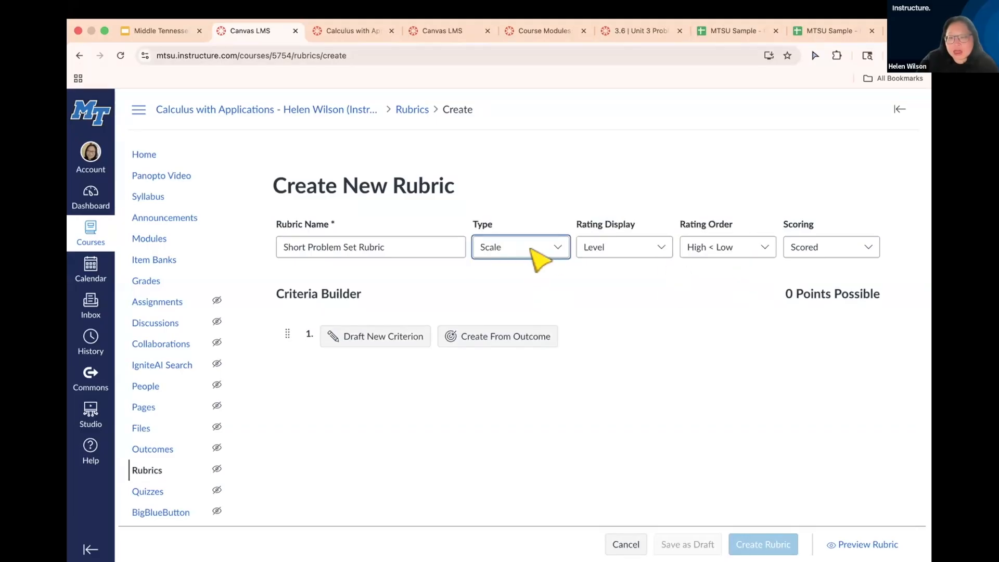
left_click(664, 248)
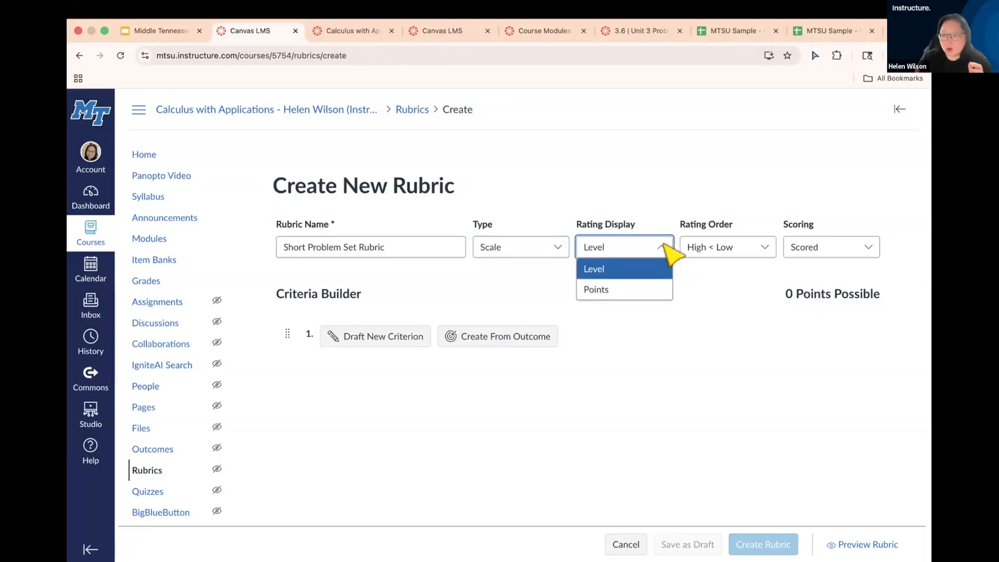
left_click(700, 279)
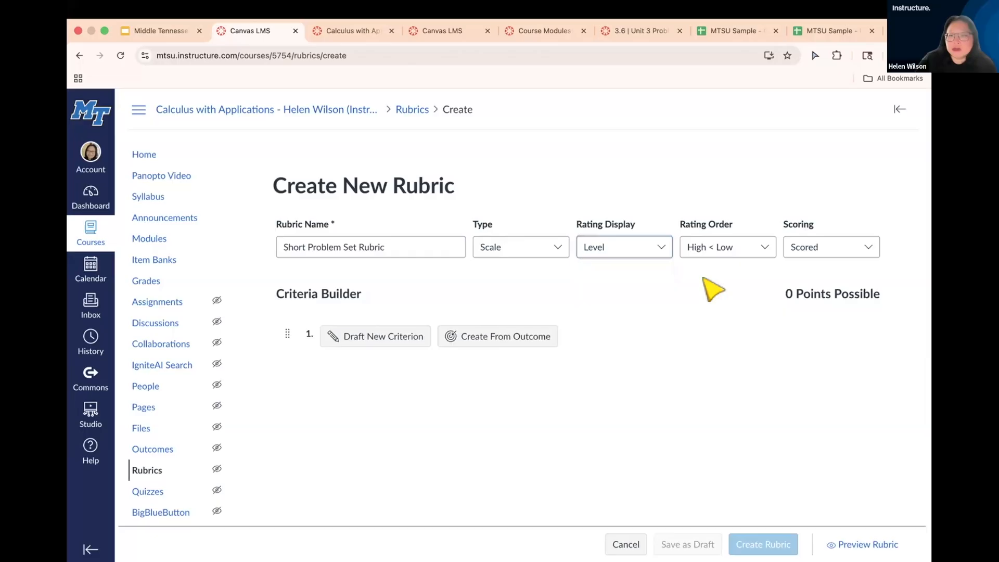
left_click(763, 241)
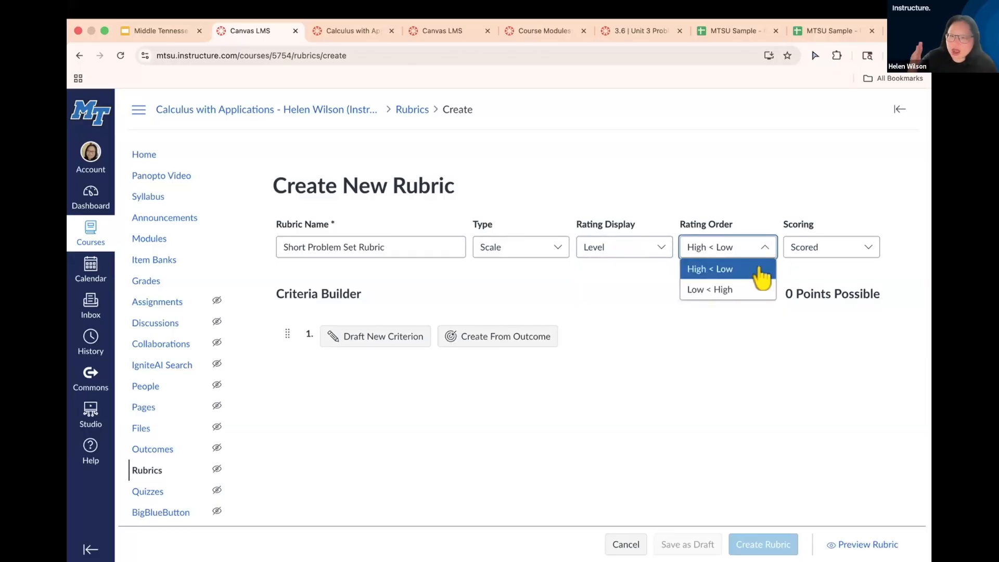
left_click(849, 195)
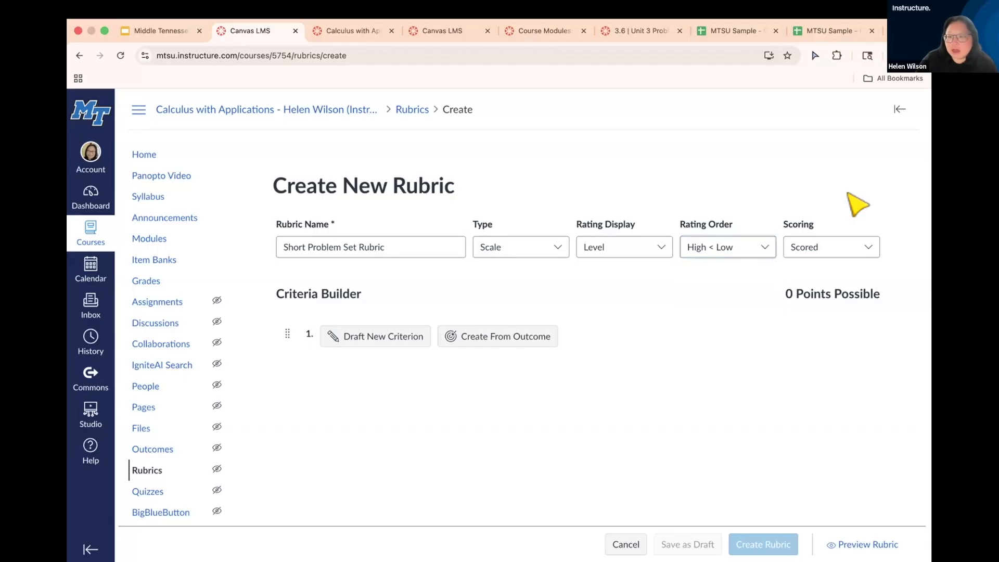
- Switch the rubric's scoring to Unscored and back to Scored
left_click(873, 249)
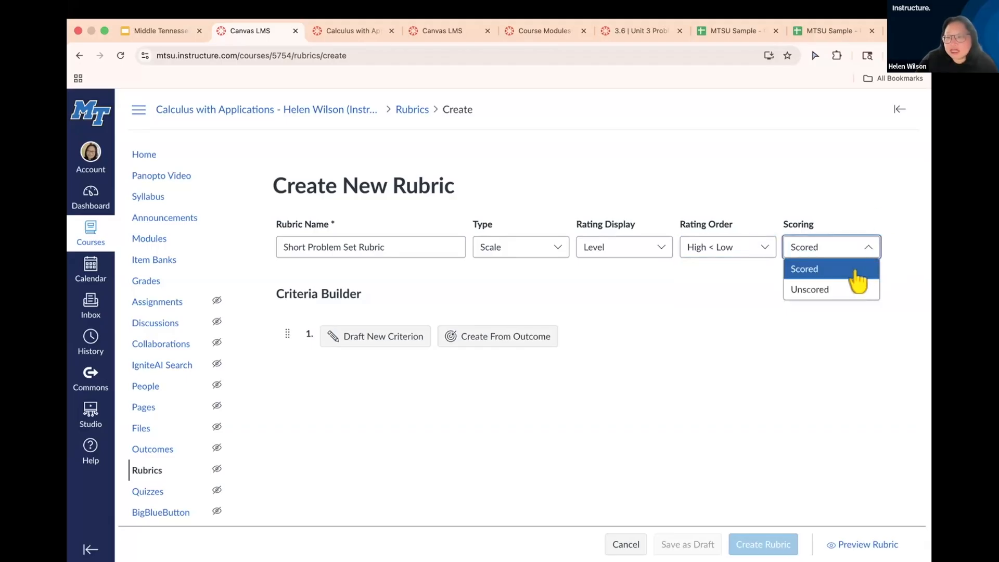
left_click(856, 286)
left_click(870, 252)
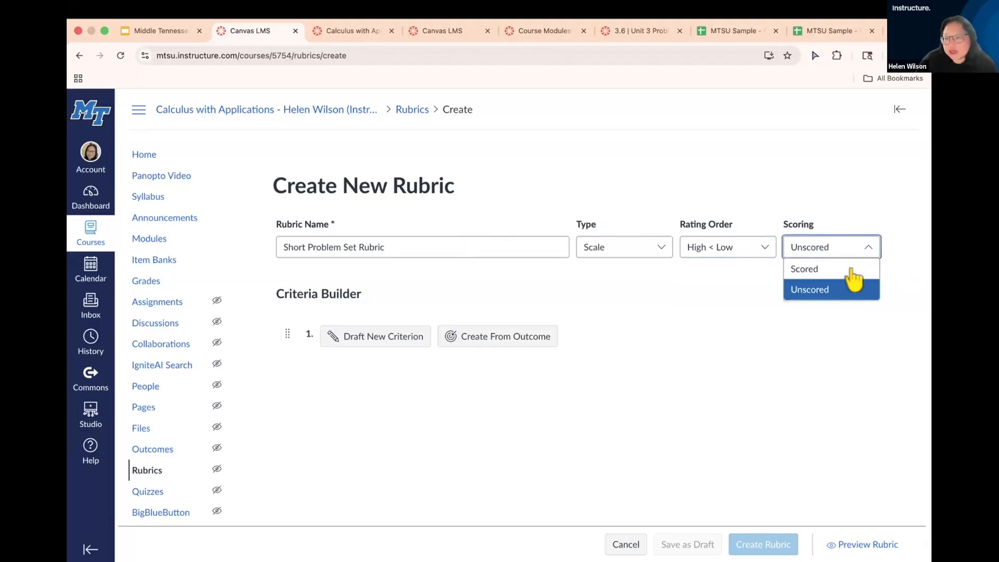
left_click(858, 269)
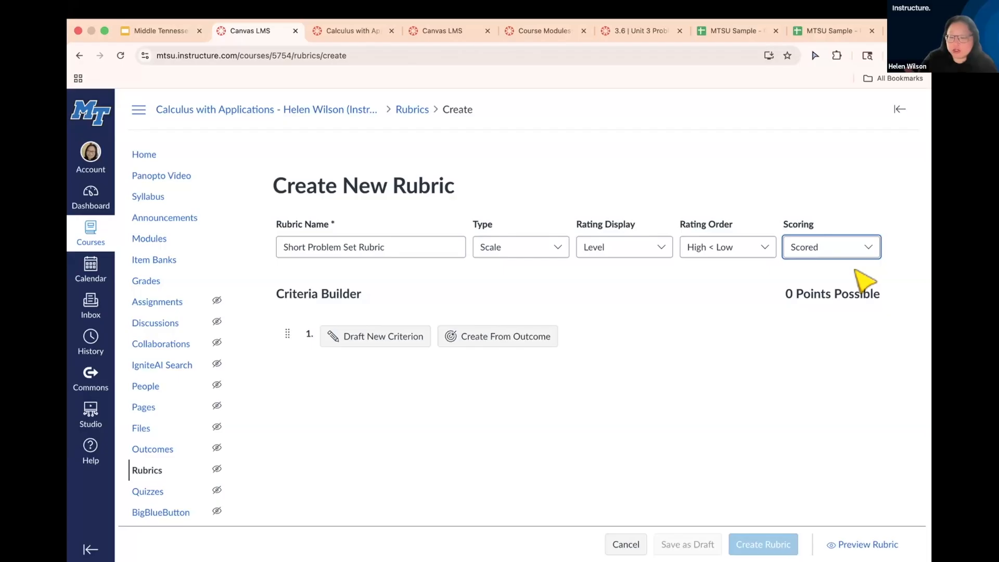
left_click(854, 197)
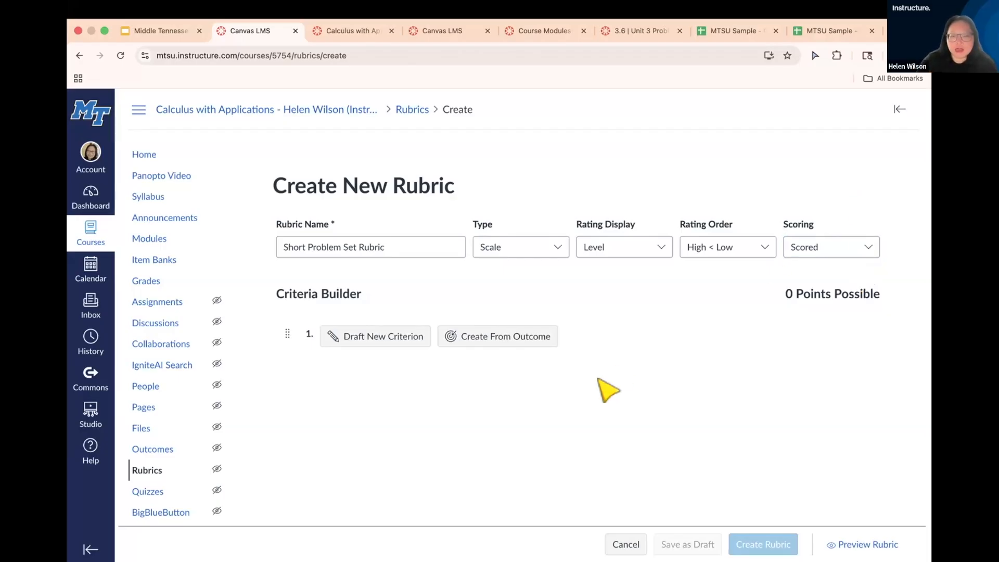
- Draft a new criterion named "Accuracy" with the description "The student's answers are all correct and all appropriate work is shown."
left_click(352, 341)
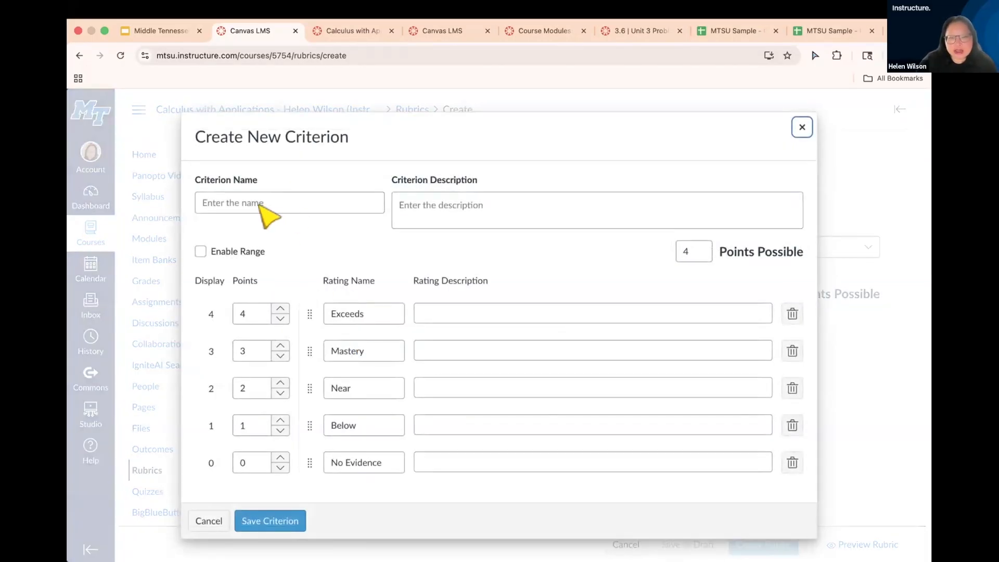
left_click(260, 204)
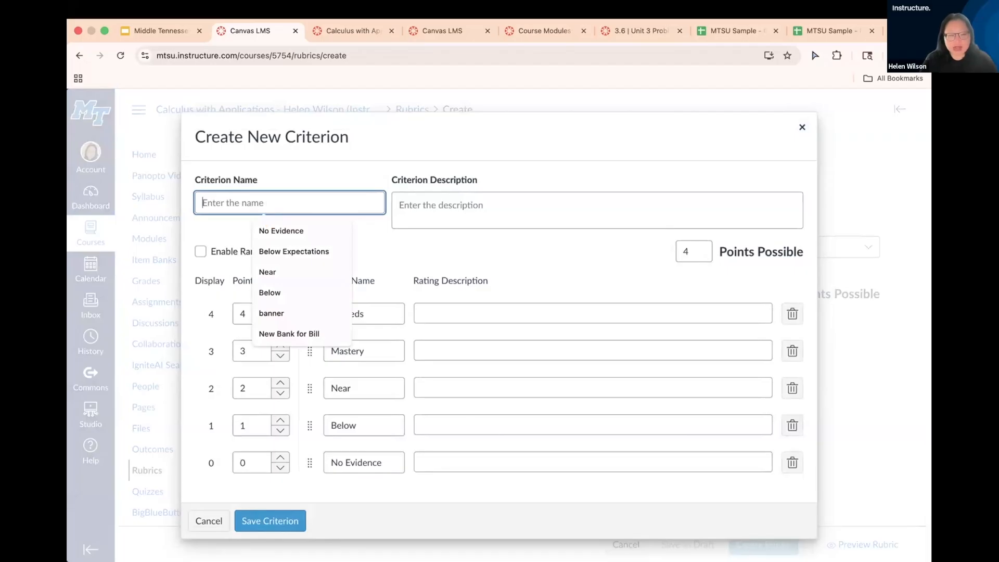
type("Accuracy")
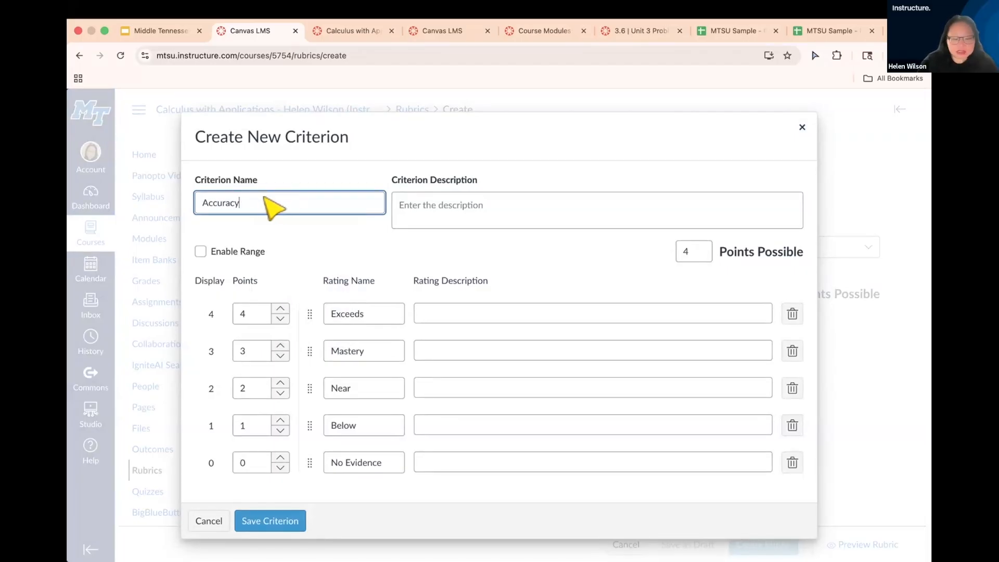
left_click(494, 221)
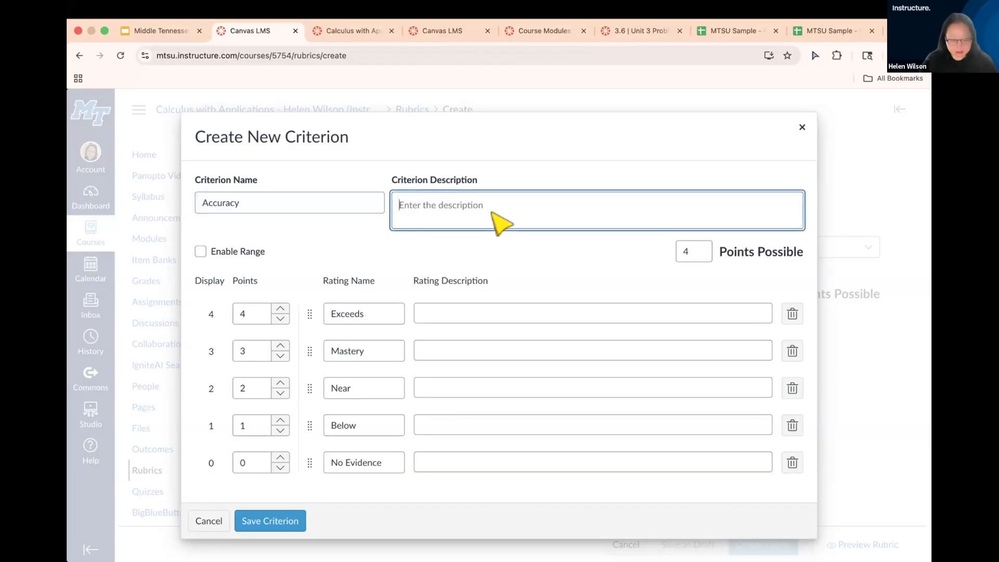
type("The student's ans")
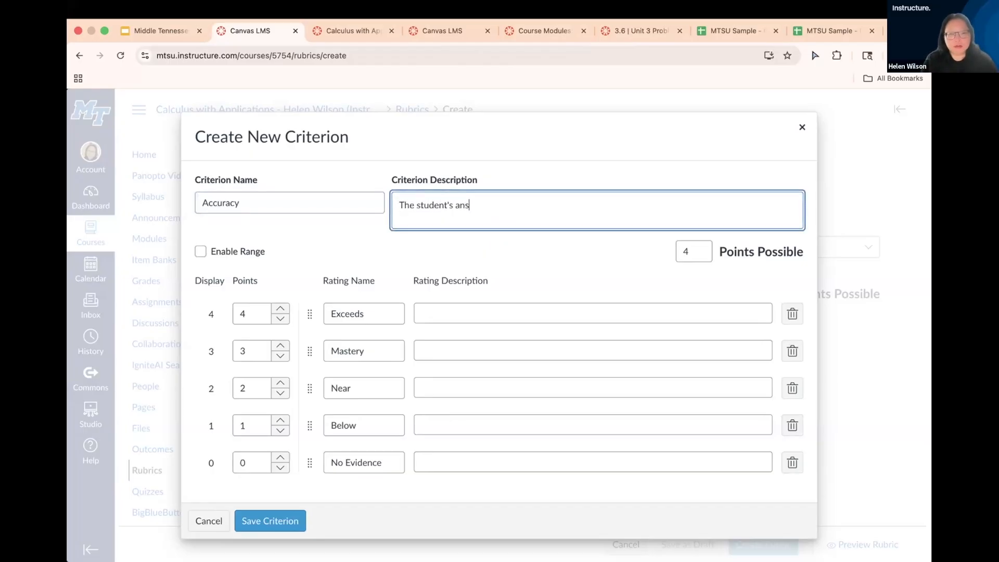
type("wers are all correc")
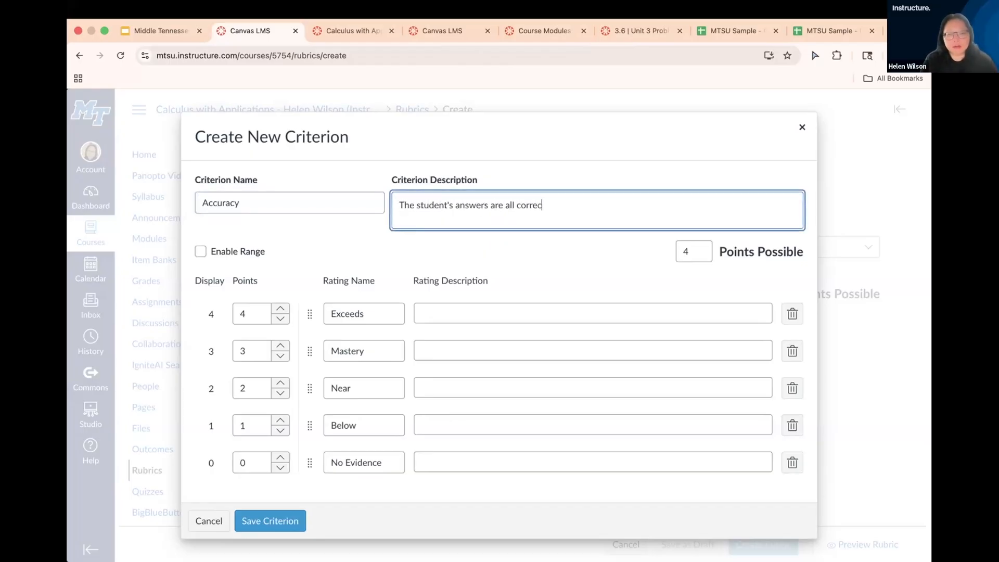
type("t and all appropriate work is shown.")
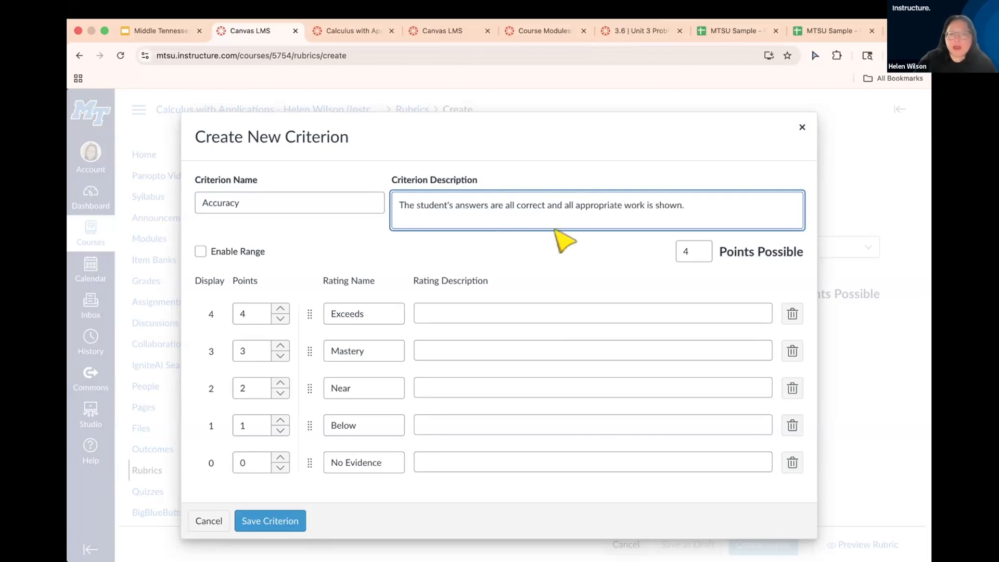
- Set the Accuracy criterion's points possible to 5
left_click(695, 252)
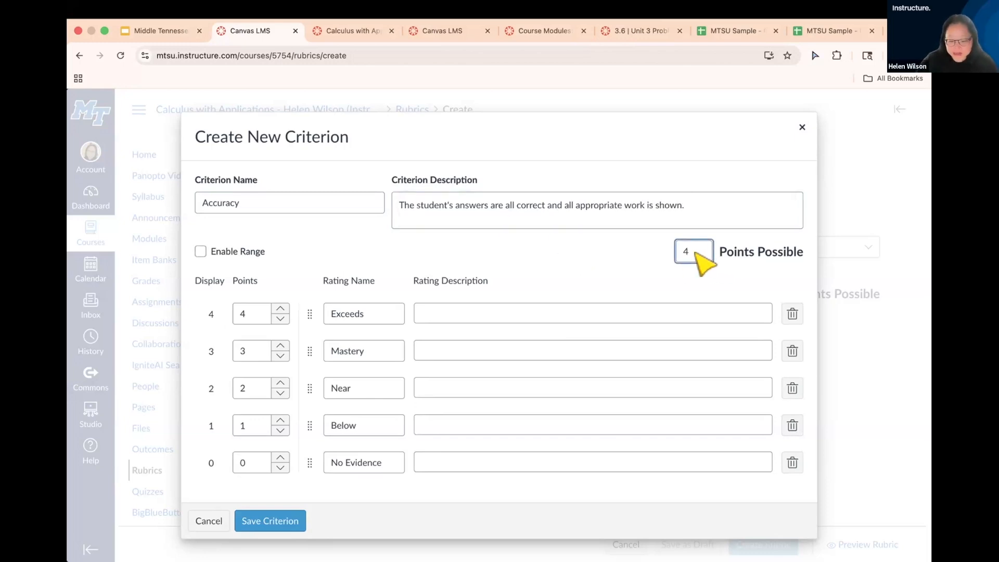
key("BackSpace")
type("5")
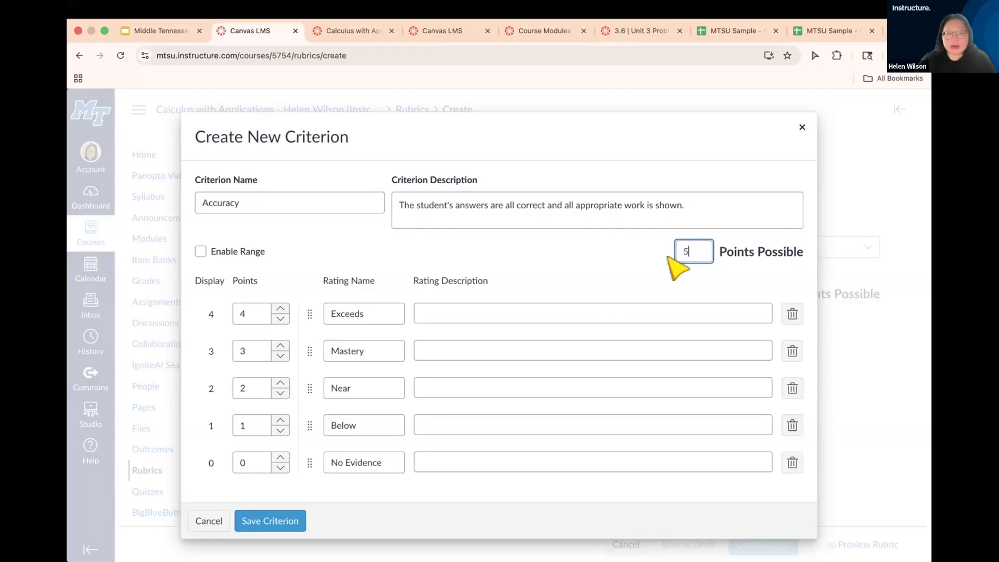
left_click(554, 262)
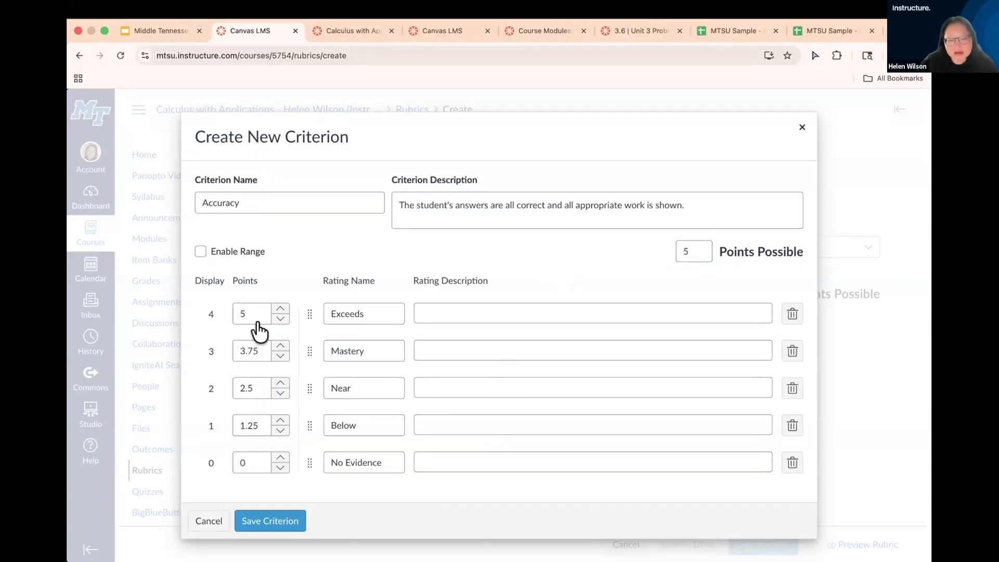
- Turn point ranges on and off for the Accuracy criterion to compare ranged and single-value ratings
left_click(201, 251)
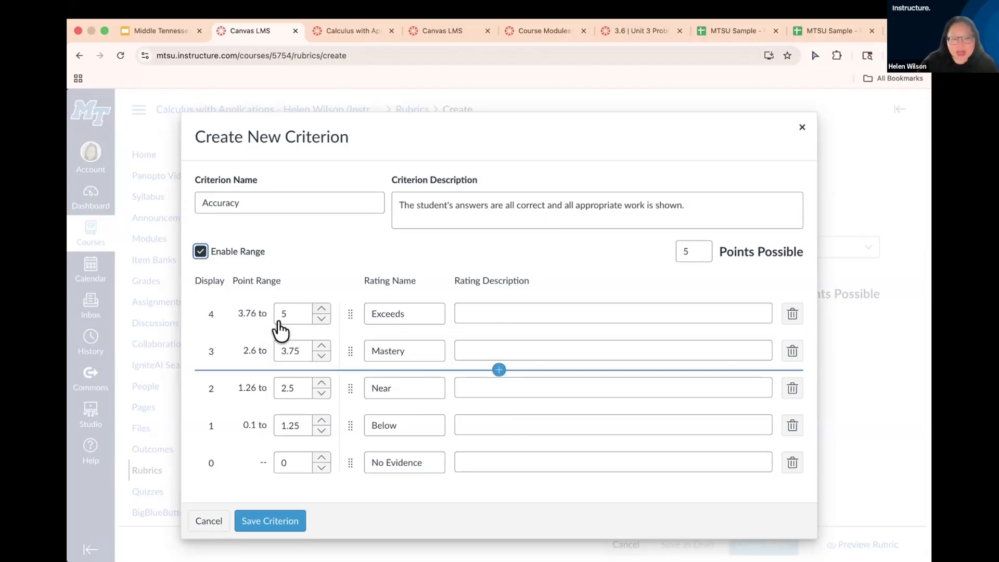
left_click(200, 251)
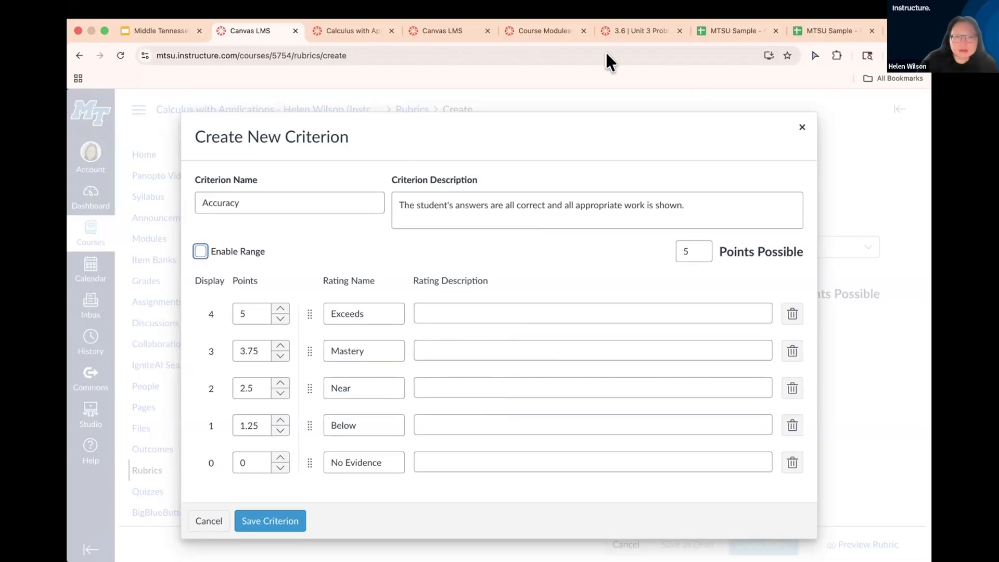
left_click(200, 251)
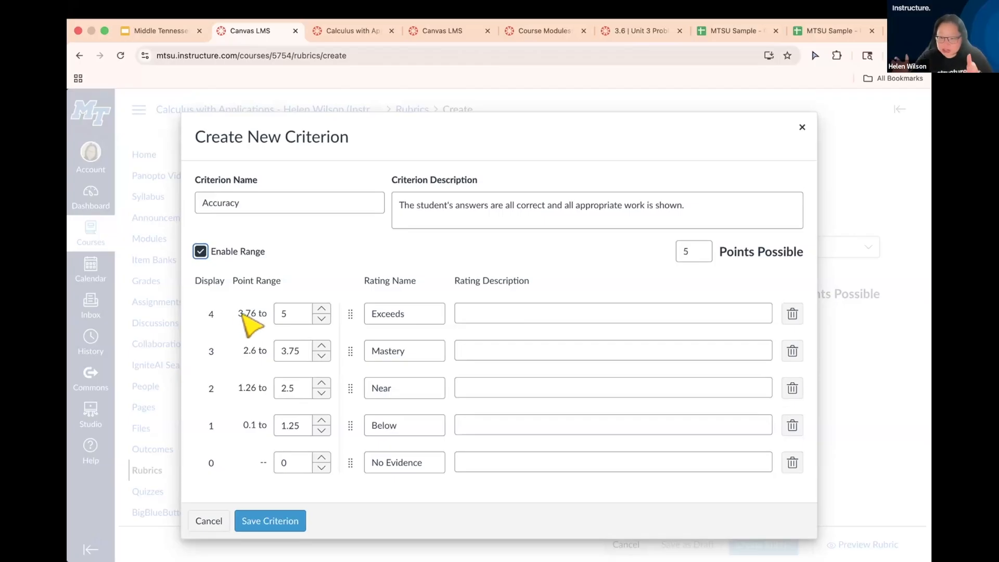
left_click(200, 252)
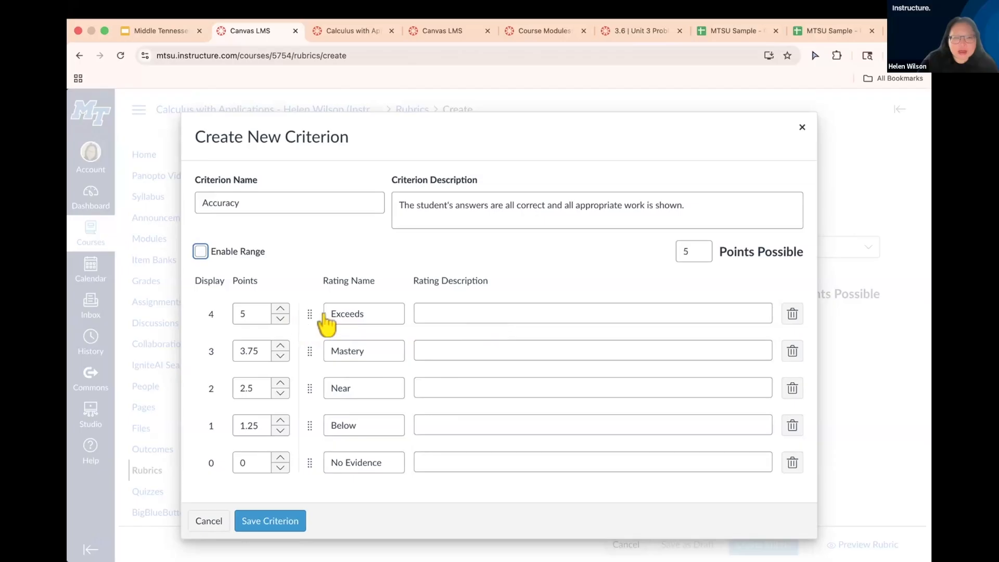
- Rename the highest rating of the Accuracy criterion to "Exceeds Expectations"
left_click(371, 314)
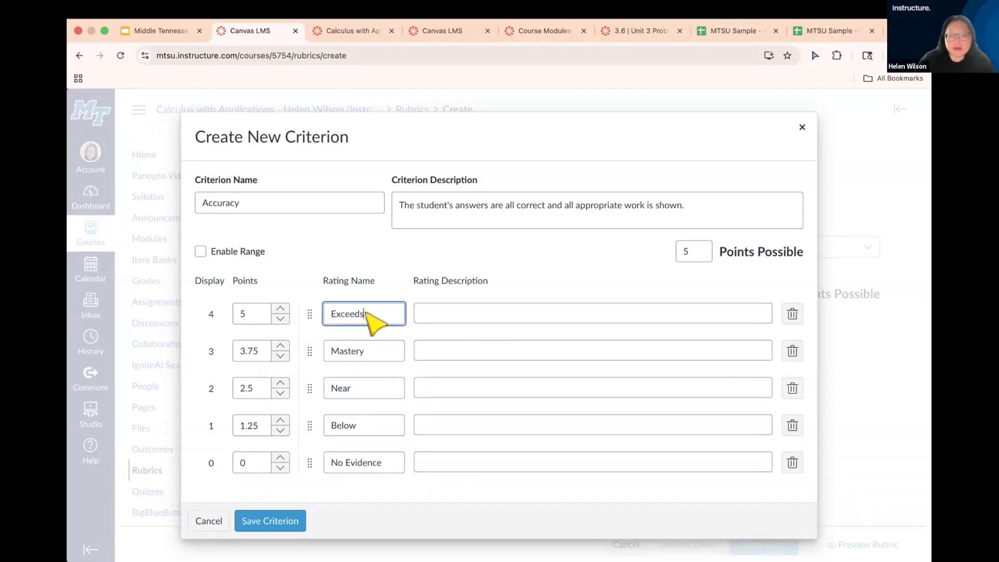
type("Expectations")
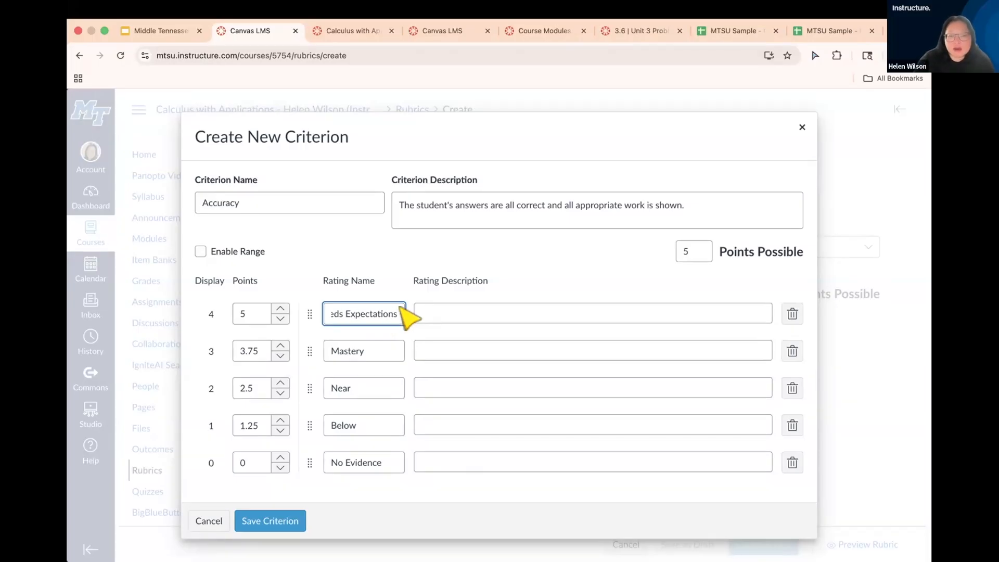
left_click(382, 351)
left_click(368, 396)
left_click(367, 424)
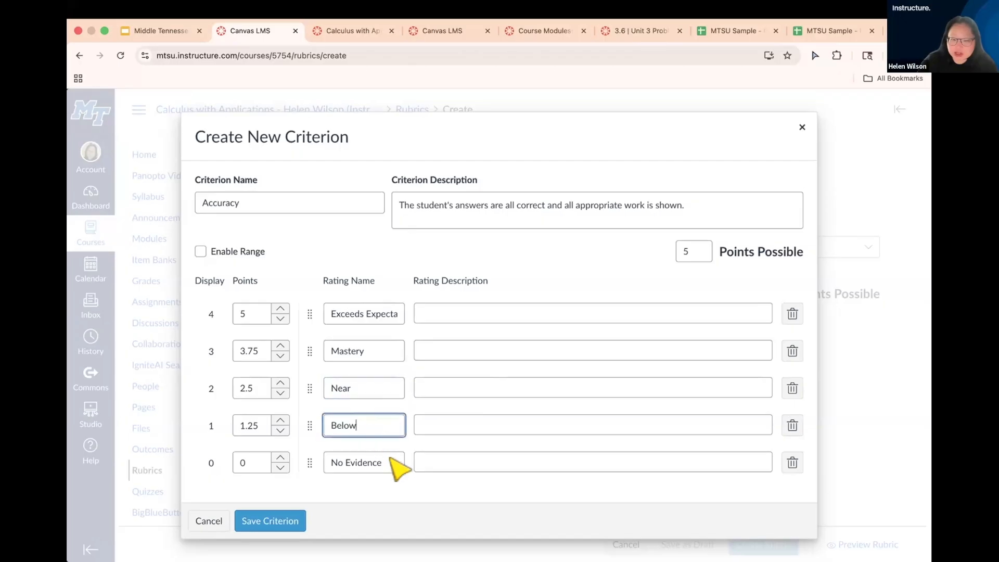
left_click(392, 456)
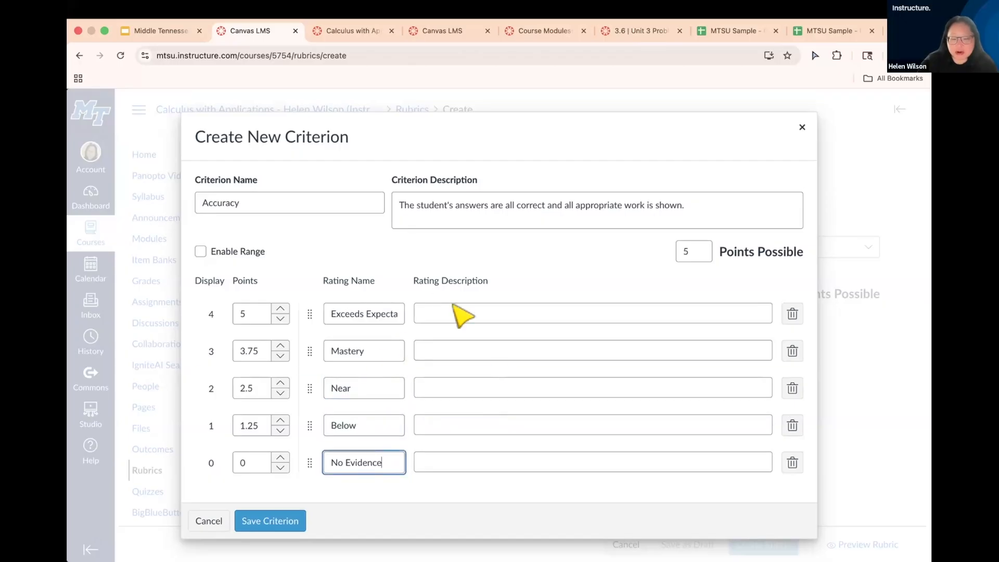
- Copy the Accuracy criterion description into the rating description for Exceeds Expectations
left_click(428, 313)
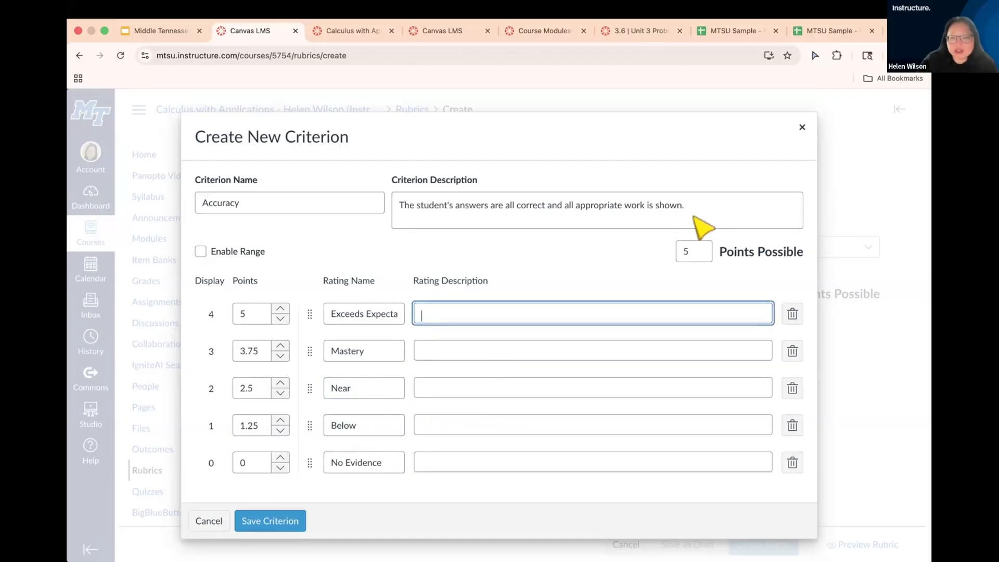
left_click_drag(686, 205, 390, 204)
key("super+c")
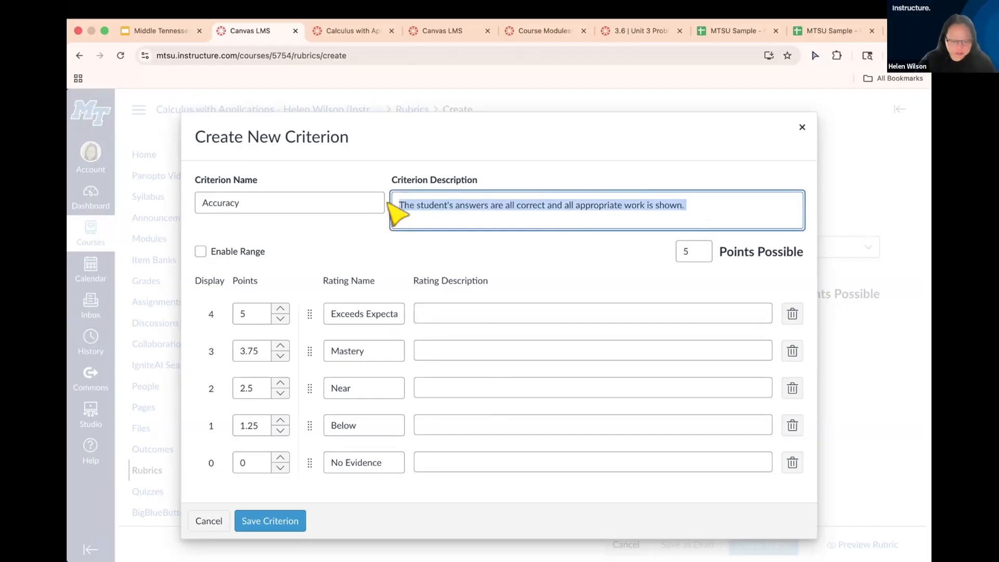
left_click(447, 315)
key("super+v")
- Fill in the Mastery rating description with the copied text, changing "all correct" to "mostly correct"
left_click(475, 358)
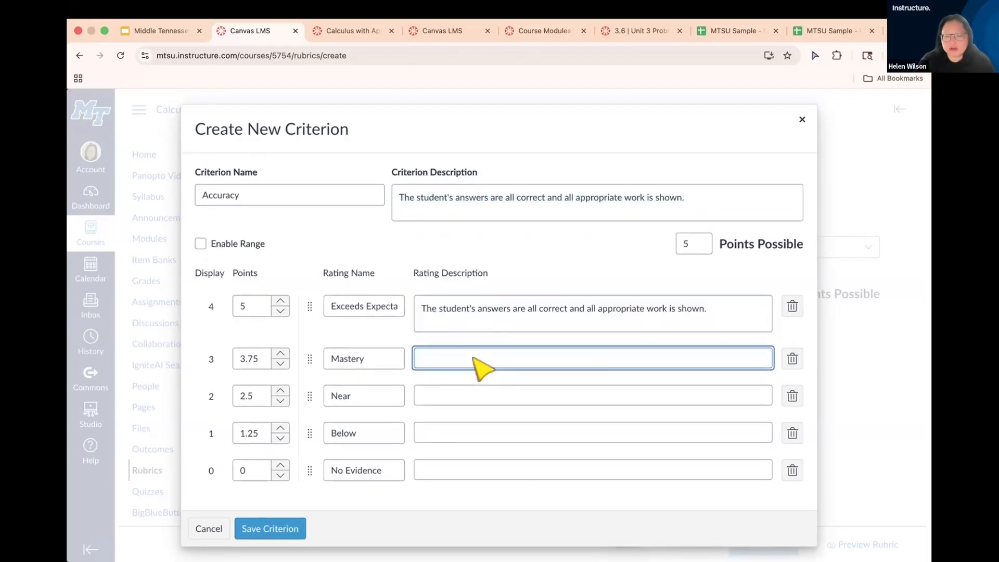
key("super+v")
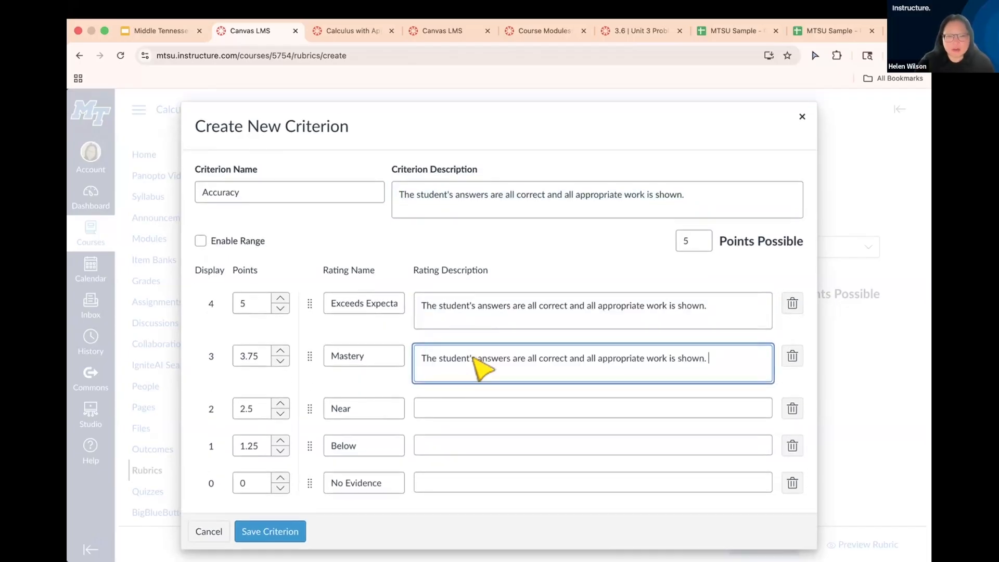
left_click(535, 358)
key("BackSpace")
key("BackSpace")
key("BackSpace")
type("mostly")
- Copy the Mastery description to the Near rating and change "all appropriate work" to "most appropriate work"
left_click_drag(719, 356, 420, 359)
key("cmd+c")
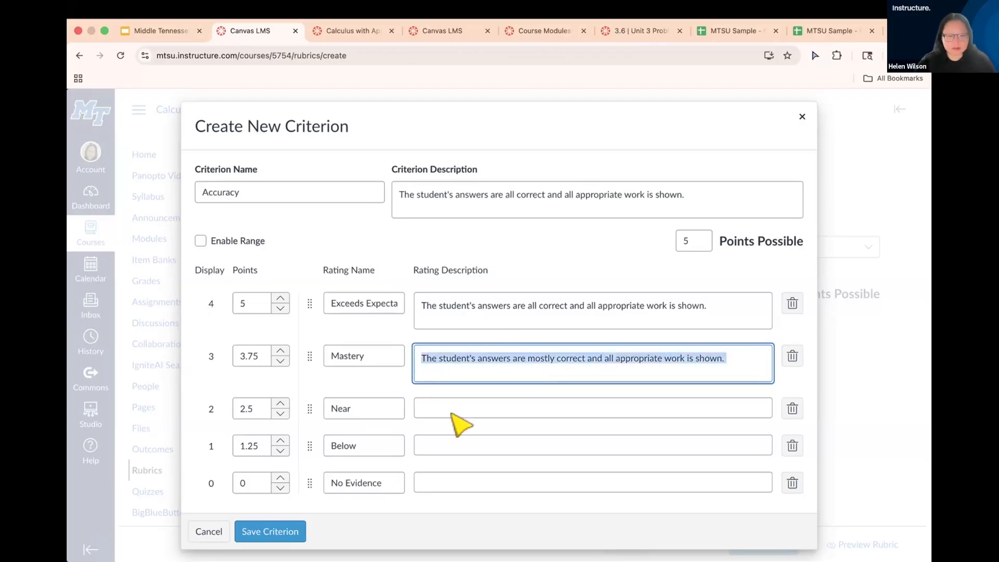
left_click(454, 411)
key("cmd+v")
left_click(619, 411)
key("BackSpace")
key("BackSpace")
key("BackSpace")
key("BackSpace")
type("most")
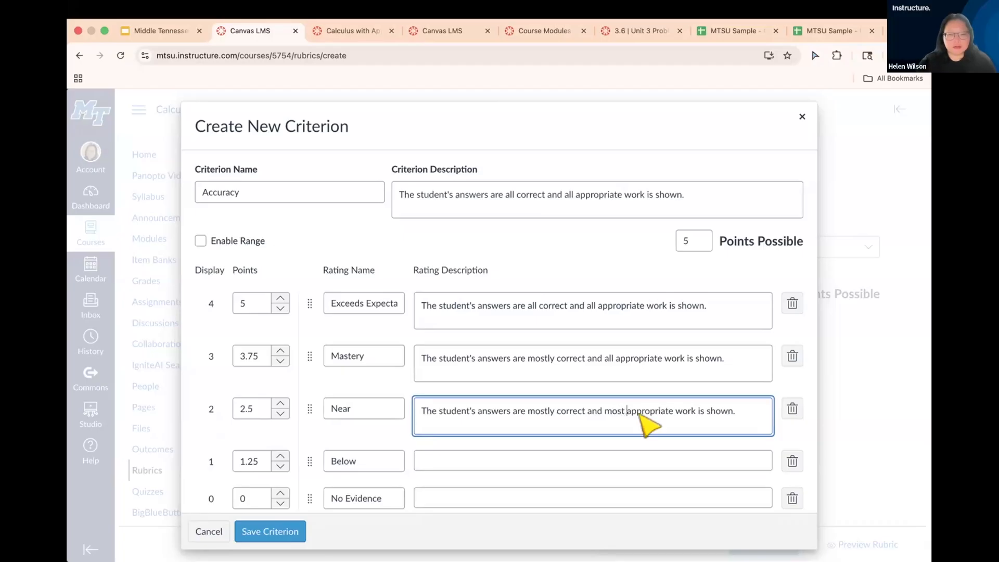
- Copy the Near rating description to the Below rating and change "mostly correct" to "not all correct"
left_click_drag(768, 409, 438, 414)
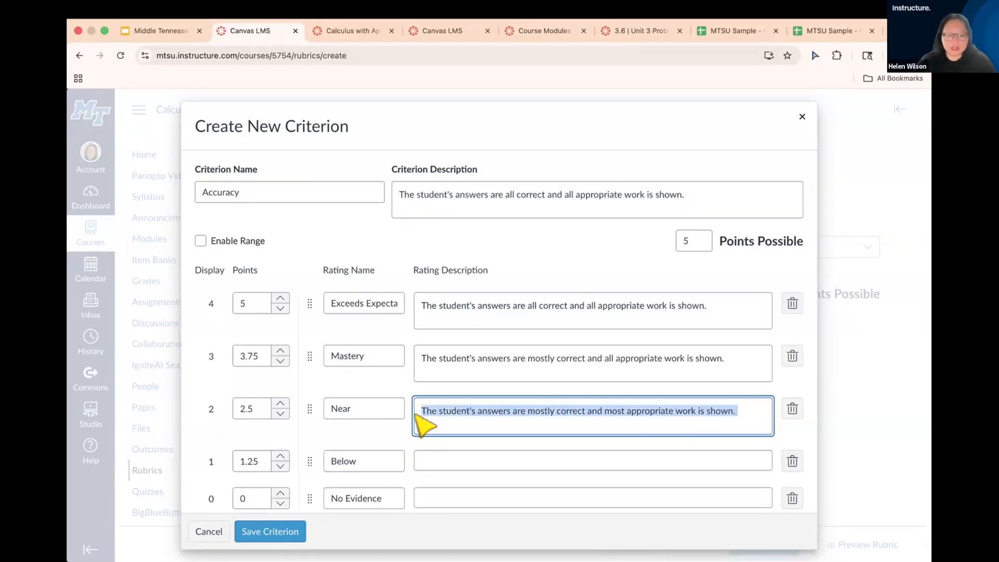
left_click(440, 462)
key("super+v")
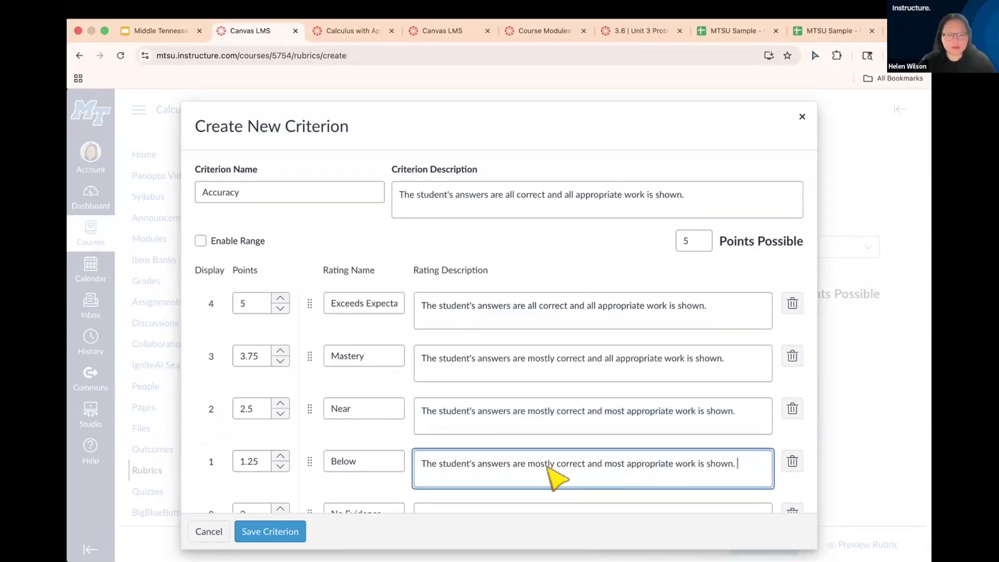
left_click_drag(555, 465, 532, 466)
key("BackSpace")
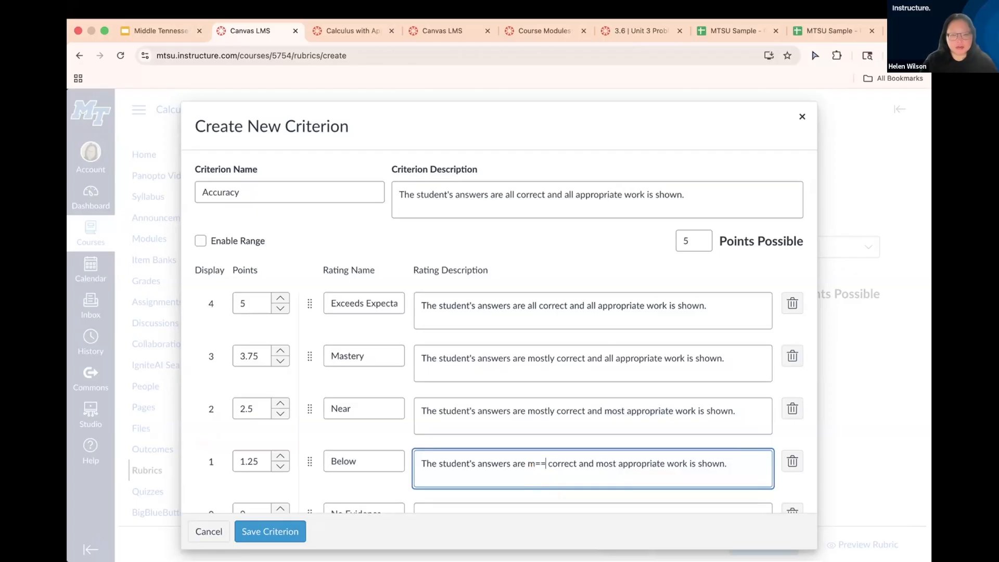
key("BackSpace")
key("BackSpace")
type("not all")
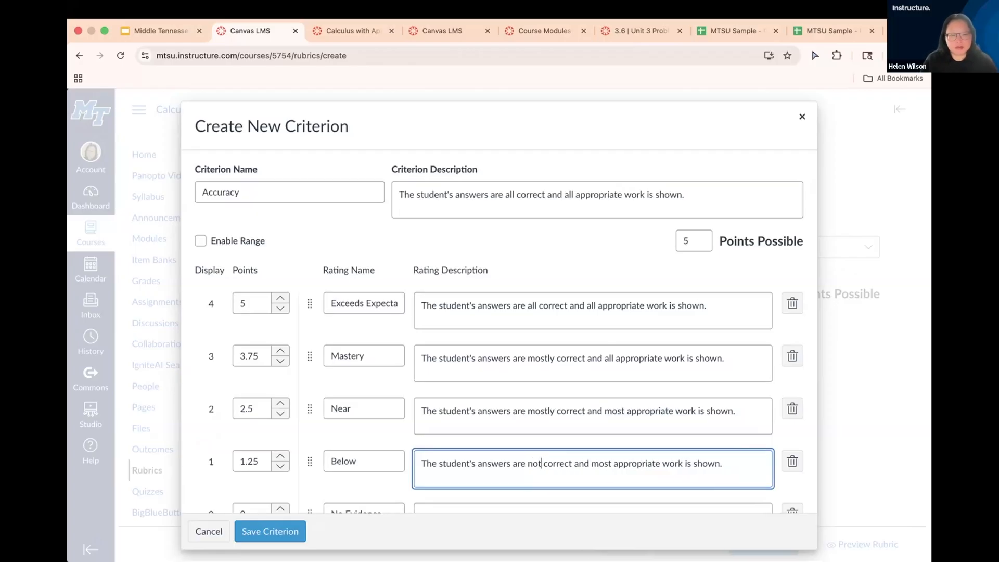
- Delete the No Evidence rating from the Accuracy criterion and save the criterion
scroll(561, 430, "down", 2)
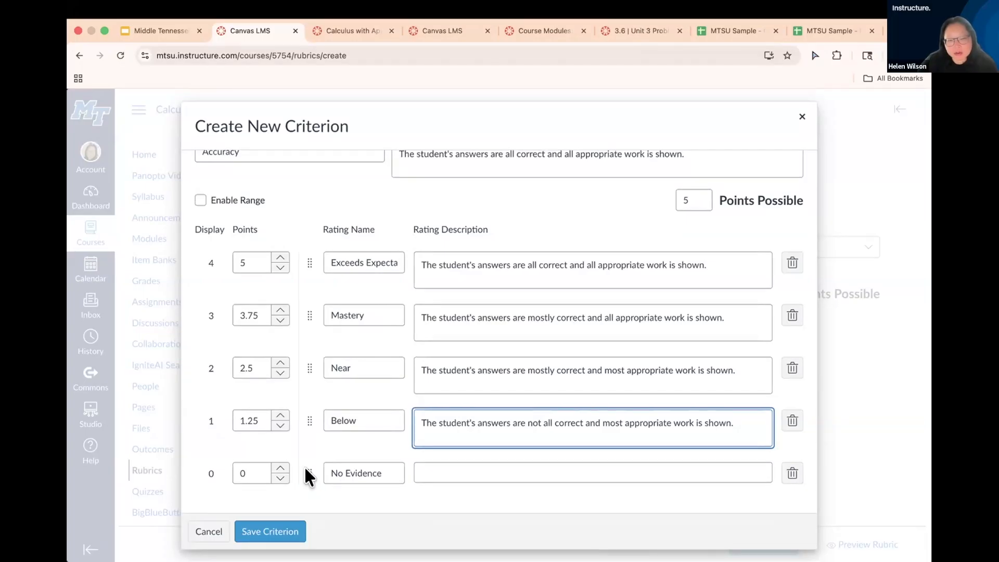
left_click(788, 467)
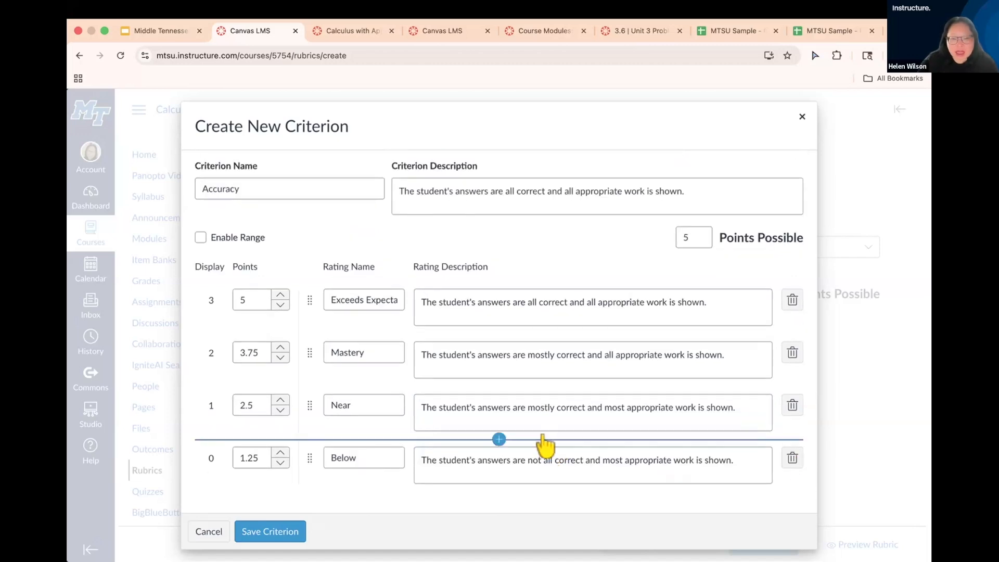
mouse_move(541, 398)
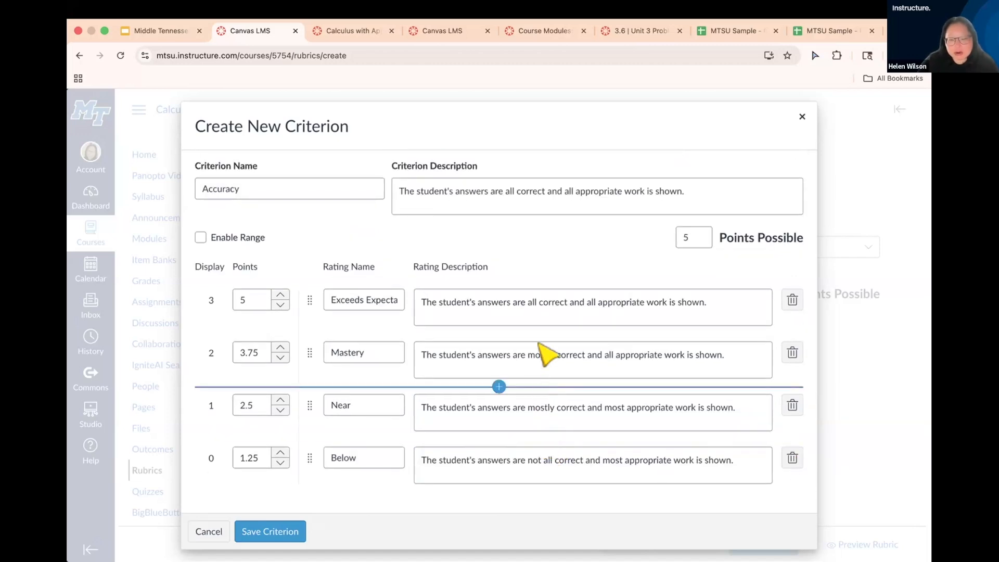
mouse_move(535, 341)
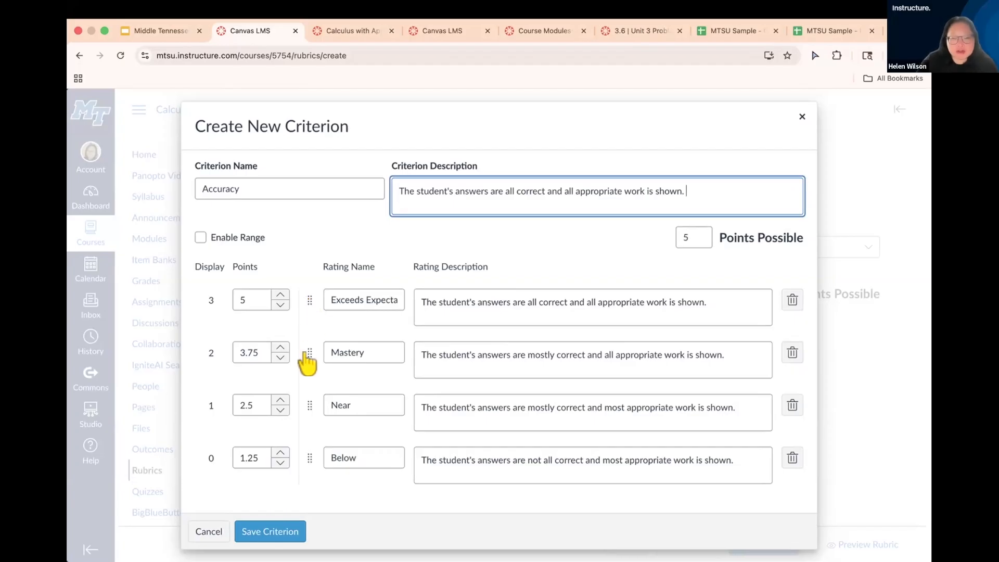
mouse_move(309, 355)
left_mouse_down()
mouse_move(317, 407)
mouse_move(304, 359)
left_mouse_up()
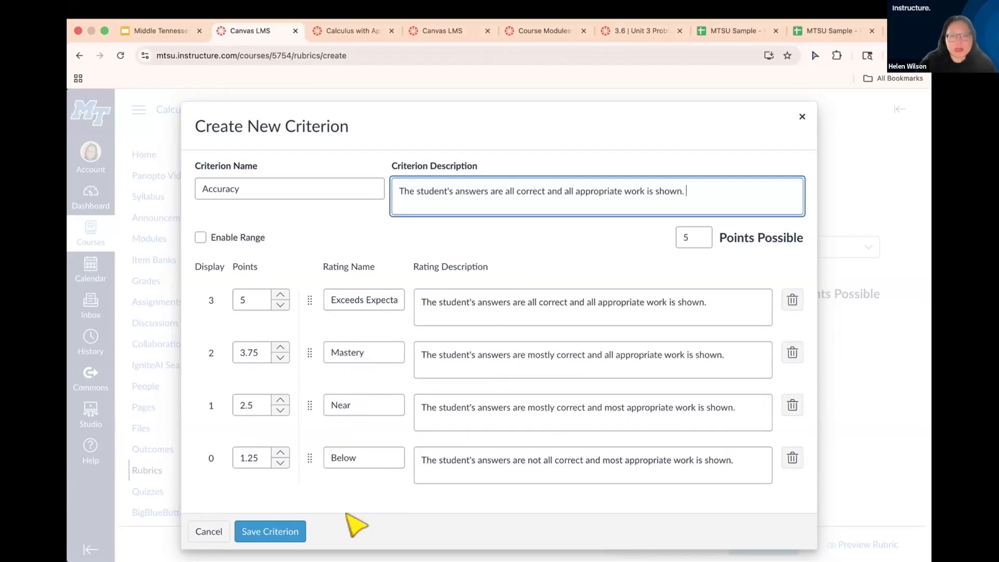
left_click(265, 532)
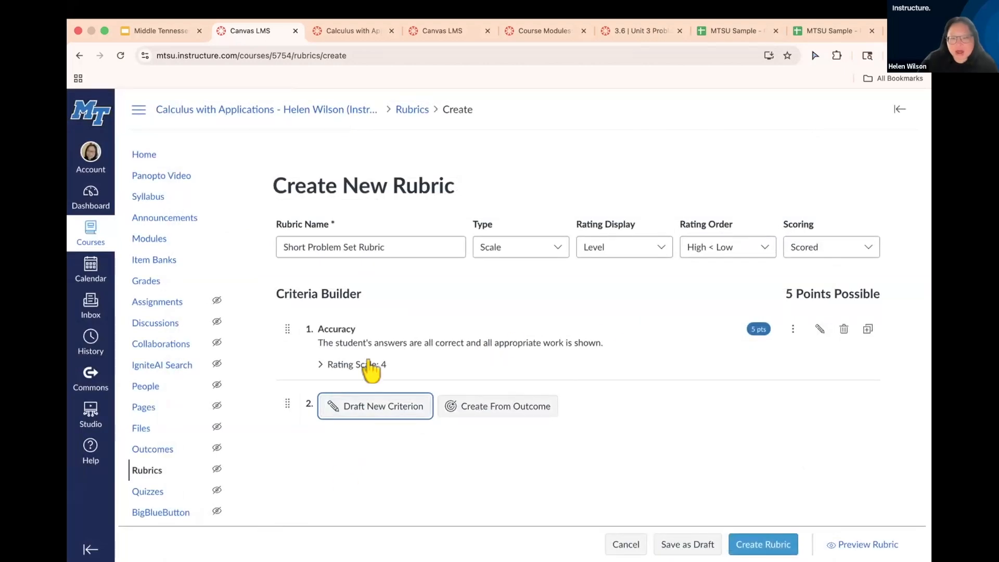
- Expand the Accuracy criterion's rating scale to review its ratings, descriptions and points, and collapse it again
left_click(318, 364)
scroll(500, 416, "down", 3)
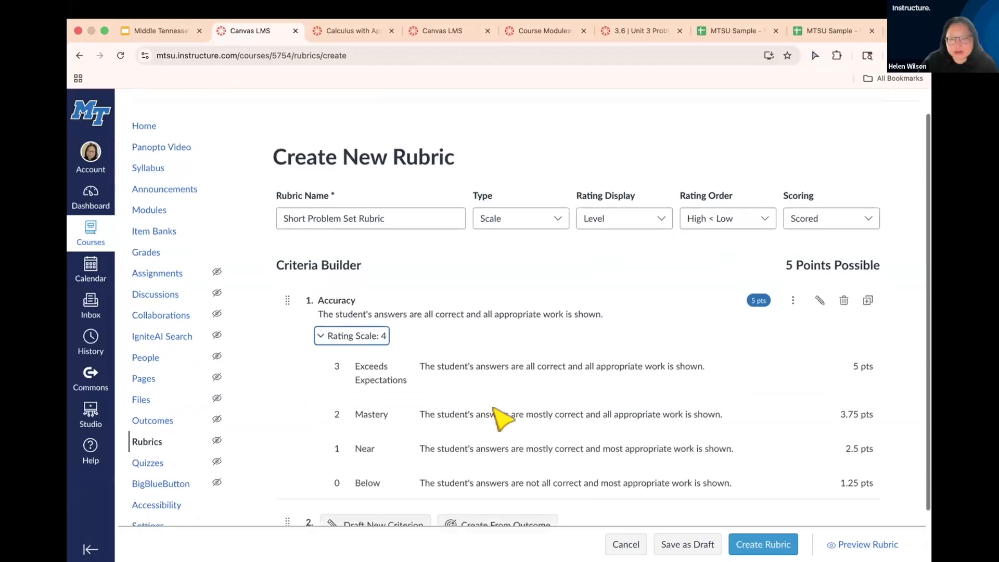
left_click(321, 274)
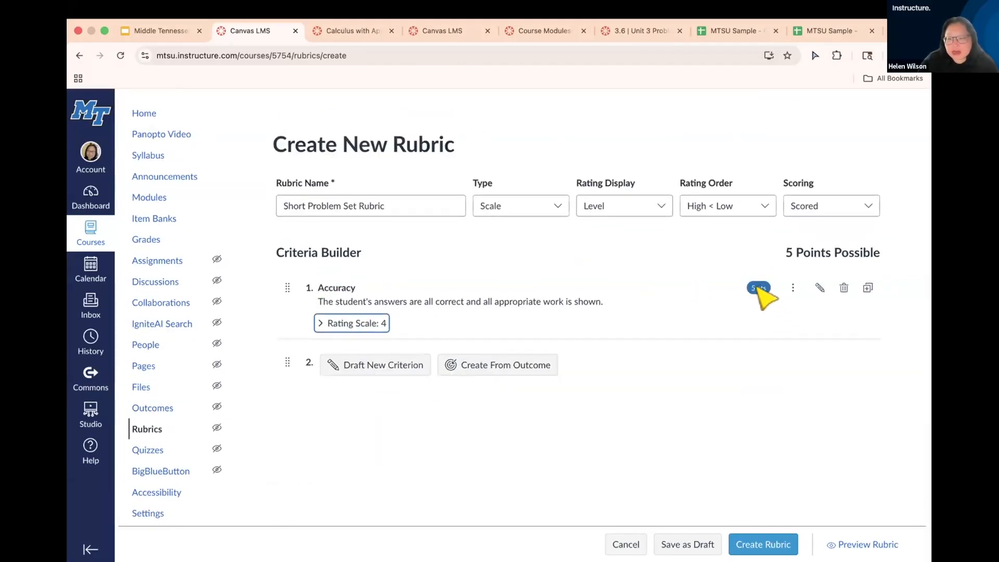
- Duplicate the Accuracy criterion and name the copy "Completeness"
left_click(867, 289)
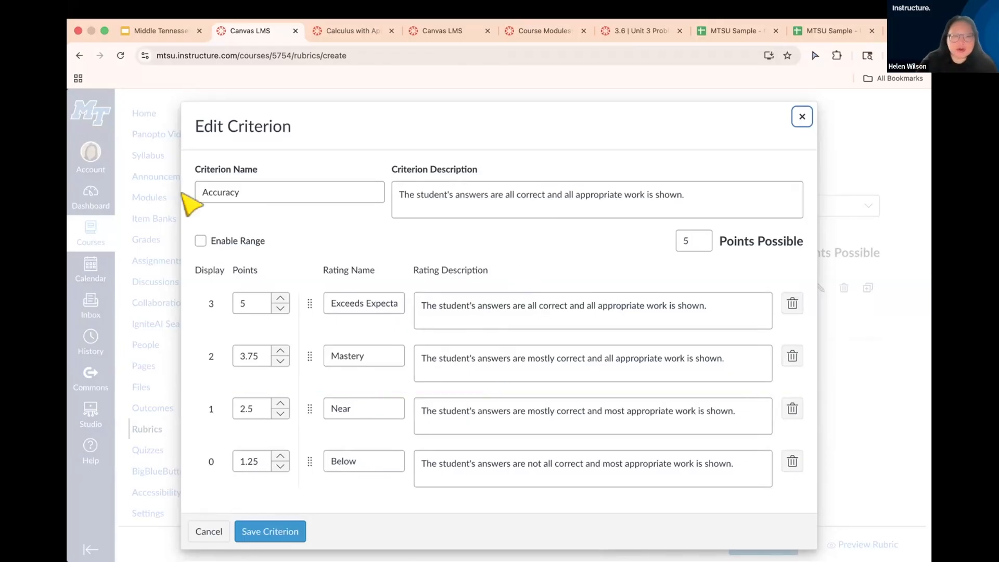
left_click_drag(252, 195, 205, 192)
key("BackSpace")
type("C")
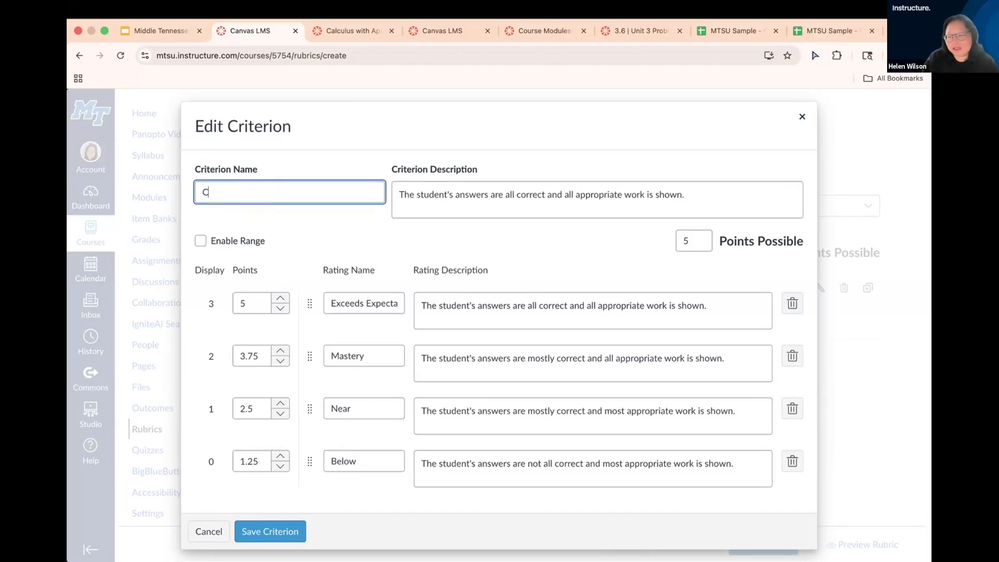
type("ompleteness")
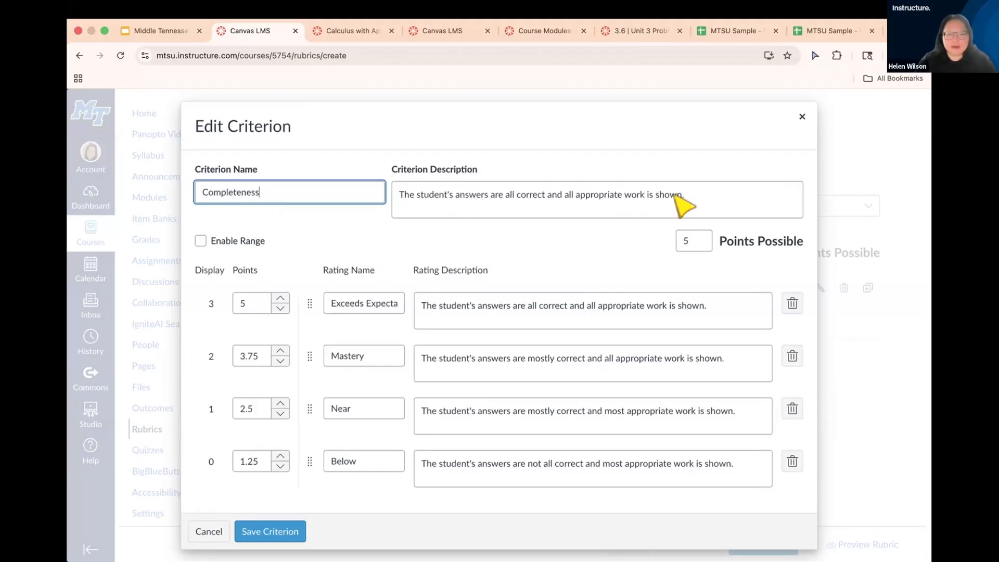
- Change the Completeness criterion description to "The student's answers are all complete." and save the criterion
left_click_drag(685, 196, 526, 196)
key("BackSpace")
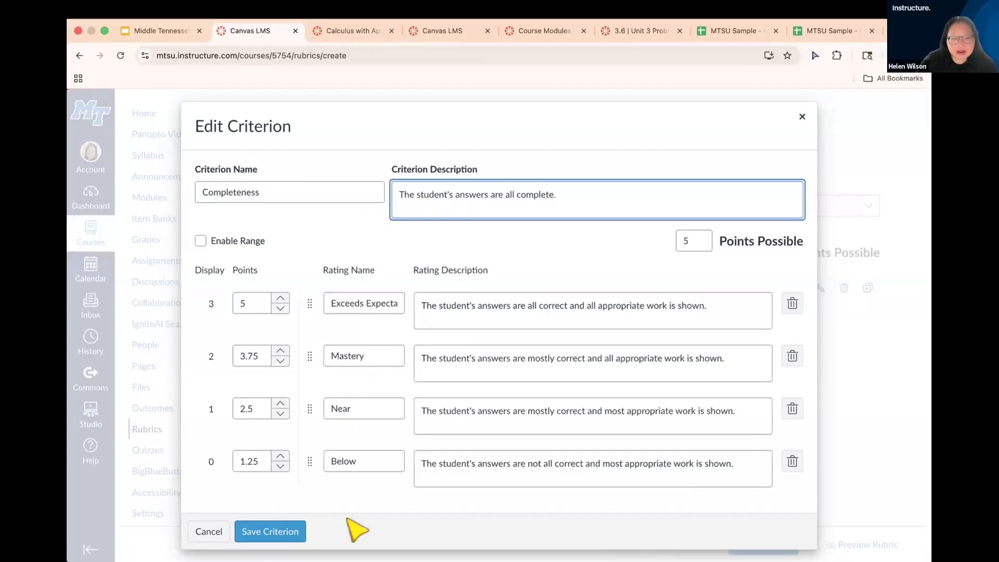
left_click(281, 537)
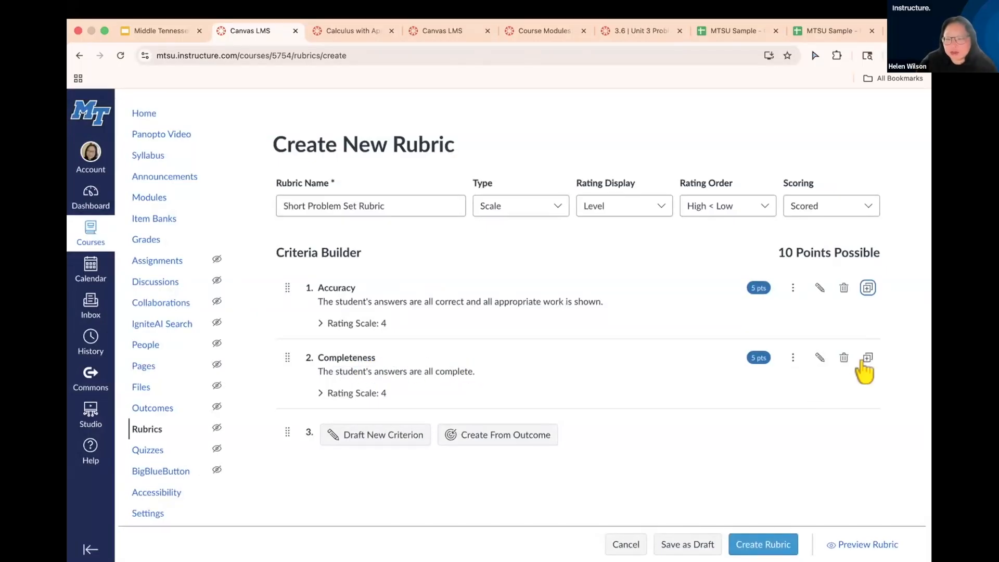
- Try reordering the criteria by moving Accuracy below Completeness and back to first place
left_click(792, 287)
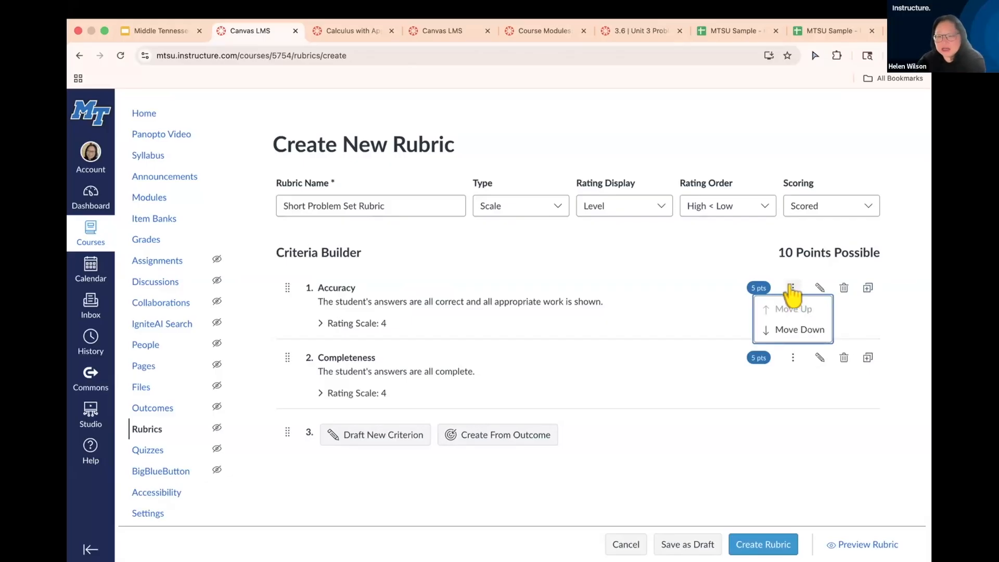
scroll(792, 291, "up", 5)
scroll(792, 292, "down", 2)
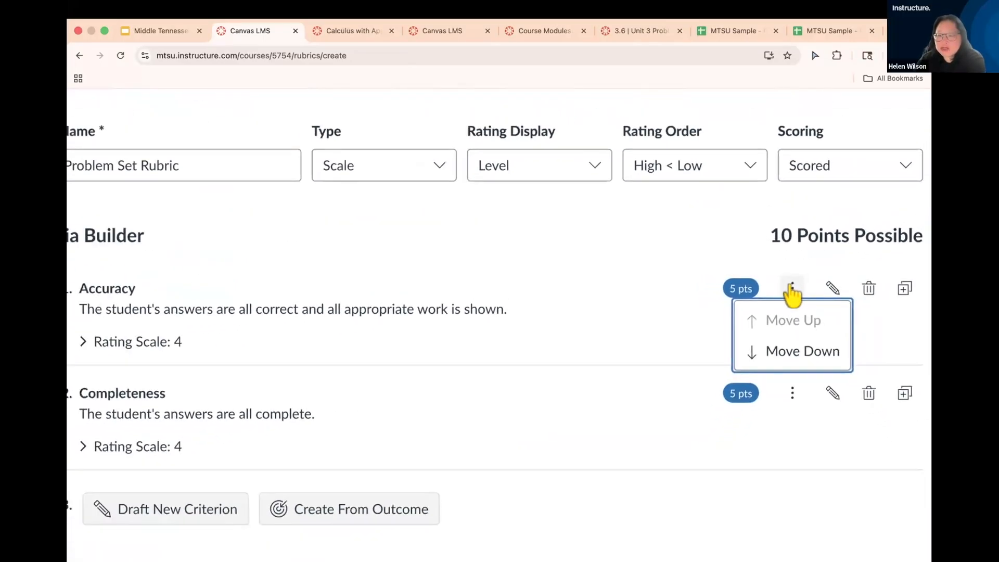
scroll(792, 291, "down", 3)
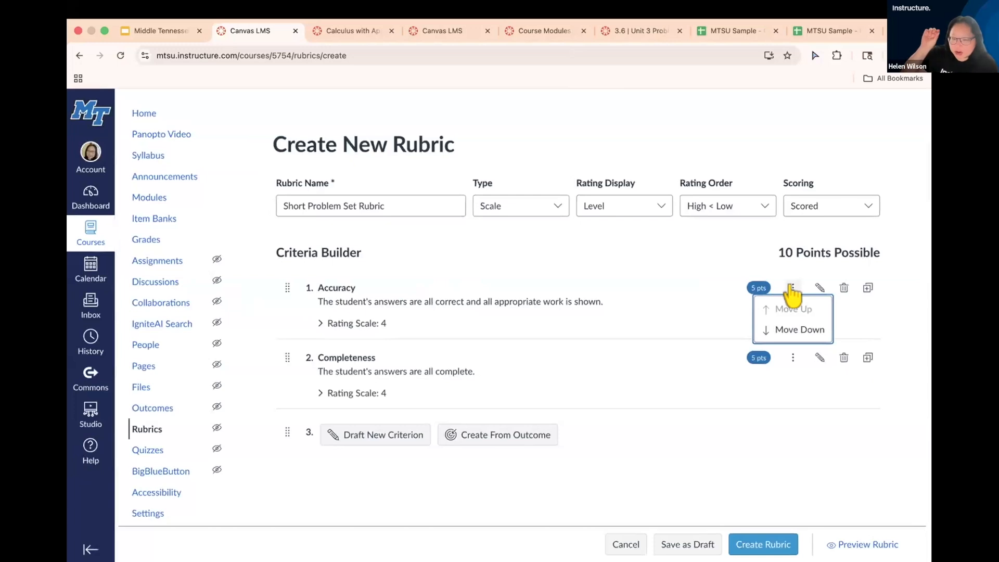
left_click(790, 333)
left_click(792, 358)
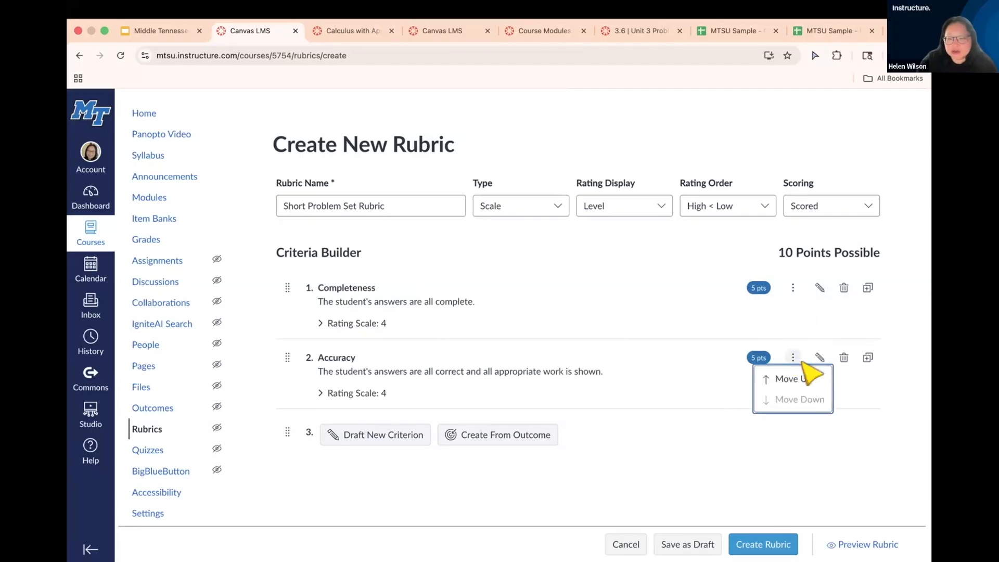
left_click(796, 380)
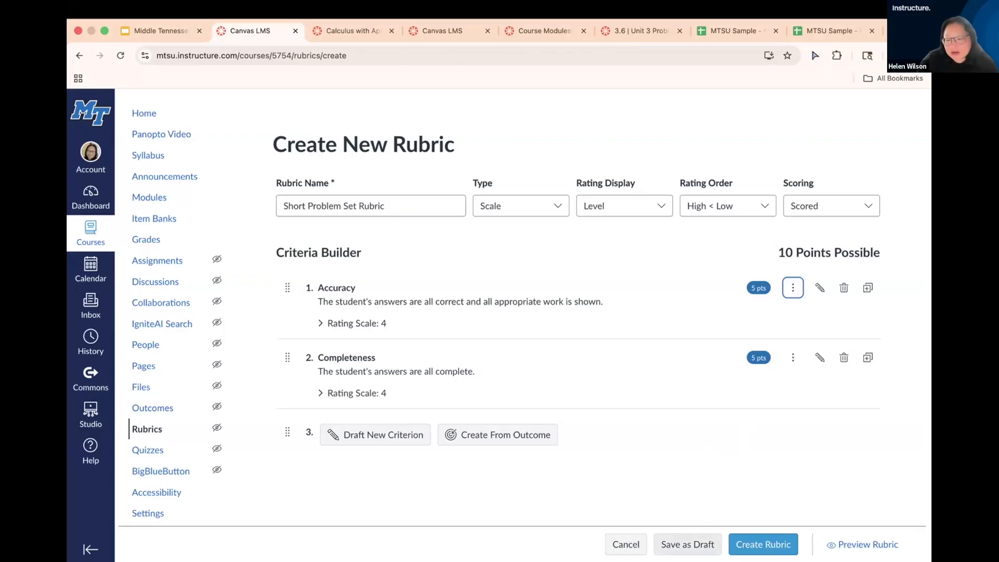
- Save the rubric as a draft and reopen Short Problem Set Rubric from the rubric list for editing
left_click(687, 544)
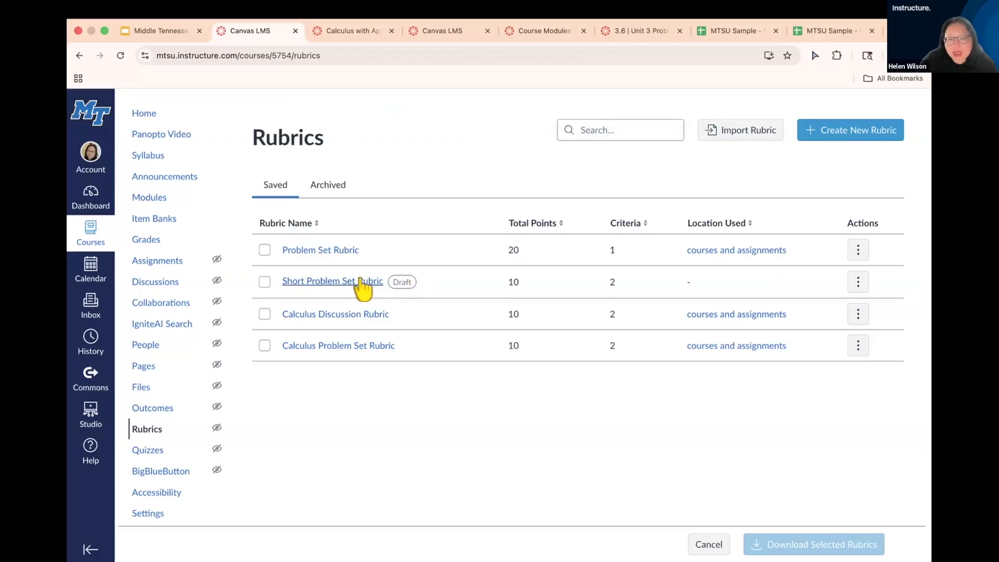
left_click(858, 284)
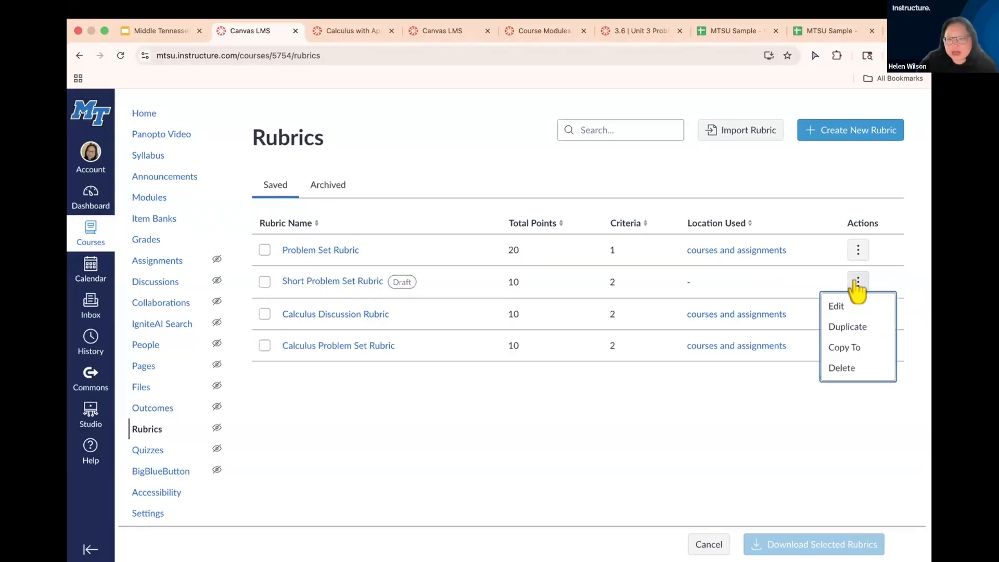
left_click(842, 306)
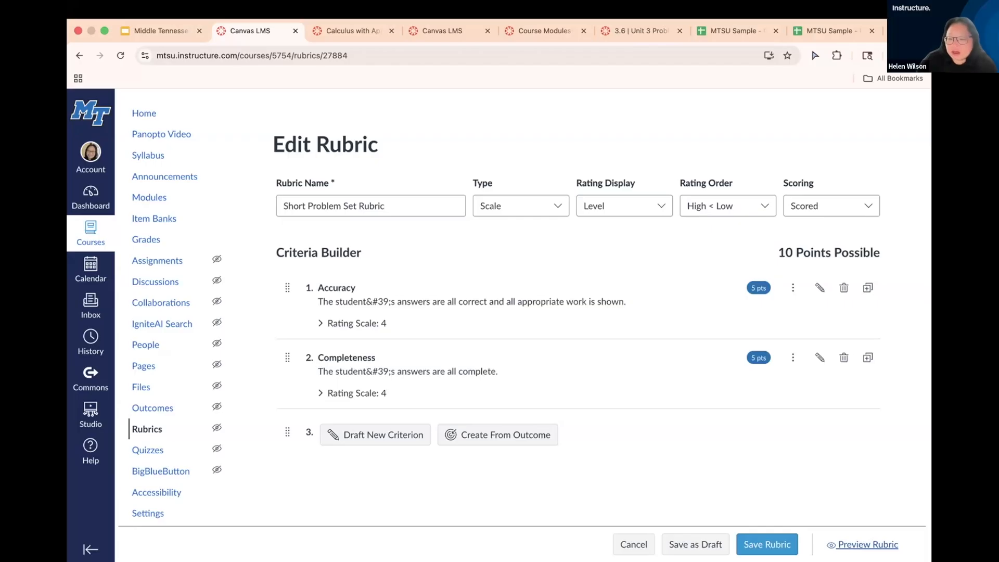
- Preview the rubric in the Traditional layout and switch the preview to the Horizontal layout
left_click(867, 544)
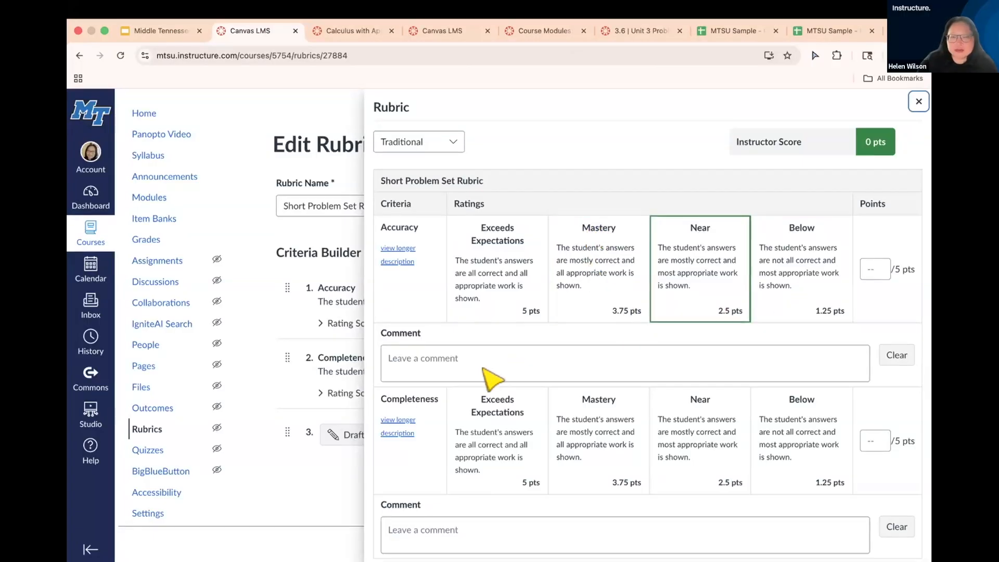
scroll(473, 370, "down", 1)
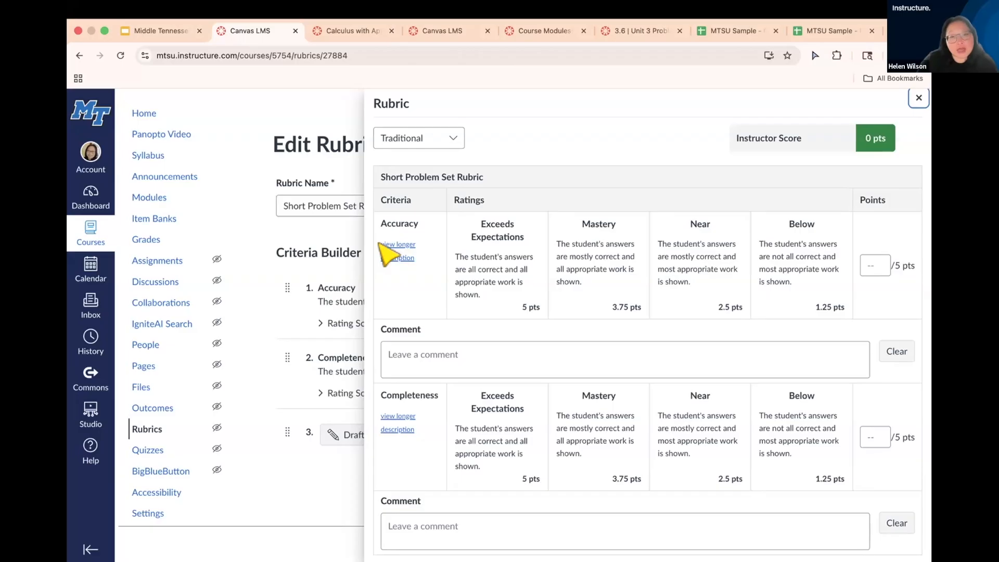
left_click(452, 137)
left_click(435, 181)
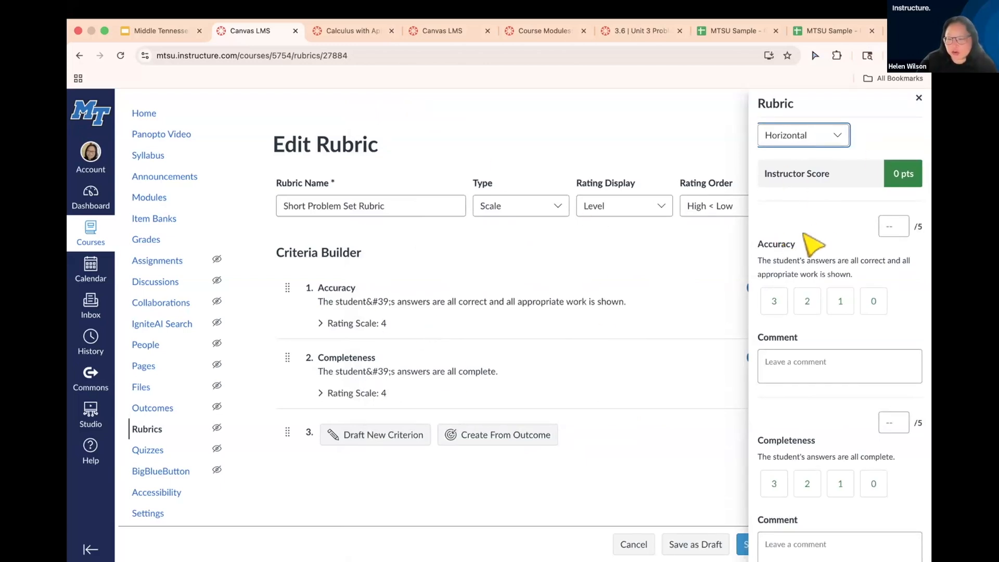
- Test scoring in the horizontal preview by choosing ratings 3 and 2 for Accuracy and 2 for Completeness
left_click(773, 303)
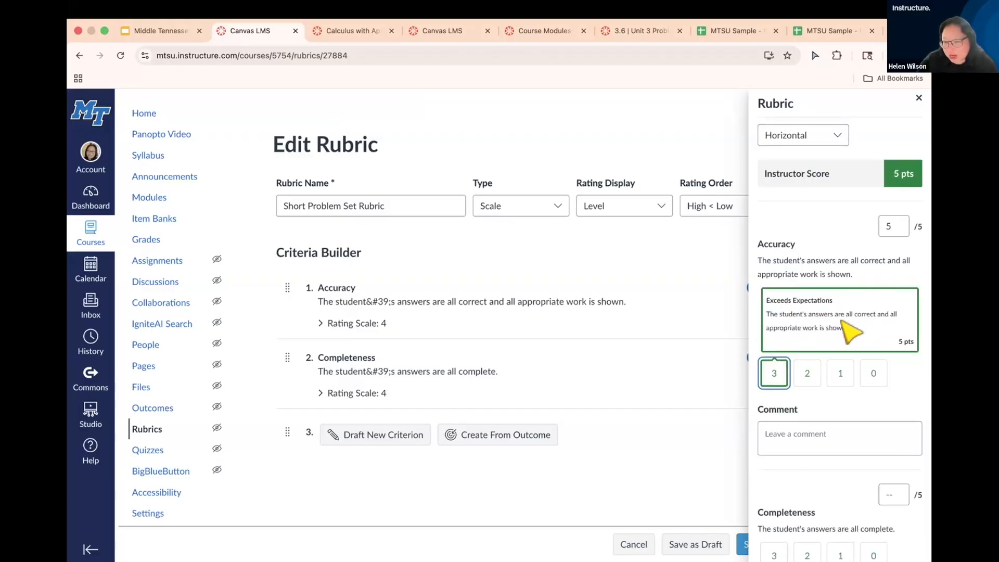
left_click(799, 373)
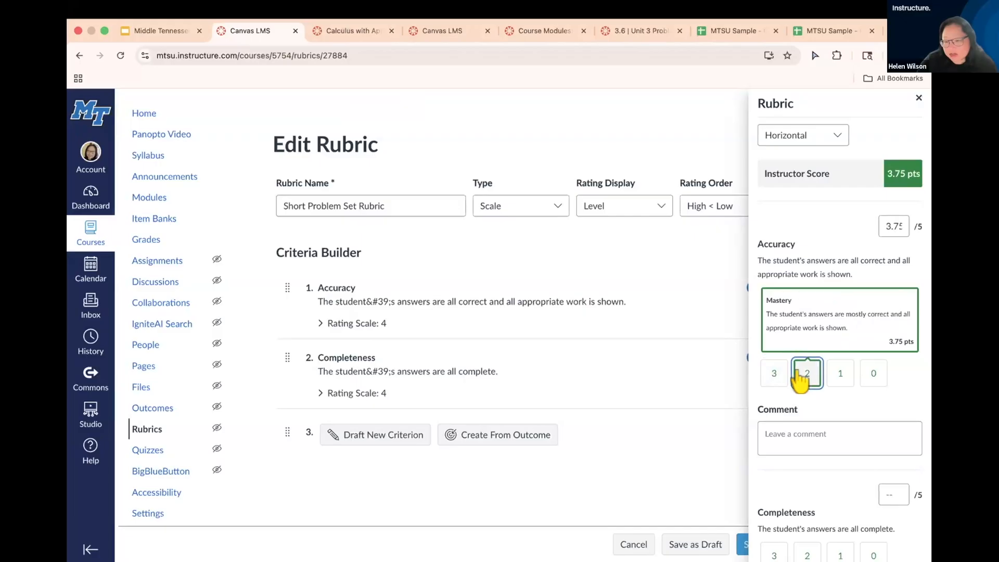
scroll(837, 416, "down", 3)
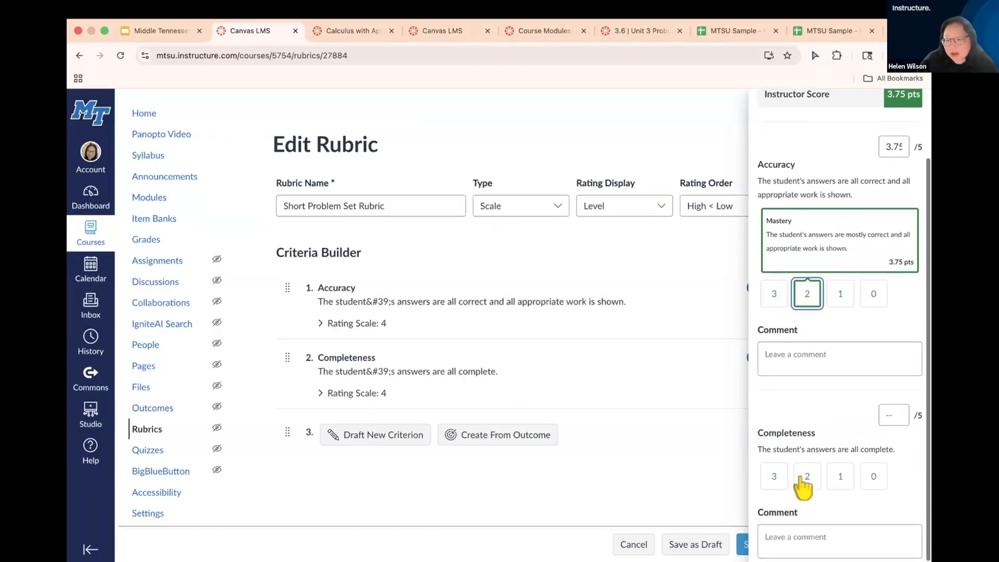
left_click(807, 479)
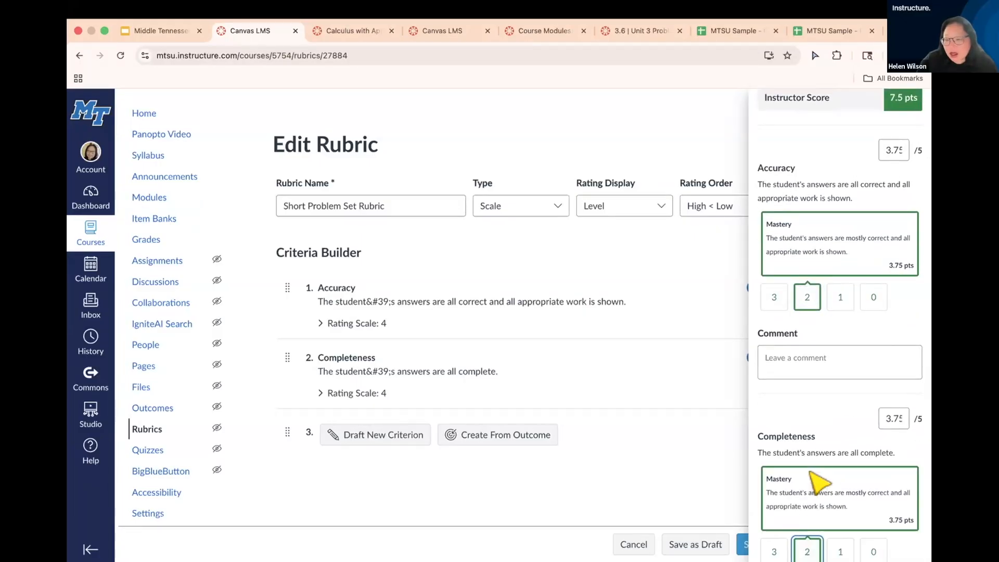
left_click(803, 351)
scroll(830, 380, "down", 2)
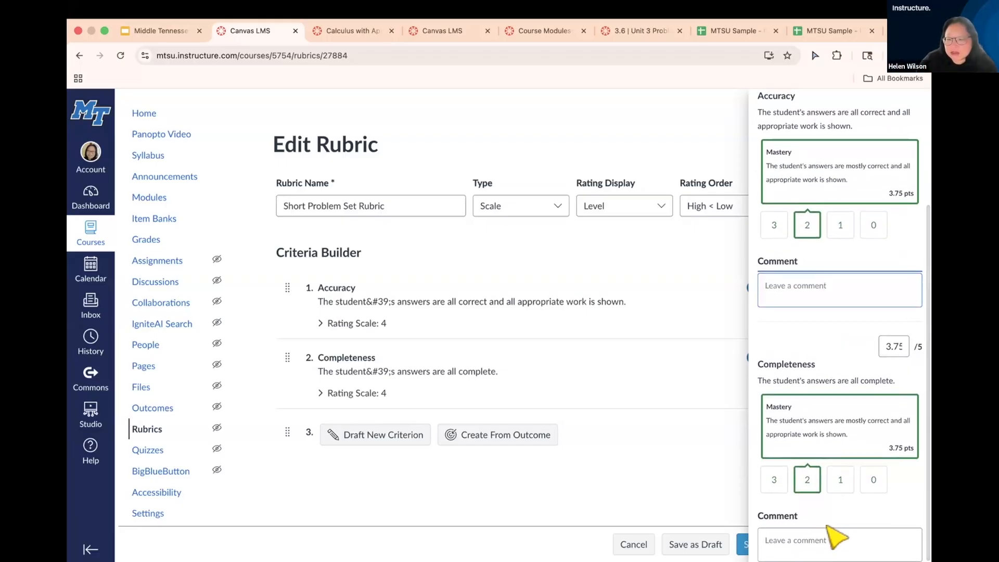
- Switch the rubric preview to the Vertical layout
scroll(838, 346, "up", 4)
left_click(801, 139)
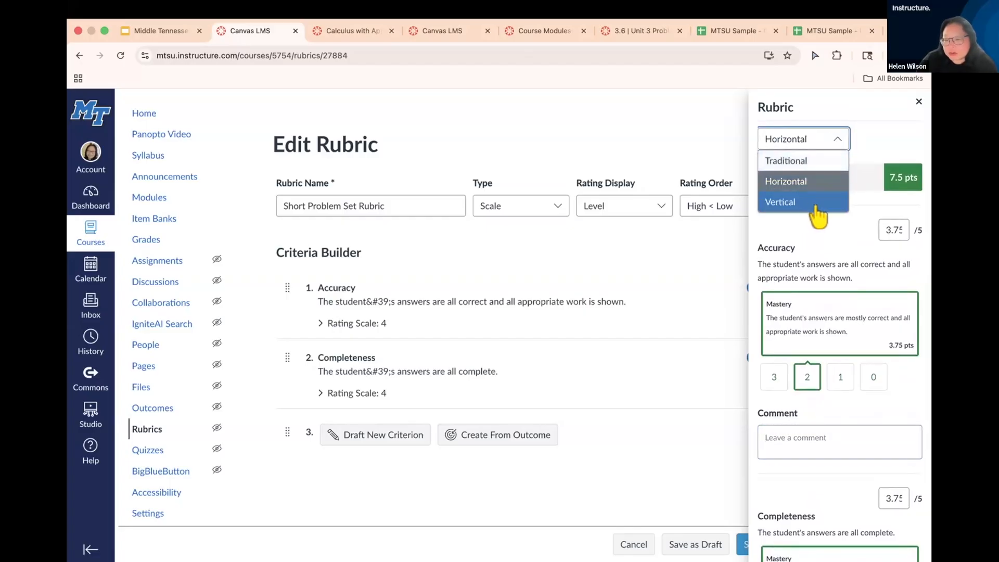
left_click(819, 208)
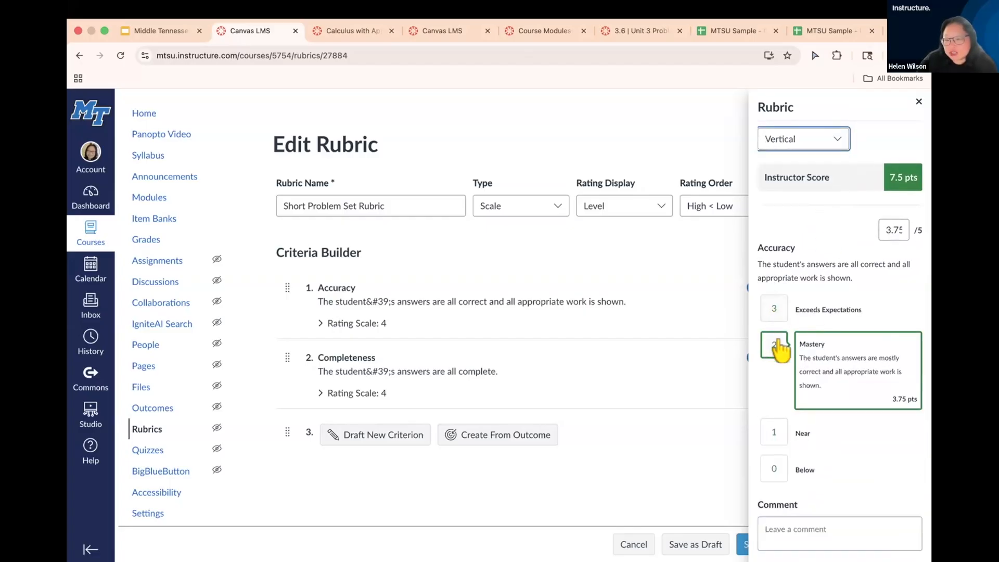
- Look through the Vertical preview, close it, and save Short Problem Set Rubric as a finished rubric
scroll(781, 453, "down", 5)
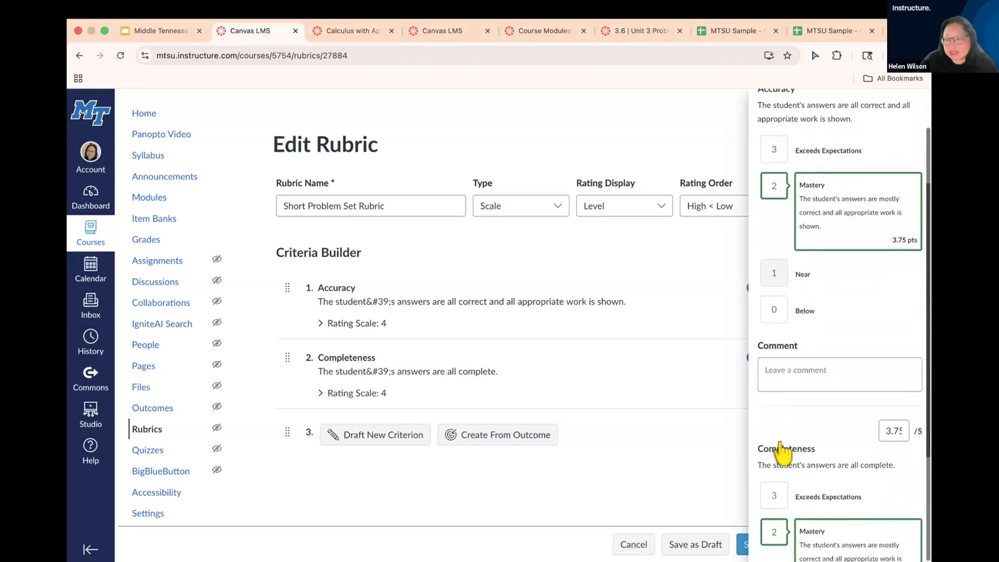
scroll(781, 453, "up", 5)
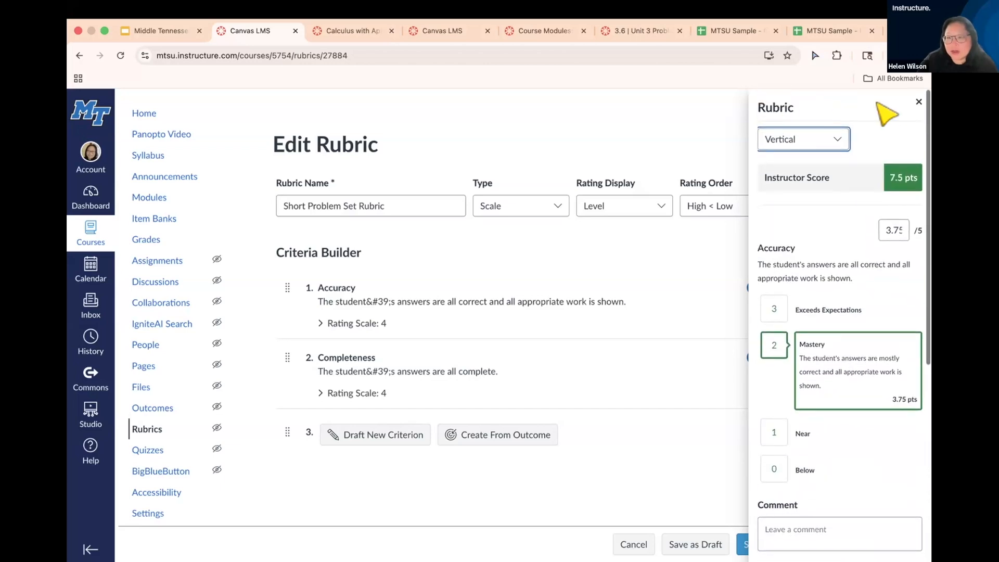
left_click(919, 89)
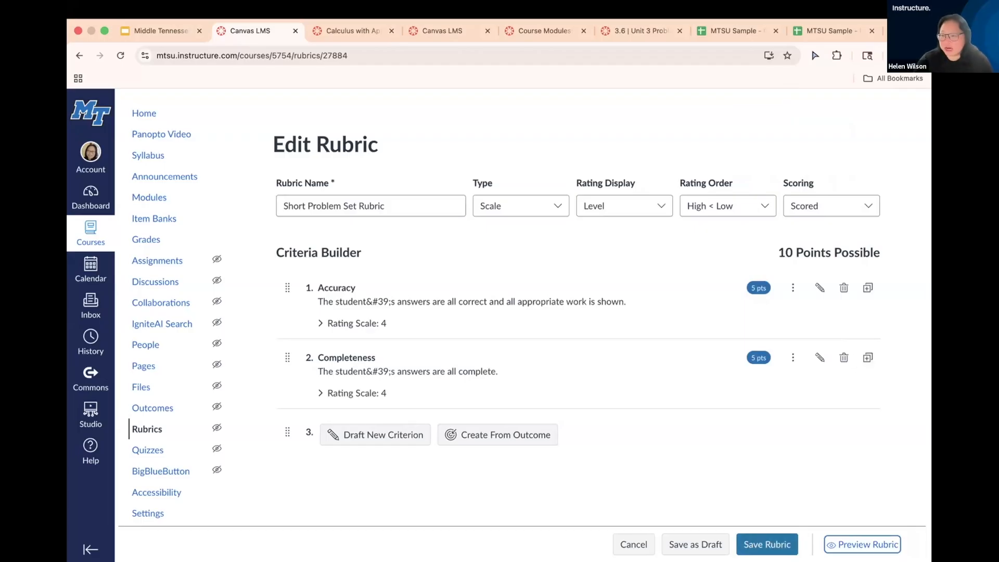
left_click(766, 544)
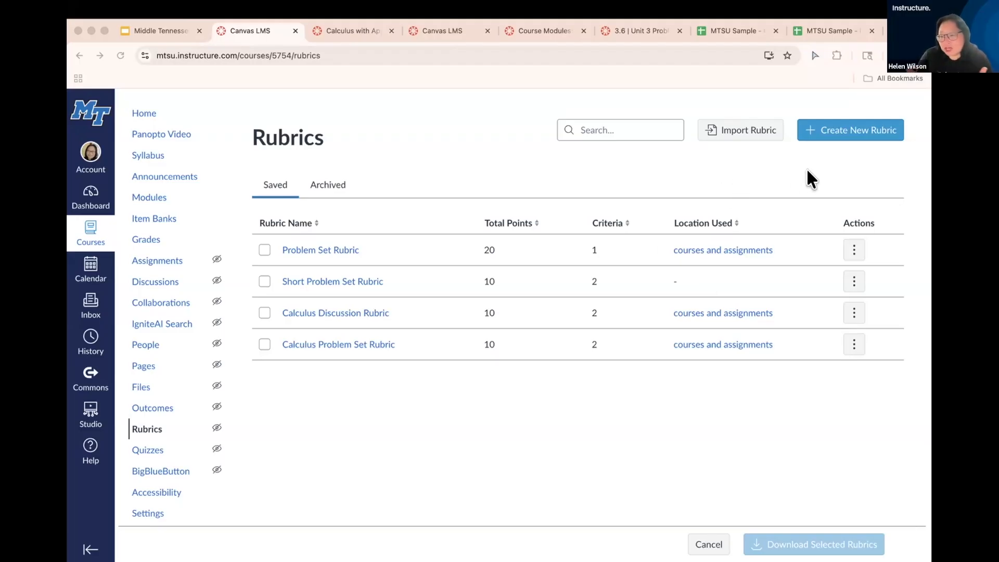
- Inspect the Import Rubrics pane and its file chooser, closing both without uploading a file
left_click(835, 126)
left_click(832, 125)
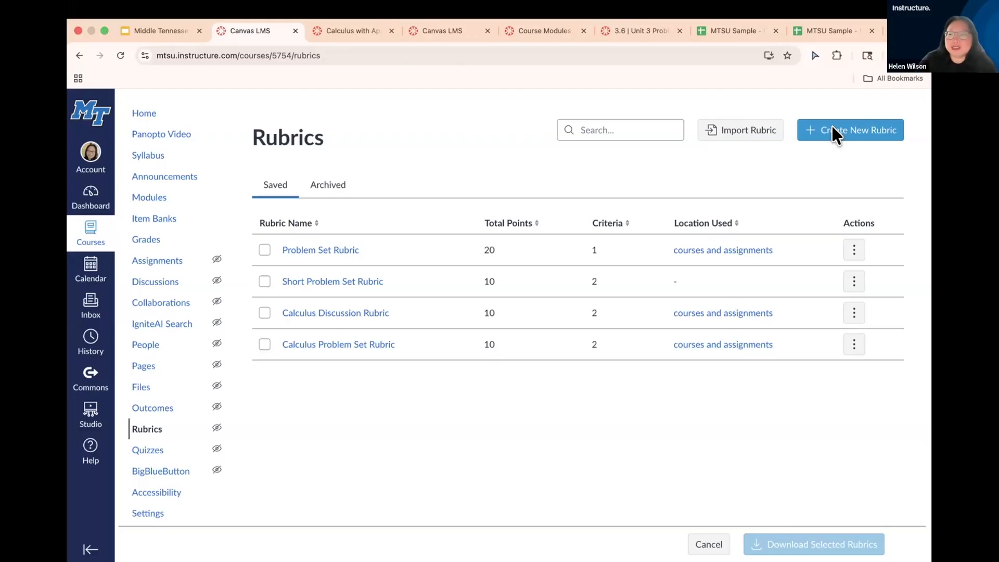
left_click(736, 133)
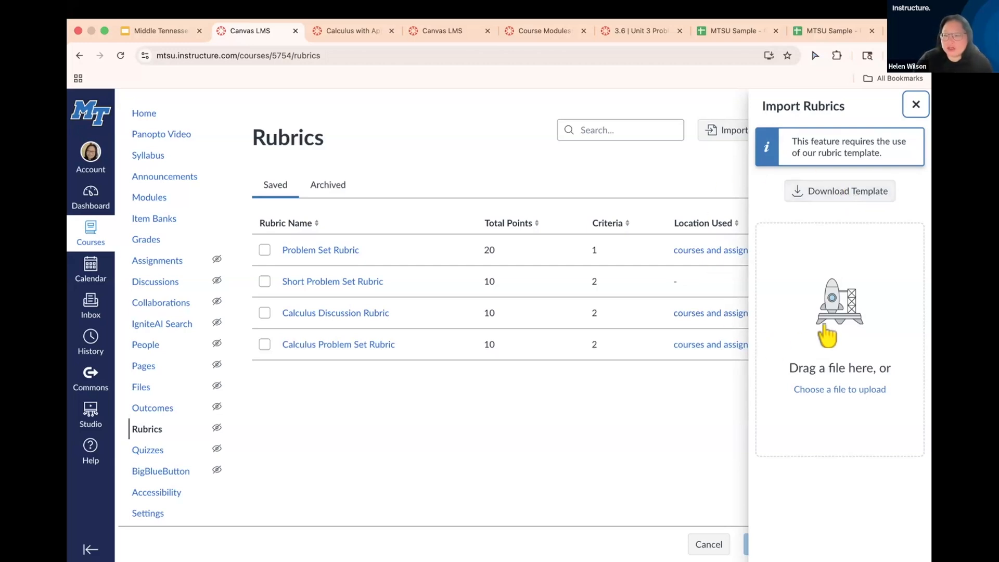
left_click(826, 284)
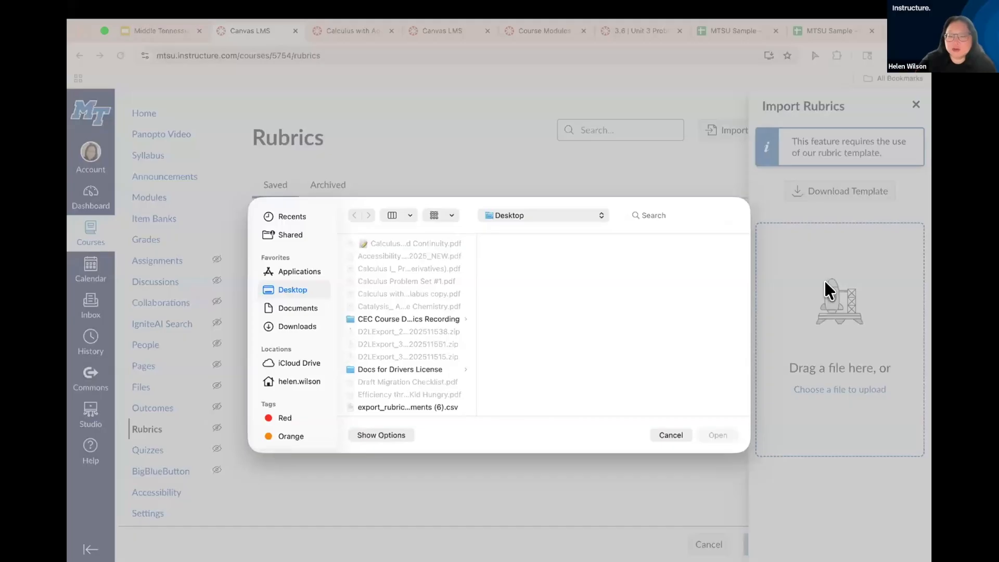
left_click(674, 433)
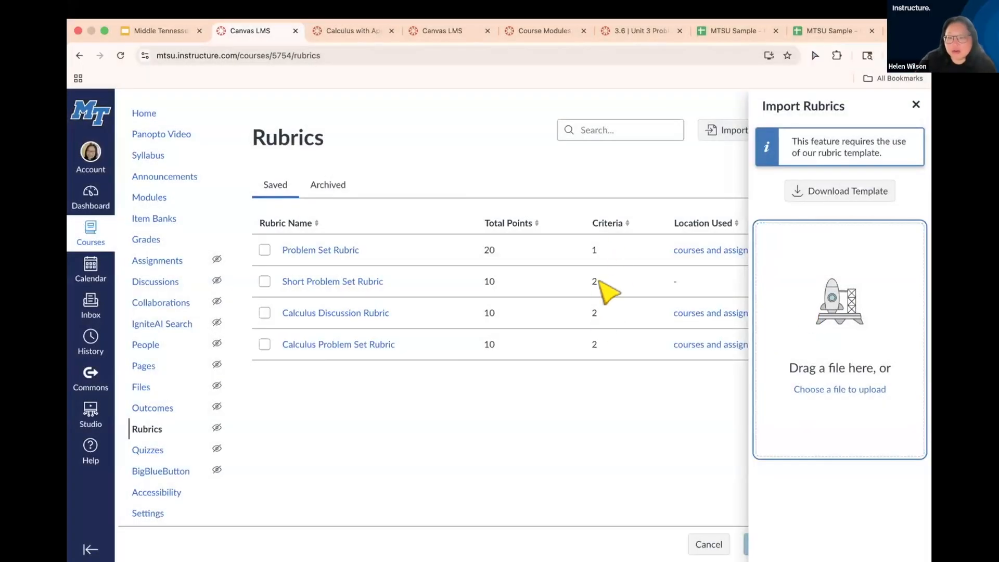
left_click(916, 103)
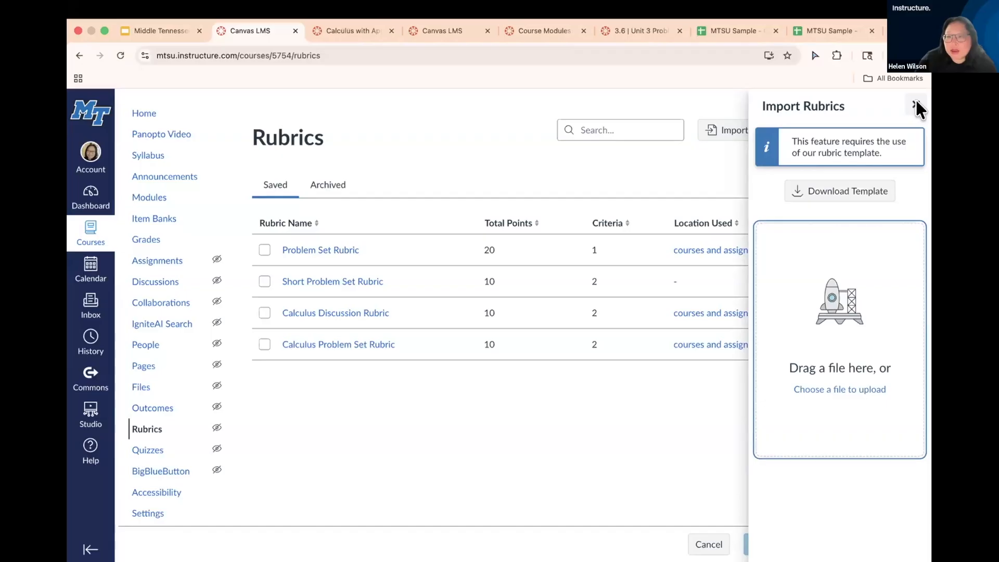
- Switch to the MTSU Sample - Calculus Derivatives Project Rubric sheet in Google Sheets and examine the Rubric Name column, rows 1 to 6
left_click(726, 31)
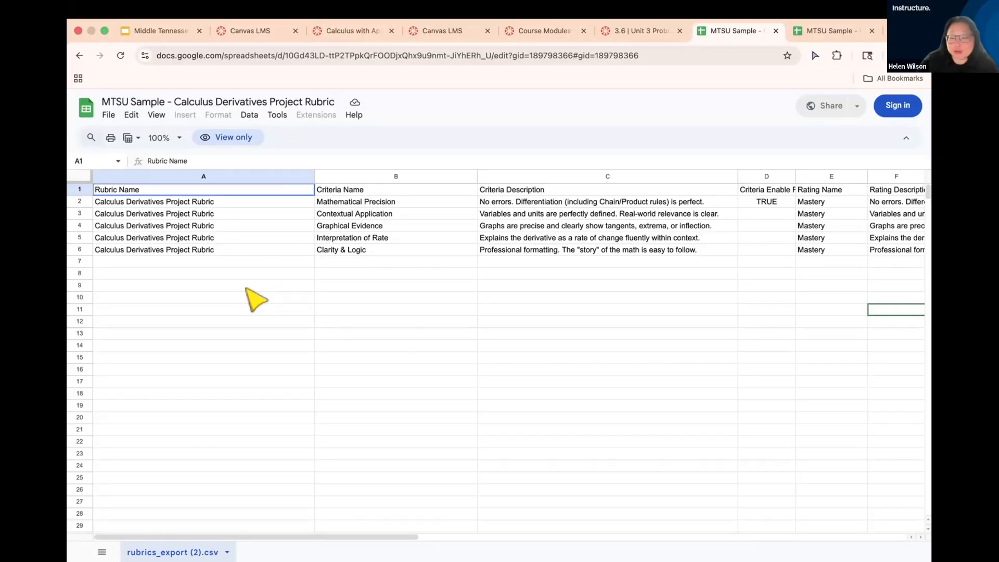
left_click(254, 198)
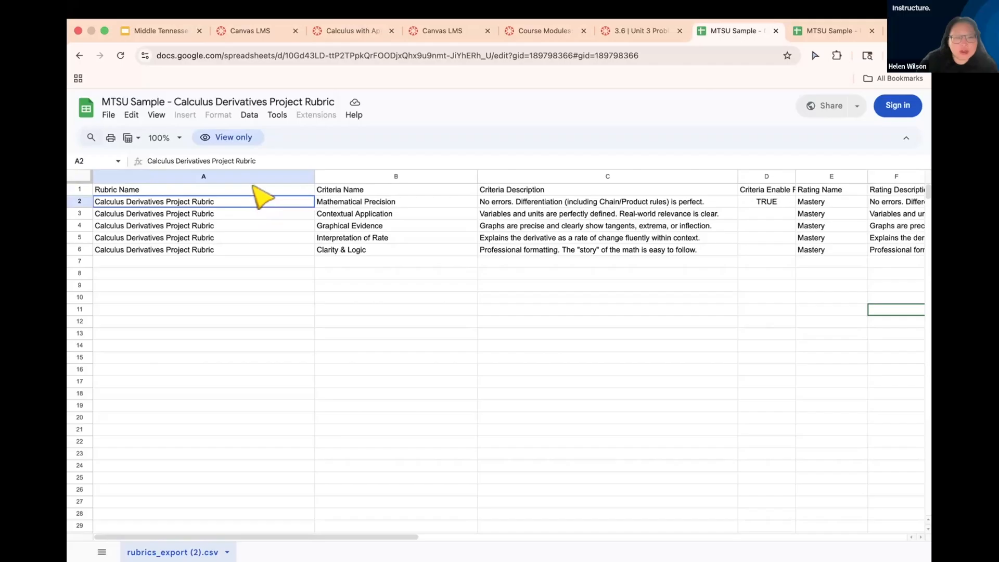
left_click(253, 188)
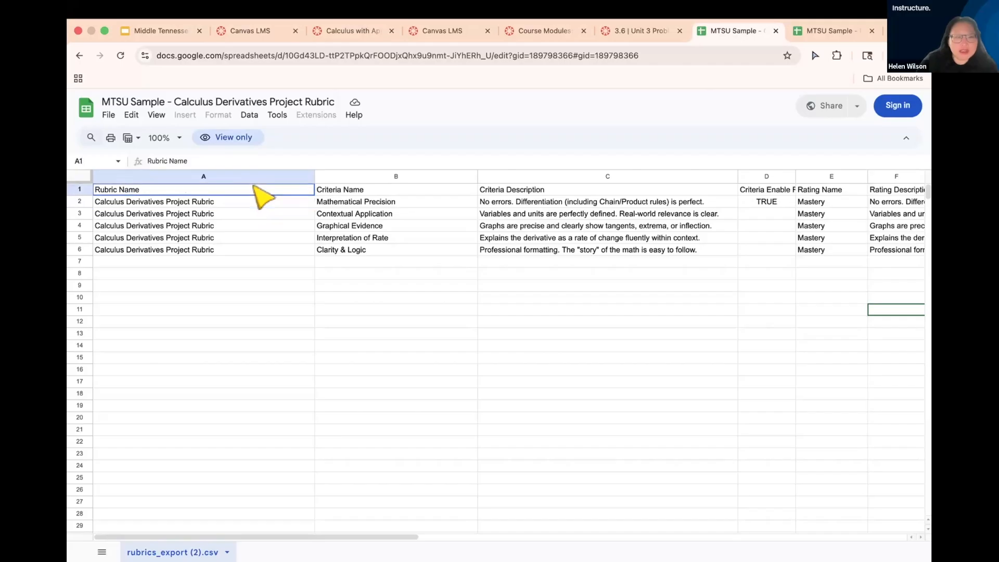
left_click(232, 202)
left_click(228, 214)
left_click(226, 226)
left_click(226, 238)
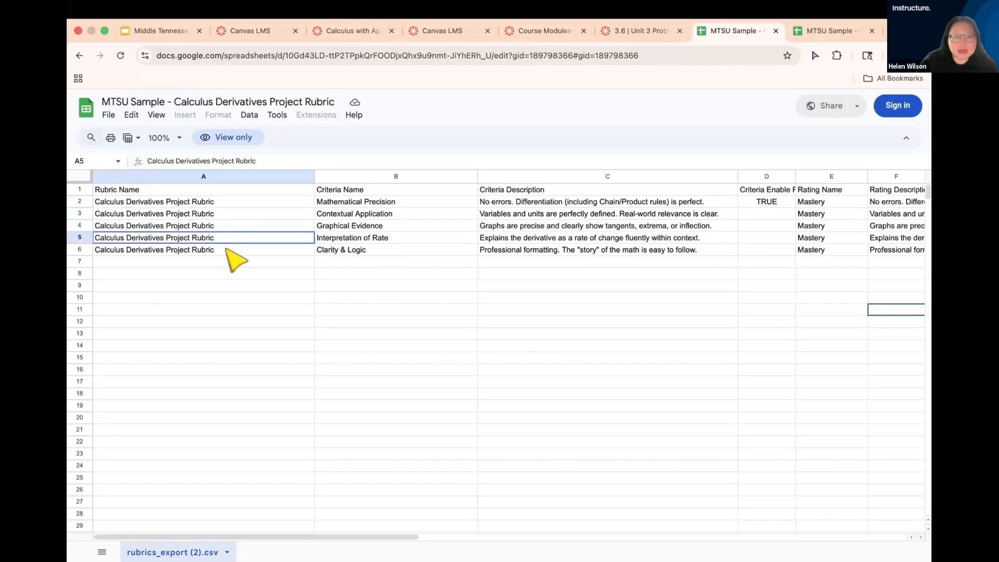
left_click(337, 202)
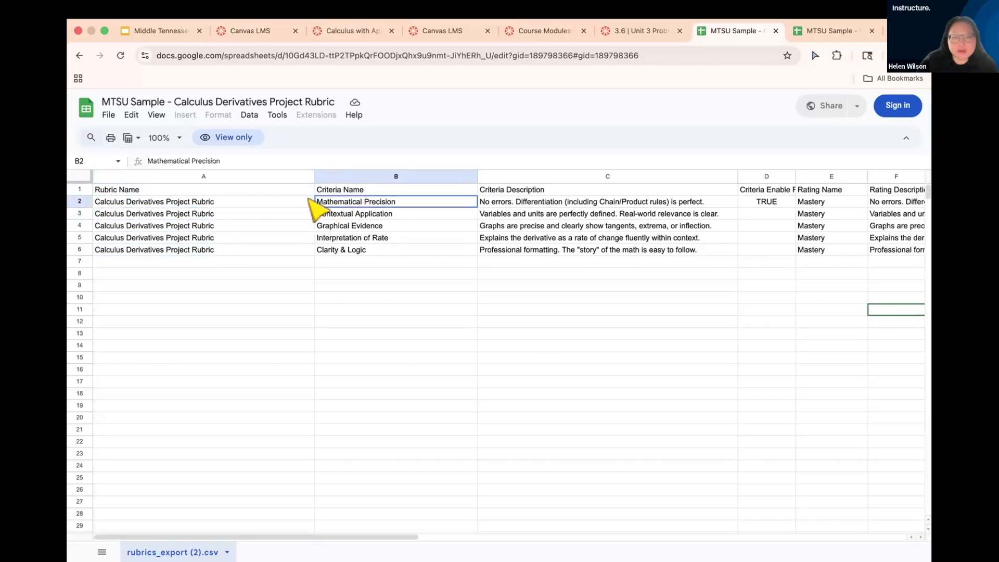
left_click(272, 203)
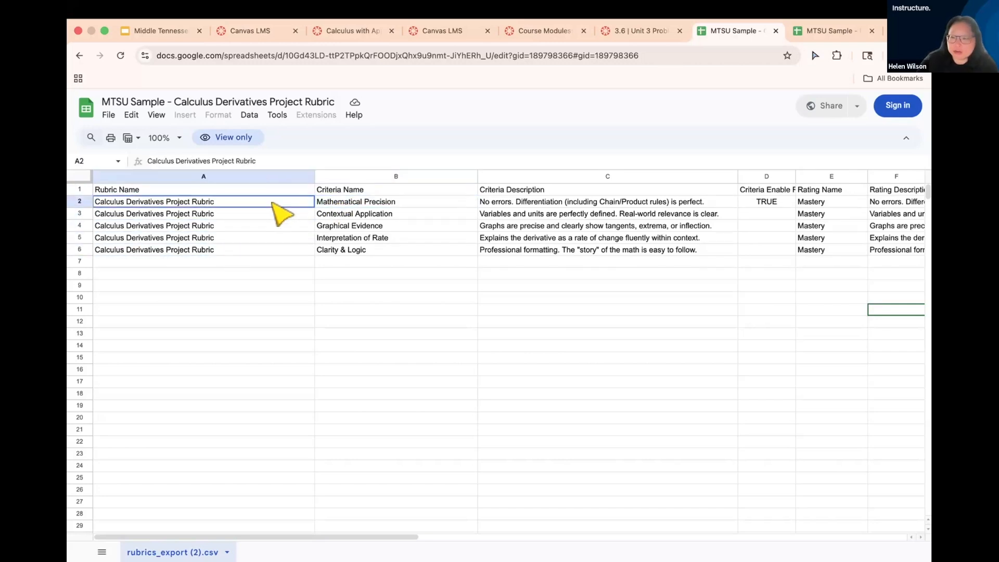
left_click(226, 251)
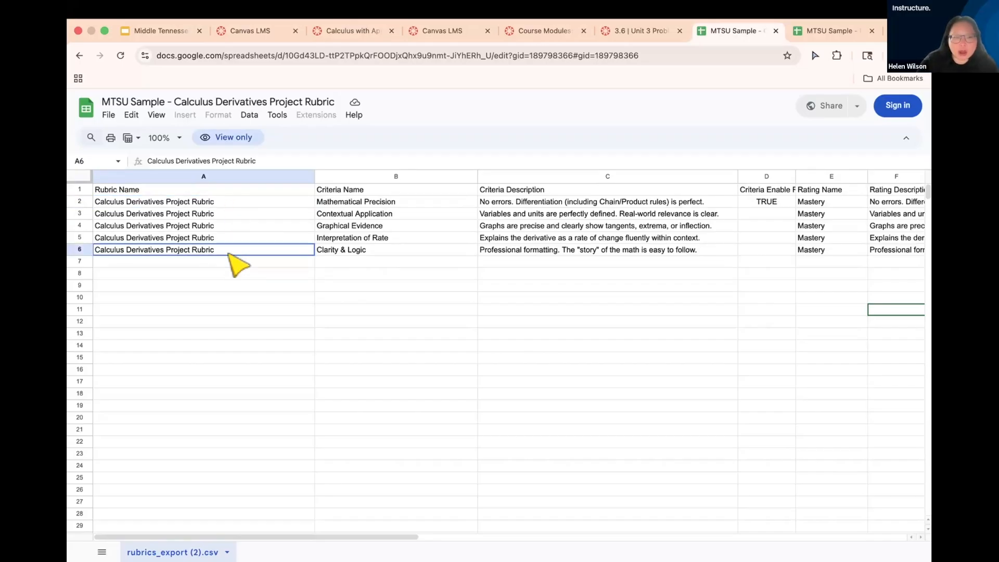
- Examine the empty Rubric Name cells A7 to A16 below the existing rubric entries as space for further rows
left_click(219, 261)
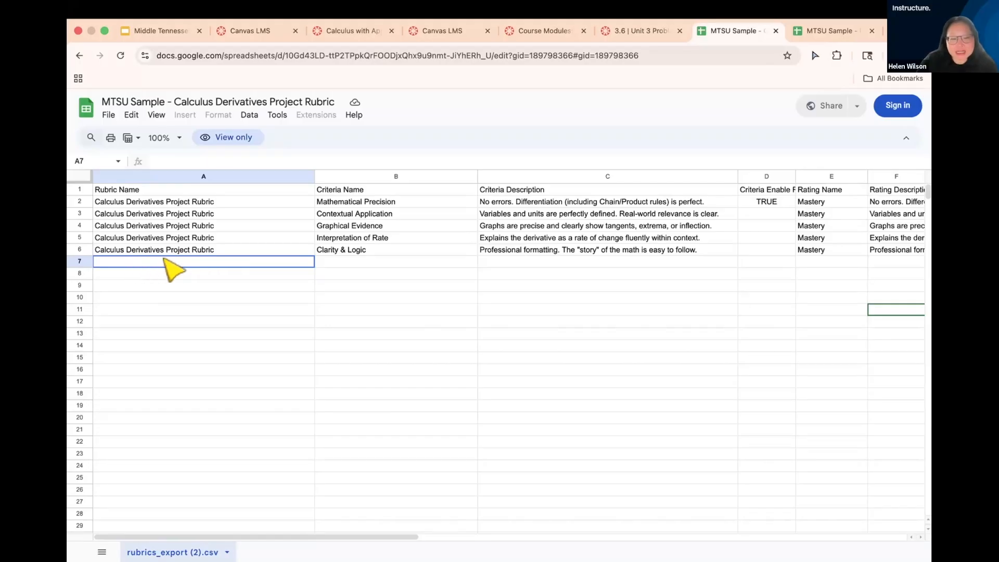
left_click(145, 273)
left_click(142, 285)
left_click(138, 297)
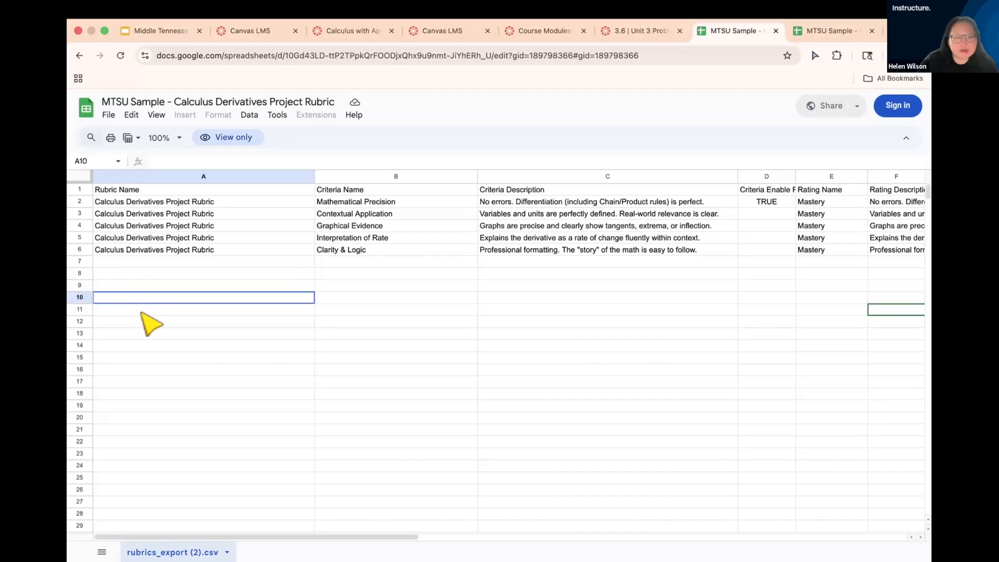
left_click(140, 310)
left_click(134, 322)
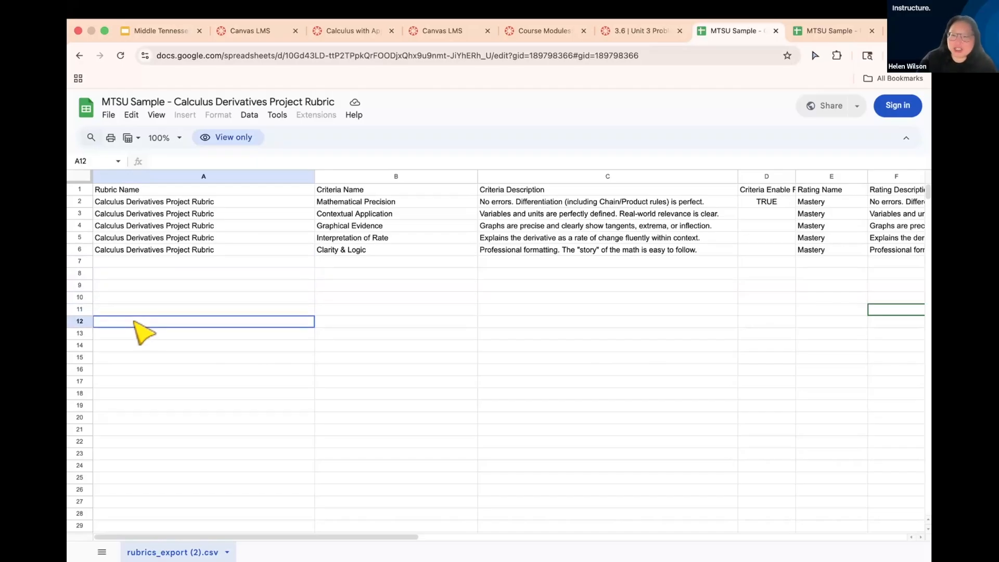
left_click(136, 333)
left_click(133, 346)
left_click(128, 358)
left_click(125, 370)
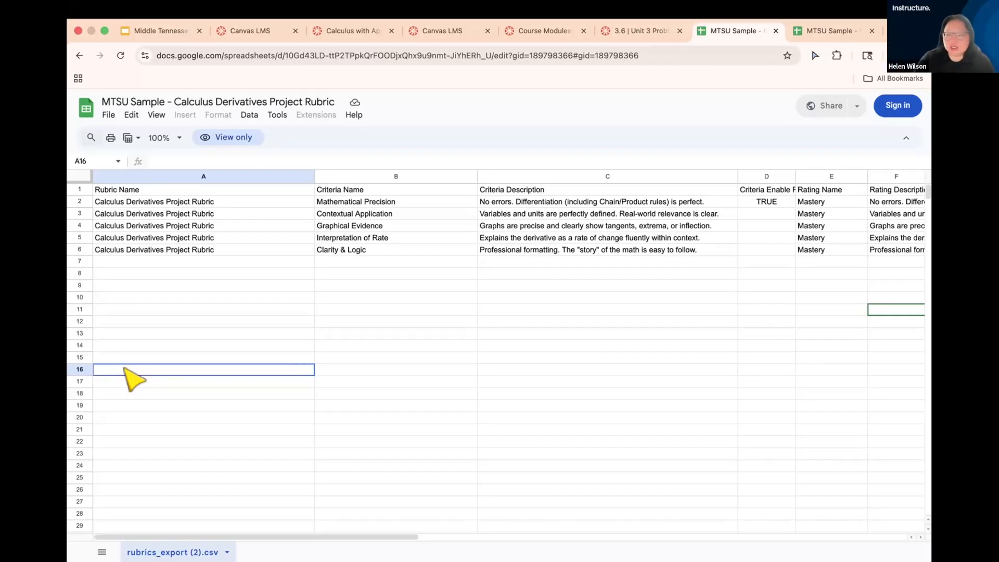
left_click(139, 262)
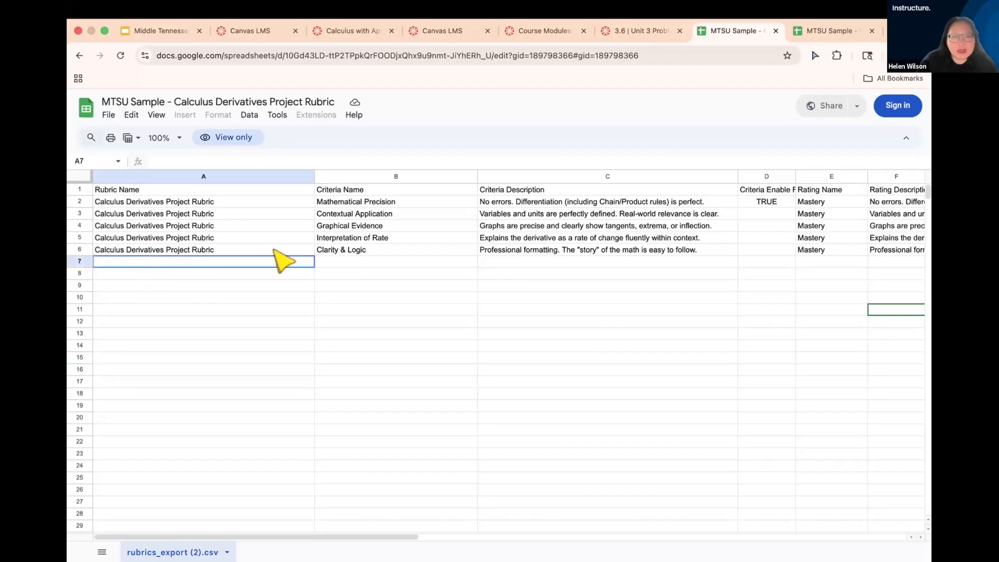
- Review the Criteria Name entries in B2 to B6, from Mathematical Precision to Clarity & Logic
left_click(375, 203)
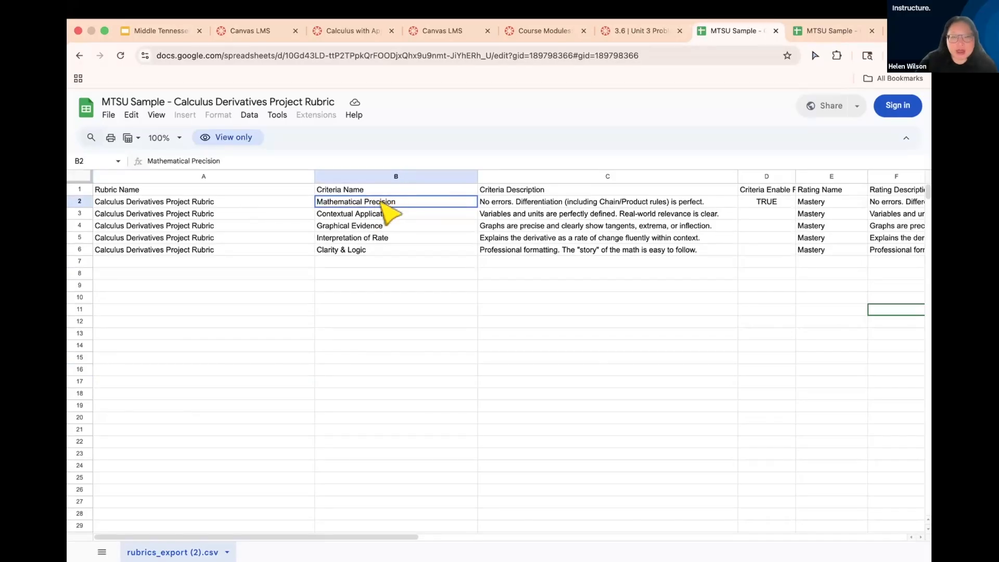
left_click(357, 215)
left_click(357, 224)
left_click(352, 238)
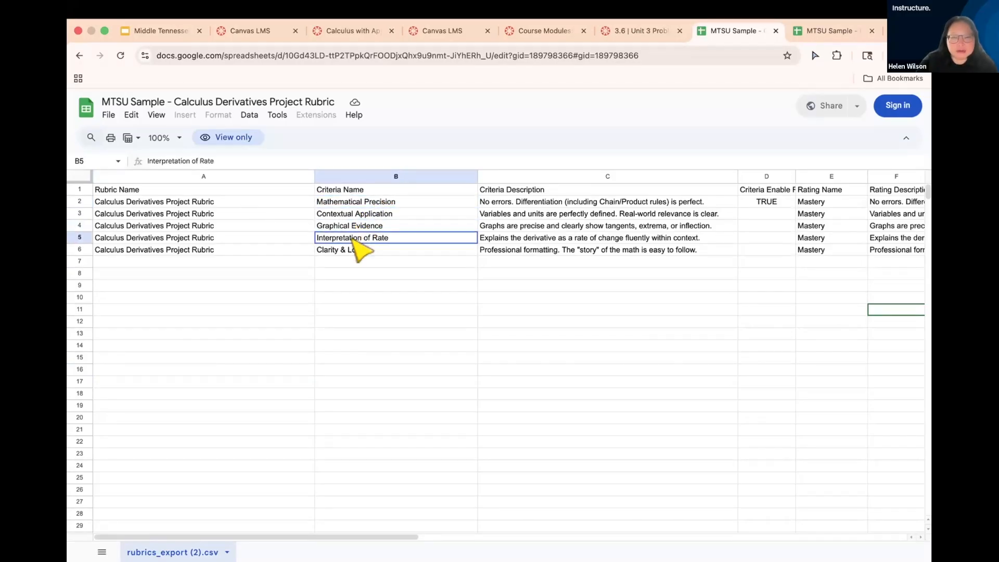
left_click(346, 252)
- Review the Criteria Description entry for each of the five criteria in C2 to C6
scroll(354, 257, "right", 5)
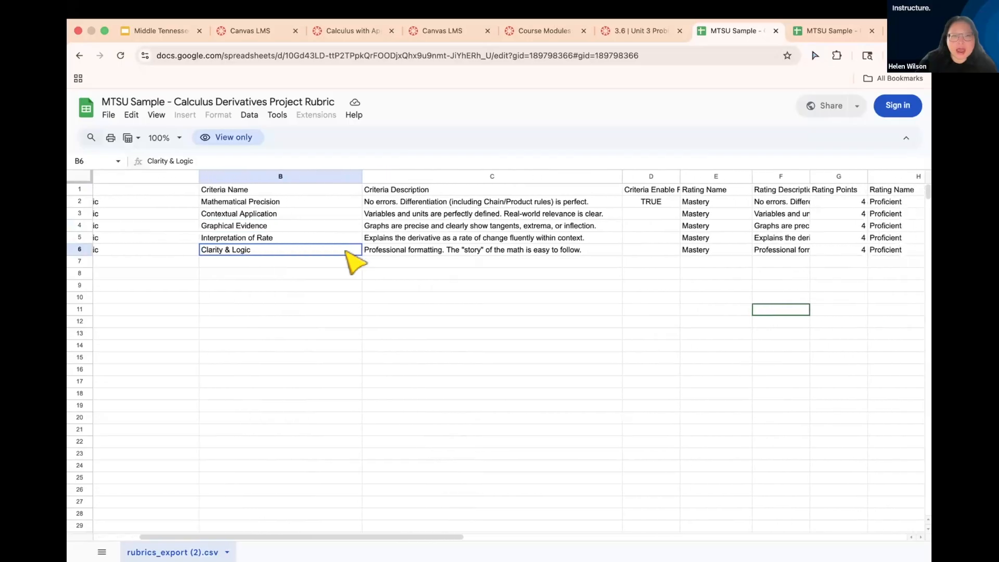
left_click(400, 201)
left_click(395, 213)
left_click(390, 225)
left_click(383, 237)
left_click(384, 250)
- Check the Criteria Enable Range column header and its value for Mathematical Precision
scroll(383, 255, "right", 5)
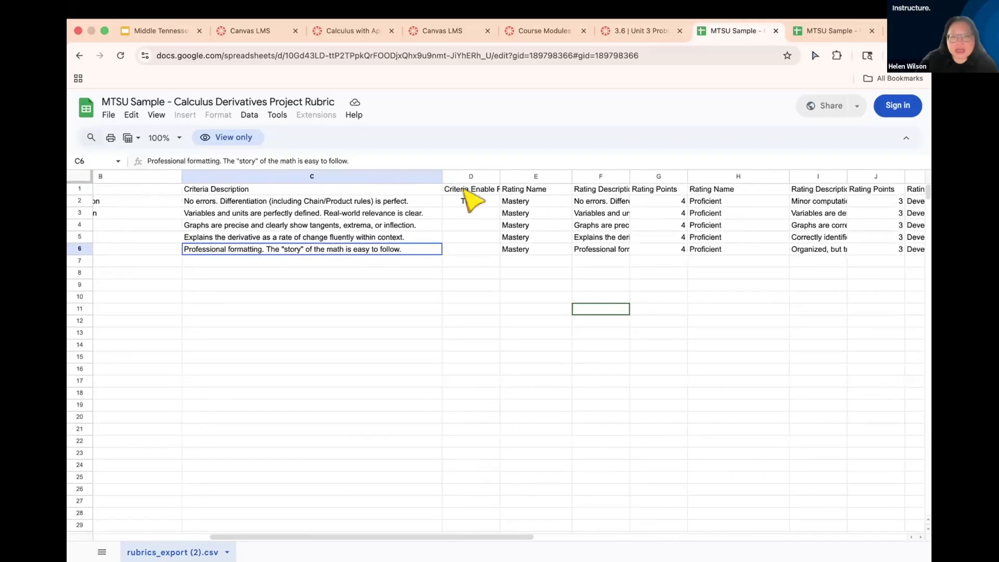
left_click(468, 191)
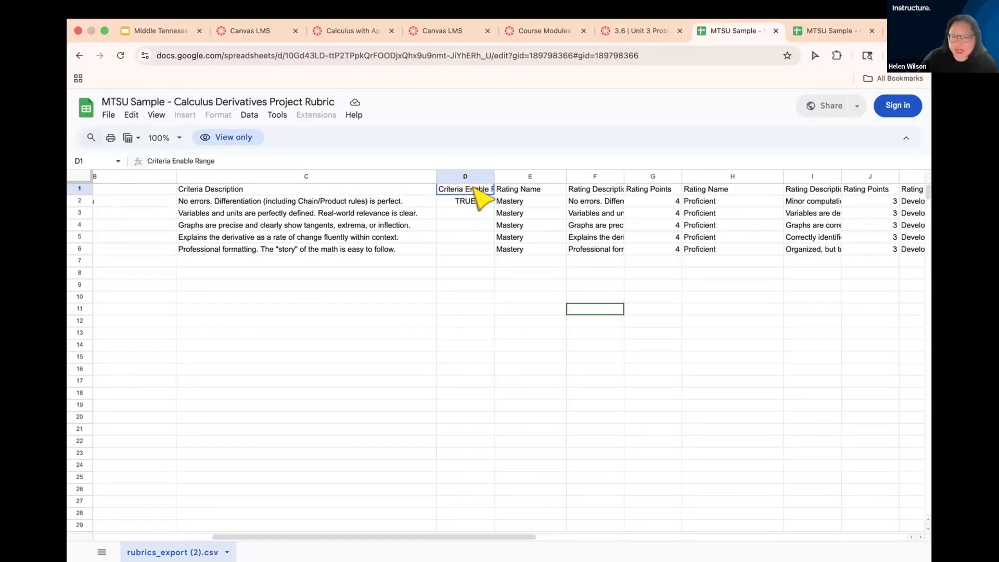
left_click(481, 197)
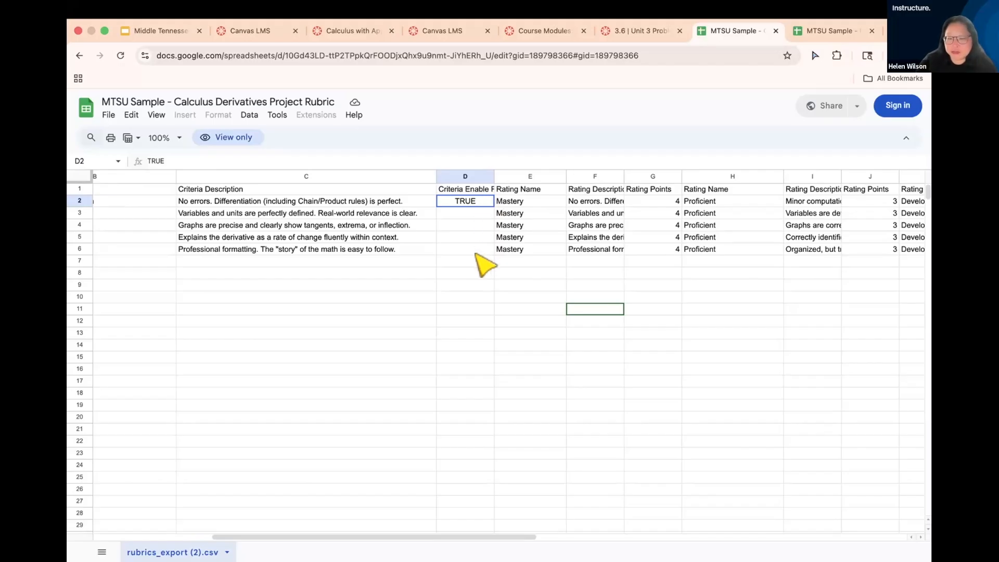
- Examine the first set of rating headers: Rating Name, Rating Description and Rating Points in E1 to G1
scroll(533, 214, "right", 3)
scroll(533, 213, "right", 5)
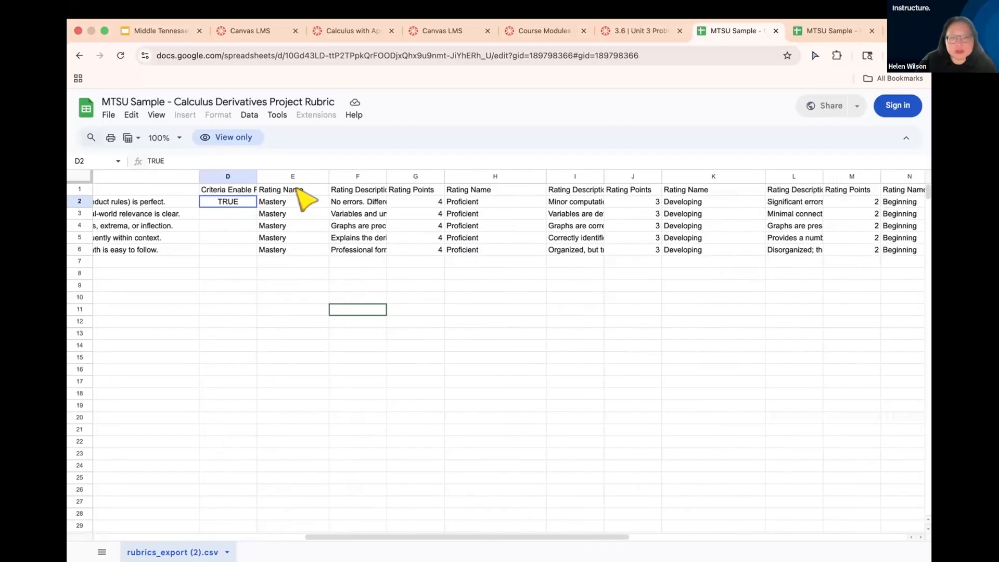
left_click(297, 189)
left_click(346, 189)
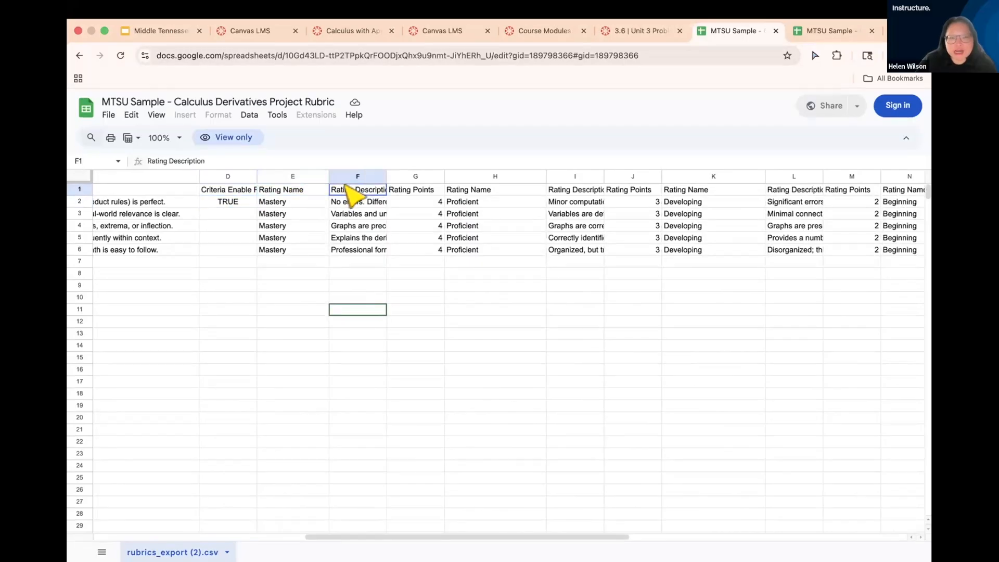
left_click(403, 189)
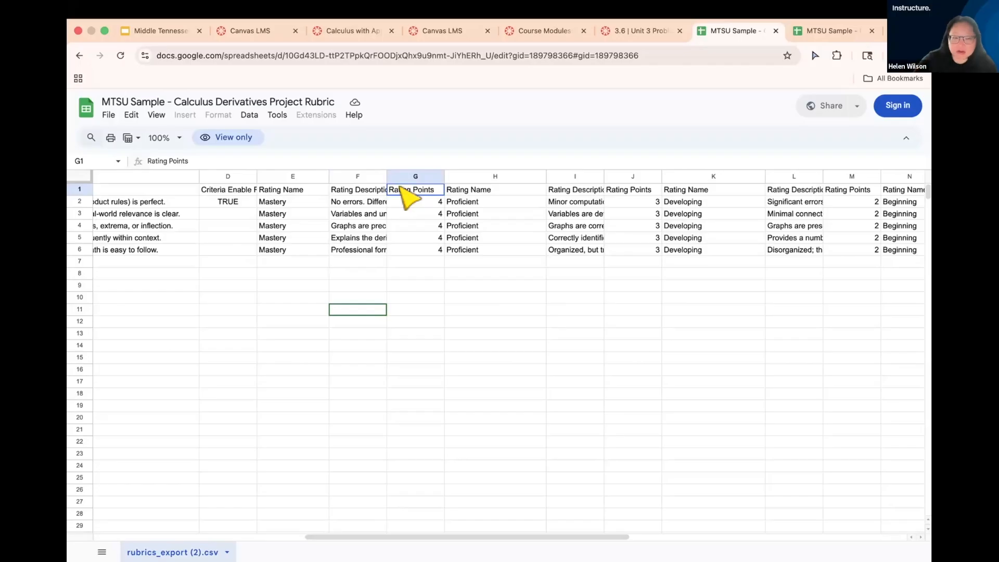
- Read the Mastery and Proficient rating names, descriptions and points for Mathematical Precision in E2 to J2
left_click(310, 201)
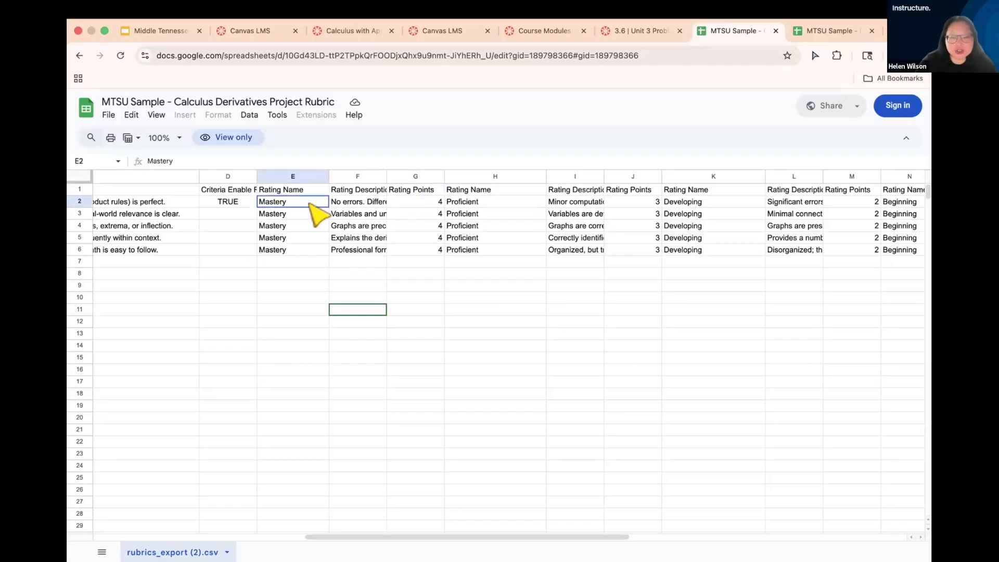
left_click(366, 203)
left_click(419, 203)
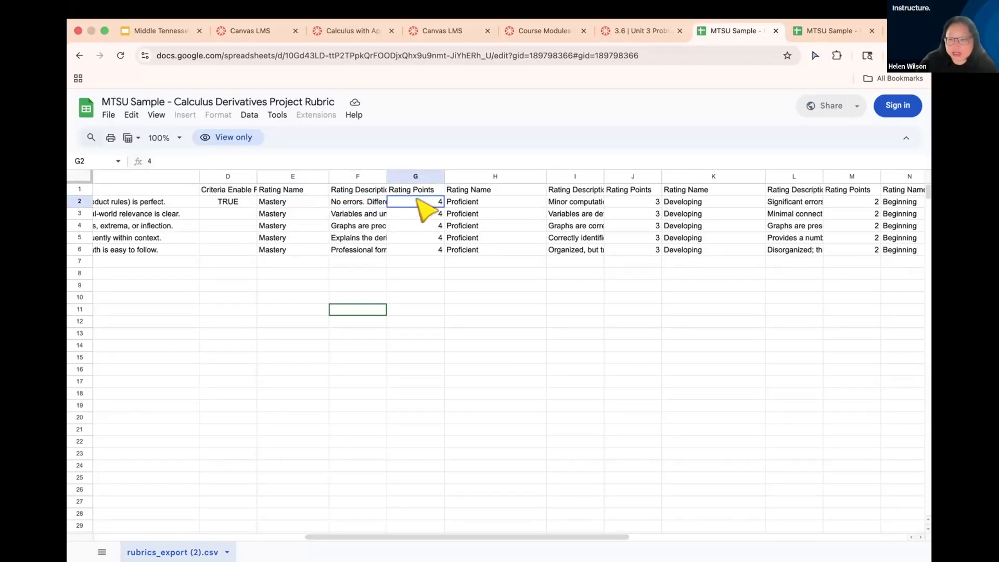
left_click(492, 204)
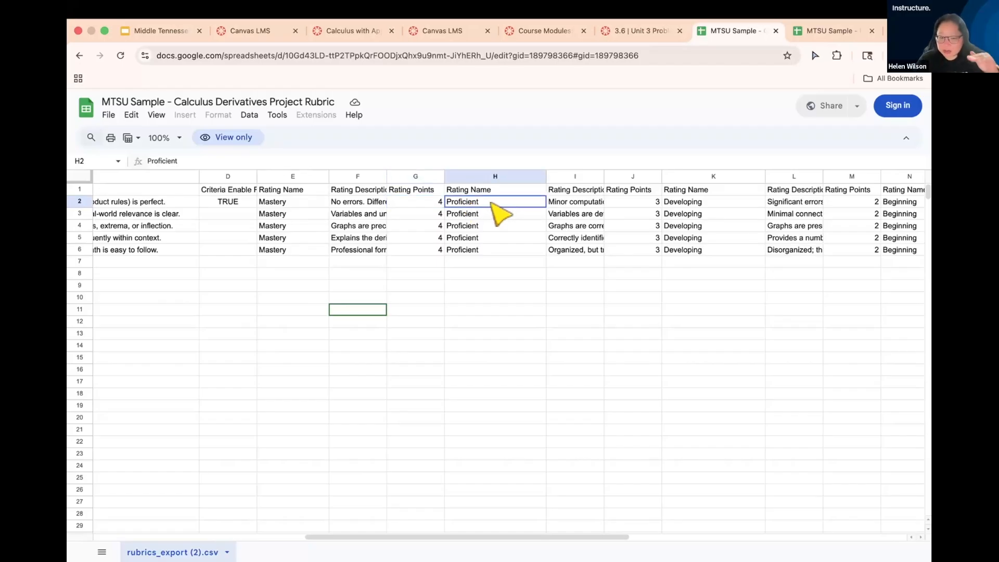
left_click(570, 203)
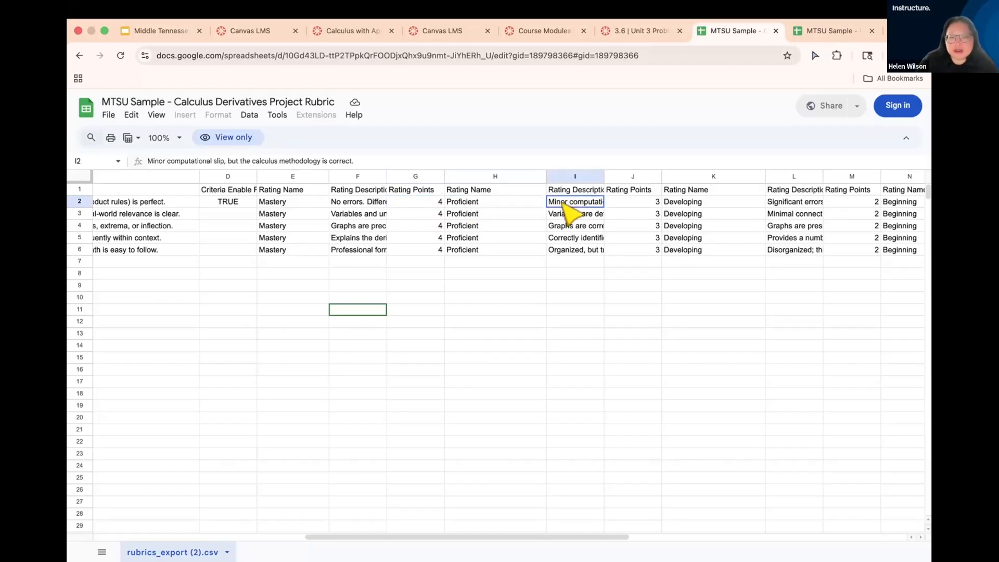
left_click(624, 205)
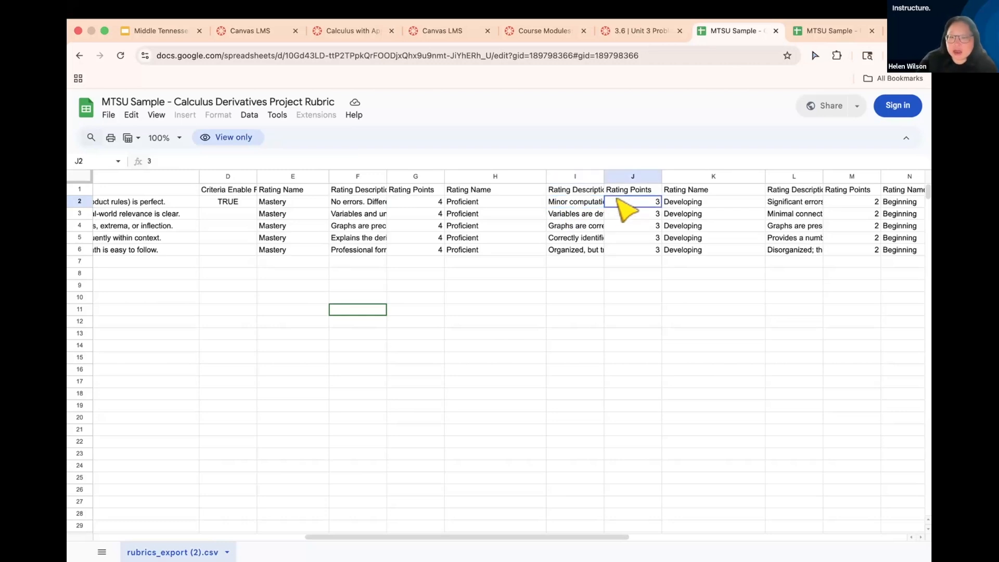
- Review the Rating Name, Rating Description and Rating Points headers of the second and third rating sets in H1 to M1
left_click(518, 189)
left_click(557, 189)
left_click(627, 189)
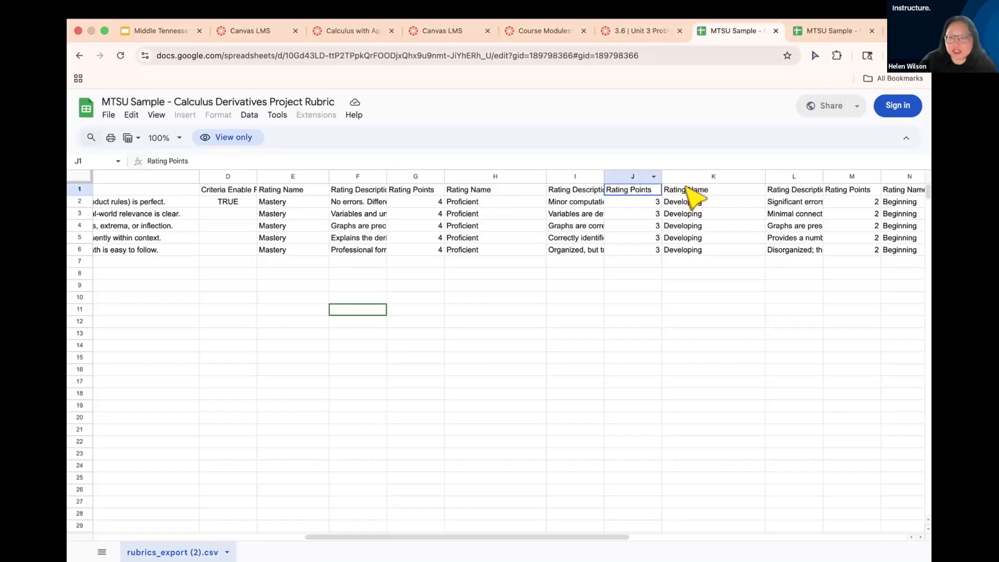
left_click(693, 191)
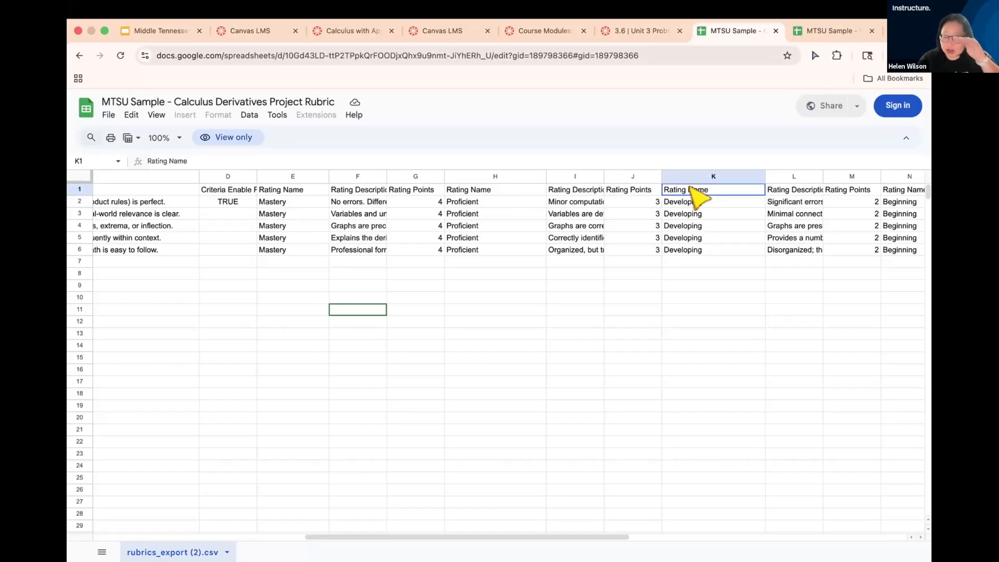
scroll(697, 197, "right", 3)
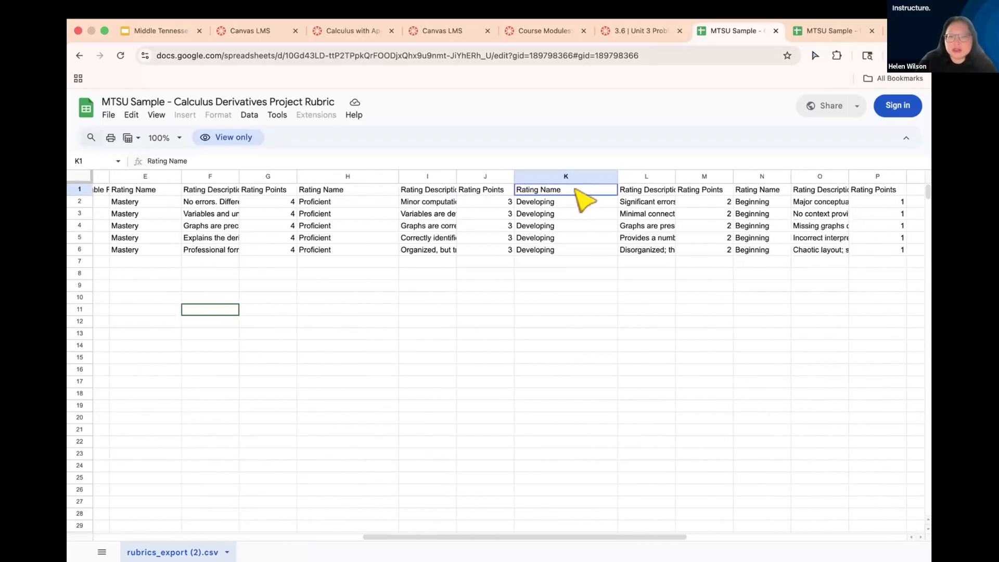
left_click(646, 193)
left_click(699, 191)
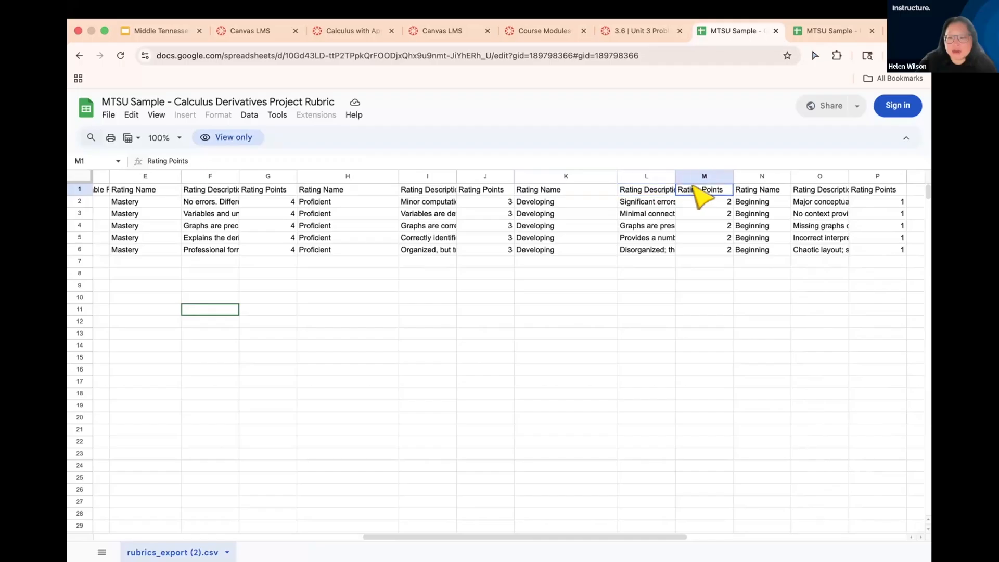
- Review the fourth rating set's headers in N1 to P1 and the free columns for further ratings in Q1 to S1
scroll(699, 195, "right", 3)
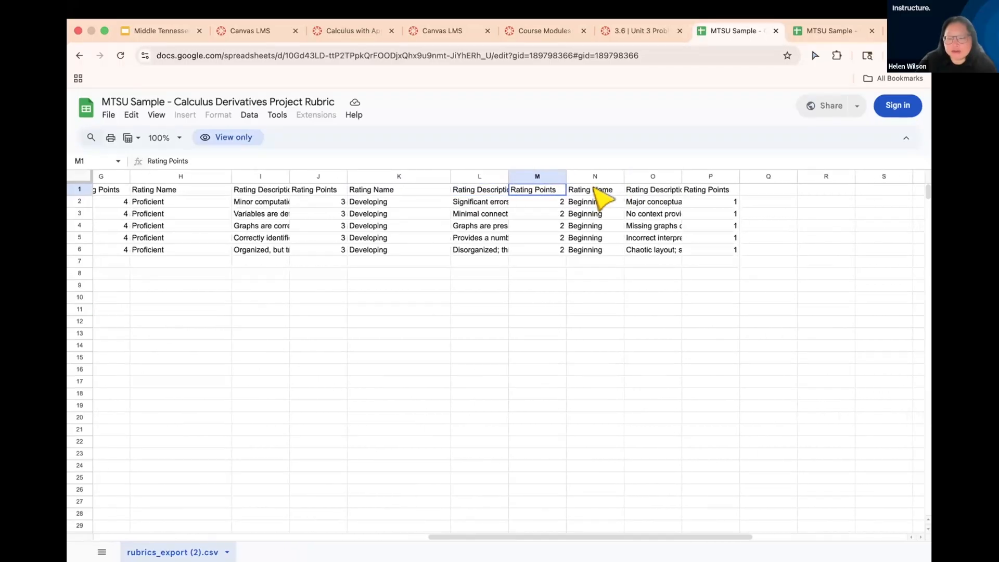
left_click(594, 189)
left_click(645, 191)
left_click(705, 189)
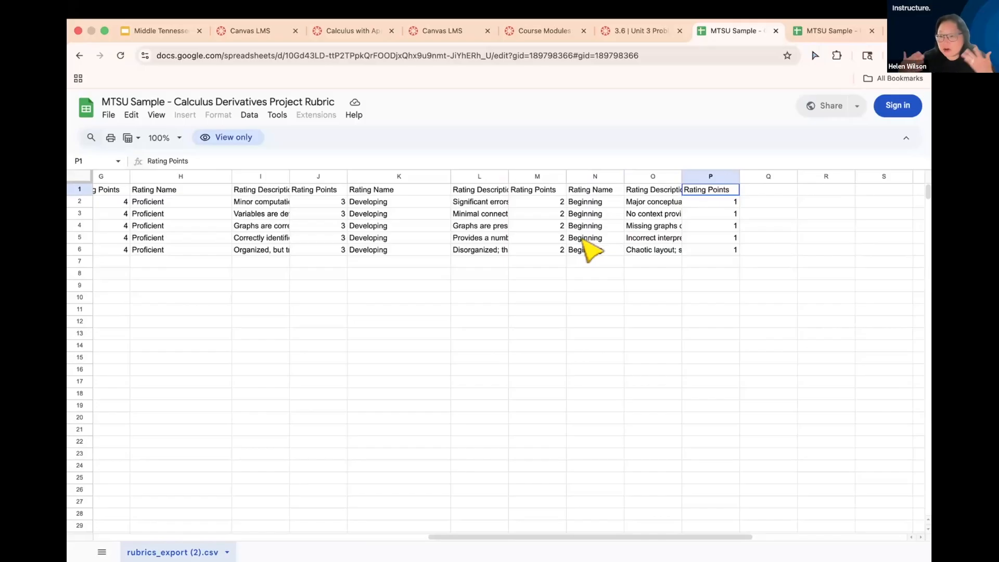
left_click(765, 188)
left_click(832, 189)
left_click(878, 191)
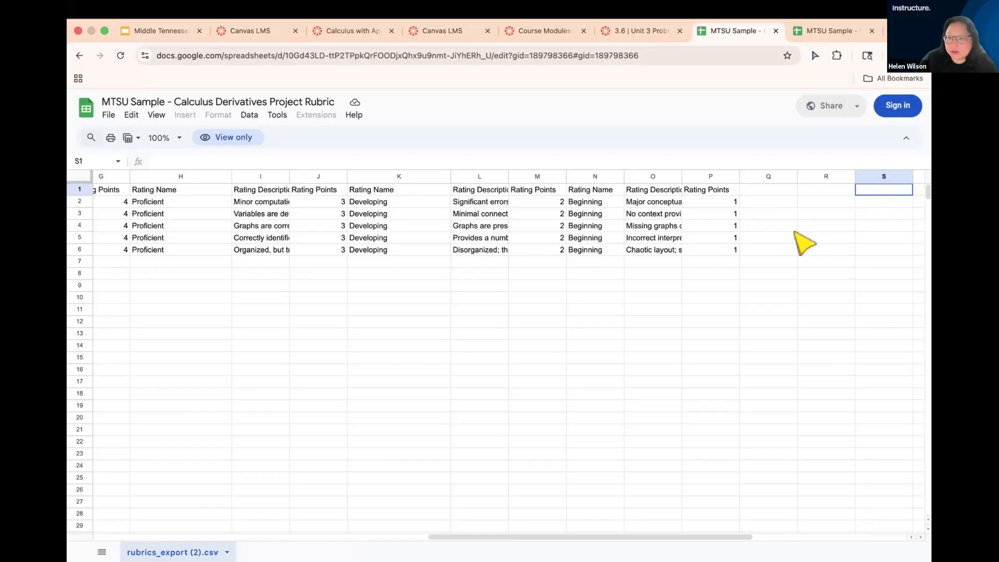
- Download the Calculus Derivatives Project Rubric sheet as a Comma Separated Values (.csv) file
scroll(804, 242, "left", 15)
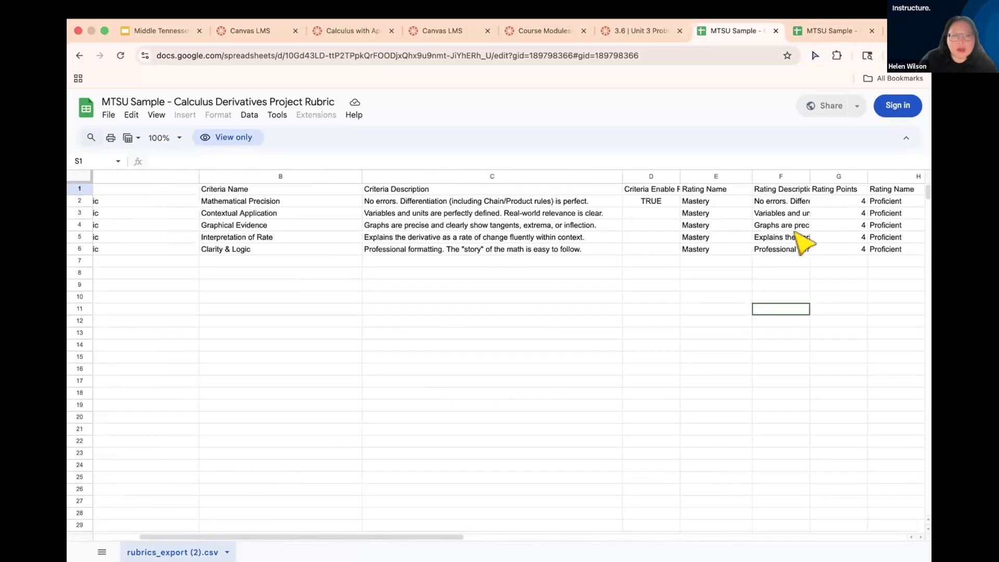
scroll(801, 240, "left", 3)
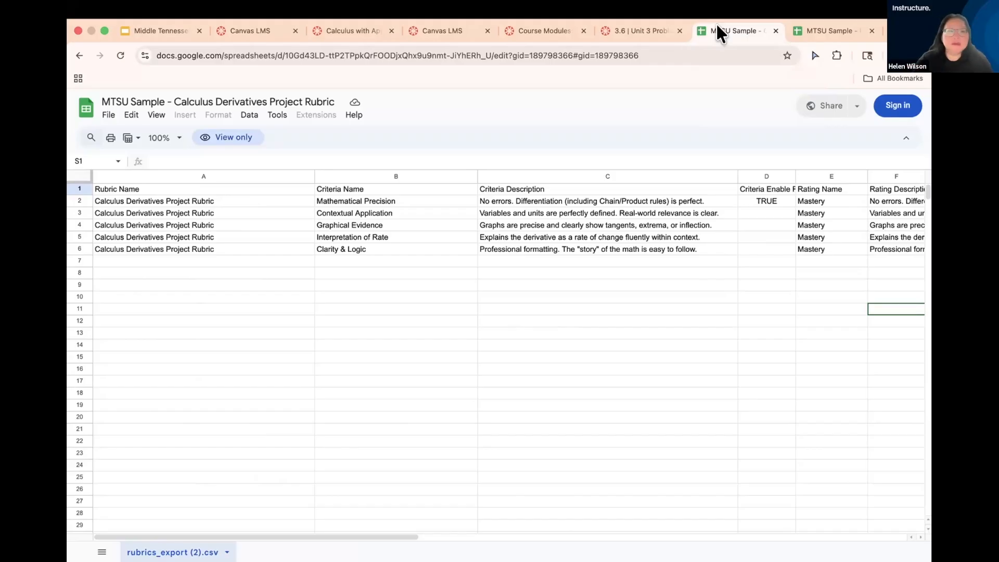
left_click(107, 118)
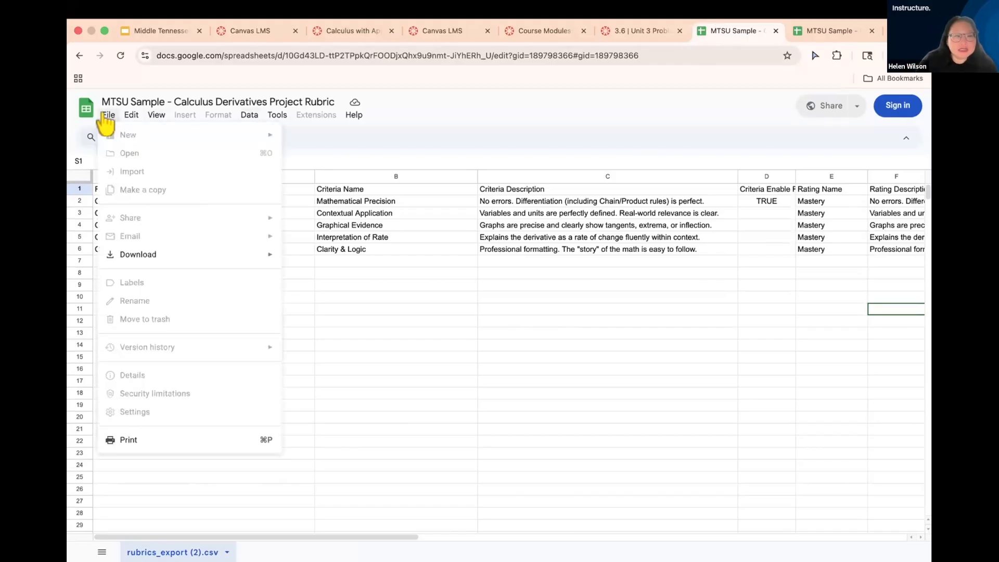
mouse_move(134, 257)
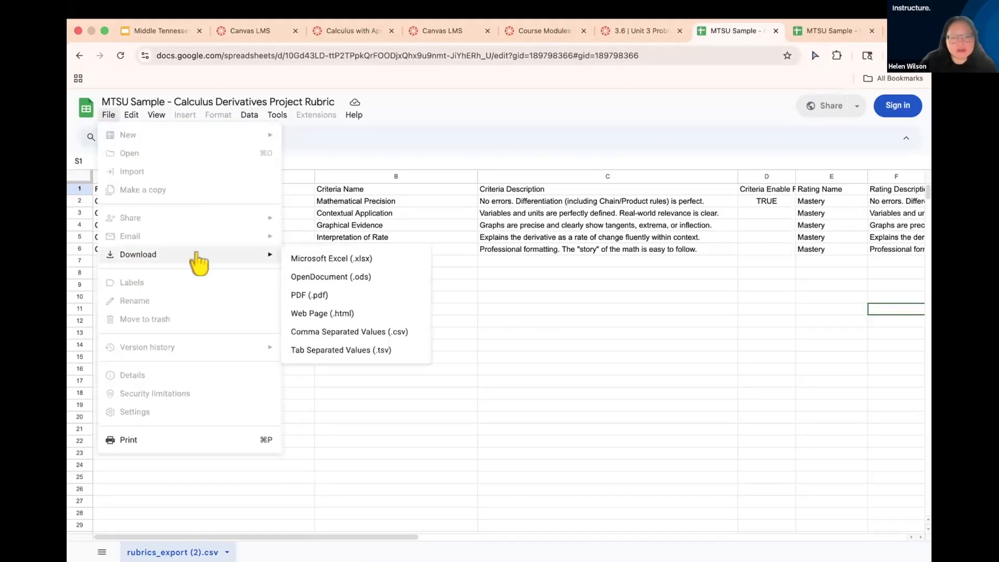
left_click(310, 331)
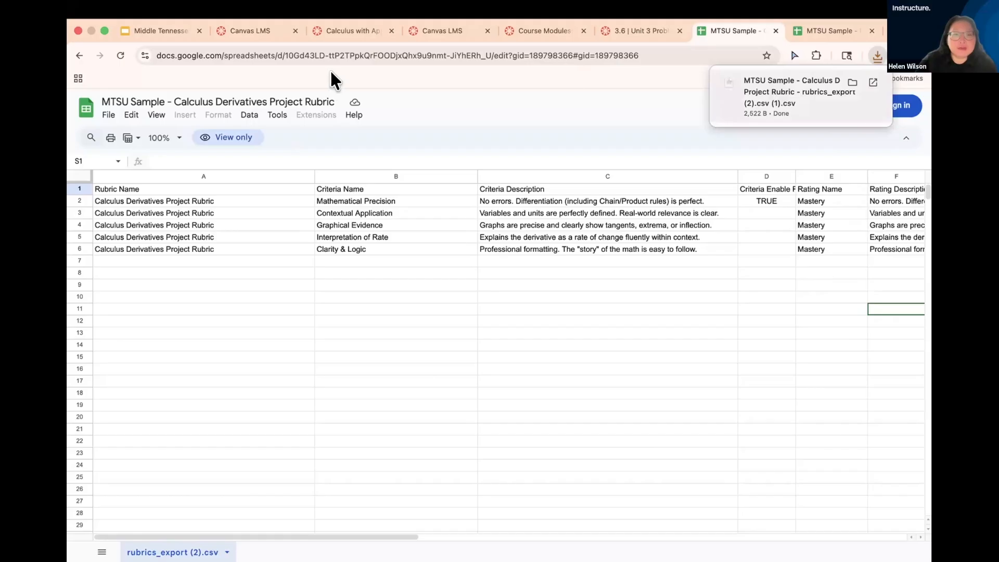
- Switch to the Canvas Rubrics page and import "MTSU Sample - Calculus Derivatives Project Rubric - rubrics_export (2).csv (1).csv" from the Desktop
left_click(442, 30)
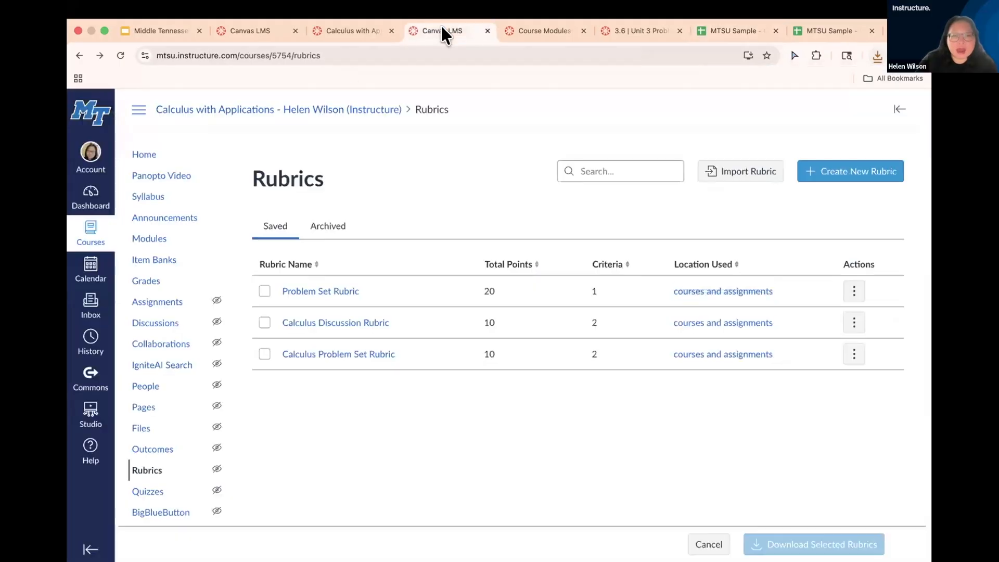
left_click(755, 186)
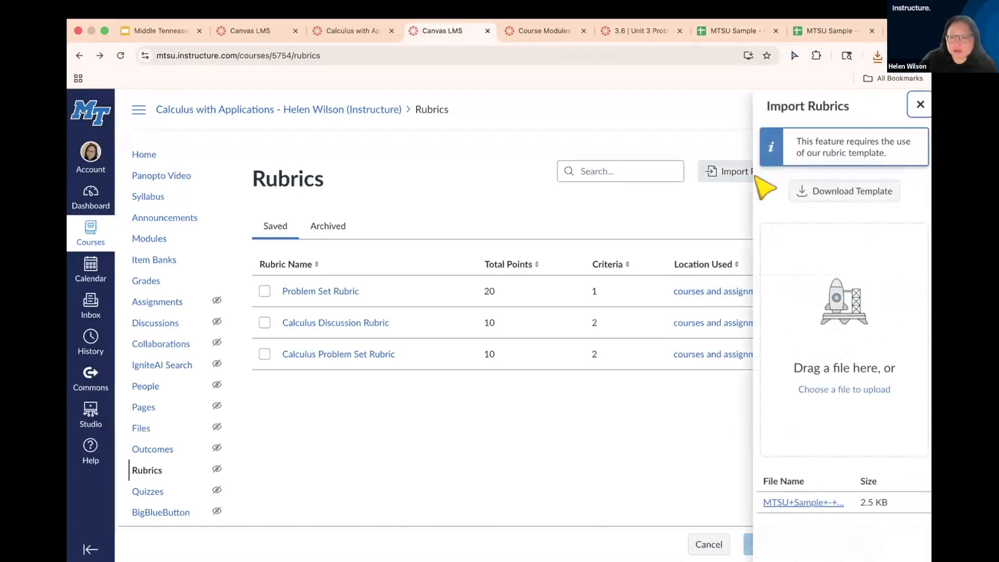
left_click(834, 310)
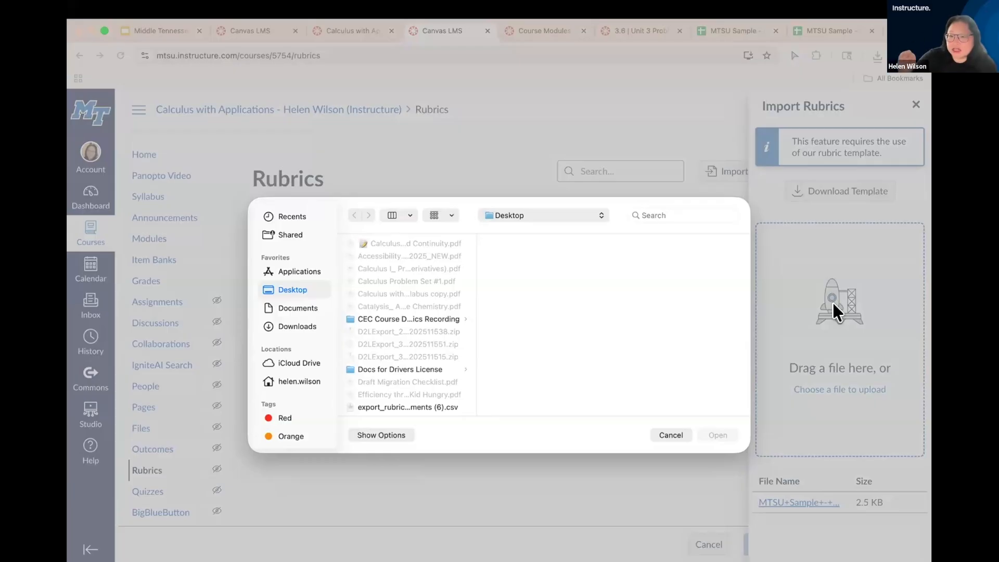
scroll(392, 351, "down", 5)
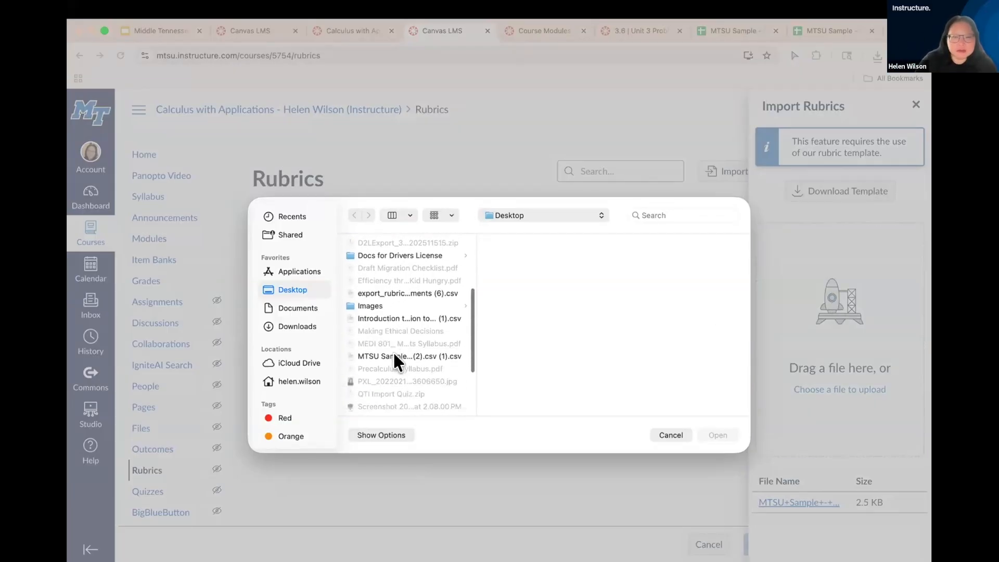
left_click(391, 319)
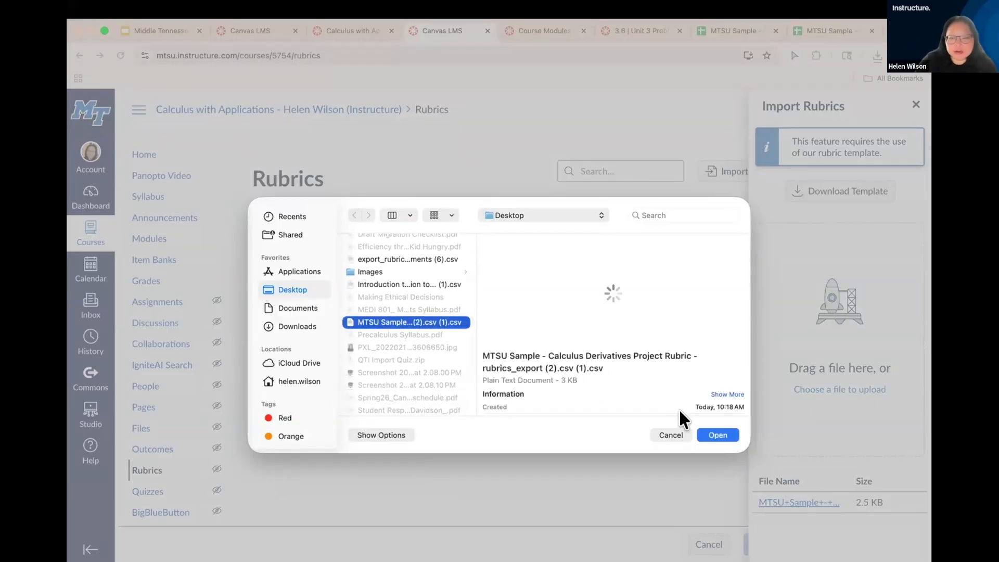
left_click(717, 435)
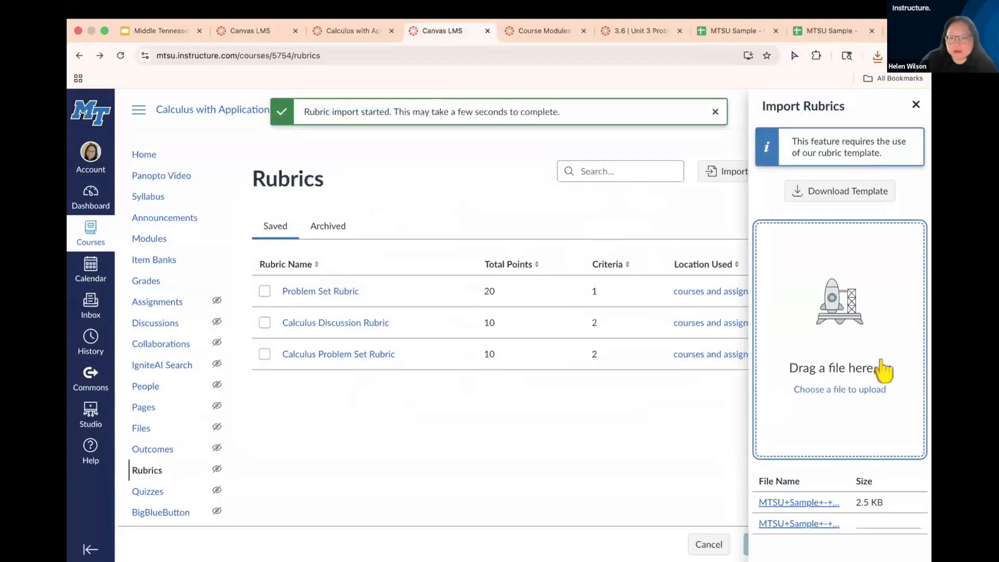
scroll(881, 364, "down", 1)
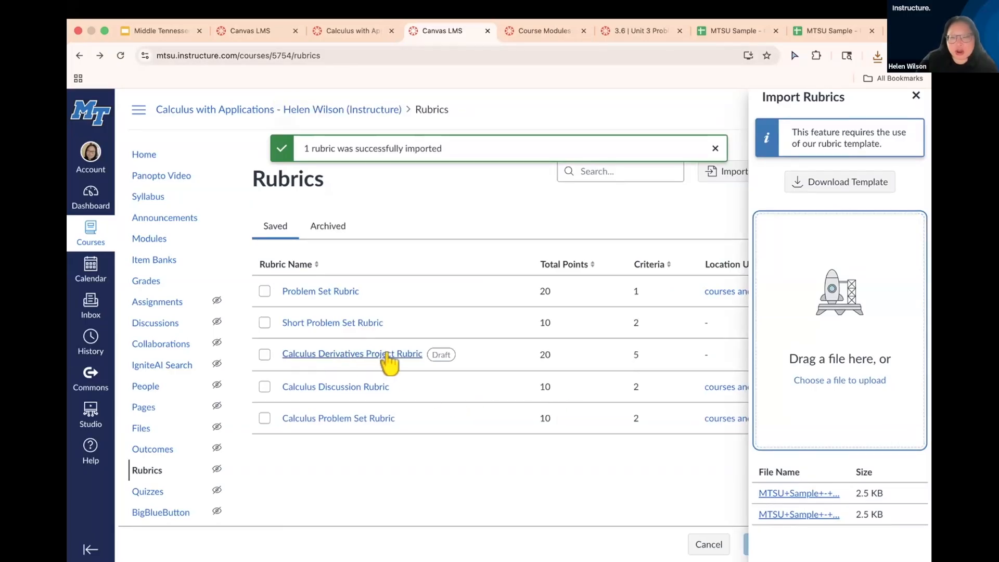
left_click(914, 96)
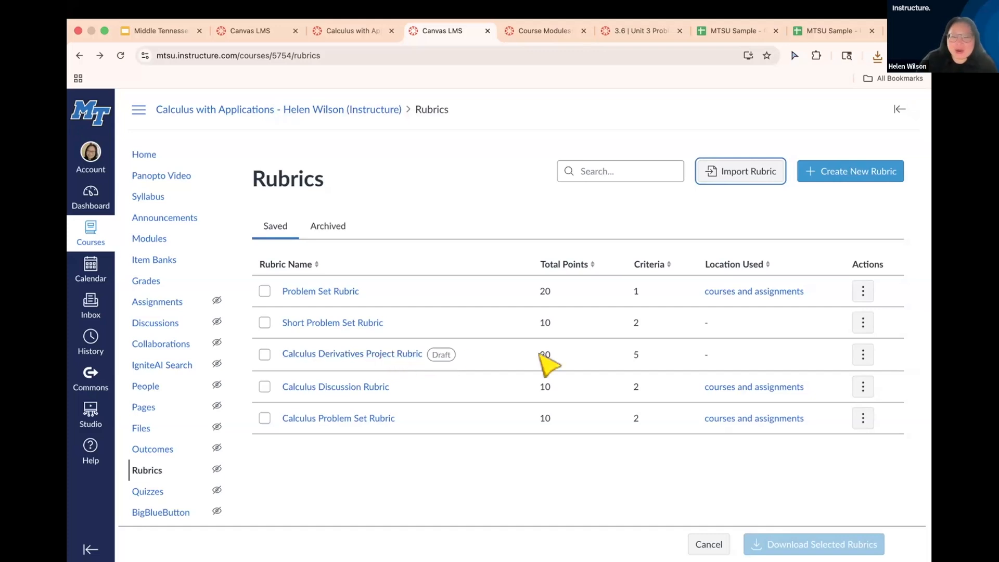
- Open the imported Calculus Derivatives Project Rubric for editing and look over its criteria list
left_click(862, 355)
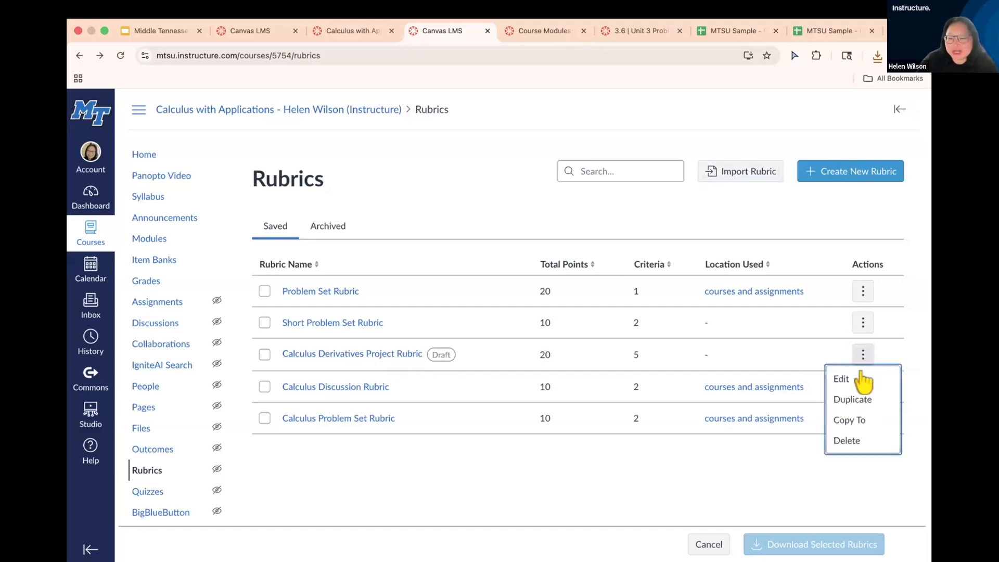
left_click(858, 380)
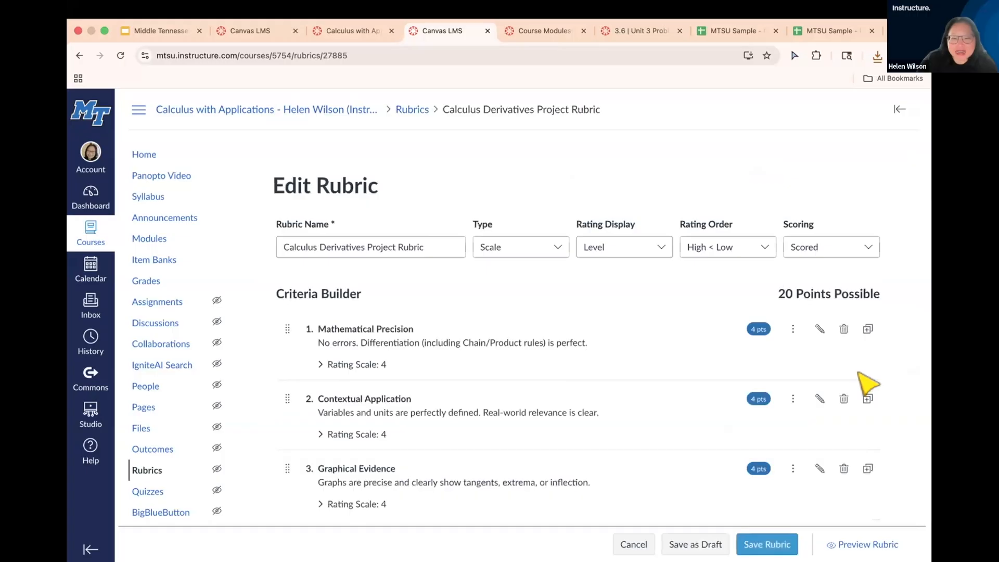
scroll(653, 398, "down", 3)
scroll(662, 408, "down", 1)
scroll(631, 241, "up", 1)
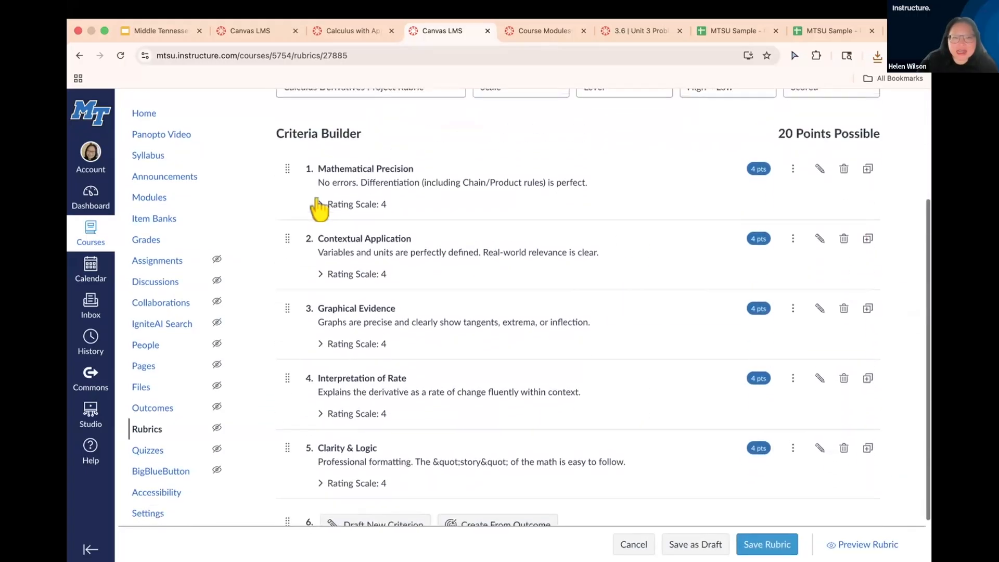
- Expand and review the rating scales of Mathematical Precision, Contextual Application, Graphical Evidence and Interpretation of Rate
left_click(319, 205)
left_click(319, 408)
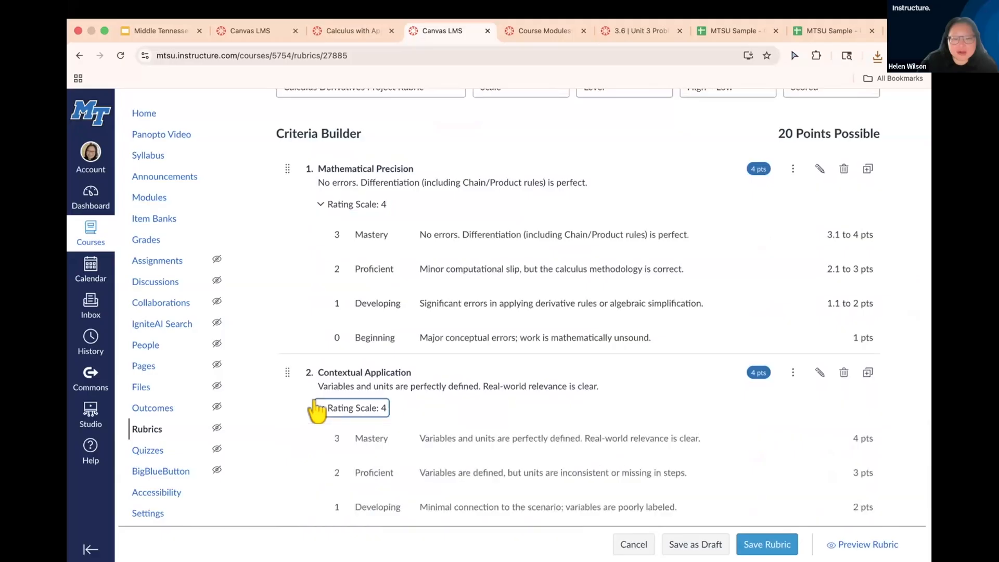
scroll(317, 409, "down", 3)
left_click(321, 424)
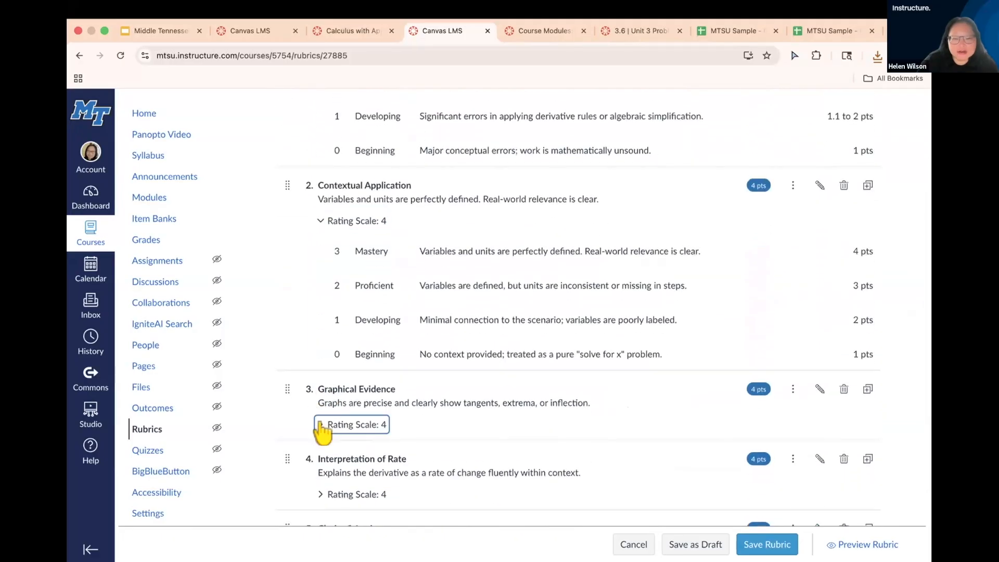
scroll(322, 427, "down", 4)
left_click(319, 414)
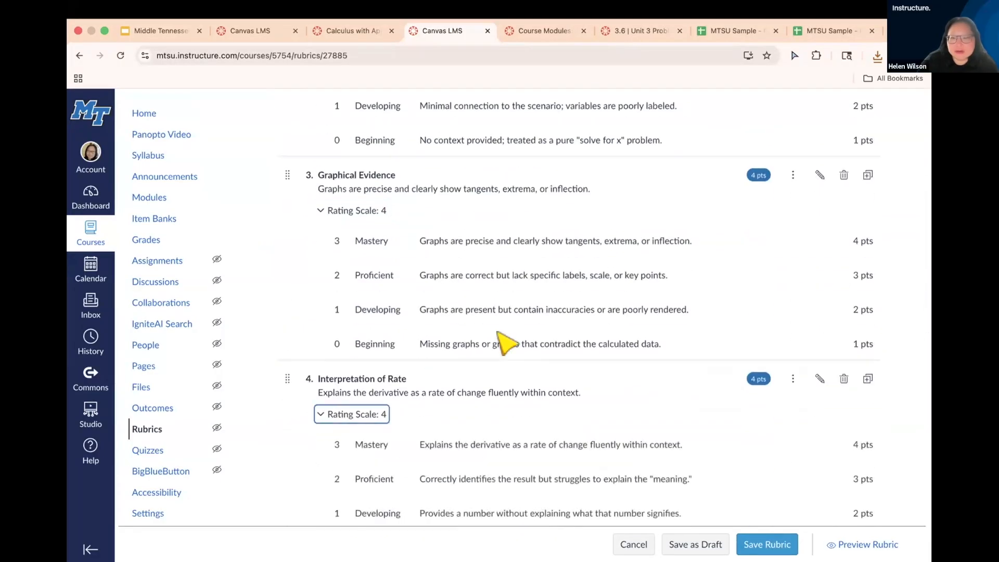
scroll(505, 344, "up", 7)
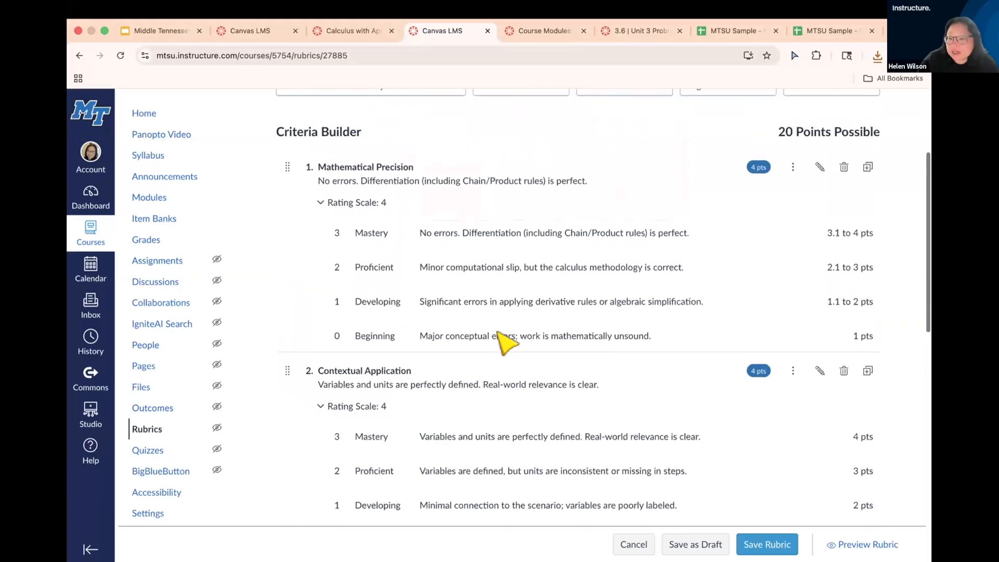
- Check the Mathematical Precision criterion's details without editing them, and save the Calculus Derivatives Project Rubric
scroll(506, 343, "up", 1)
left_click(818, 213)
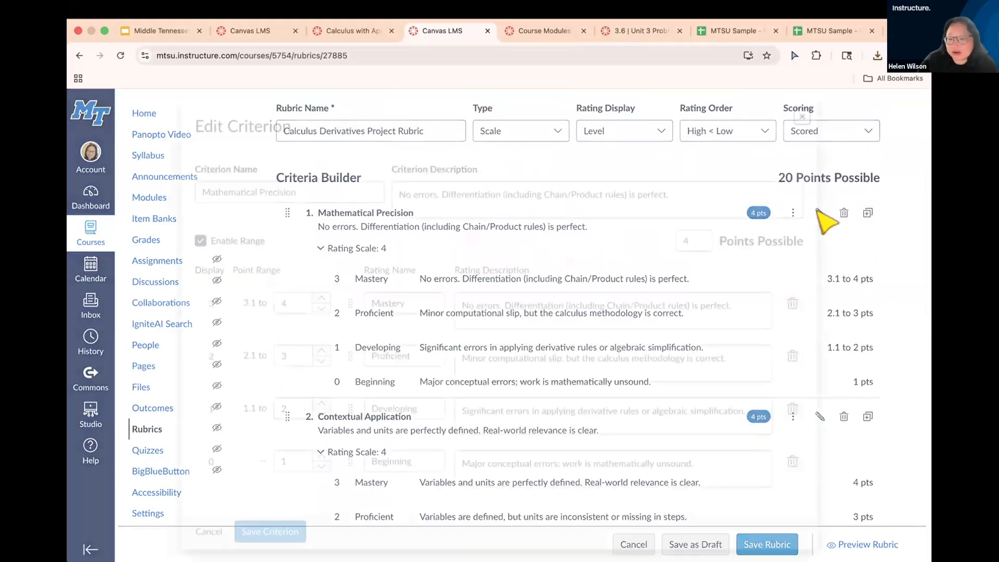
left_click(801, 116)
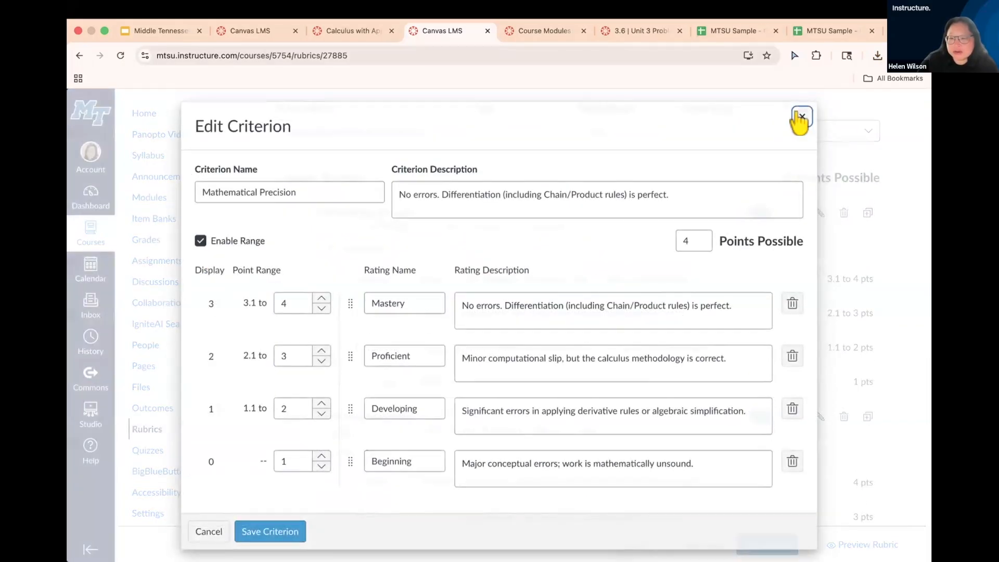
left_click(767, 544)
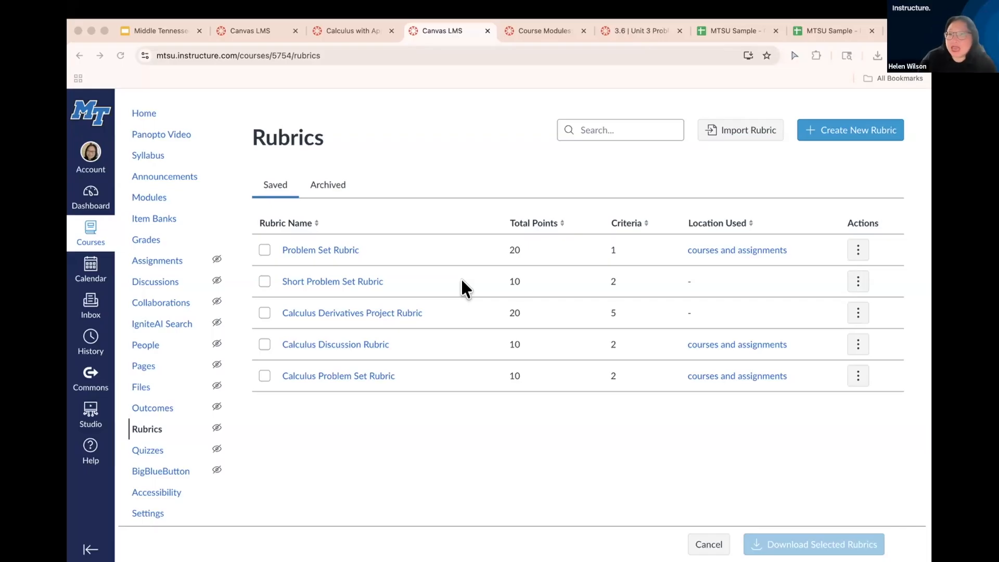
- Select all five saved rubrics for download, from Problem Set Rubric to Calculus Problem Set Rubric
left_click(264, 250)
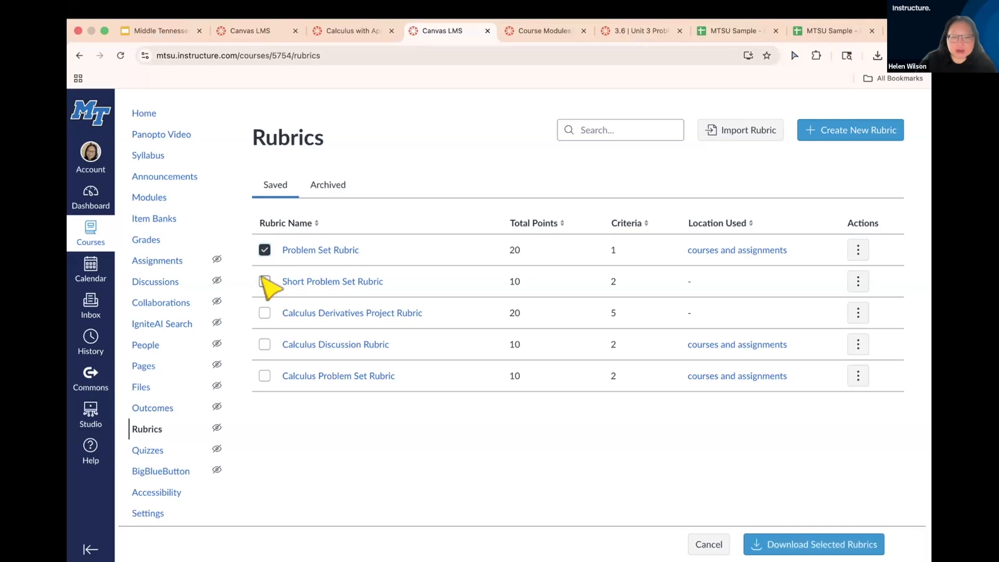
left_click(265, 312)
left_click(264, 344)
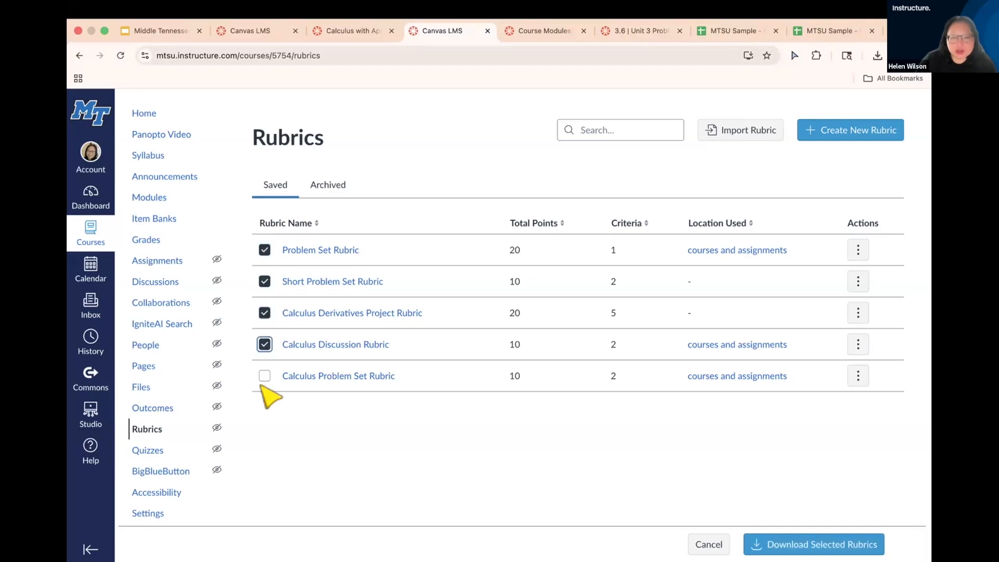
left_click(264, 375)
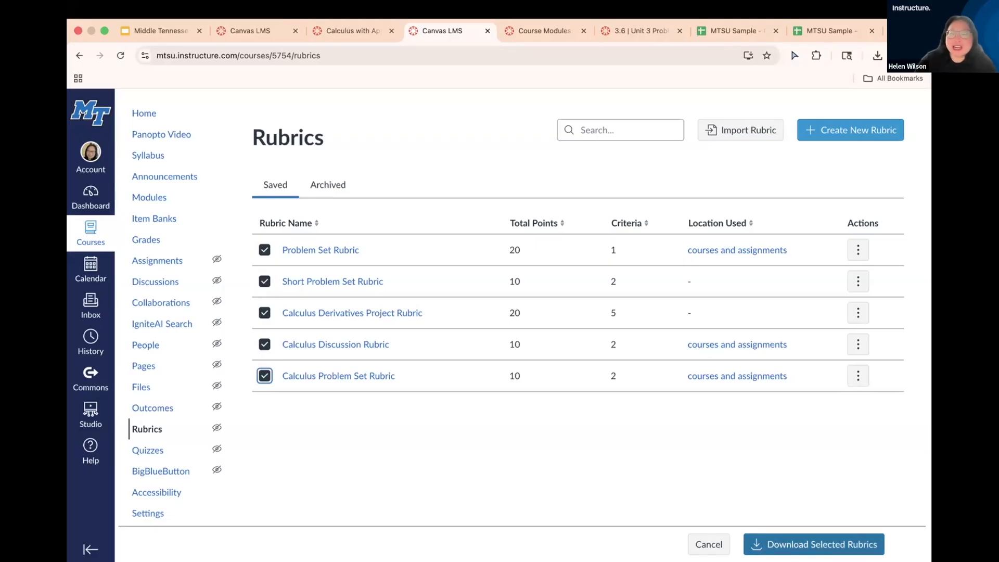
- Deselect all five saved rubrics, from Calculus Problem Set Rubric up to Problem Set Rubric
left_click(264, 376)
left_click(264, 344)
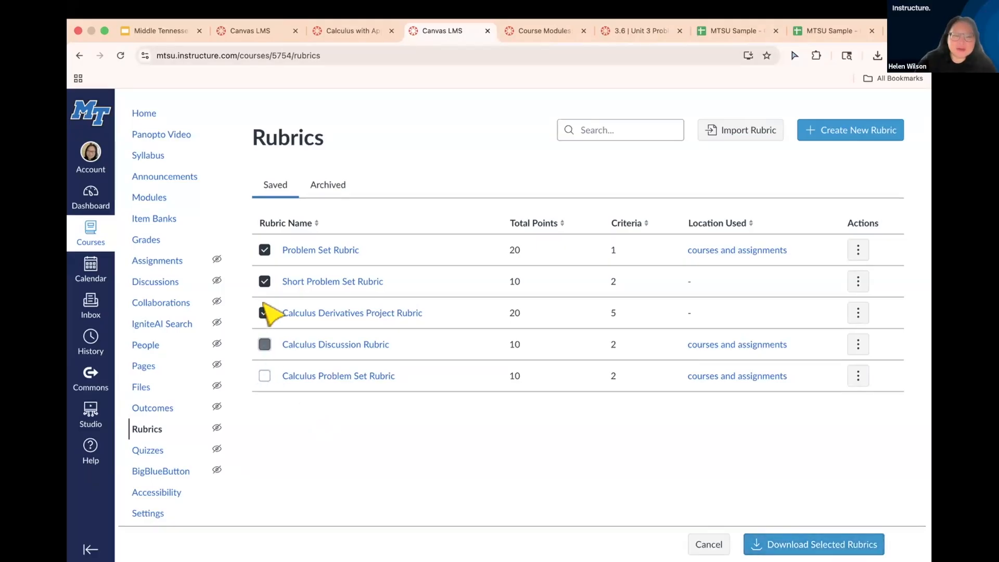
left_click(264, 312)
left_click(264, 280)
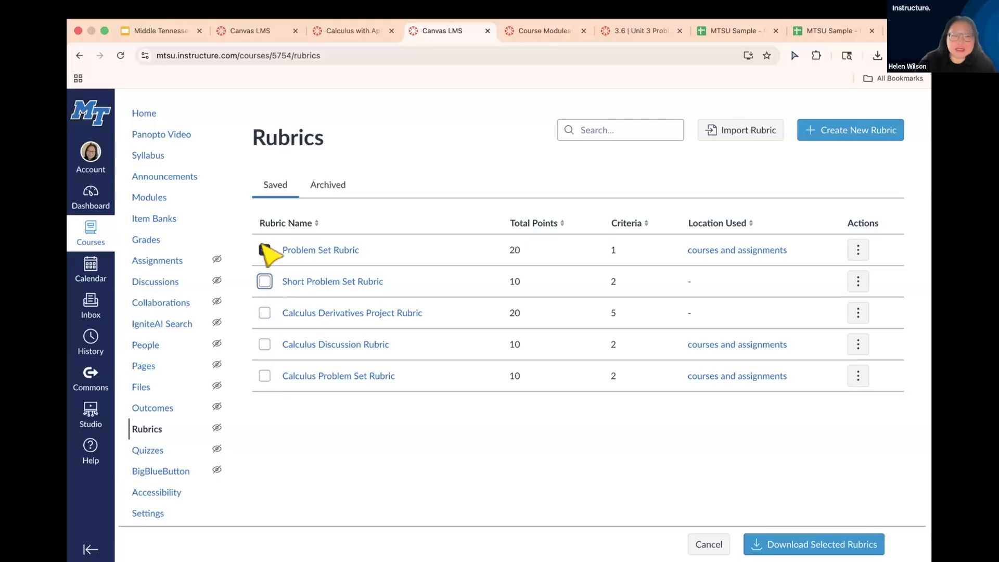
left_click(264, 249)
- View the sample Calculus Derivatives Project Rubric in Google Sheets, and return to Canvas to check the rubric import's template download option
left_click(731, 27)
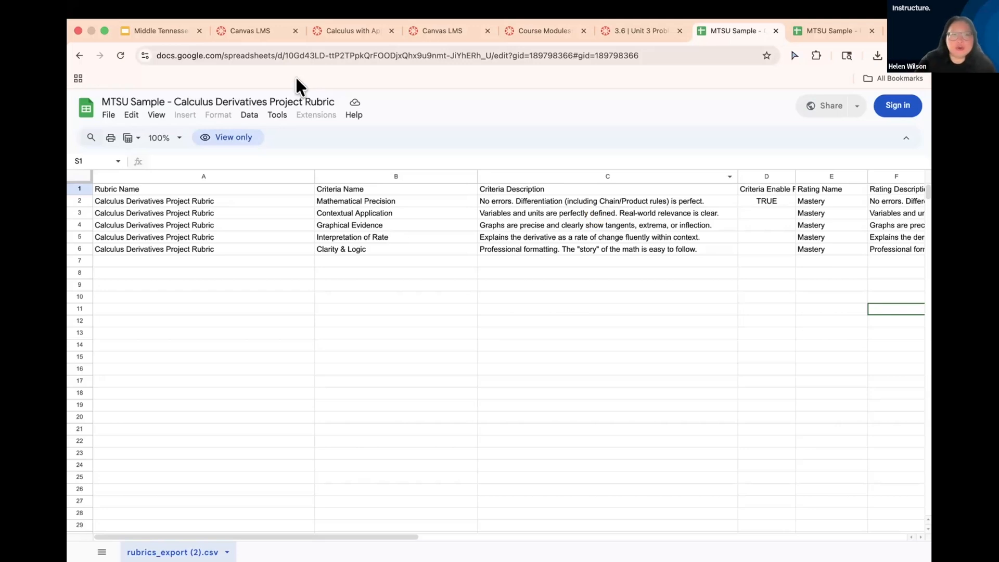
left_click(267, 33)
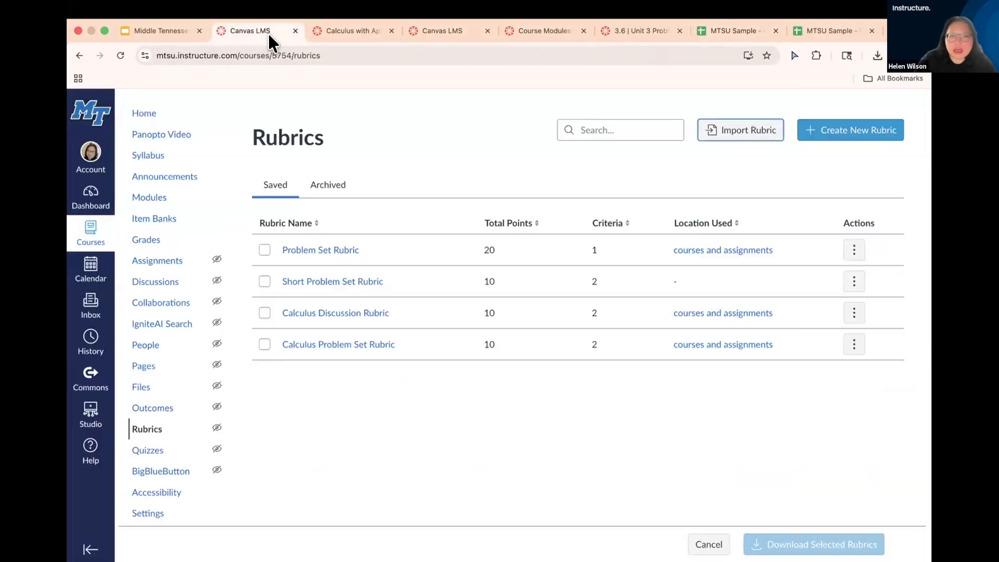
left_click(752, 135)
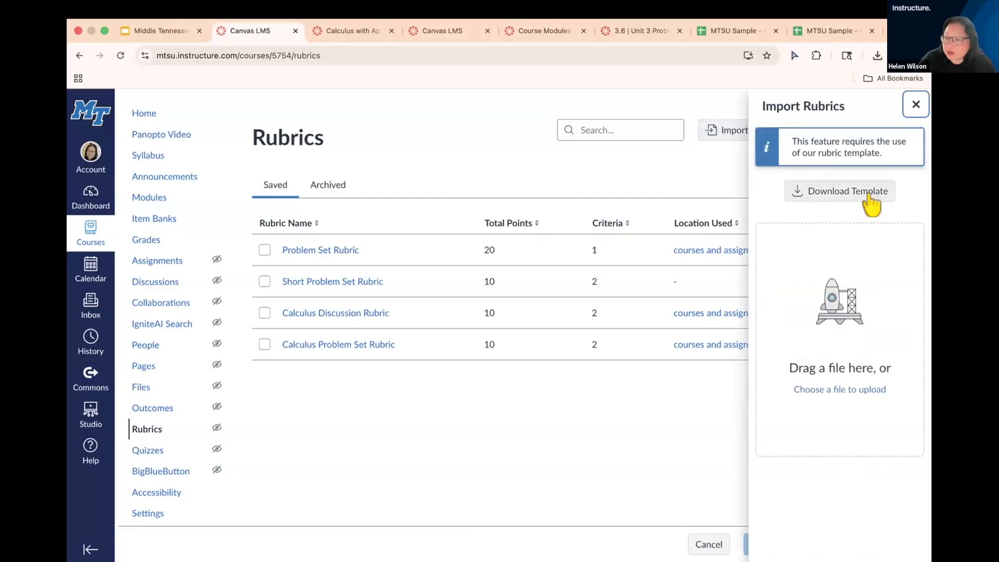
left_click(915, 105)
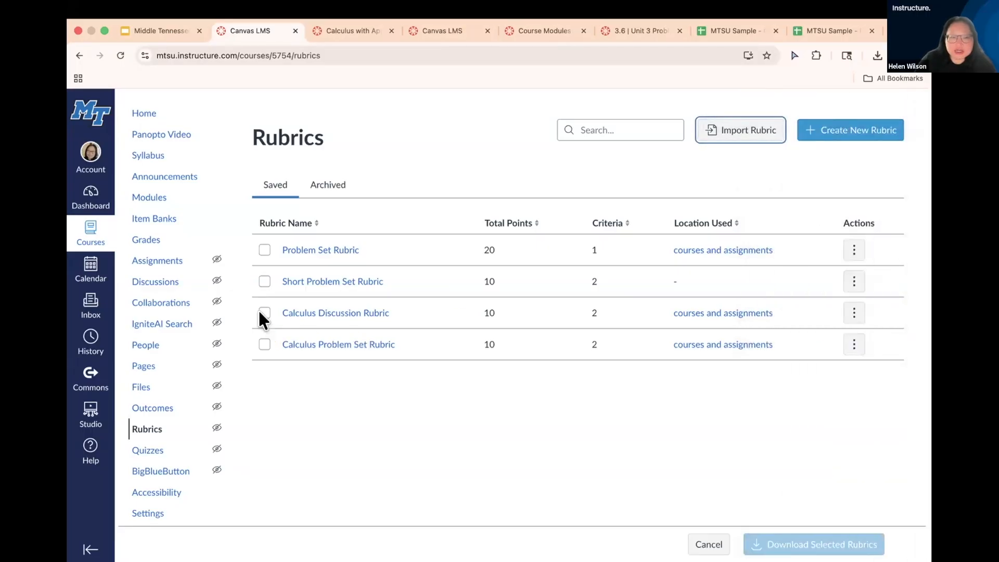
- Download the Problem Set Rubric as a CSV export and clear its selection in the saved rubrics list
left_click(264, 250)
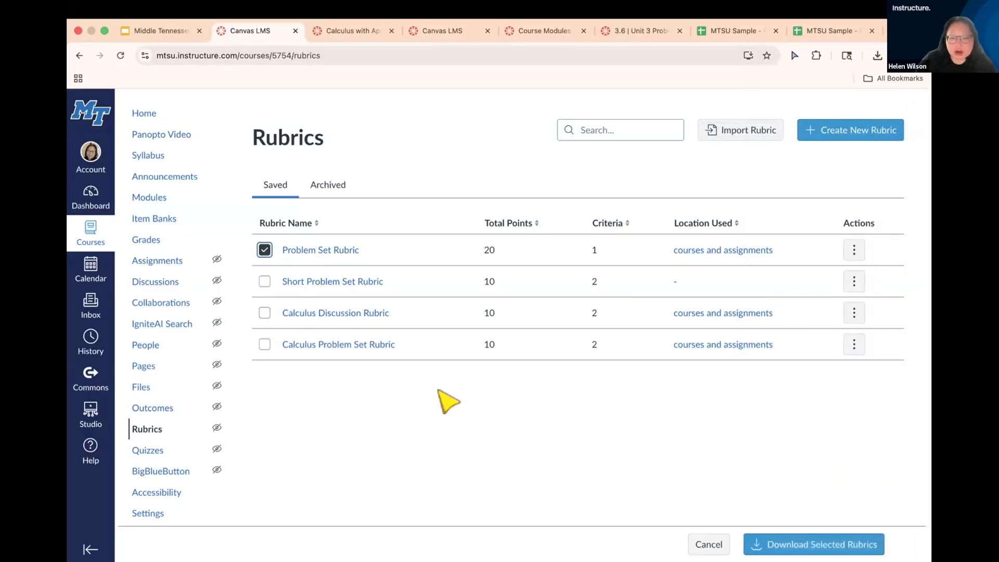
left_click(783, 536)
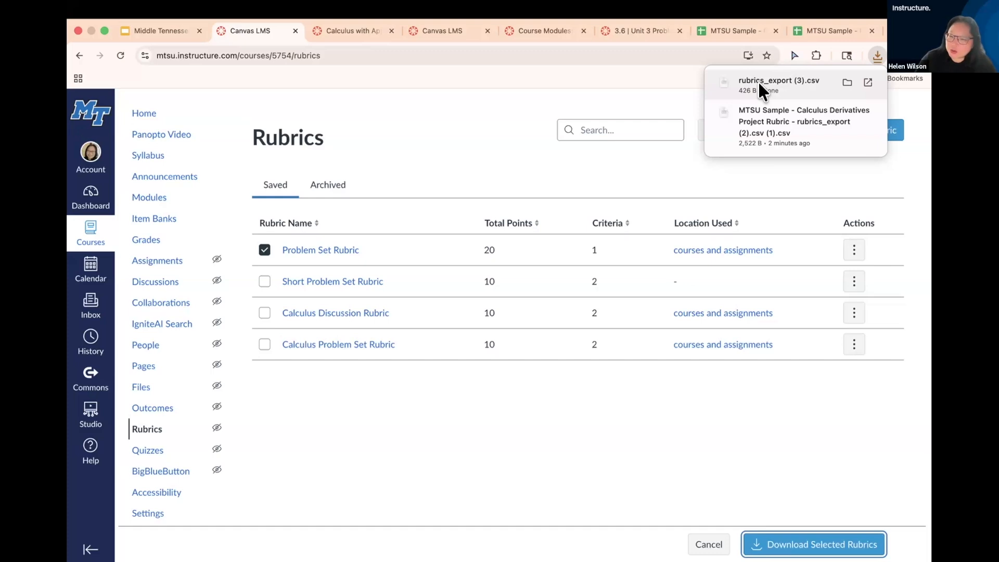
left_click(264, 250)
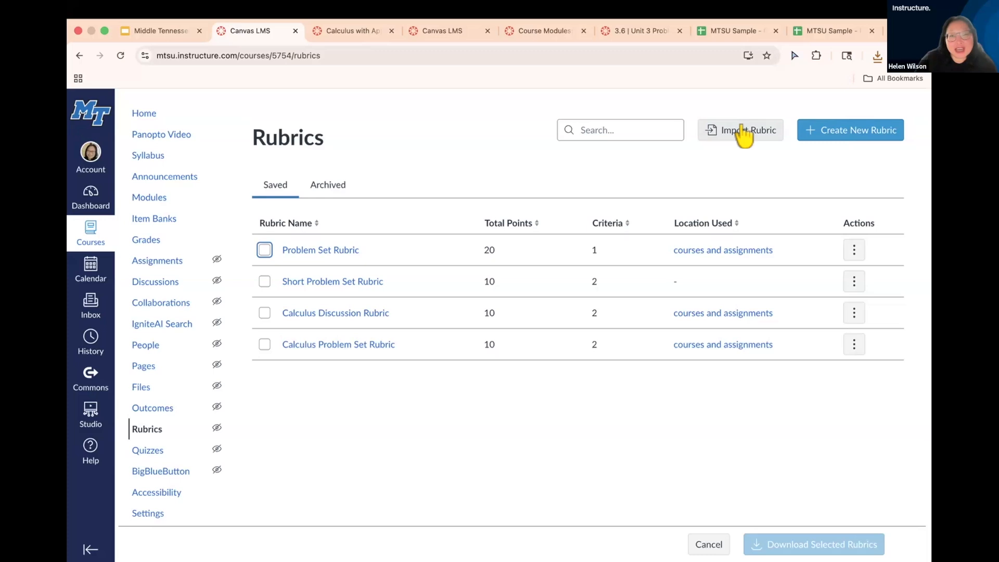
- Switch to the 3.6 | Unit 3 Problem Set assignment and review its overview, guidelines, points, due date and rubric options
left_click(622, 27)
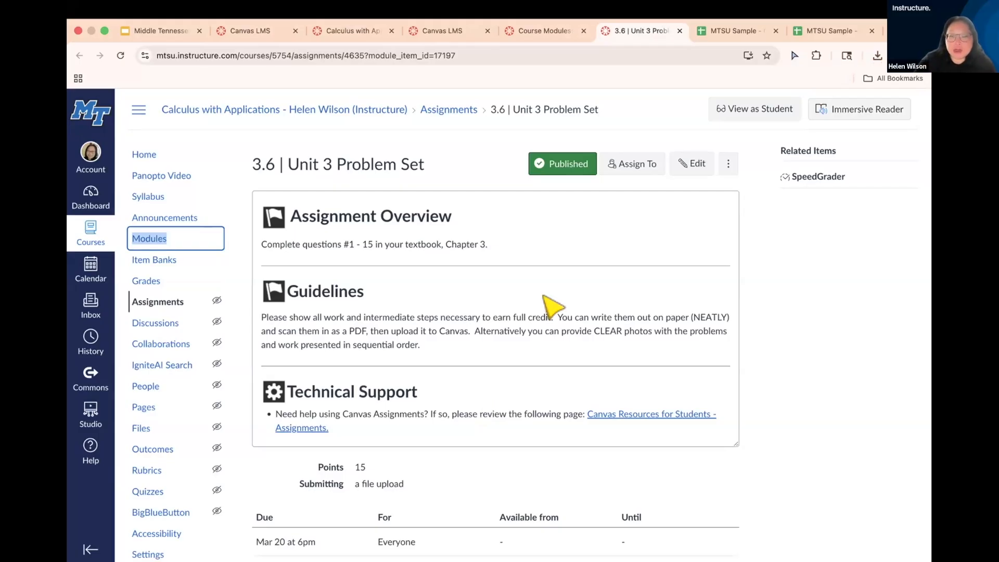
scroll(551, 307, "down", 3)
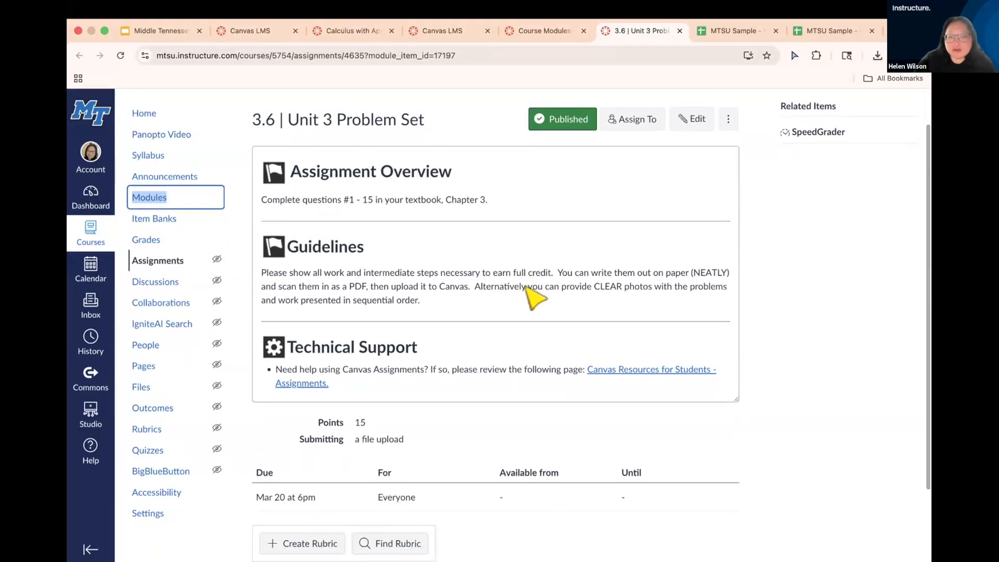
scroll(532, 297, "down", 3)
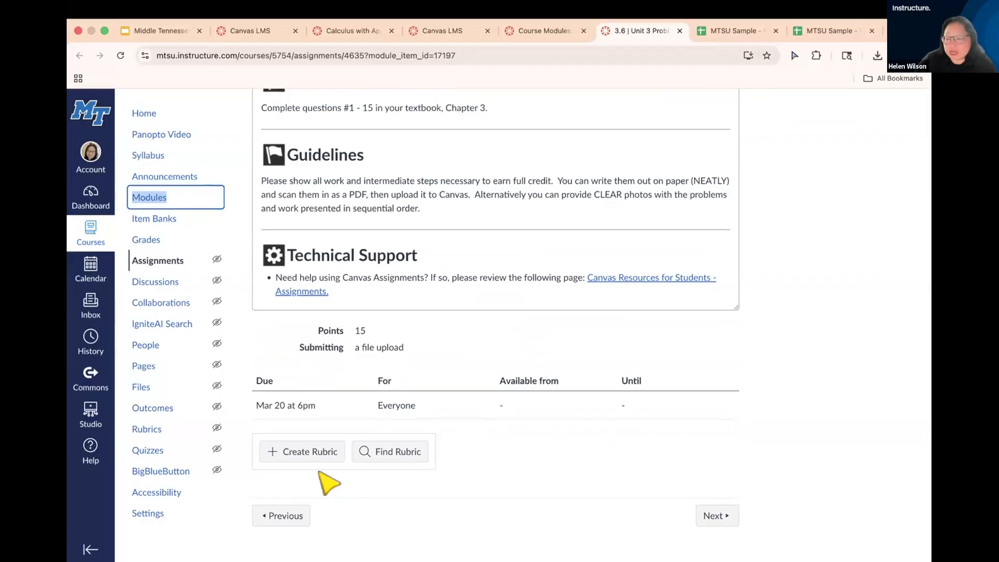
scroll(544, 350, "up", 6)
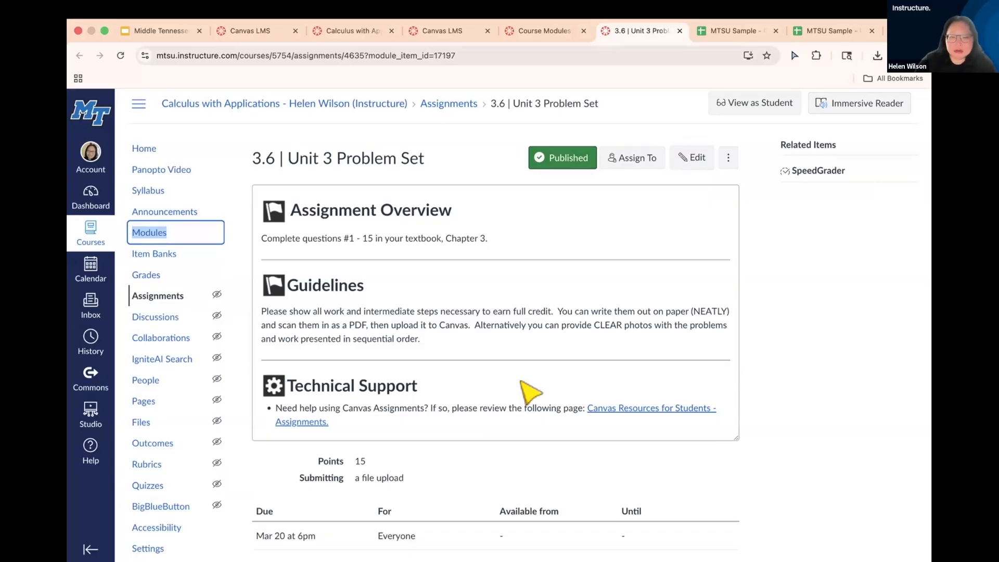
scroll(531, 390, "down", 3)
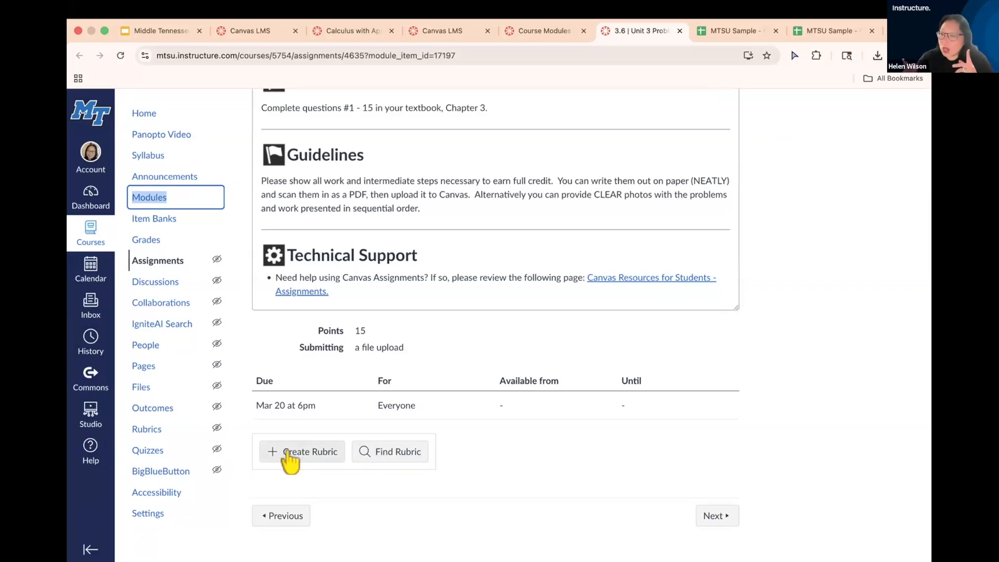
scroll(446, 321, "up", 3)
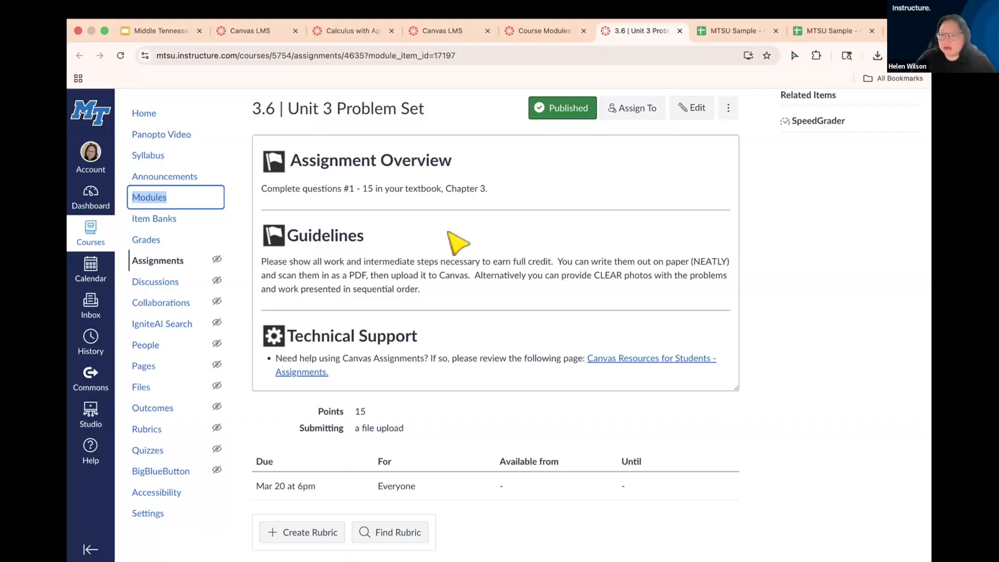
scroll(330, 240, "down", 3)
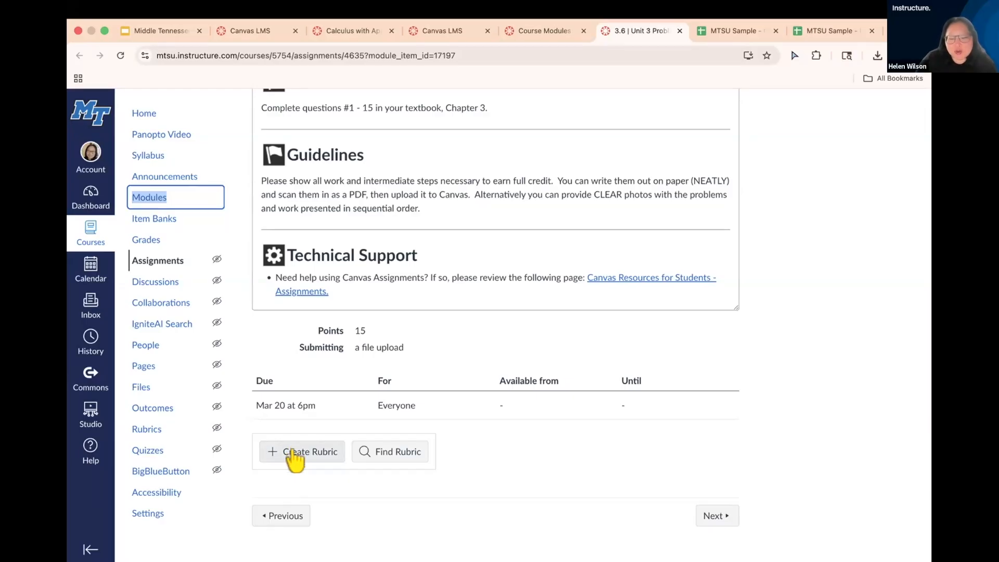
- Start a new rubric from the Unit 3 Problem Set assignment and name it Chapter 3 Problem Set Rubric
left_click(294, 453)
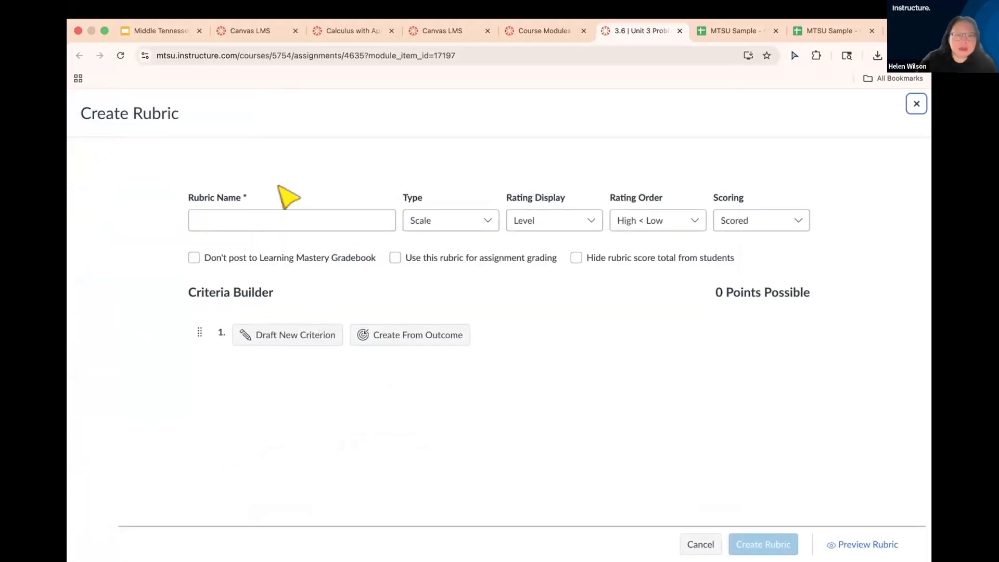
left_click(215, 221)
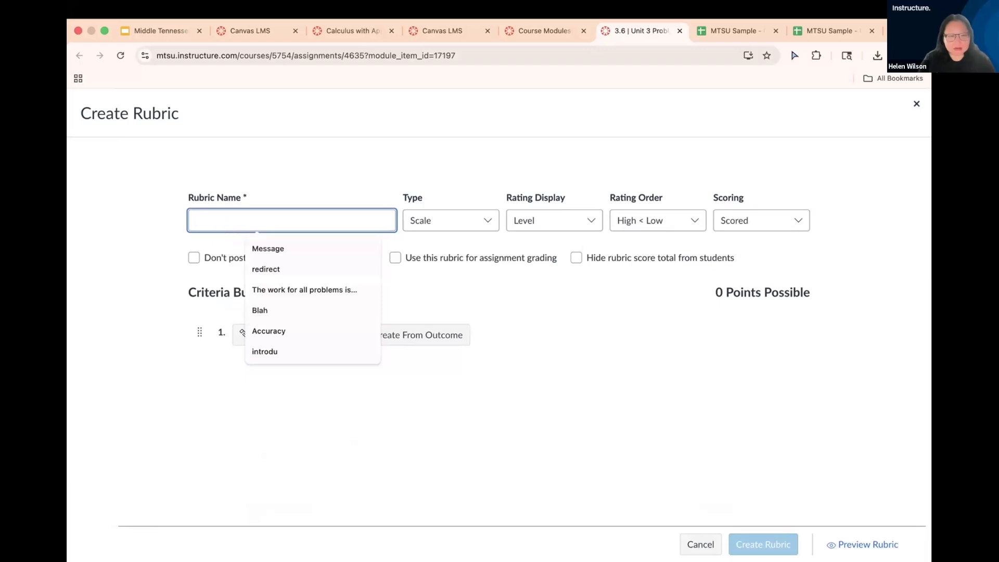
type("Short")
left_click(257, 246)
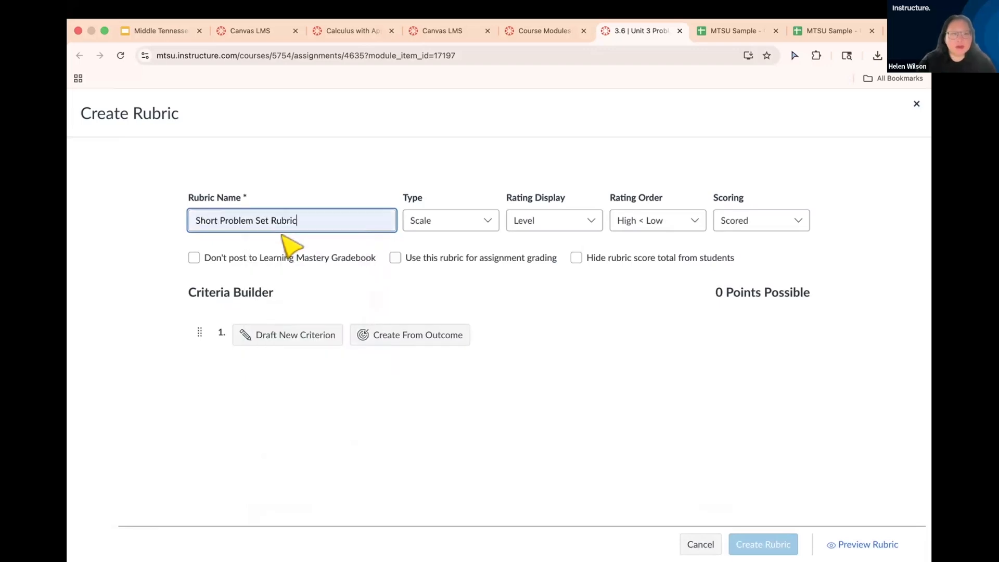
left_click(220, 220)
type("Chapter 3")
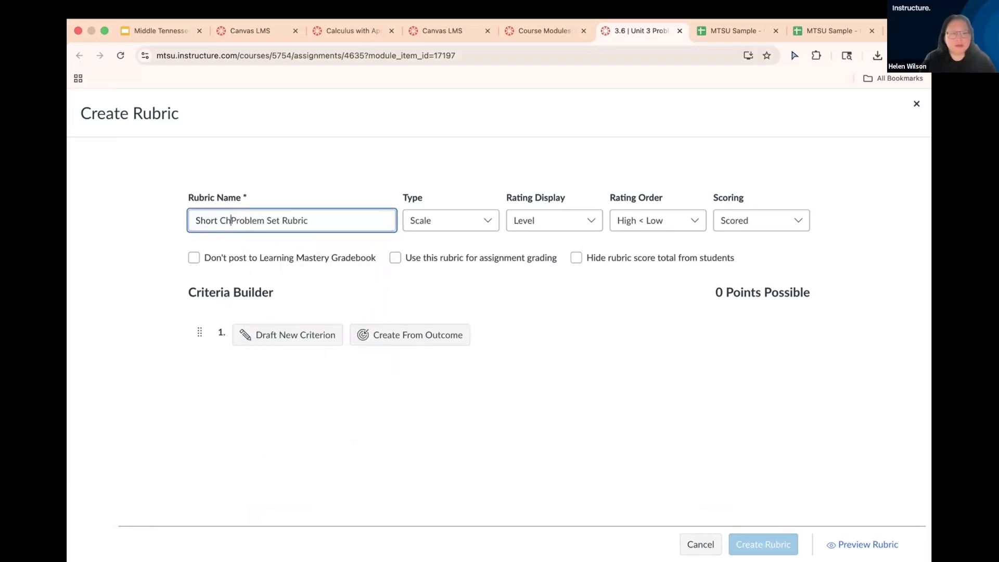
left_click_drag(218, 221, 189, 228)
key("BackSpace")
left_click(146, 227)
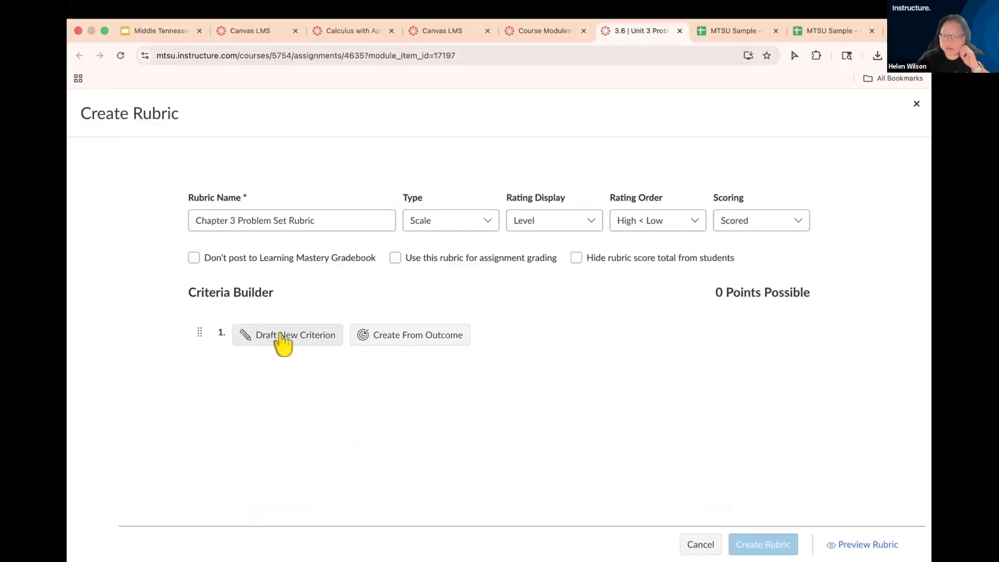
- Try the option to use the rubric for assignment grading on and off, and cancel the new rubric without creating it
left_click(395, 257)
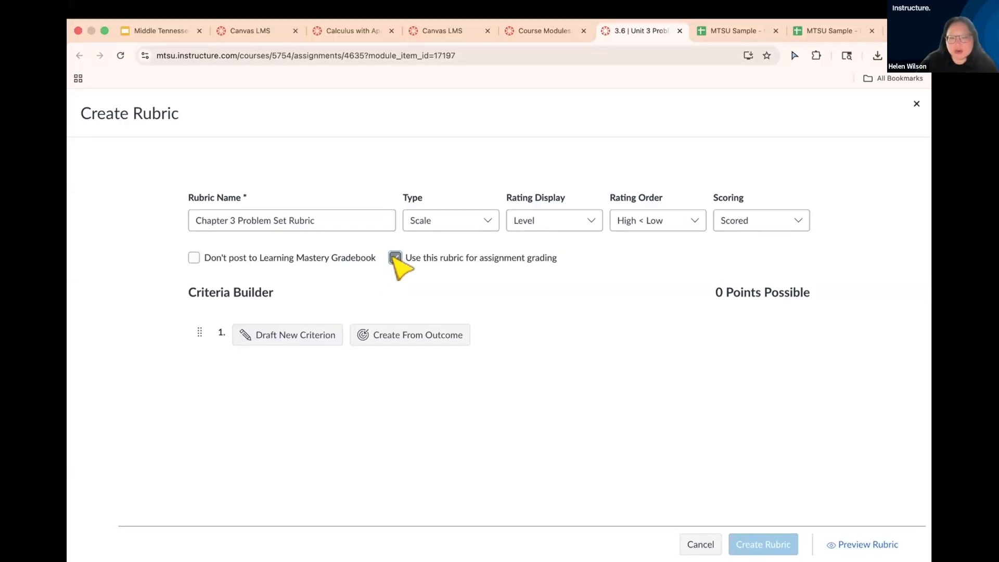
left_click(394, 257)
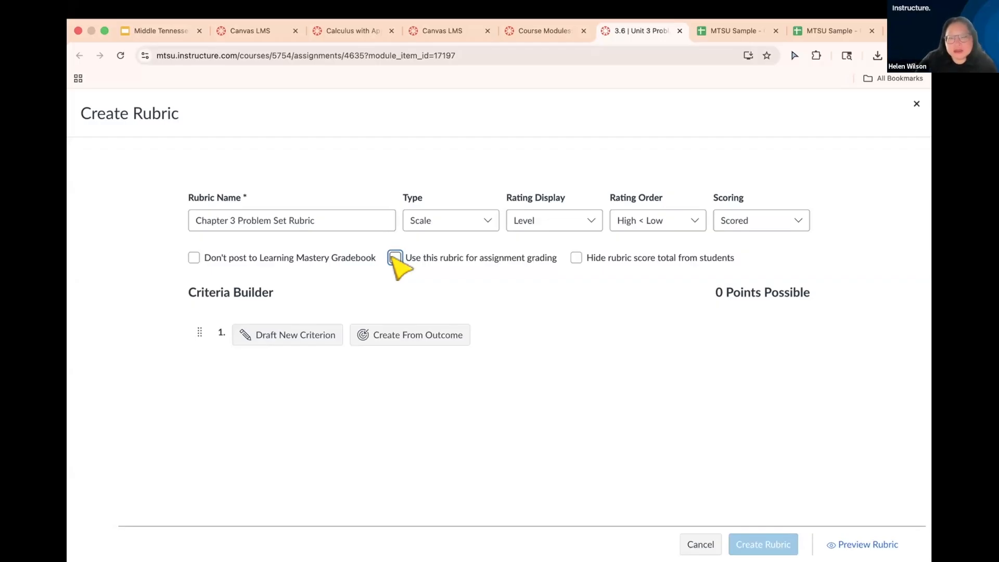
left_click(395, 257)
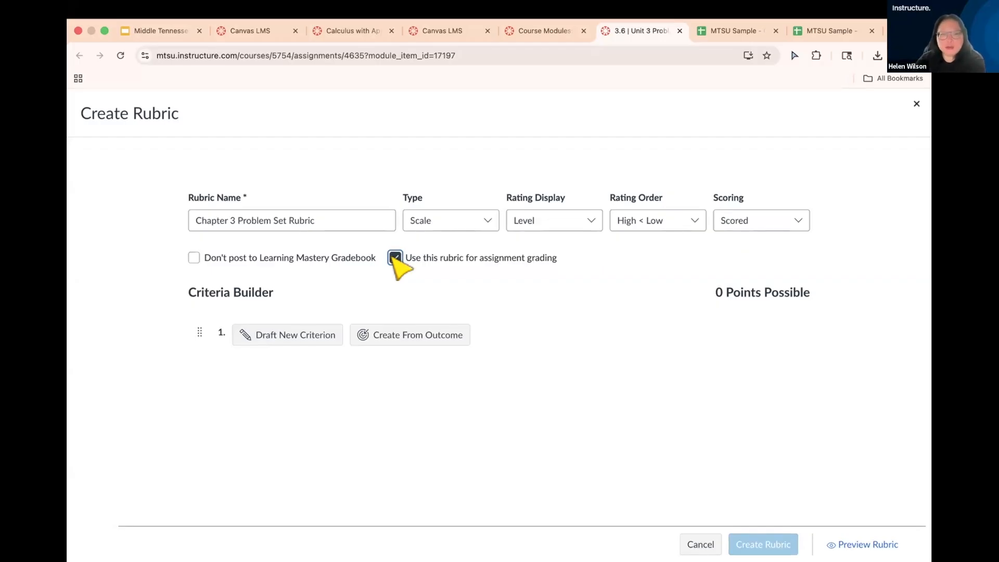
scroll(398, 258, "up", 5)
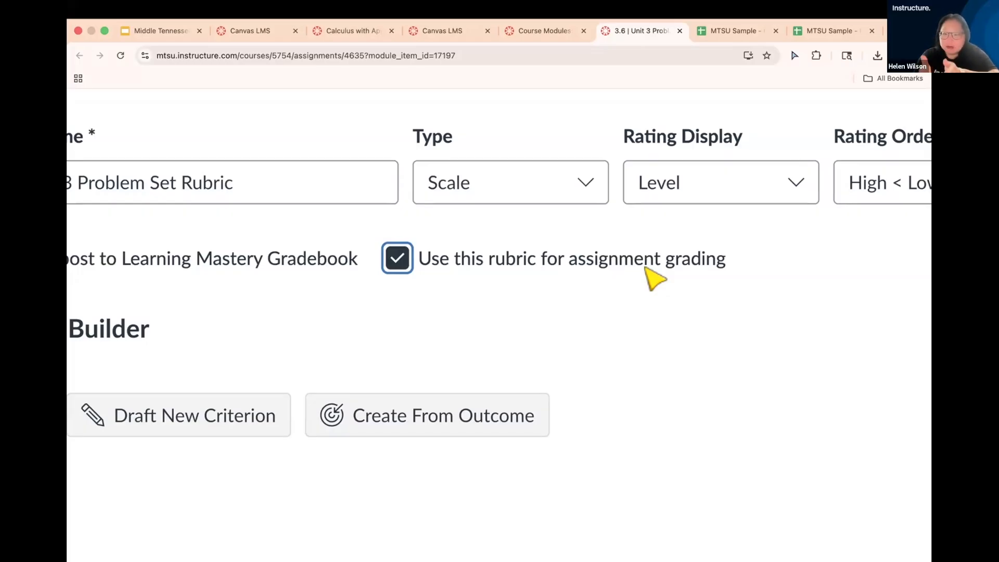
left_click(401, 266)
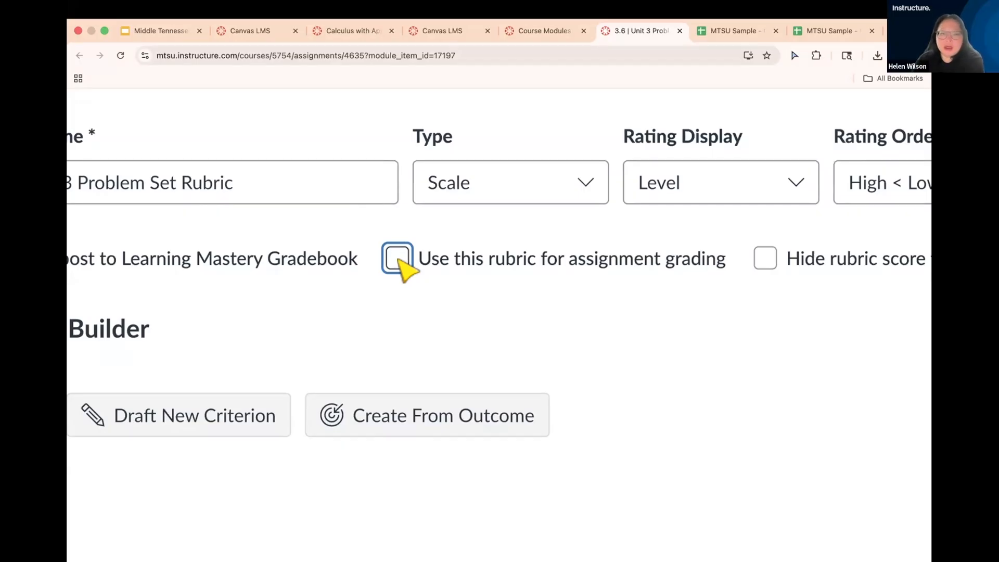
scroll(400, 261, "down", 5)
left_click(397, 258)
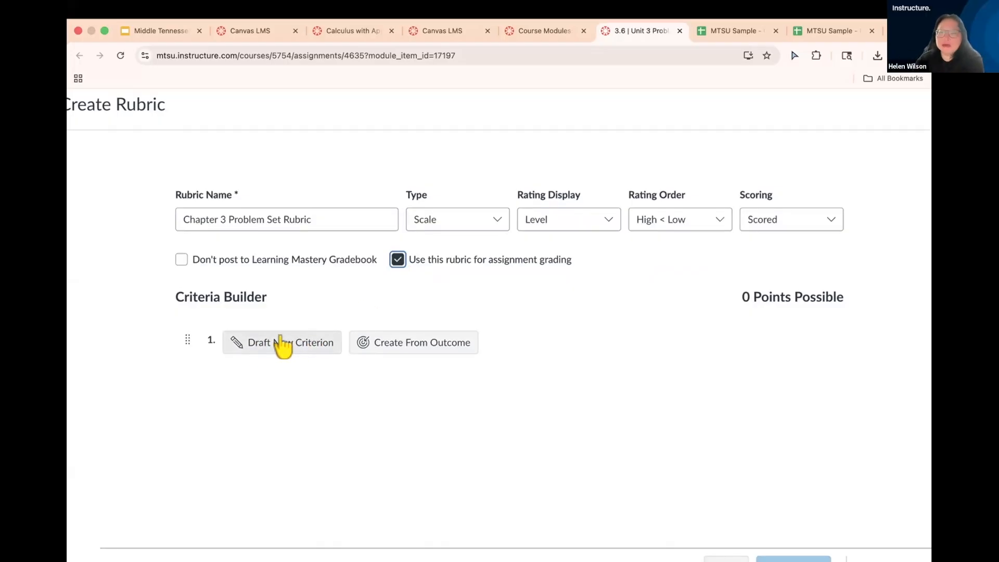
scroll(282, 345, "down", 1)
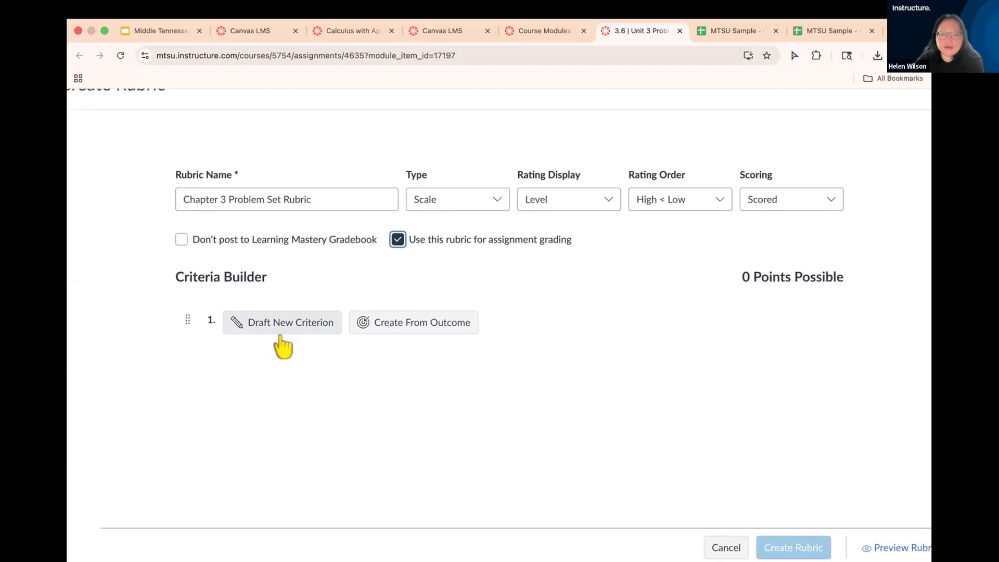
scroll(518, 415, "right", 2)
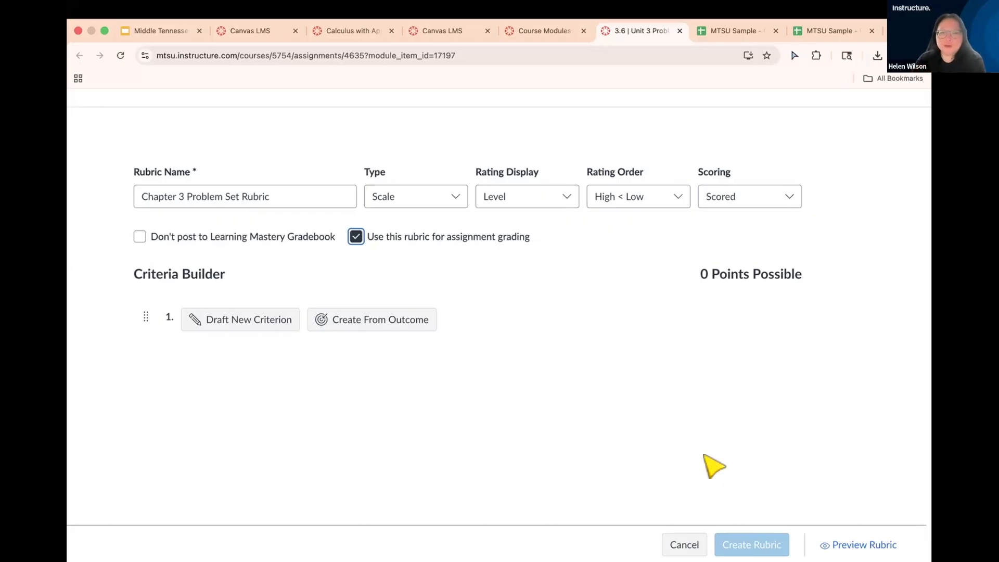
scroll(703, 454, "down", 1)
left_click(700, 545)
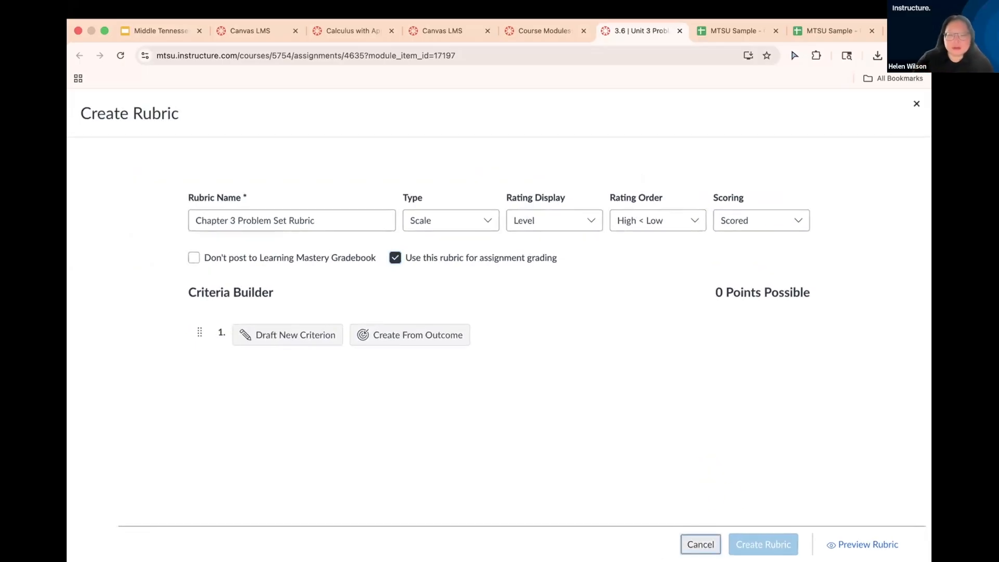
left_click(613, 379)
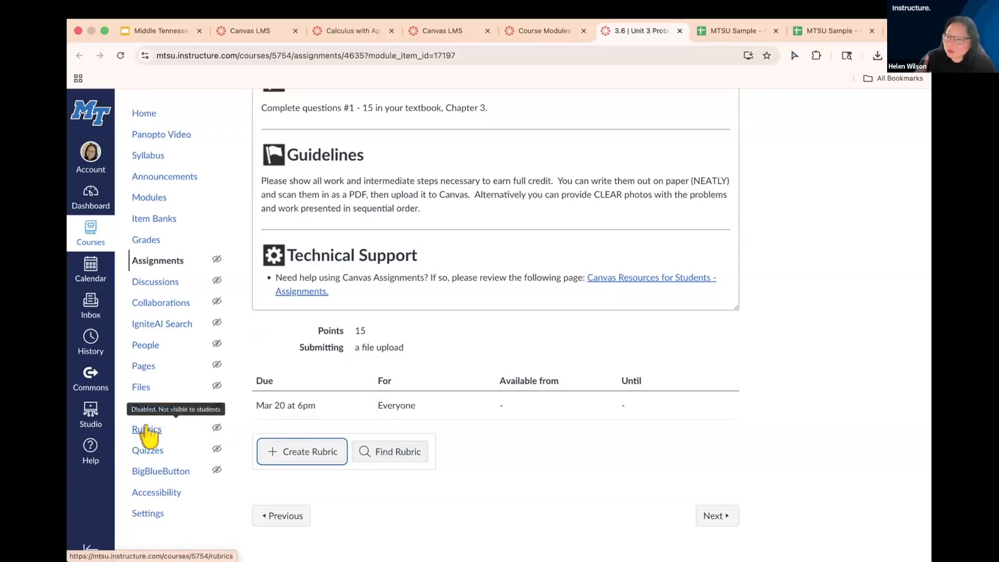
- Find the course's existing rubrics for the assignment and choose Calculus Problem Set Rubric
left_click(397, 452)
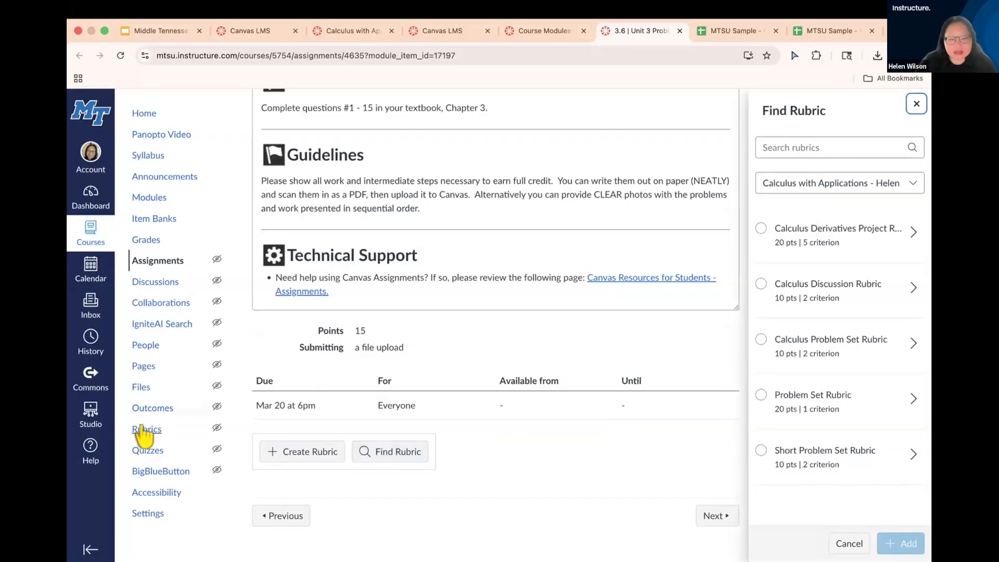
left_click(761, 340)
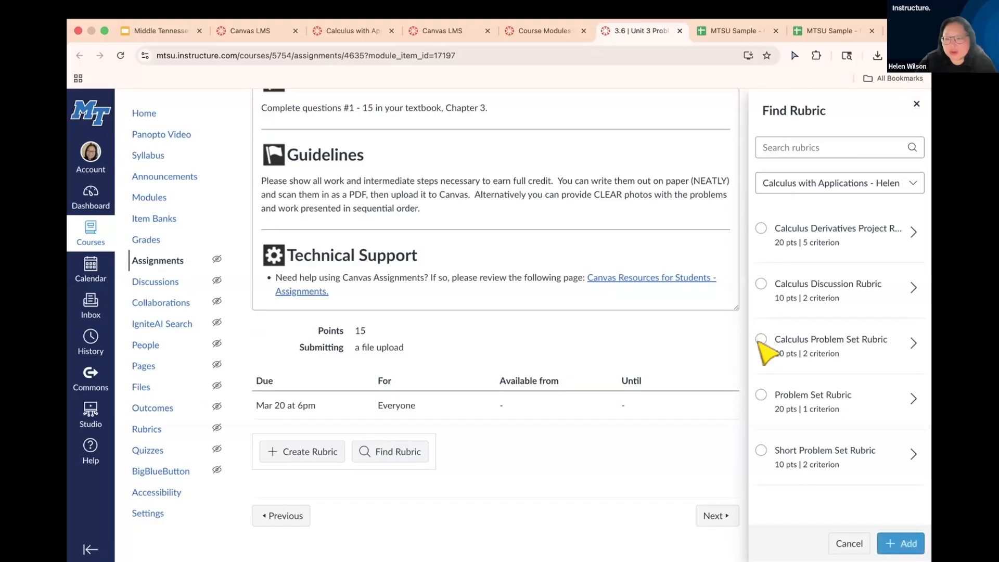
scroll(758, 336, "up", 5)
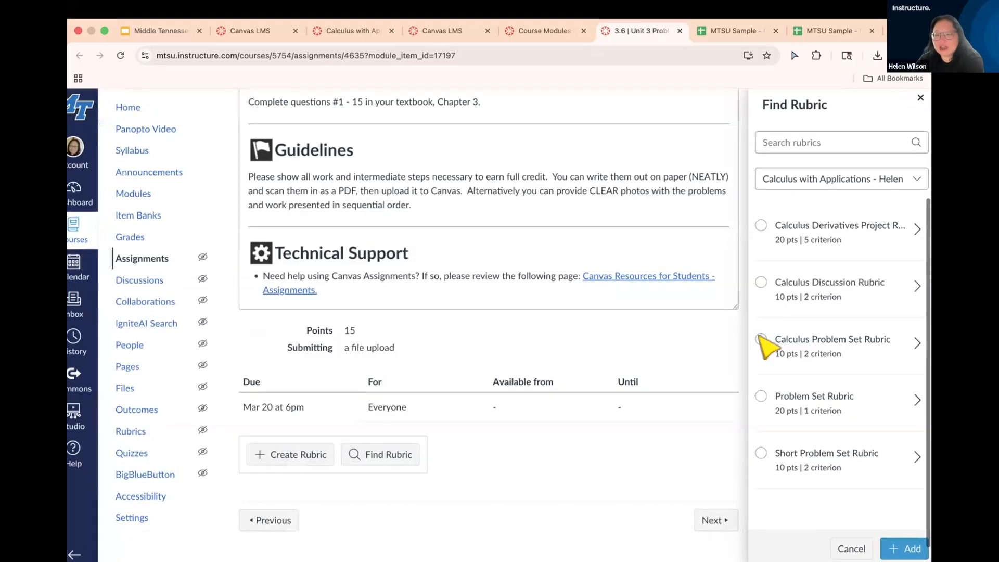
scroll(763, 341, "down", 5)
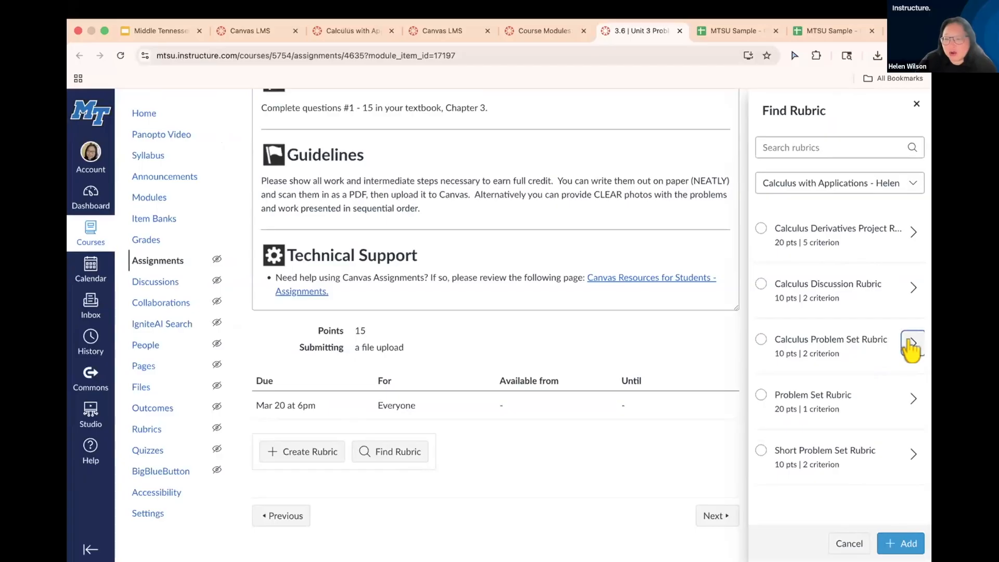
- Preview the criteria, ratings and points of the Calculus Problem Set Rubric, and return to the list of rubrics
left_click(912, 343)
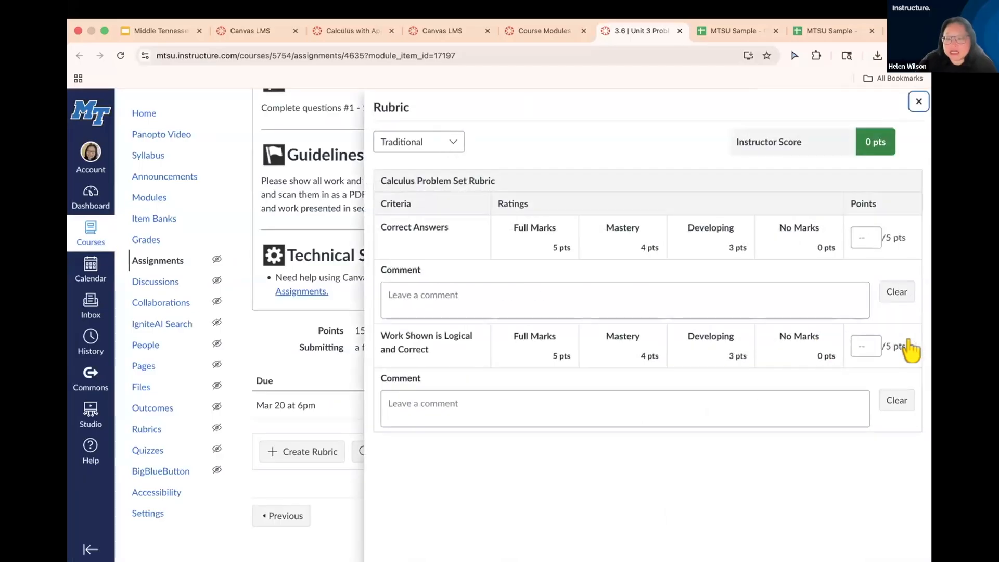
left_click(919, 101)
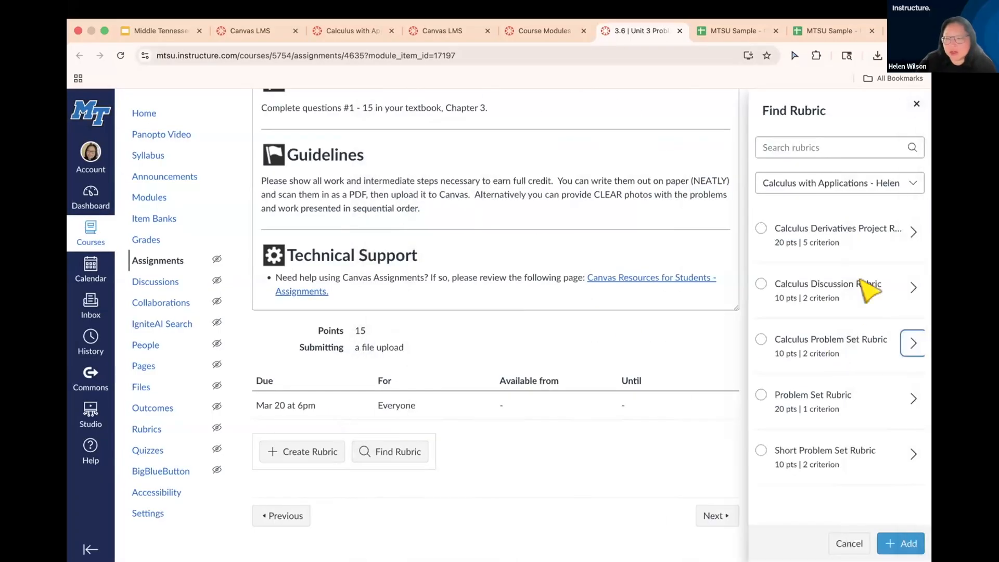
- Check the available source courses, keep Calculus with Applications, and add the Calculus Problem Set Rubric to the Unit 3 Problem Set assignment
left_click(914, 184)
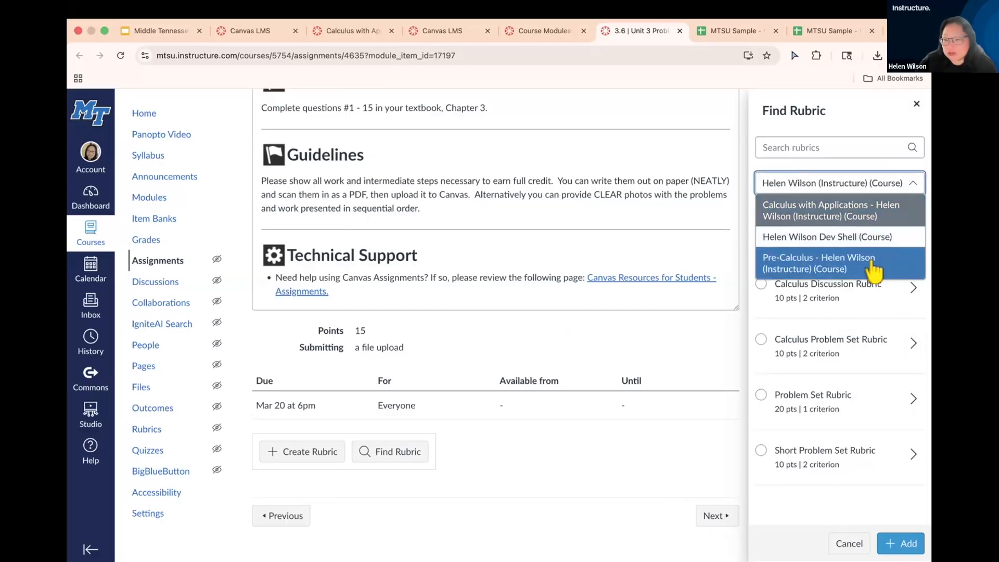
left_click(876, 202)
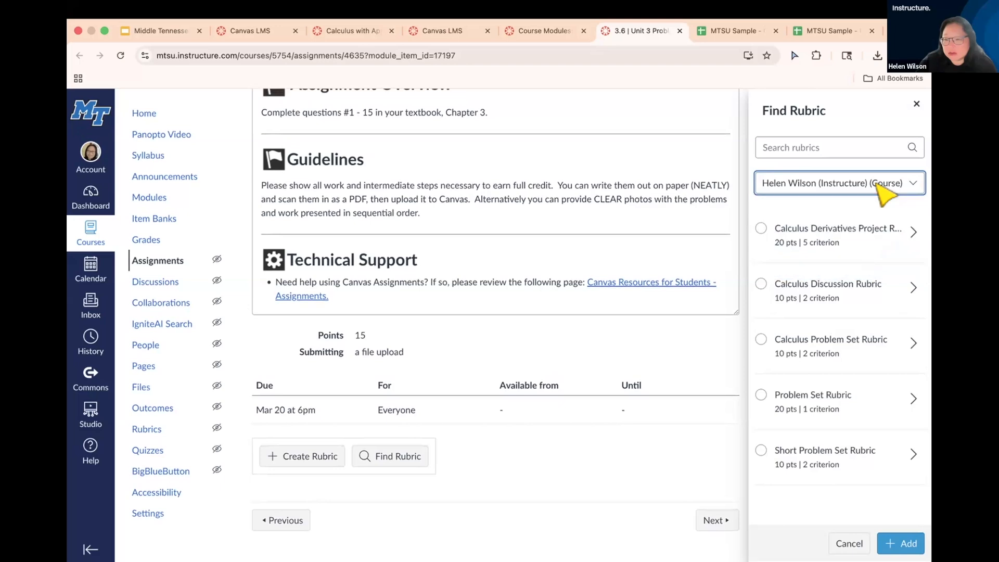
left_click(839, 146)
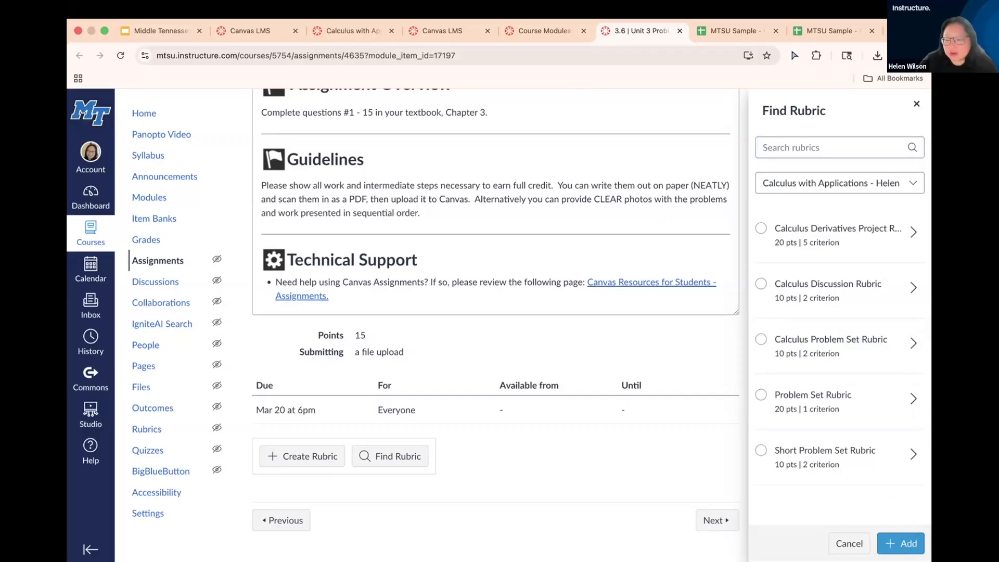
left_click(905, 544)
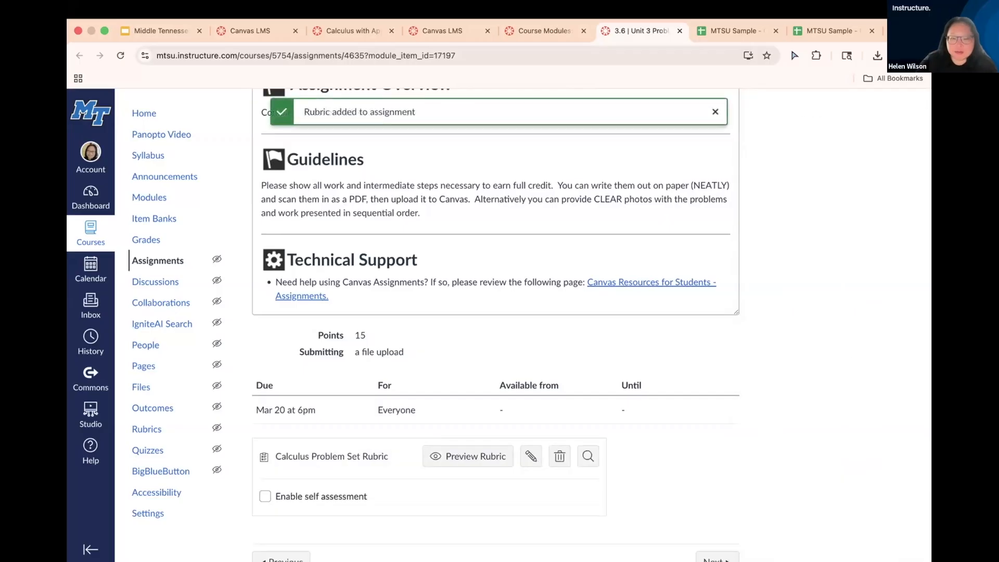
- Inspect the edit form of the assignment's Calculus Problem Set Rubric and leave it without saving
scroll(754, 465, "down", 2)
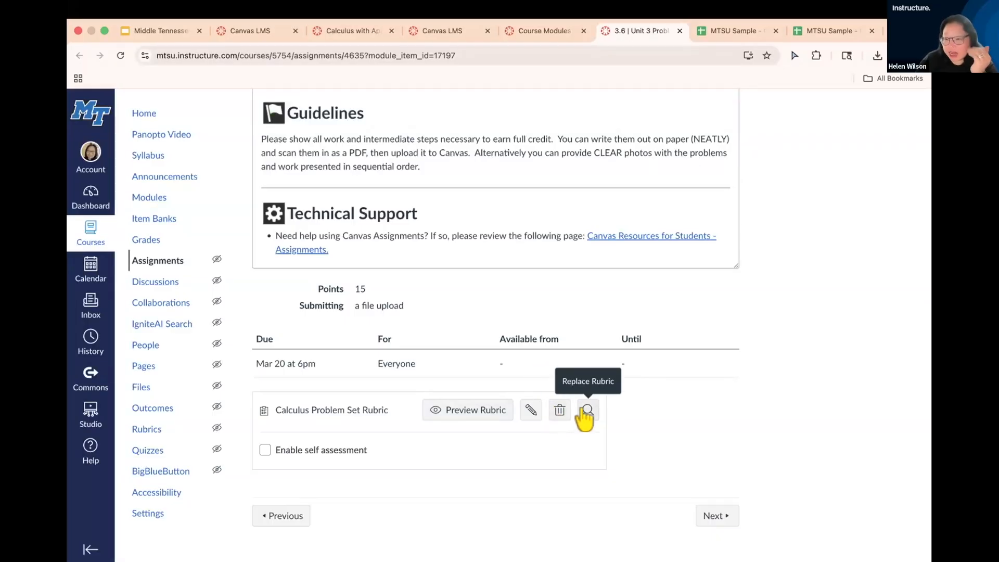
left_click(529, 411)
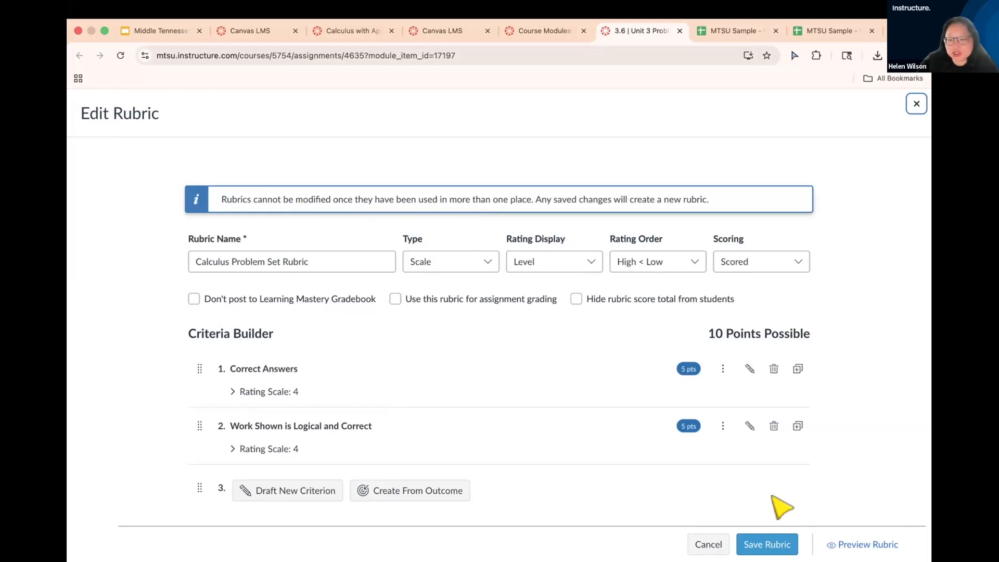
left_click(708, 544)
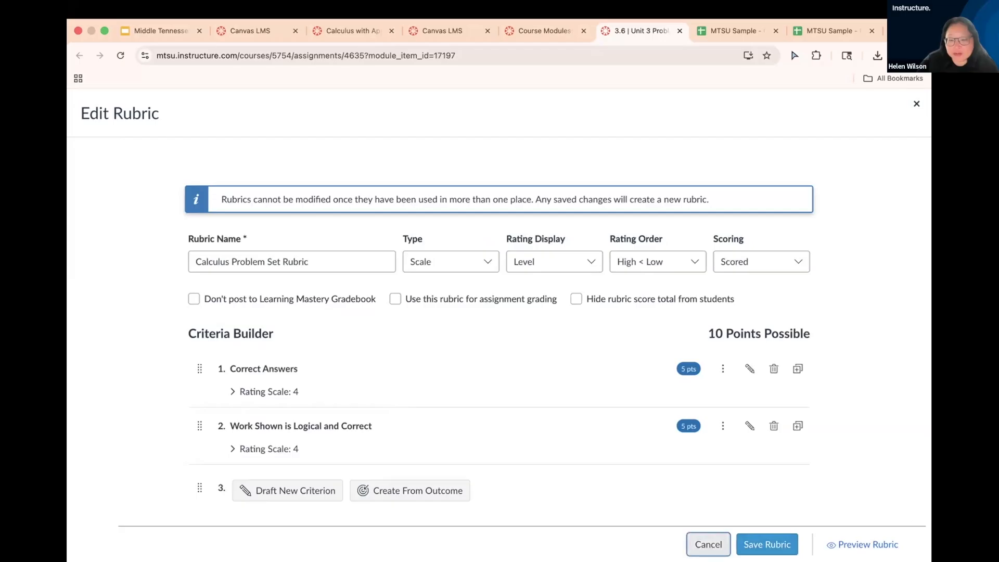
left_click(613, 377)
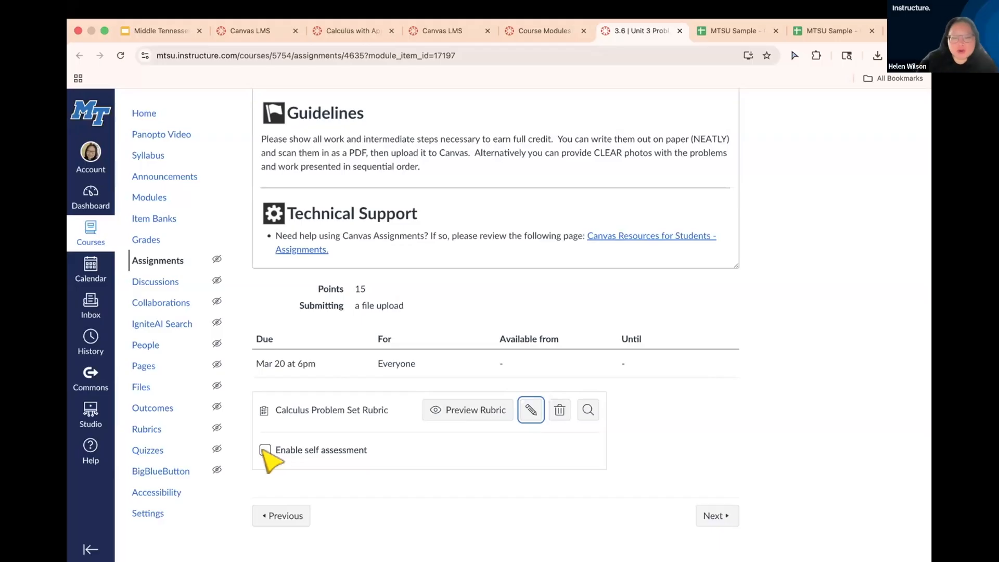
- Enable self assessment for the rubric attached to the 3.6 Unit 3 Problem Set assignment
left_click(264, 449)
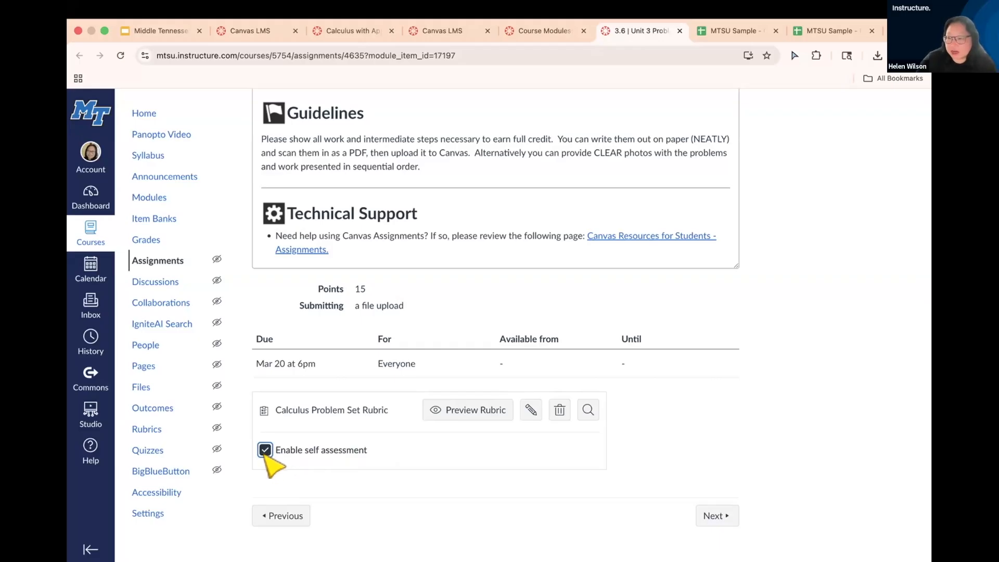
scroll(430, 472, "up", 5)
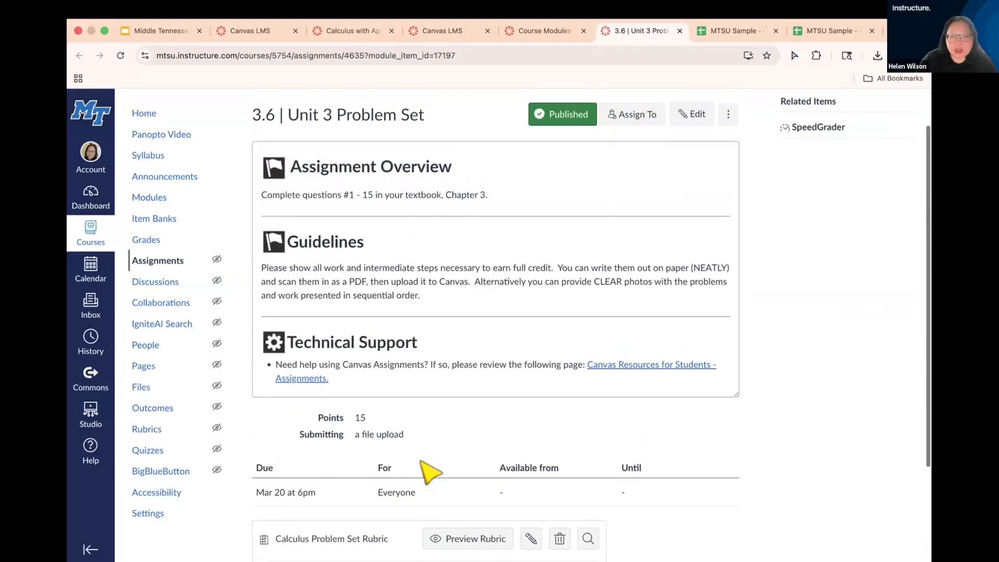
scroll(428, 408, "down", 5)
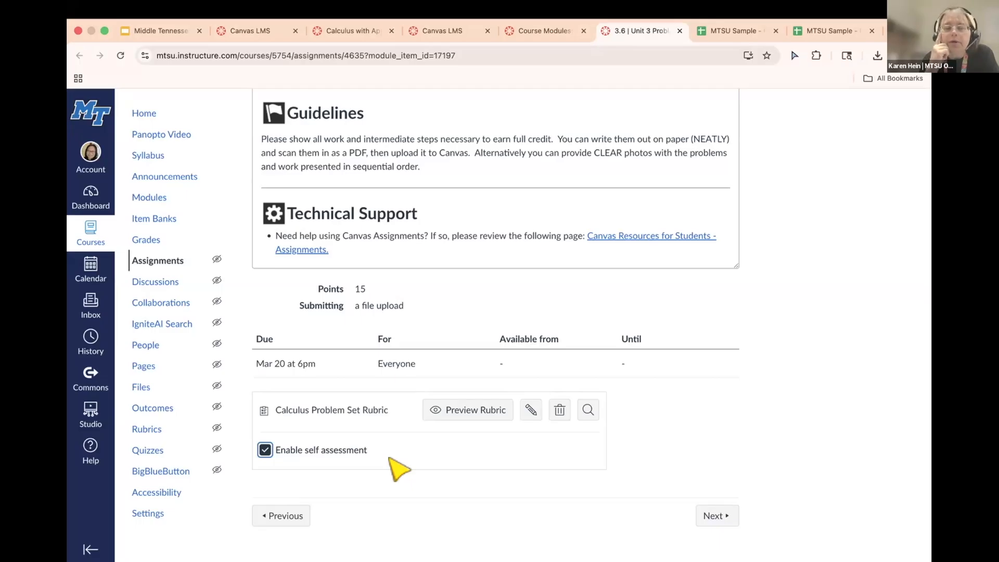
- Set the Calculus Problem Set Rubric to be used for assignment grading and save it, leaving the assignment's point total different
left_click(587, 410)
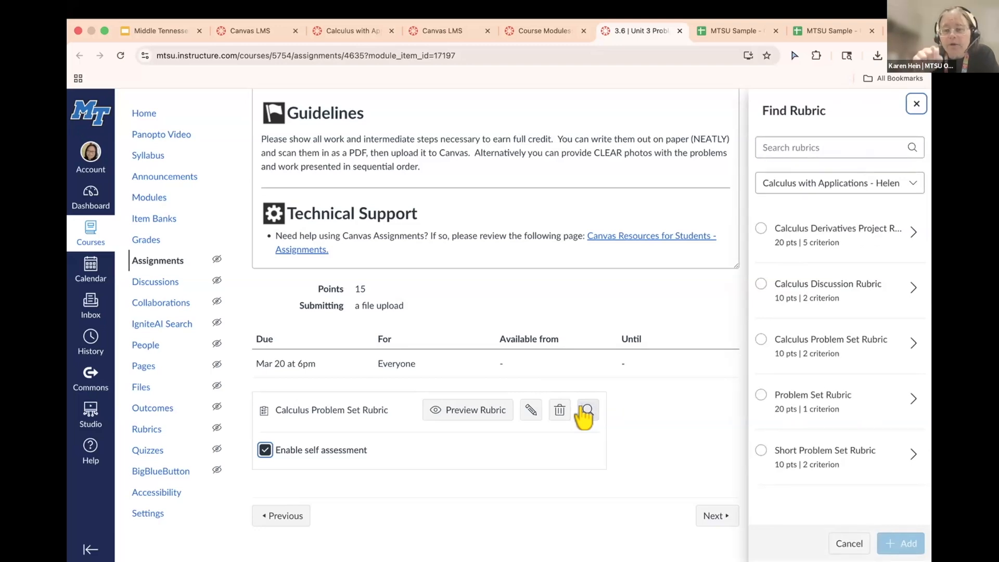
left_click(914, 105)
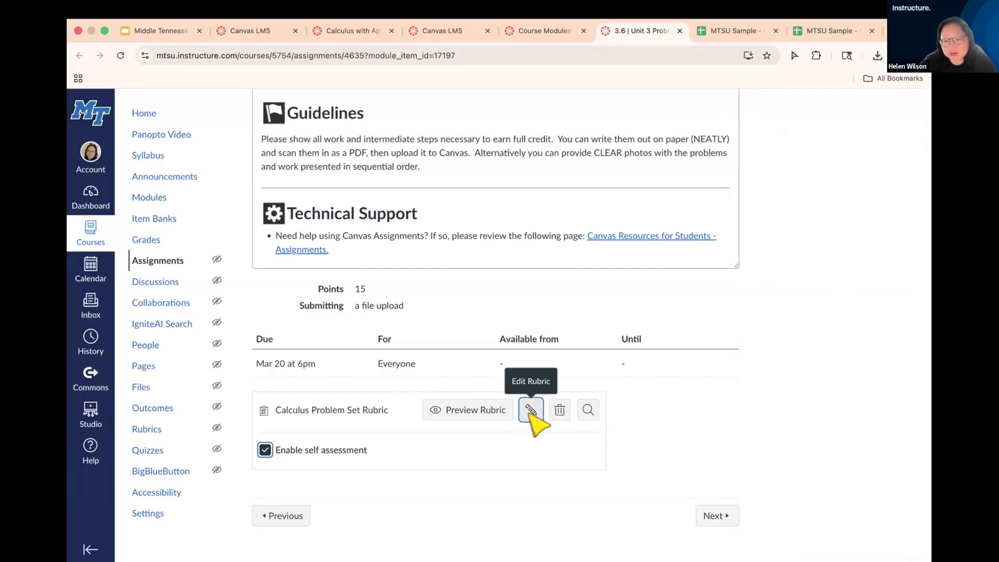
left_click(530, 411)
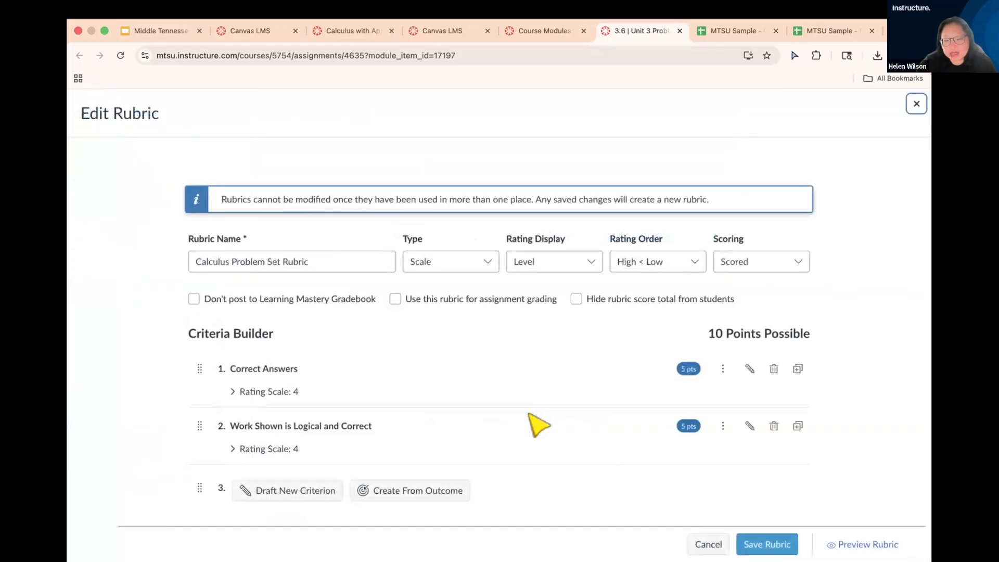
left_click(395, 297)
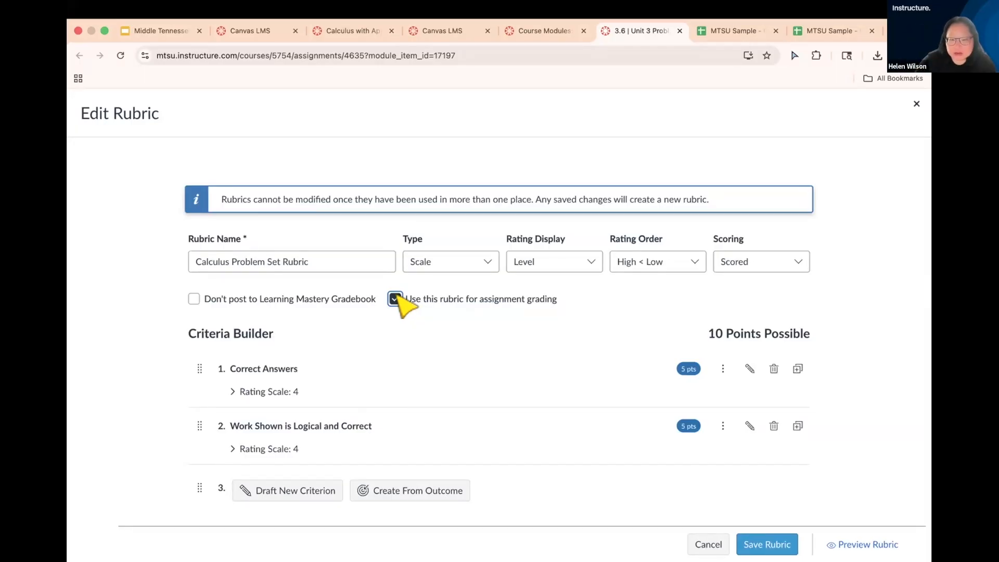
left_click(767, 544)
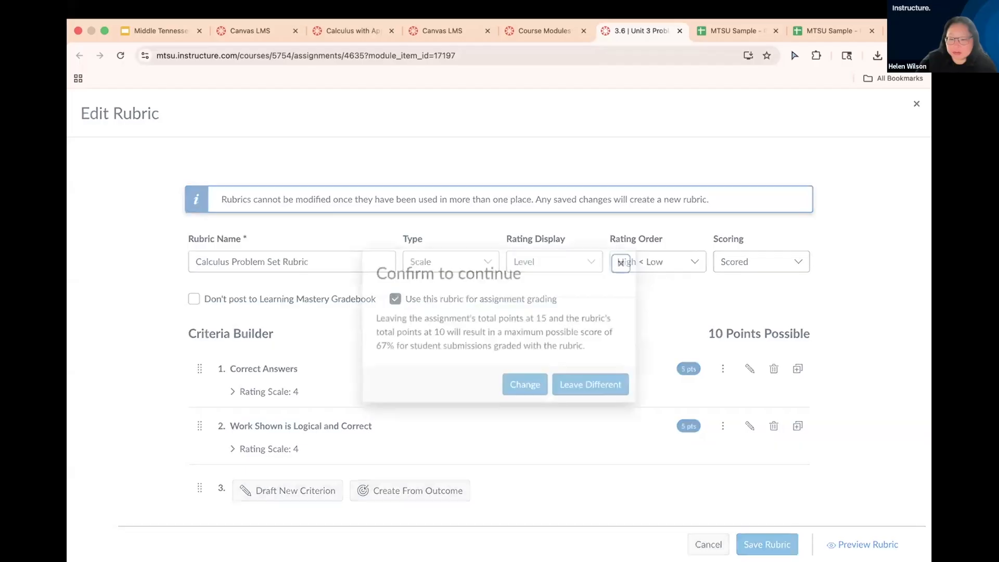
left_click(570, 387)
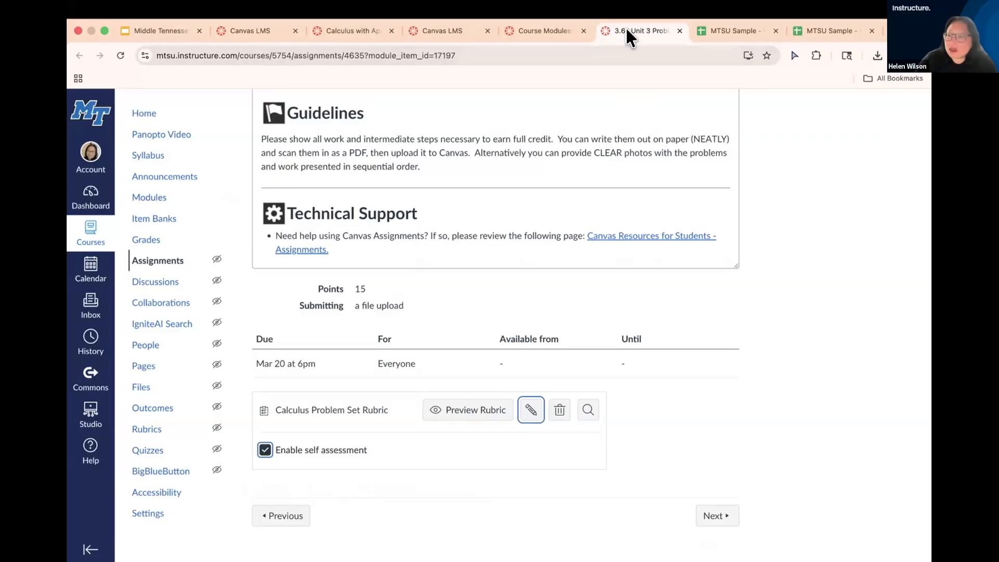
- Open the 3.7 discussion New Functions From Old Functions (With Rubric) from the course modules and look through its prompt
left_click(541, 33)
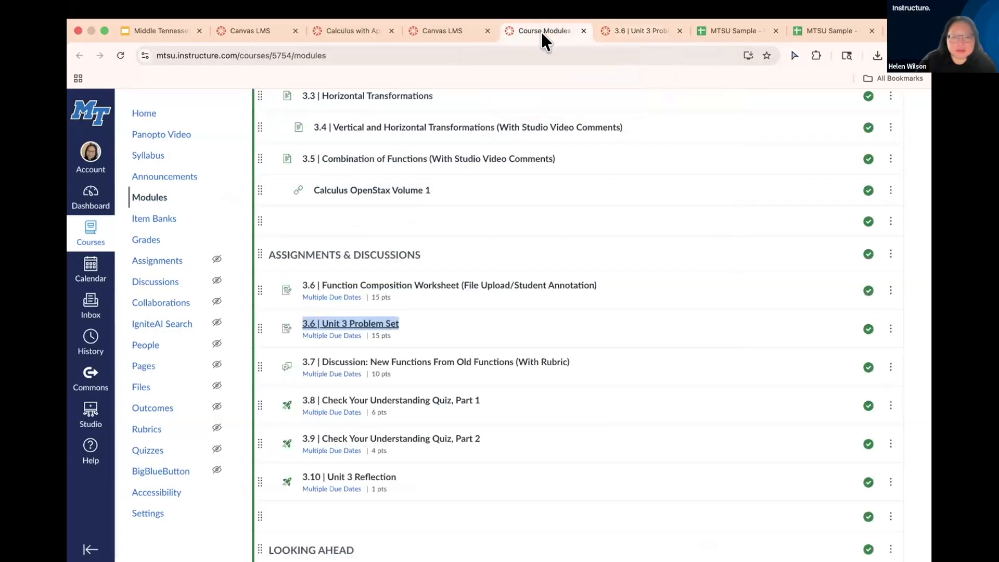
scroll(628, 460, "down", 1)
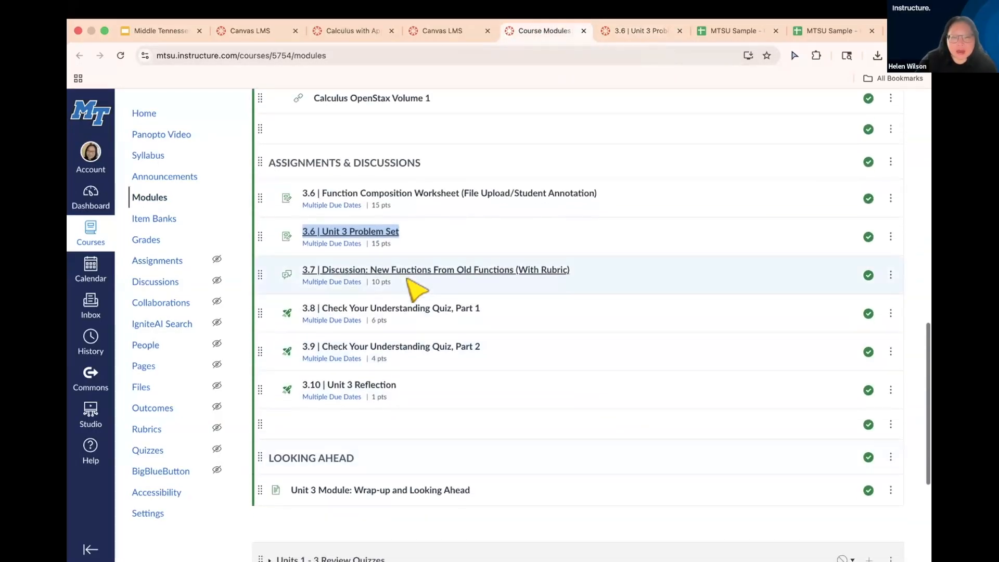
left_click(408, 270)
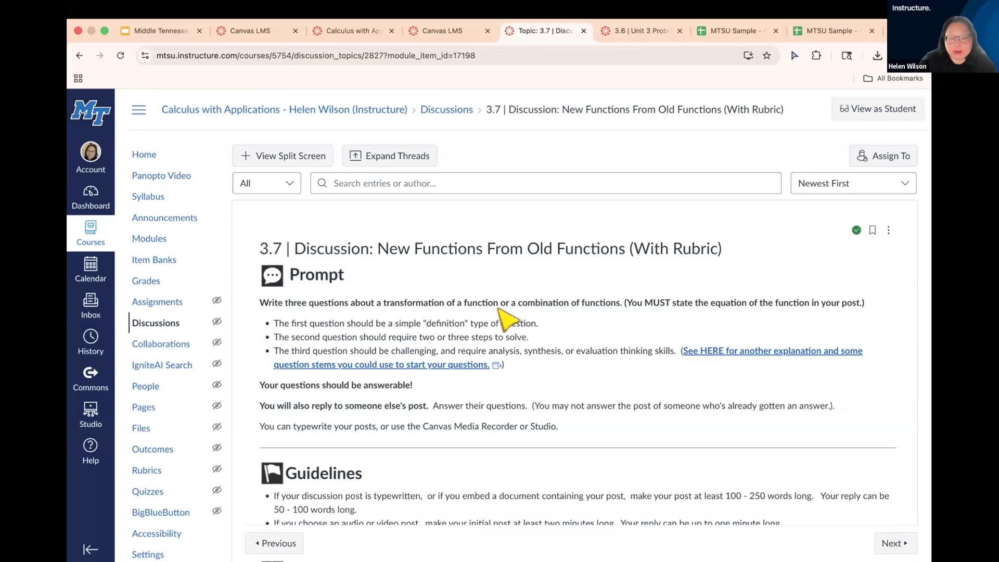
scroll(512, 345, "down", 3)
scroll(512, 351, "down", 1)
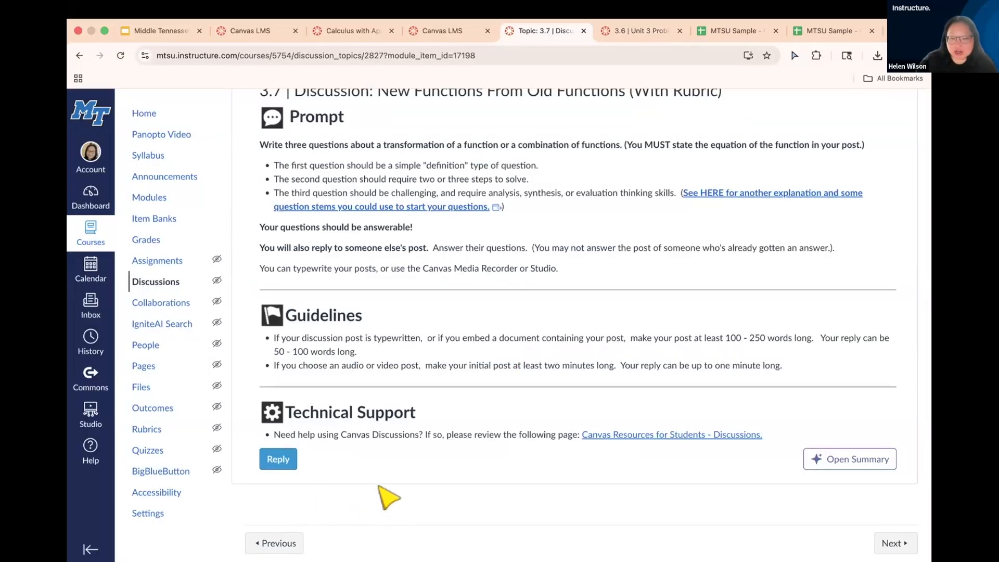
scroll(679, 324, "up", 3)
scroll(679, 324, "up", 1)
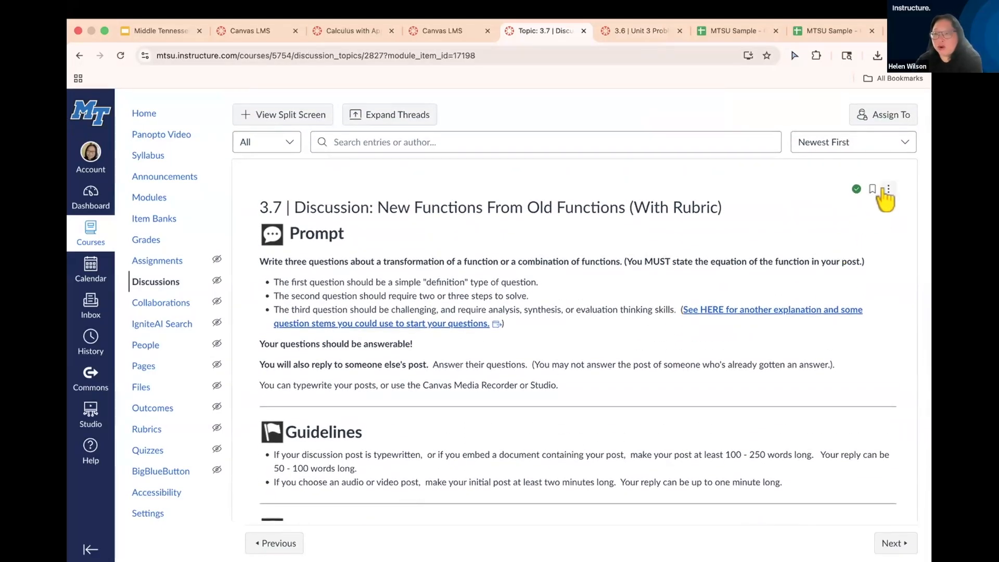
- Check the Graded option in the 3.7 discussion's edit settings and return to the discussion without changes
scroll(883, 190, "up", 5)
scroll(883, 190, "down", 3)
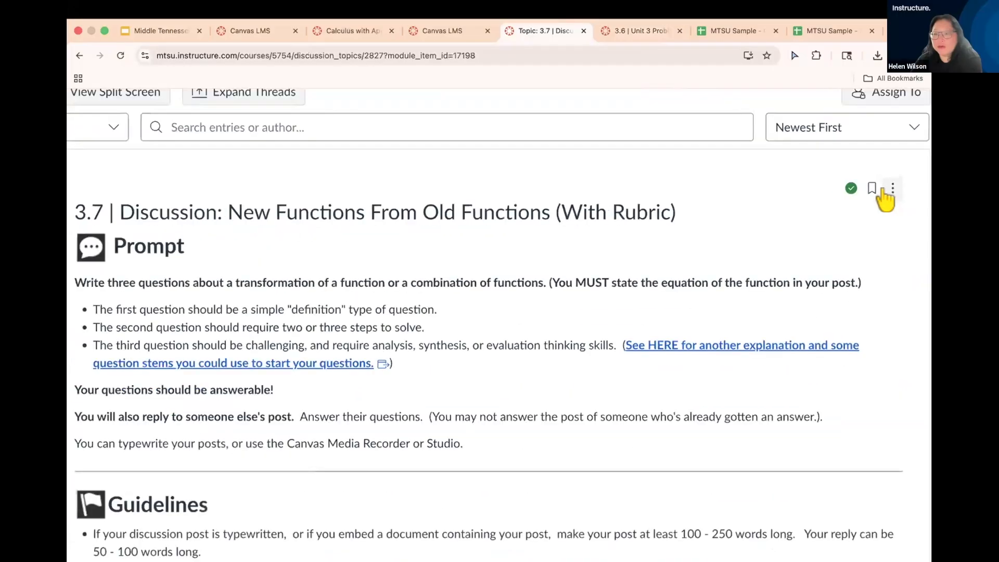
scroll(883, 191, "down", 2)
left_click(883, 190)
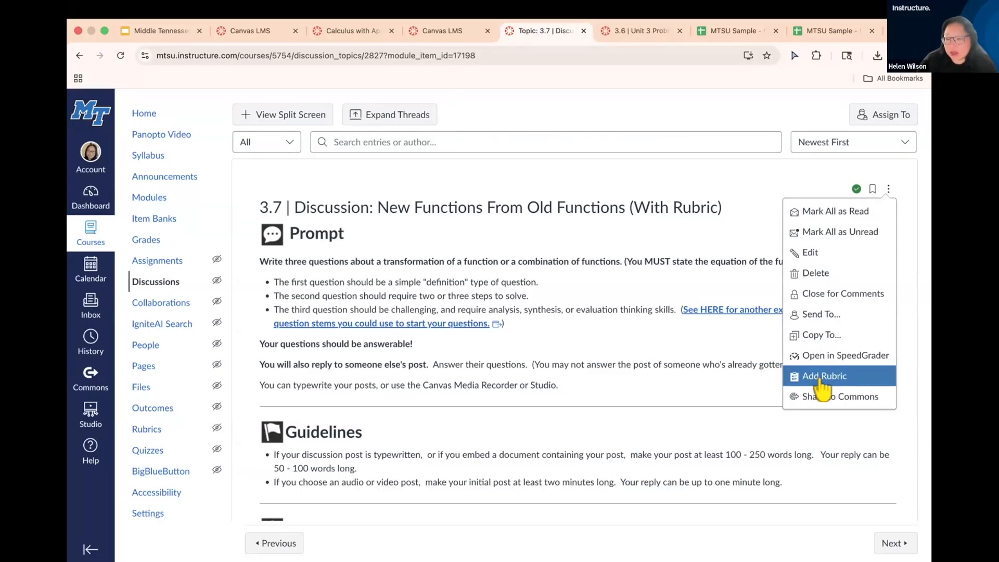
left_click(803, 255)
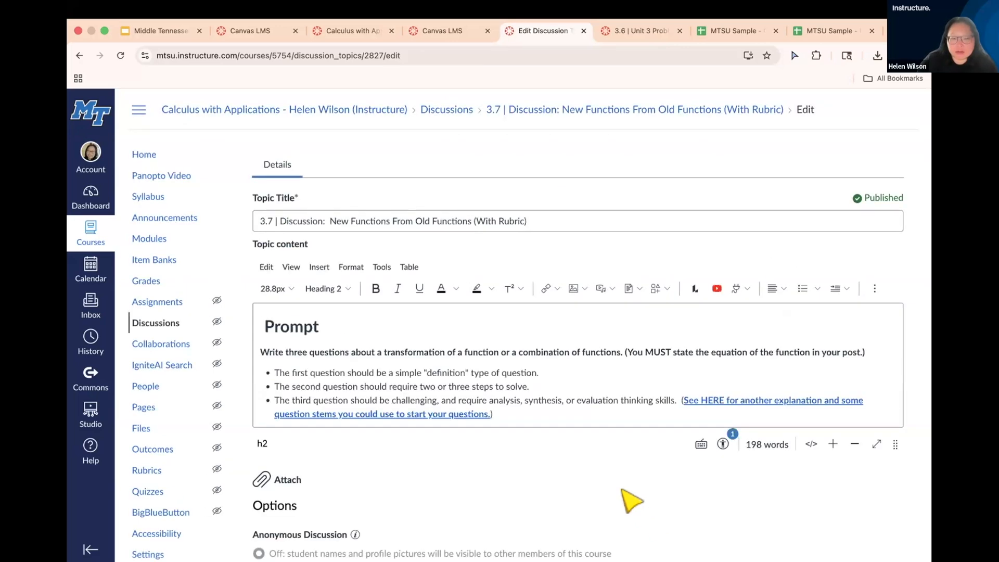
scroll(632, 505, "down", 6)
scroll(631, 501, "down", 2)
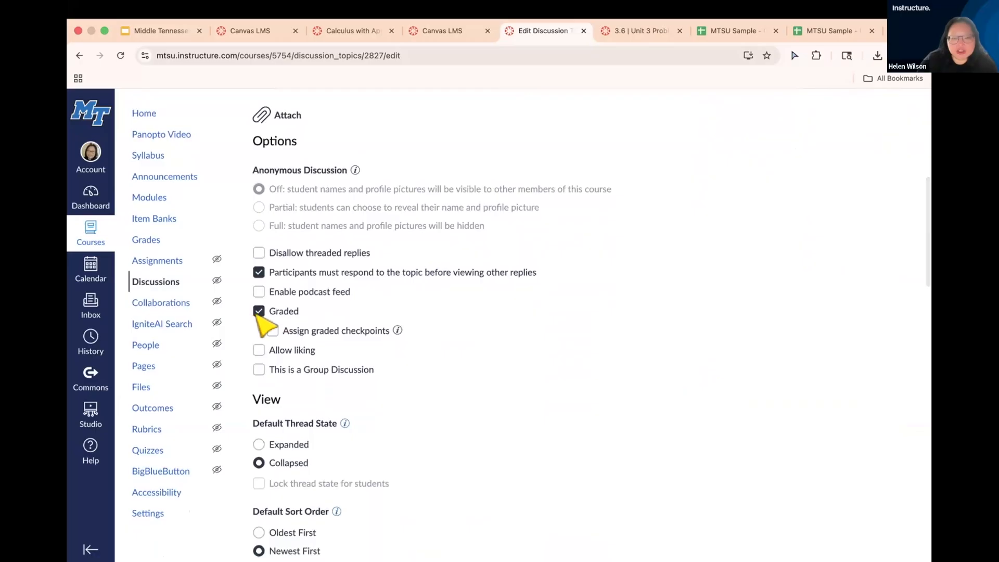
left_click(77, 56)
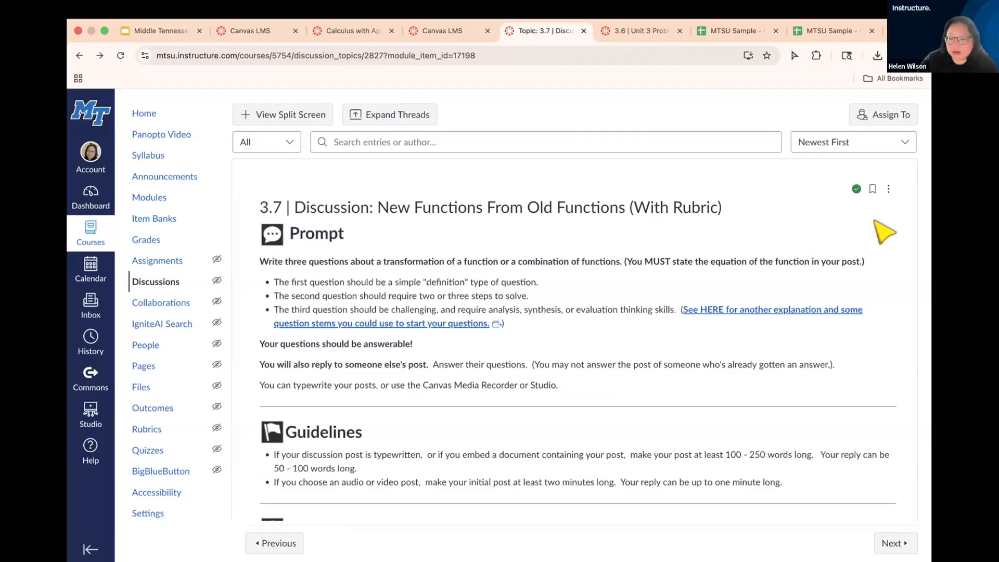
- Start adding a new rubric to the 3.7 discussion
left_click(888, 192)
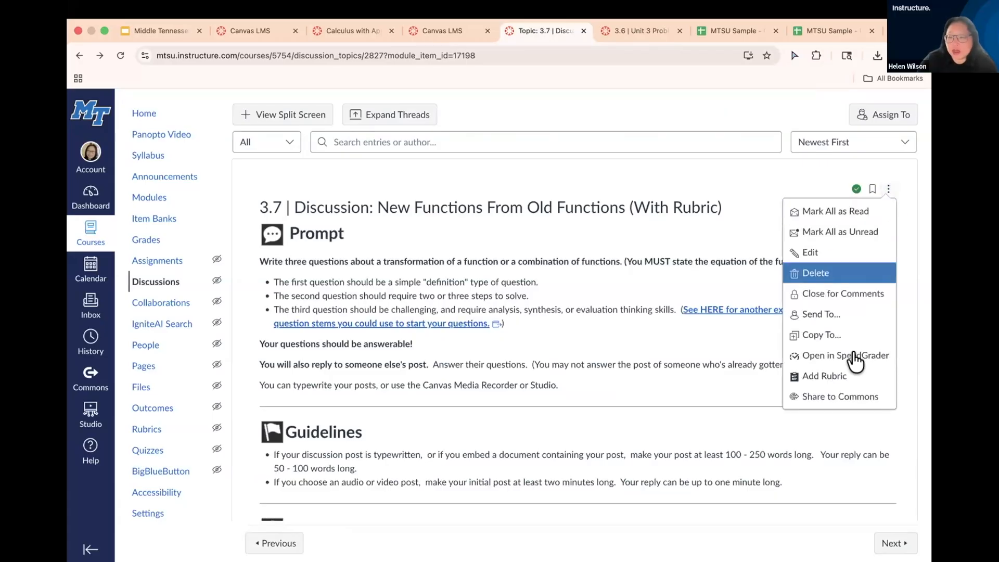
left_click(849, 377)
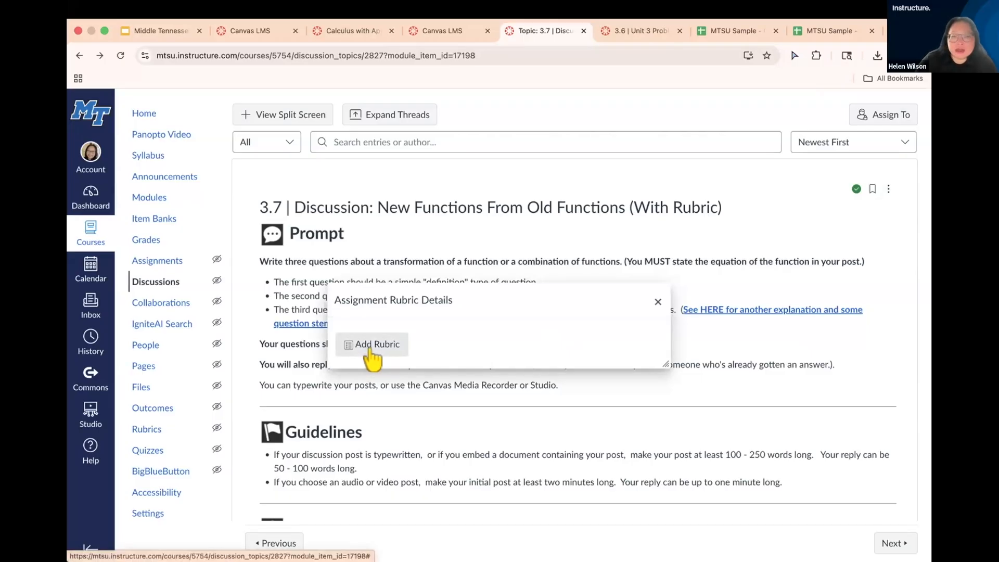
left_click(372, 346)
scroll(648, 456, "down", 1)
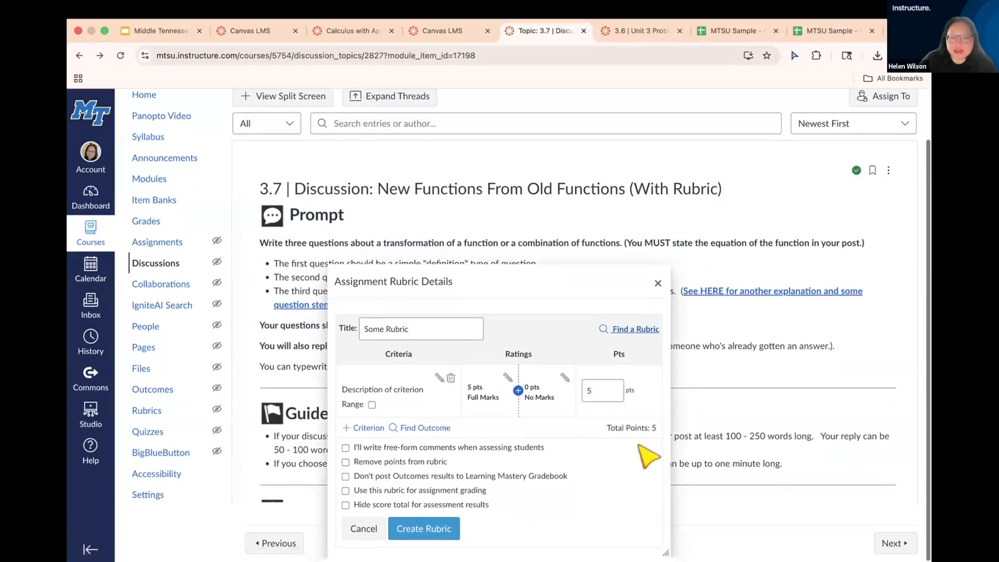
scroll(639, 446, "up", 5)
scroll(610, 480, "down", 2)
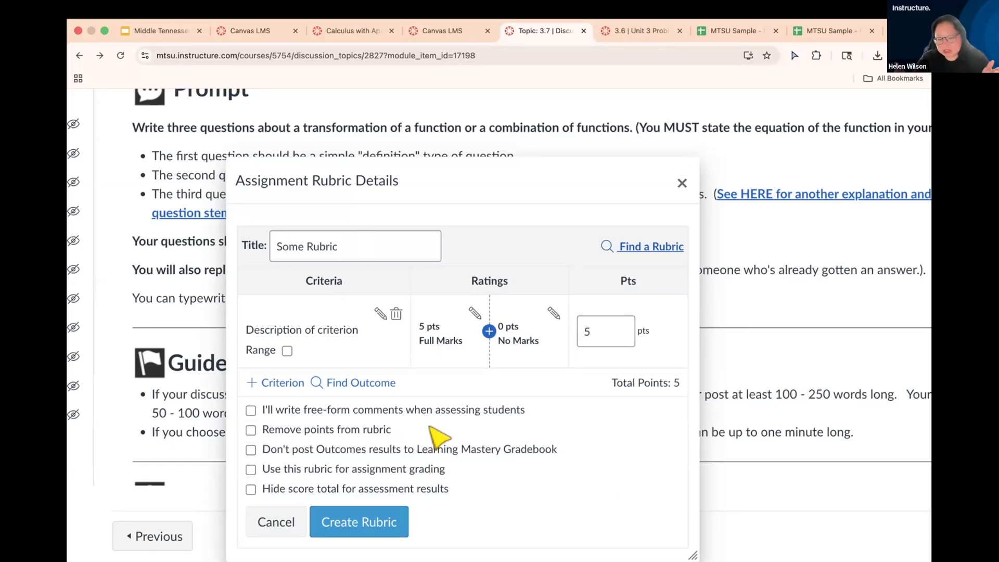
- Look at the rubric's title field and the first criterion's description fields, closing the criterion without changes
left_click(272, 242)
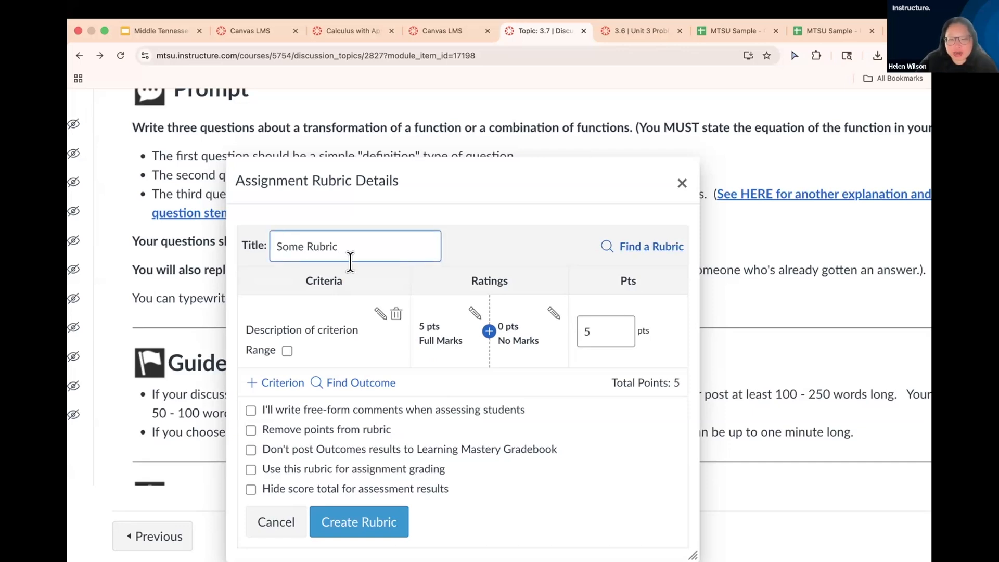
left_click(377, 312)
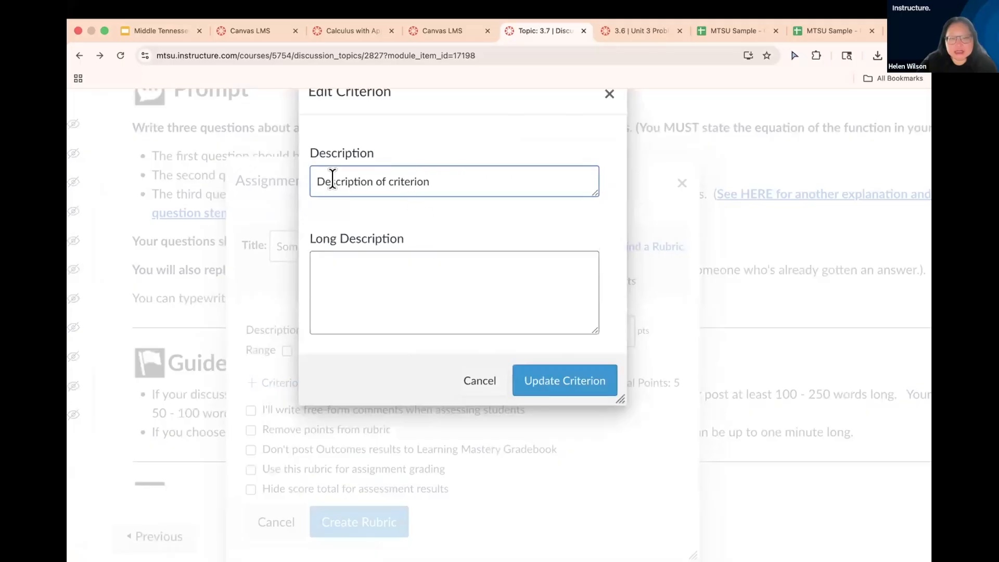
left_click(363, 272)
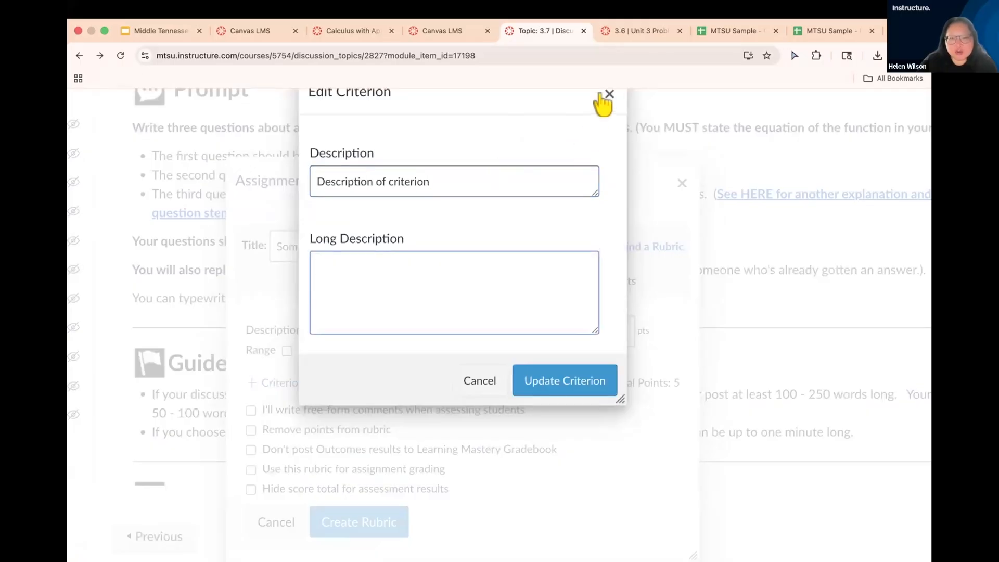
scroll(597, 89, "up", 1)
left_click(606, 112)
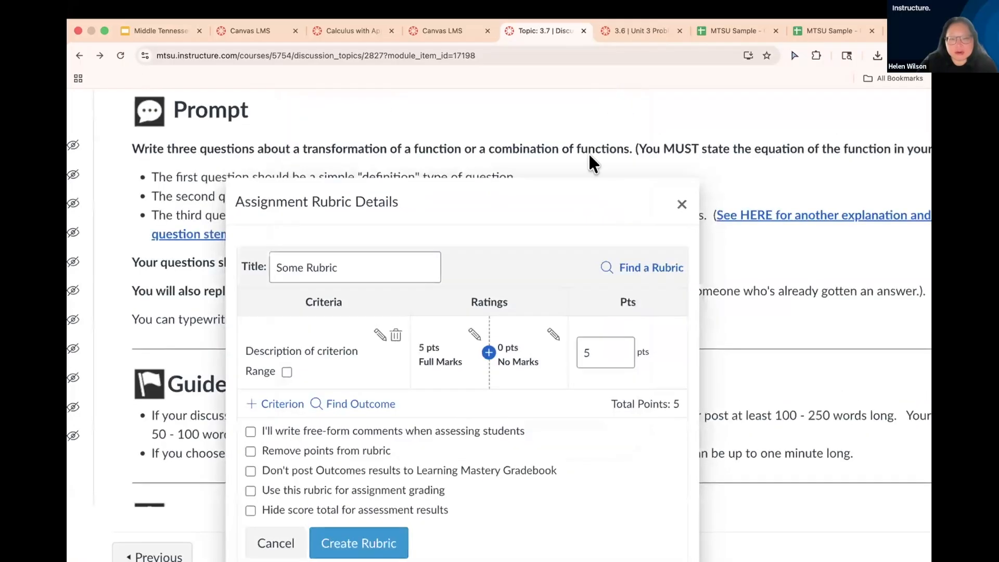
- Look at the score, title and description fields of the Full Marks rating and cancel without changes
left_click(471, 335)
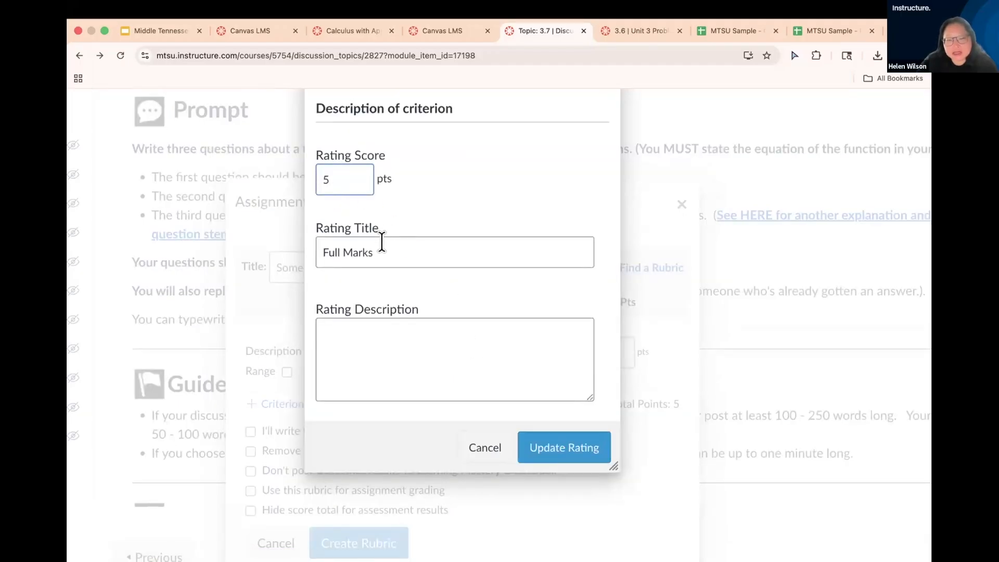
left_click(328, 330)
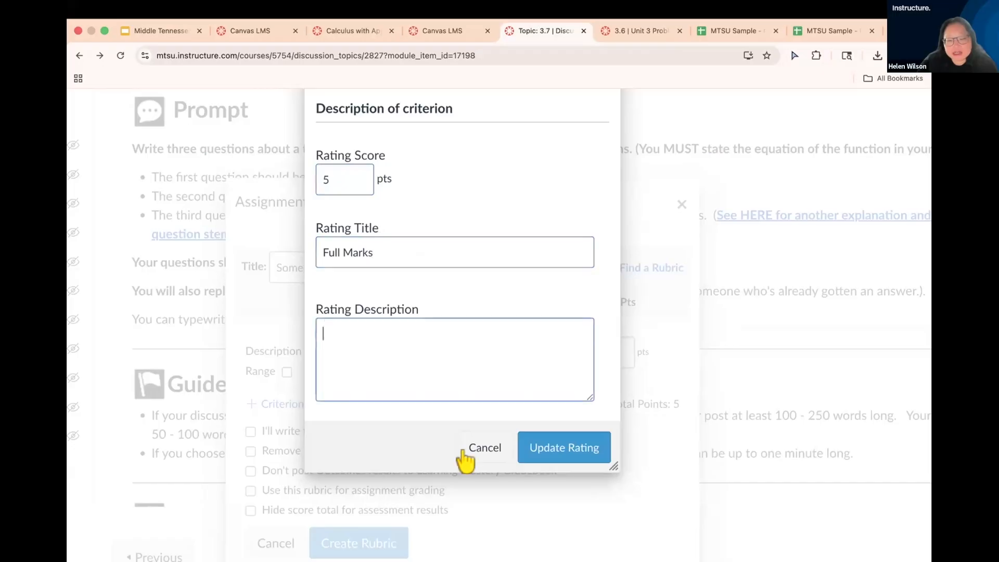
left_click(481, 448)
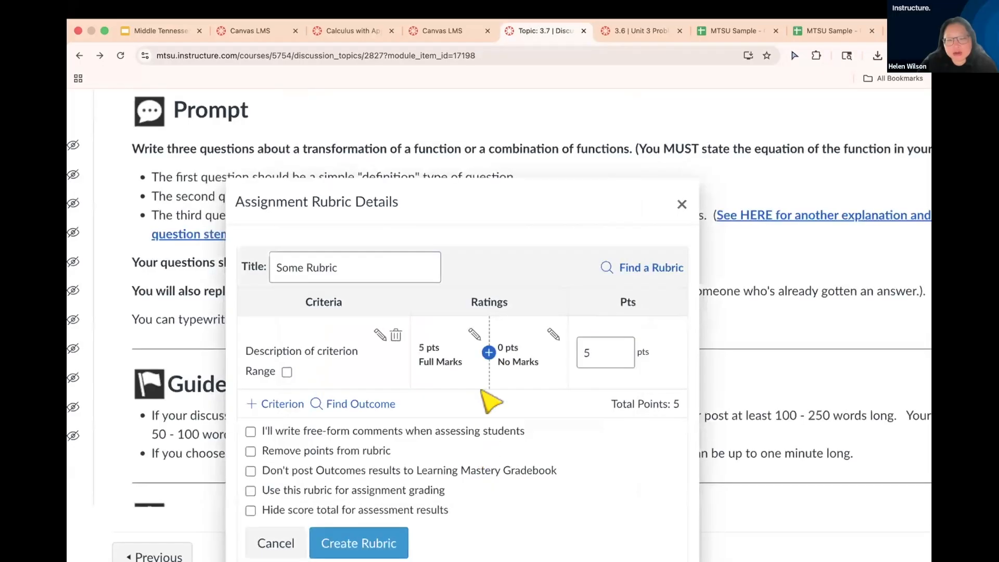
- Add a rating titled Developing between Full Marks and No Marks, and set the criterion's points to 10
left_click(488, 354)
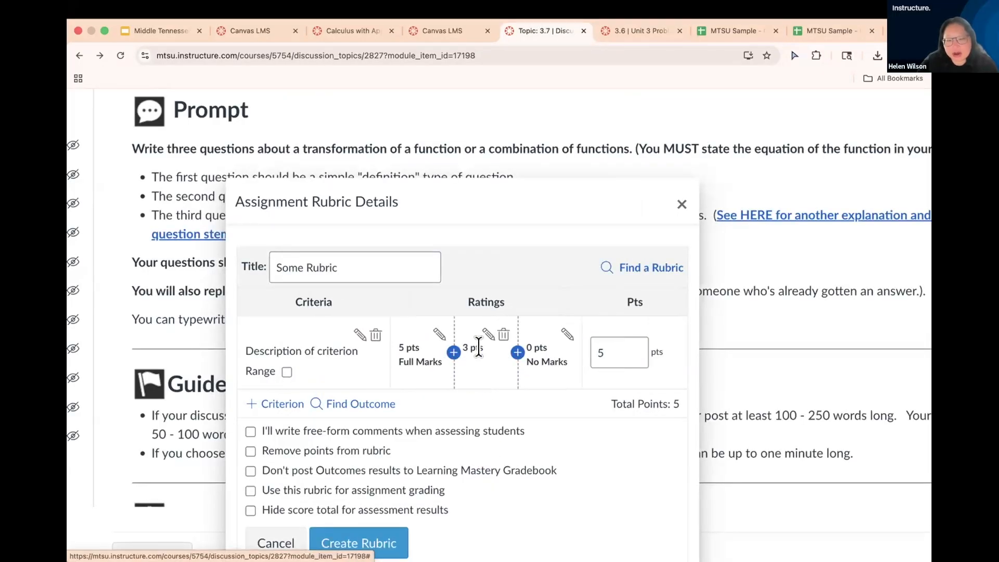
left_click(424, 272)
type("Developing")
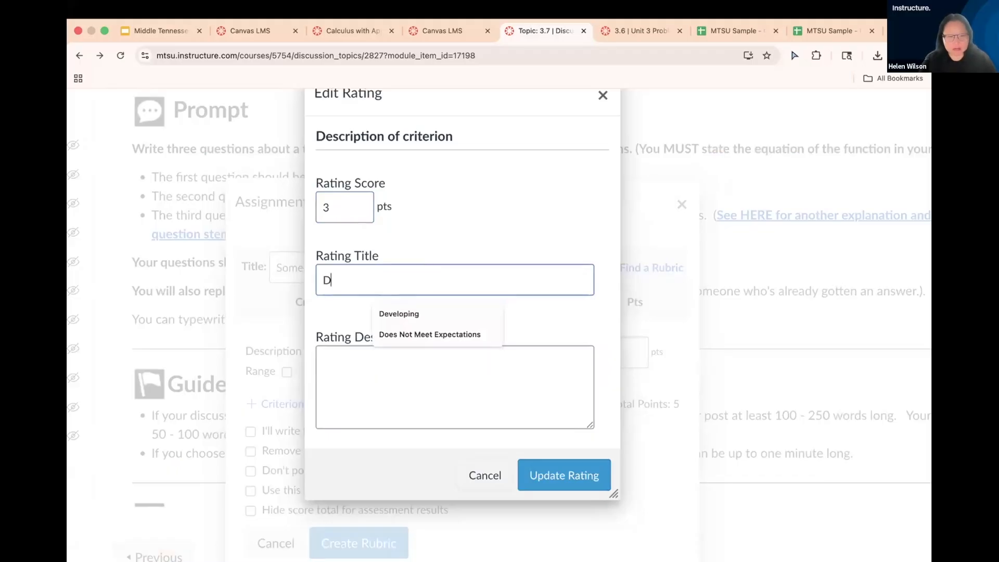
left_click(563, 489)
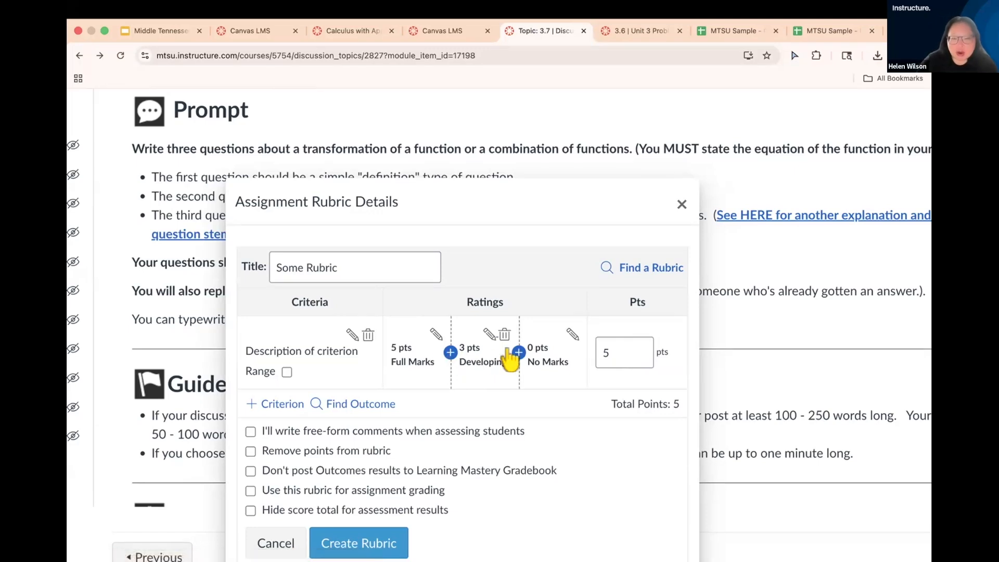
left_click(616, 346)
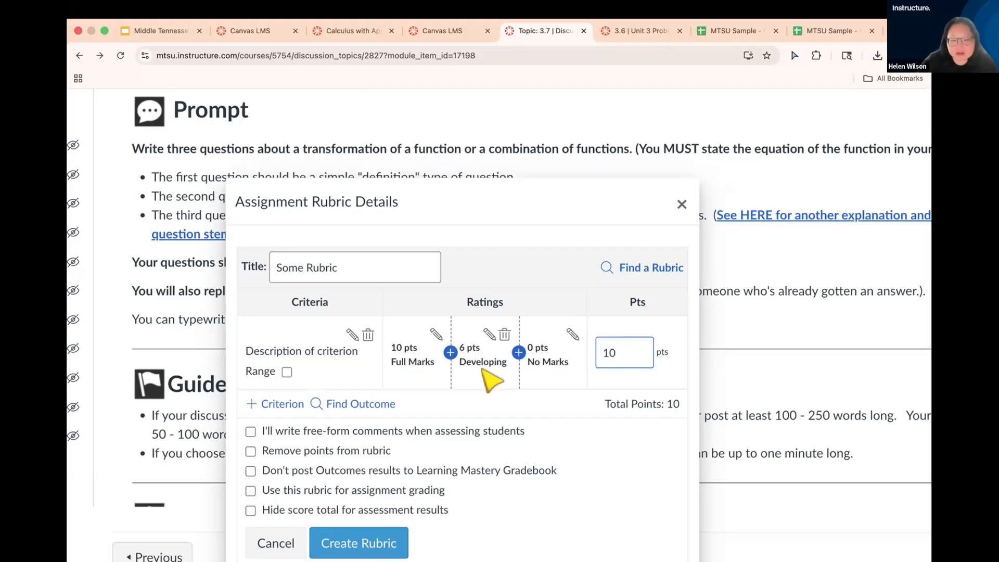
- Duplicate the existing criterion, dismiss its description editor without changes, and delete the duplicate
scroll(497, 416, "down", 1)
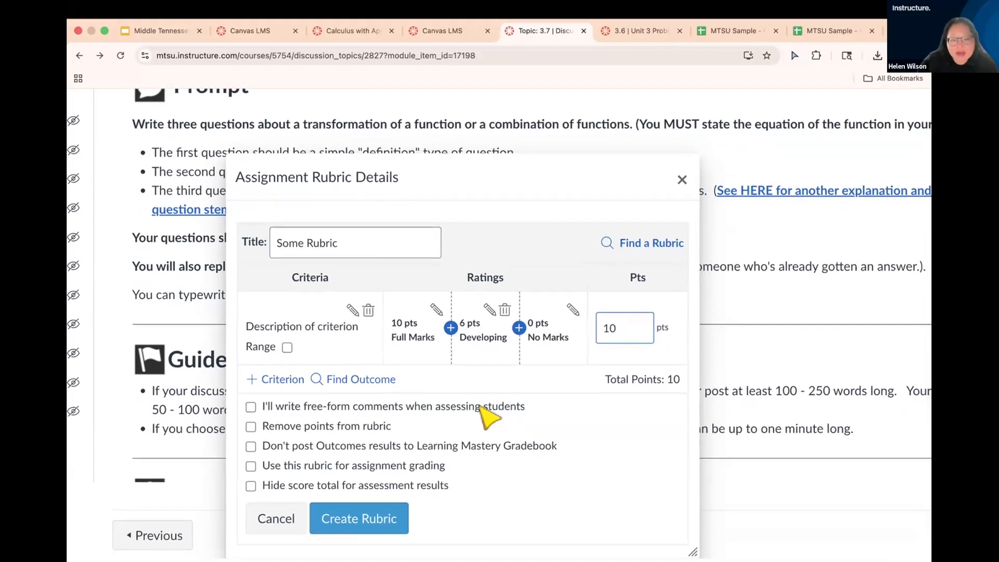
left_click(279, 385)
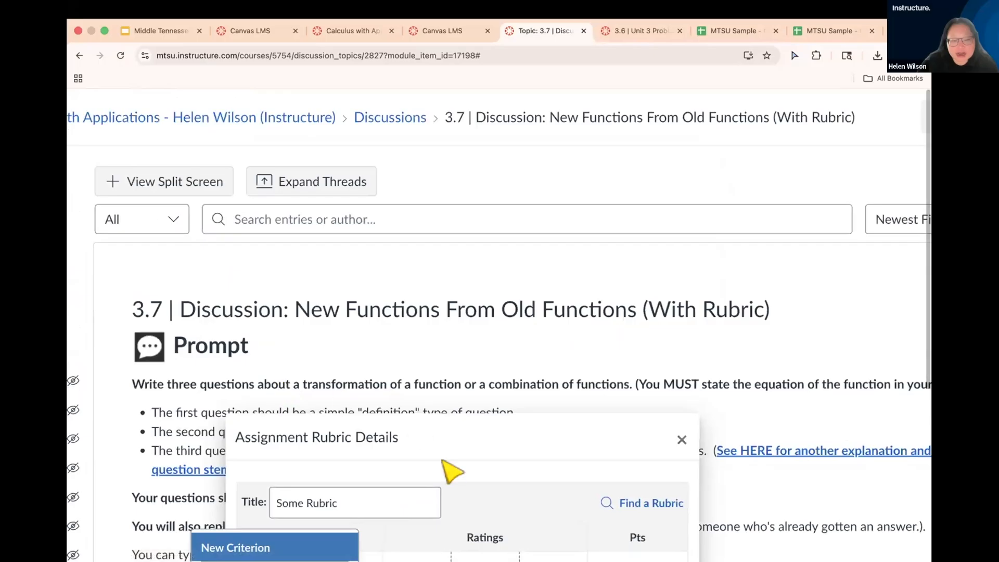
scroll(449, 471, "down", 3)
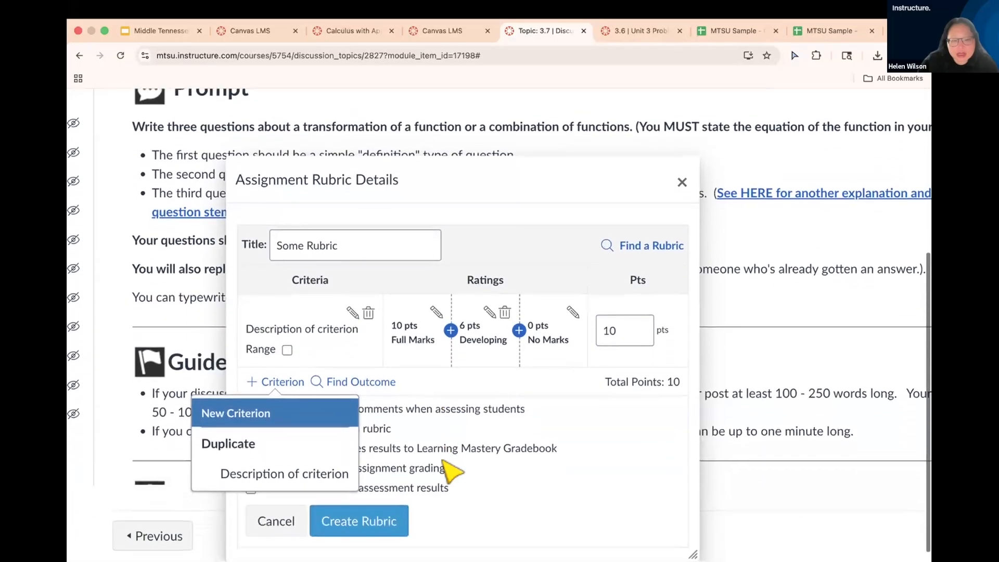
left_click(304, 475)
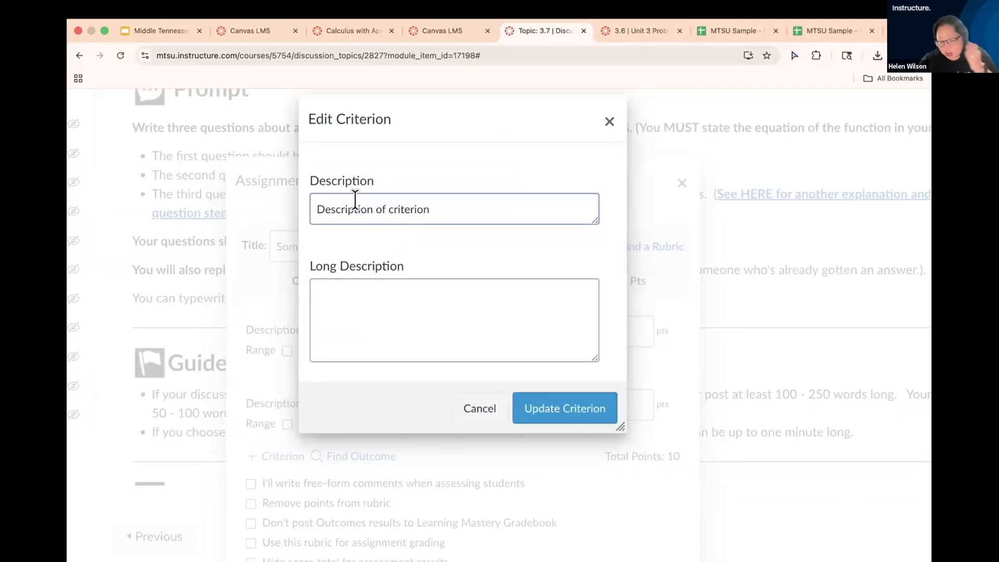
left_click(609, 123)
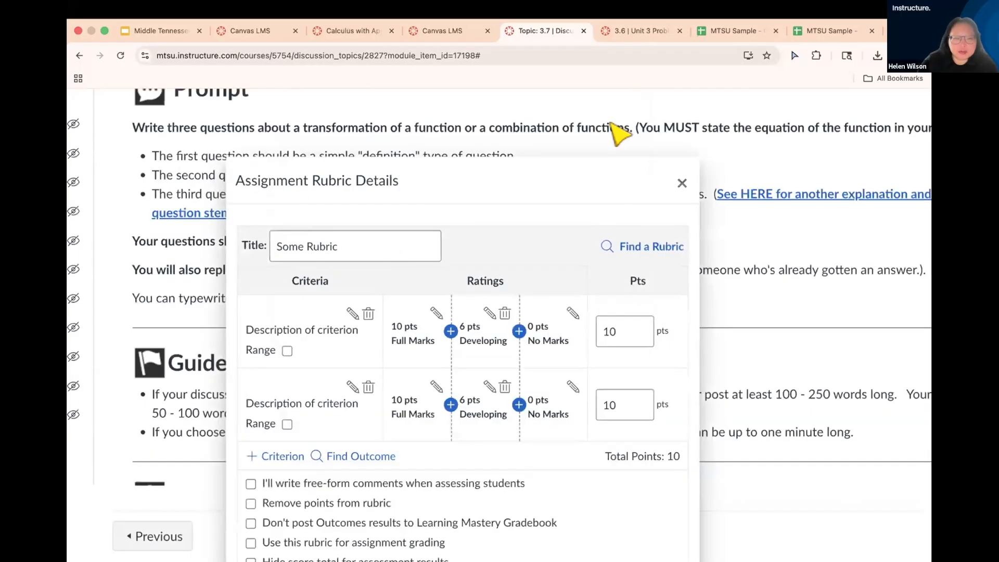
left_click(369, 387)
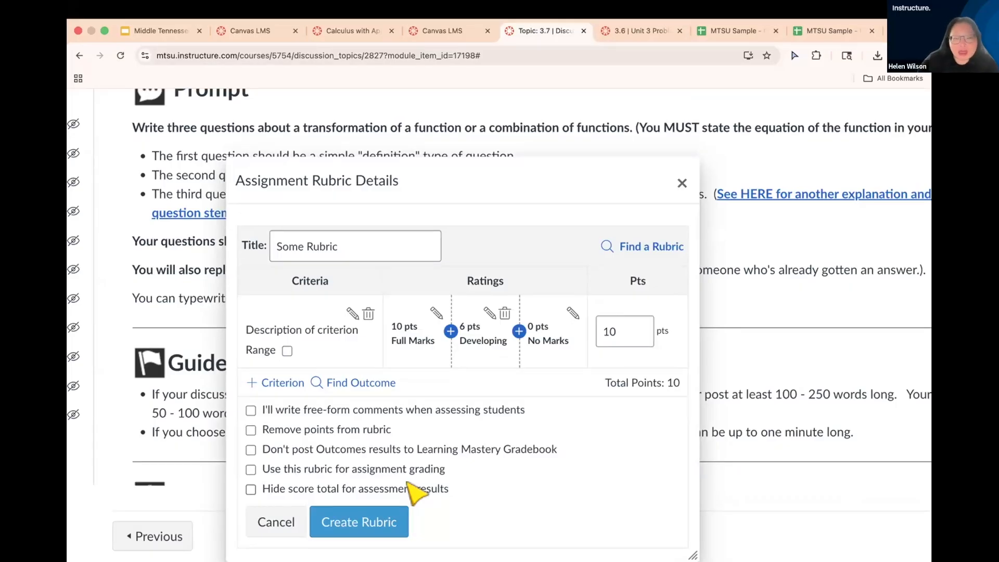
- Try the free-form comments and remove-points options, turn both off again, and enable using the rubric for assignment grading
left_click(250, 410)
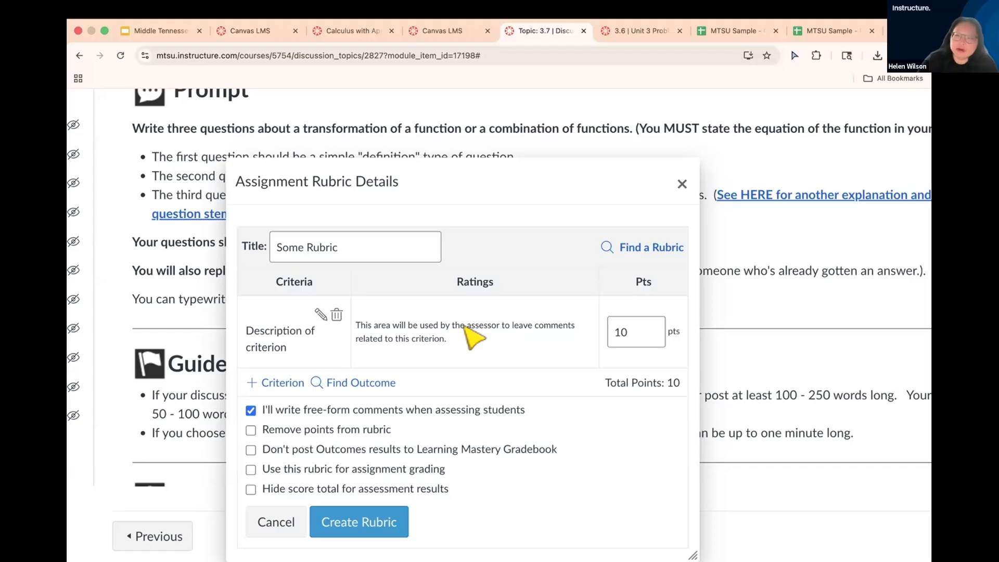
left_click(251, 411)
left_click(249, 430)
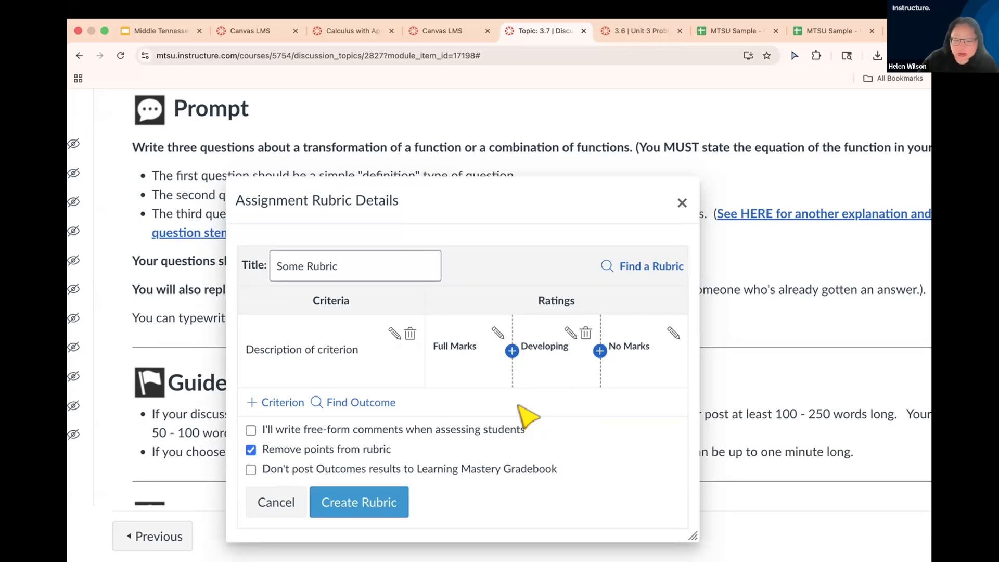
left_click(251, 451)
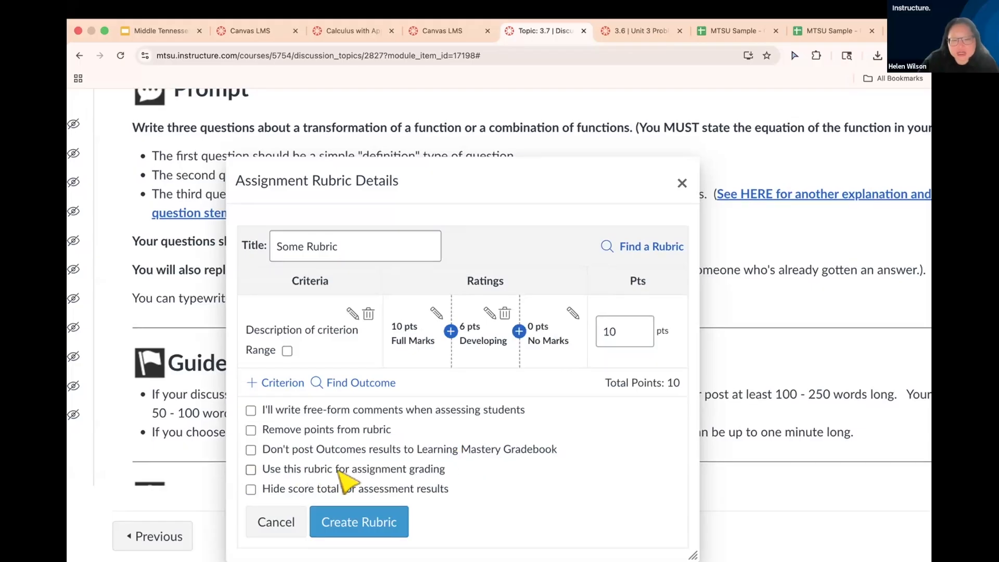
left_click(250, 470)
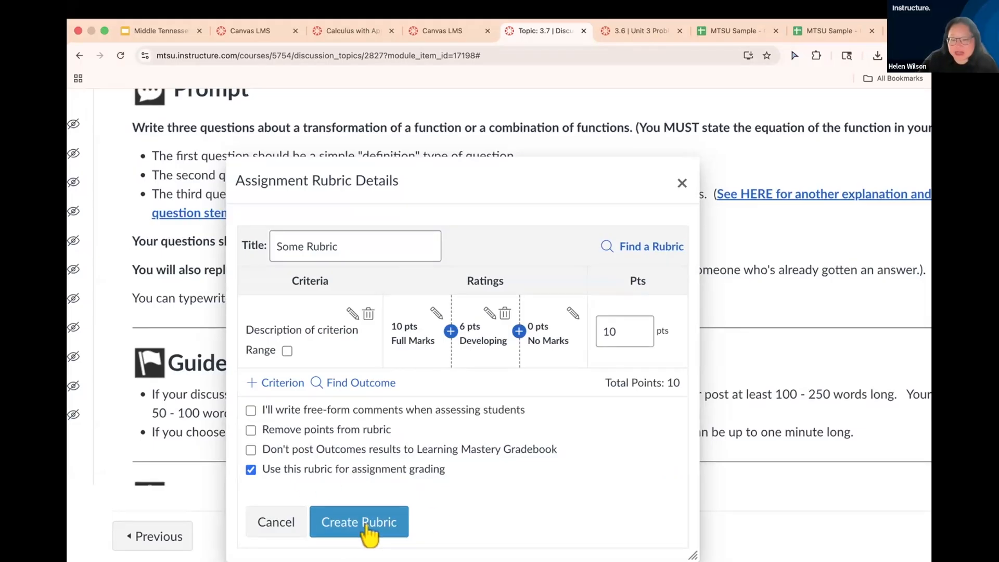
- Find the existing Calculus Discussion Rubric from the Calculus with Applications course and use it for the 3.7 discussion
left_click(635, 249)
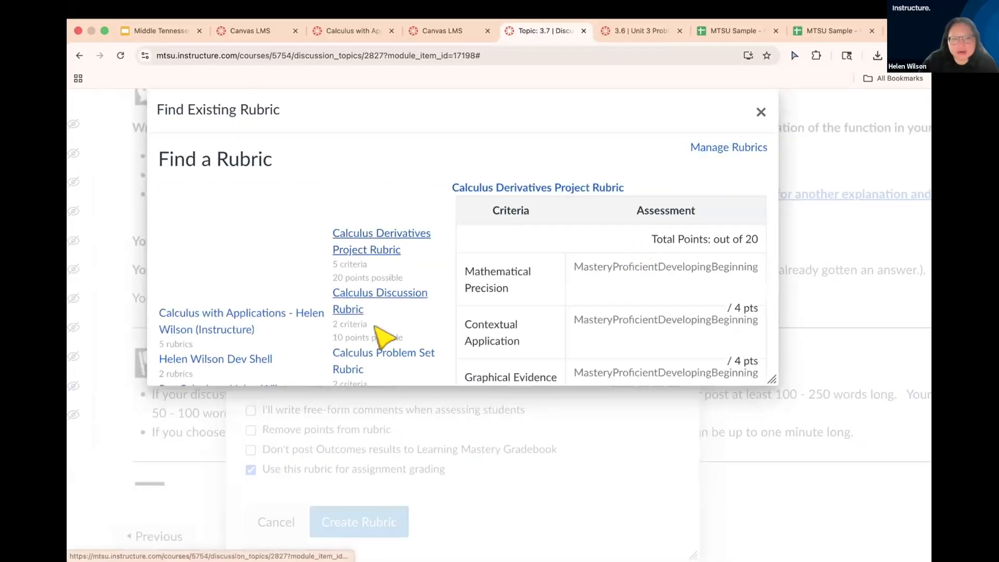
scroll(378, 336, "down", 2)
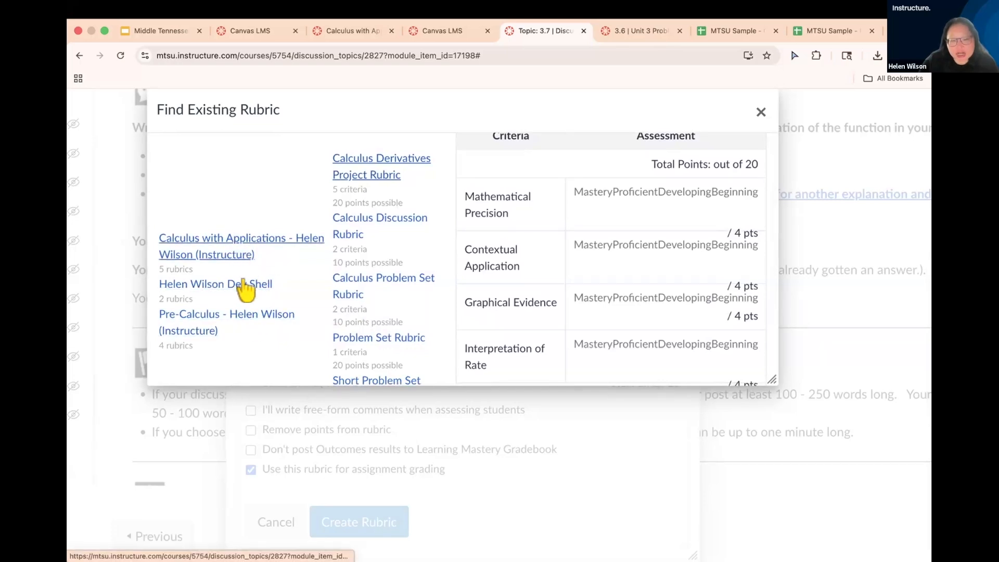
left_click(402, 219)
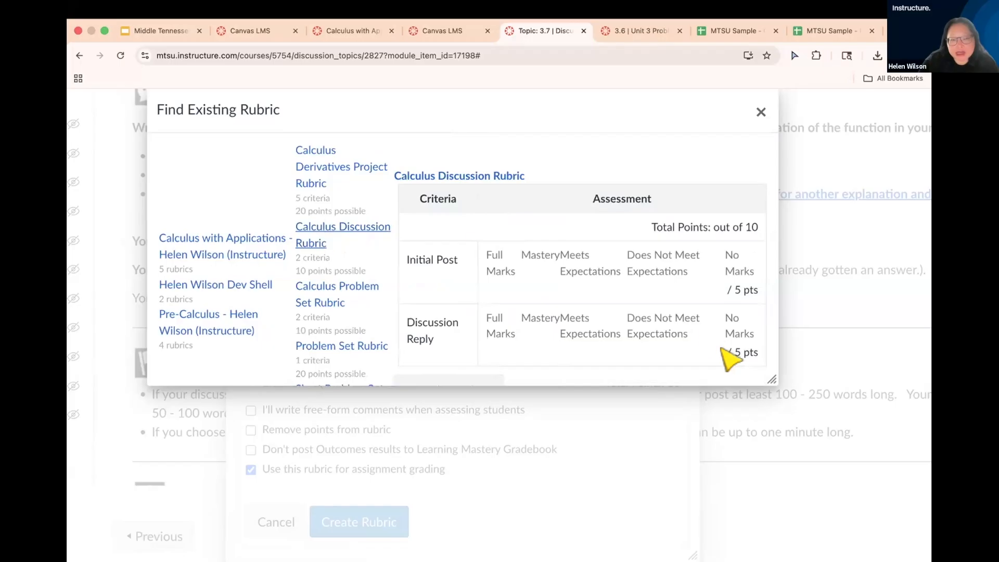
left_click_drag(769, 378, 783, 437)
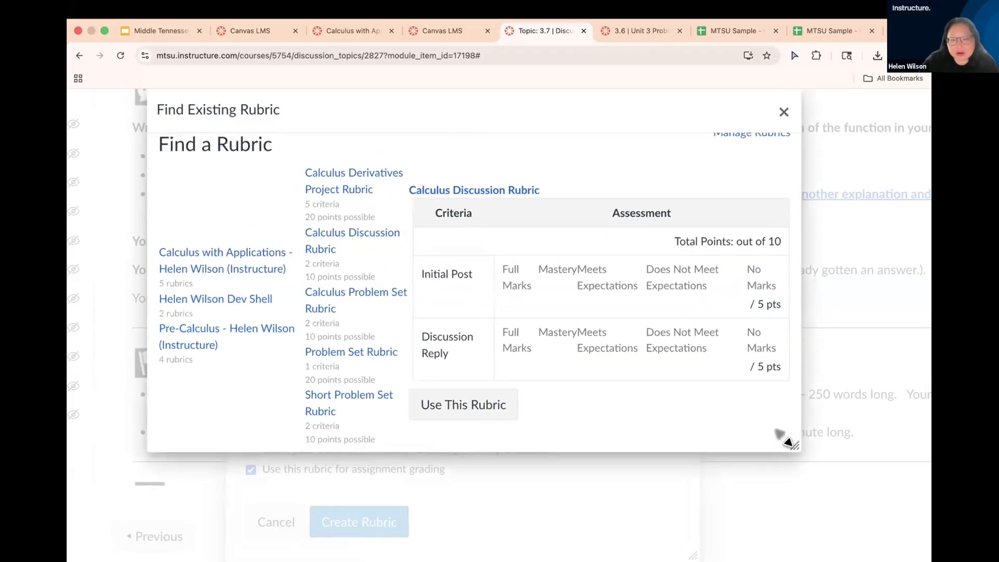
left_click(491, 411)
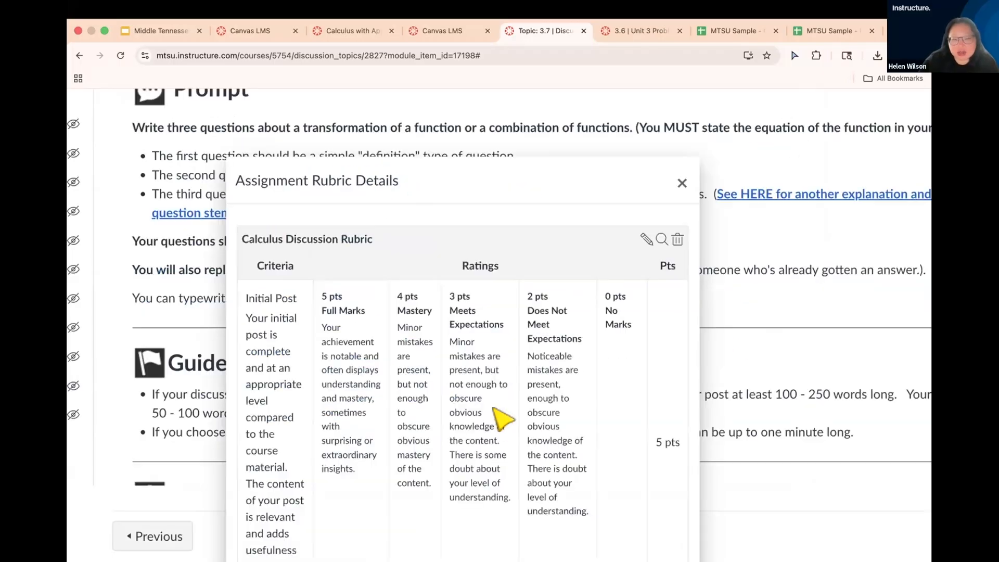
- Review the attached rubric's Initial Post and Discussion Reply criteria, then start editing the rubric and cancel
scroll(581, 419, "down", 1)
scroll(581, 419, "down", 10)
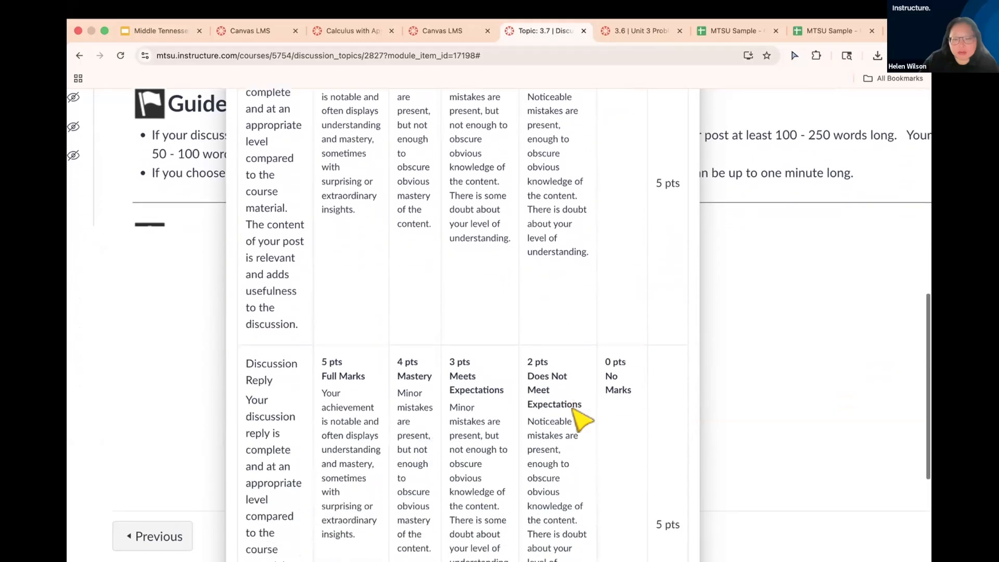
scroll(582, 419, "up", 8)
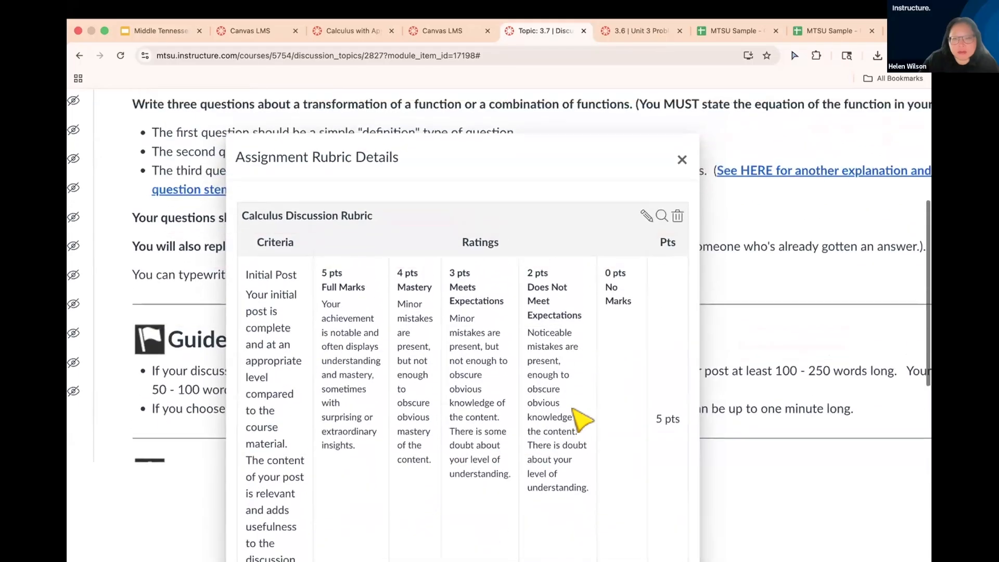
left_click(643, 231)
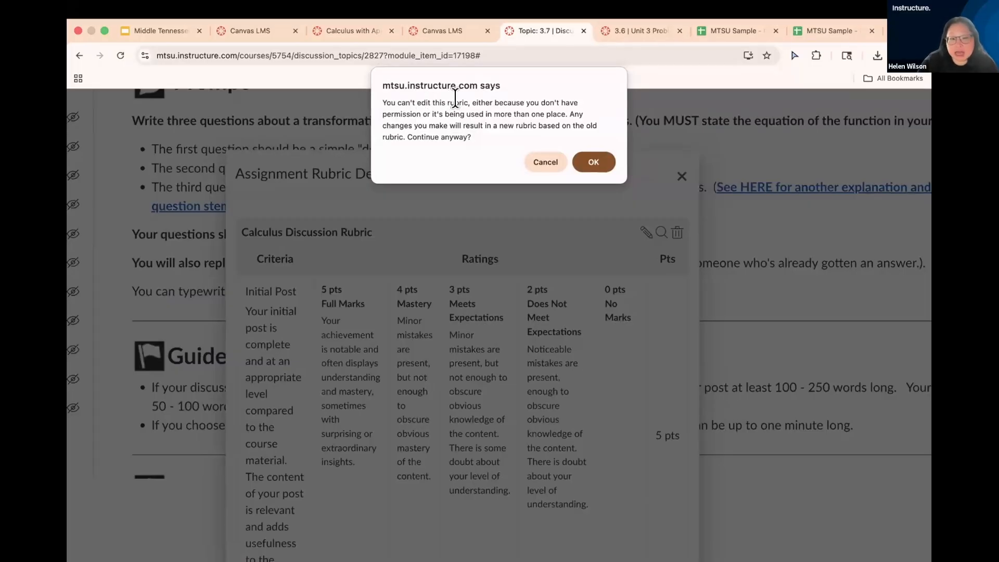
left_click(542, 156)
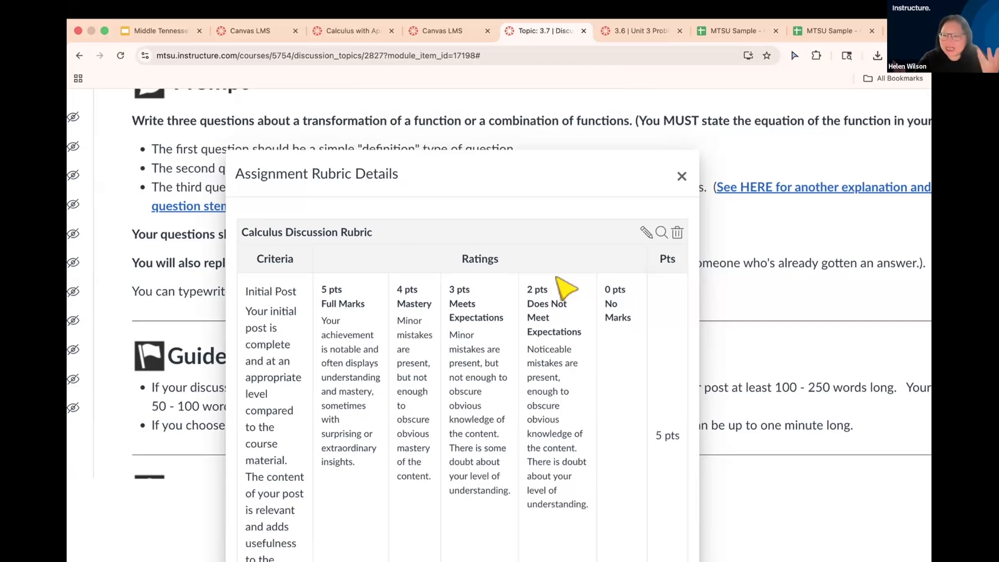
- Look over the Calculus Discussion Rubric's ratings once more and close the rubric details
scroll(562, 286, "down", 3)
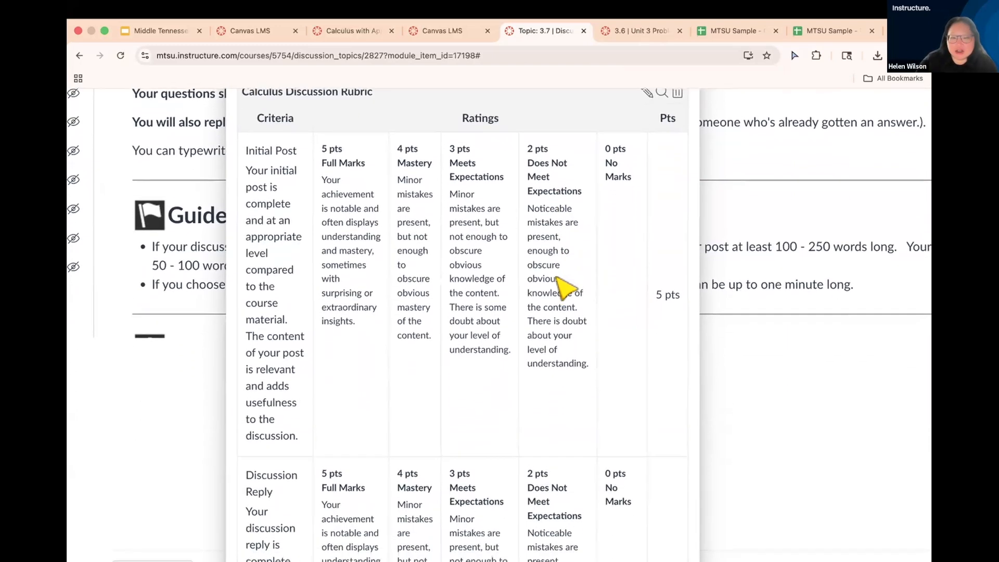
scroll(564, 286, "up", 2)
scroll(692, 149, "down", 1)
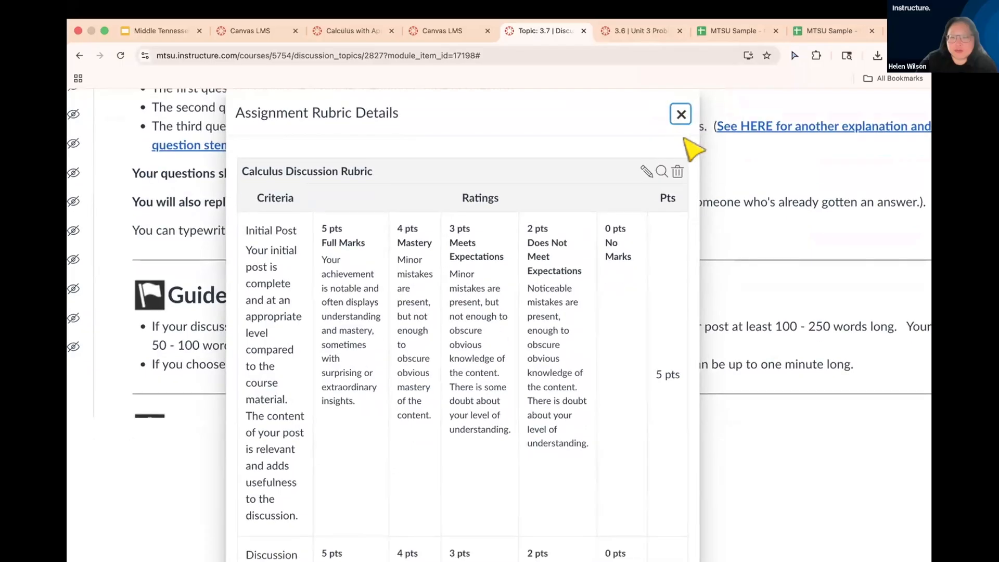
left_click(680, 115)
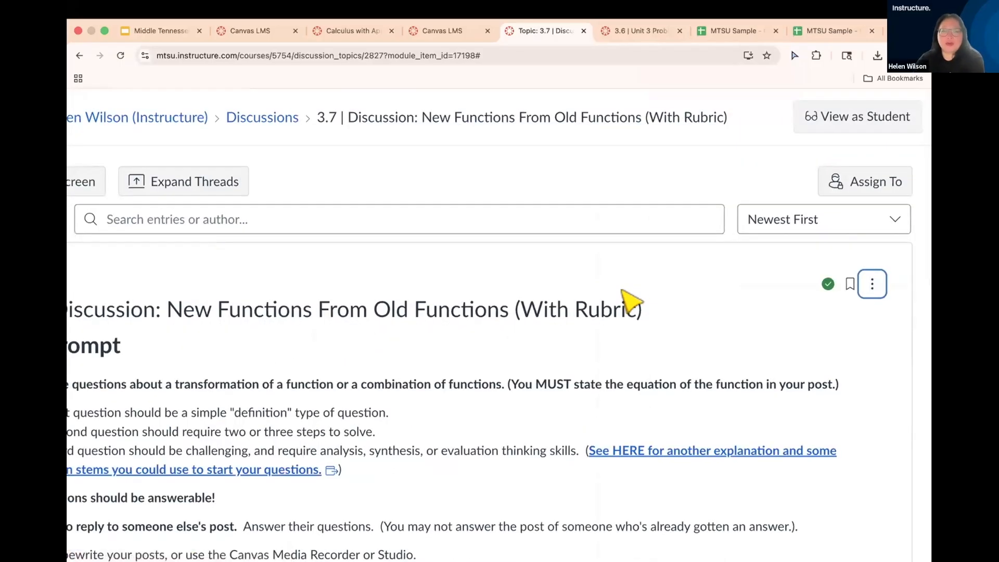
- Open the 3.8 Check Your Understanding Quiz, Part 1 settings from the course modules and examine the rubric section
scroll(617, 289, "down", 3)
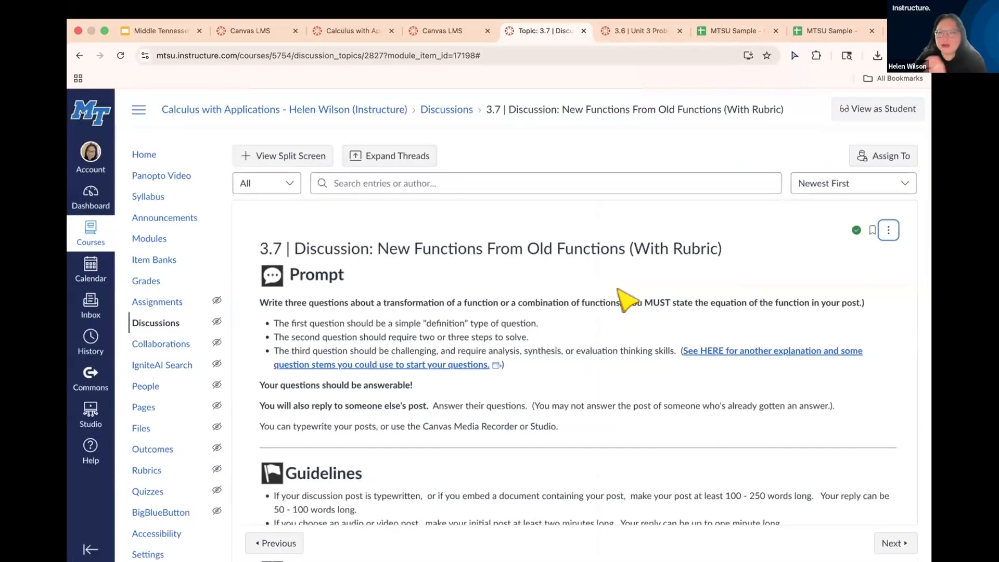
left_click(150, 239)
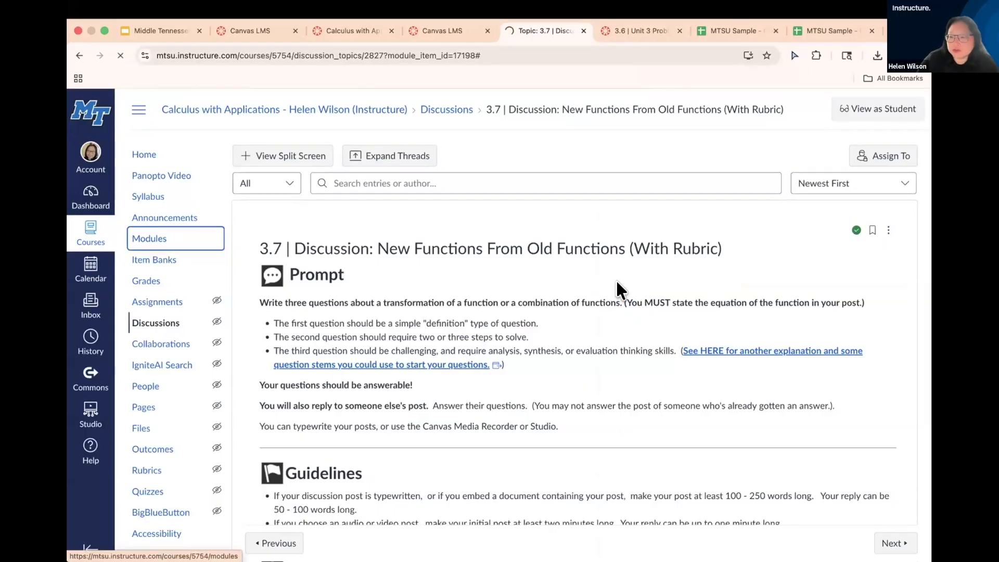
scroll(609, 442, "down", 5)
scroll(616, 448, "down", 8)
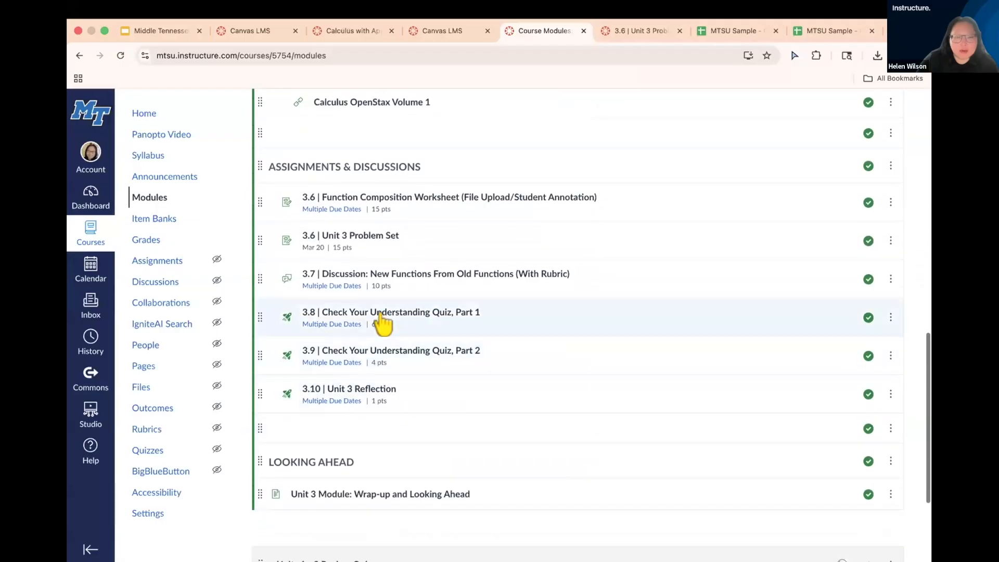
left_click(384, 315)
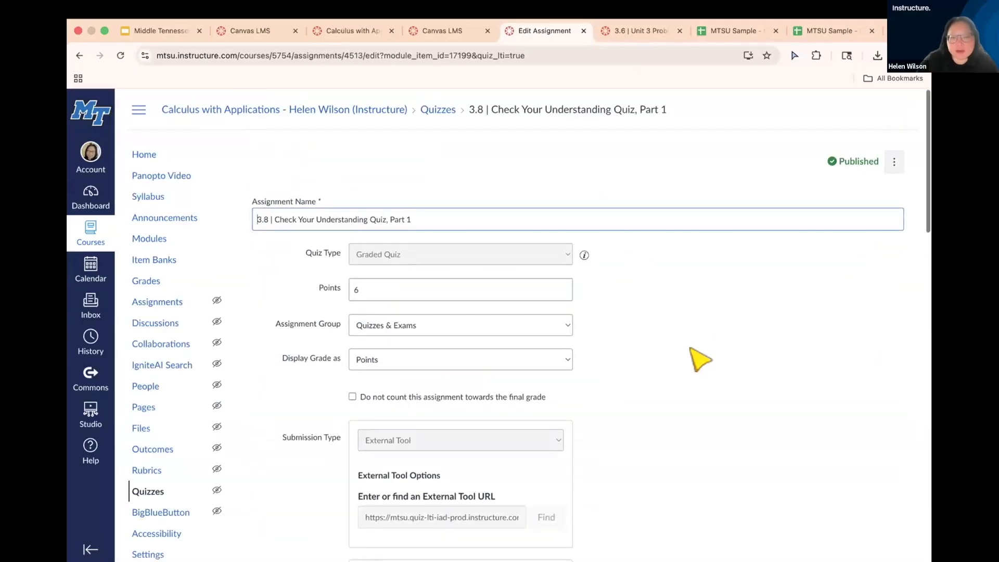
scroll(699, 359, "down", 8)
scroll(700, 359, "down", 14)
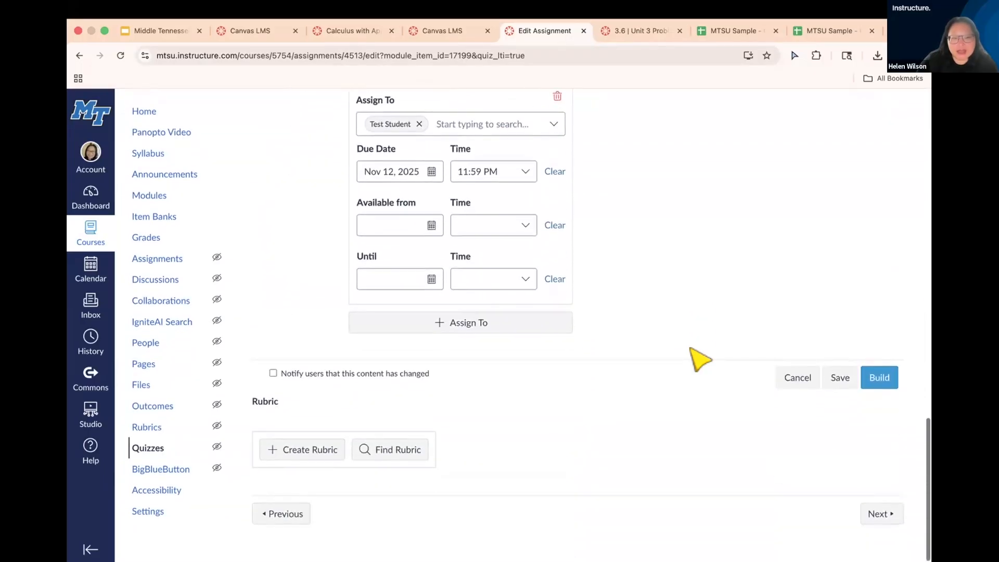
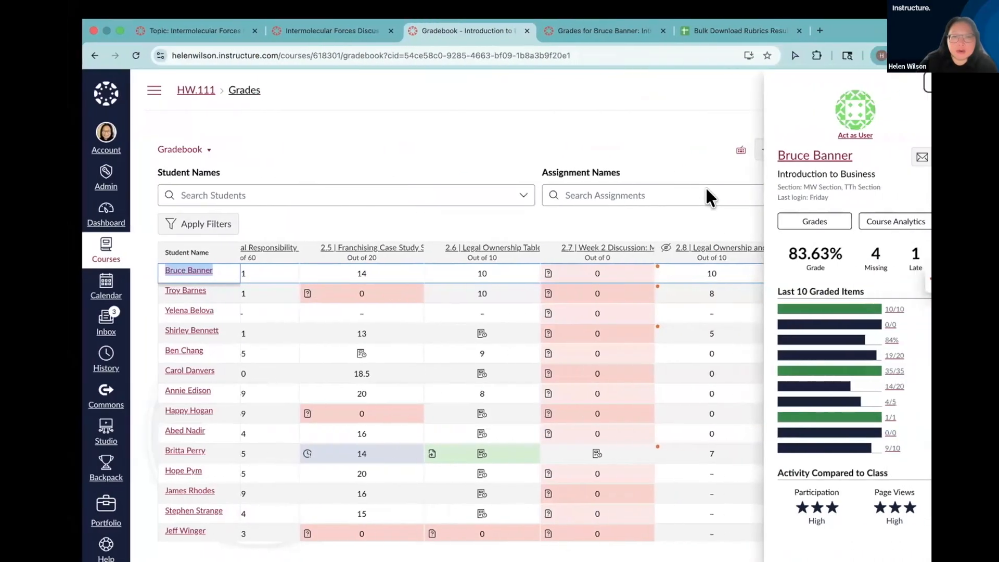
- Bring up the Intermolecular Forces Discussion (Checkpoints) in SpeedGrader, in the browser window that also holds the HW.111 gradebook
key("ctrl+Right")
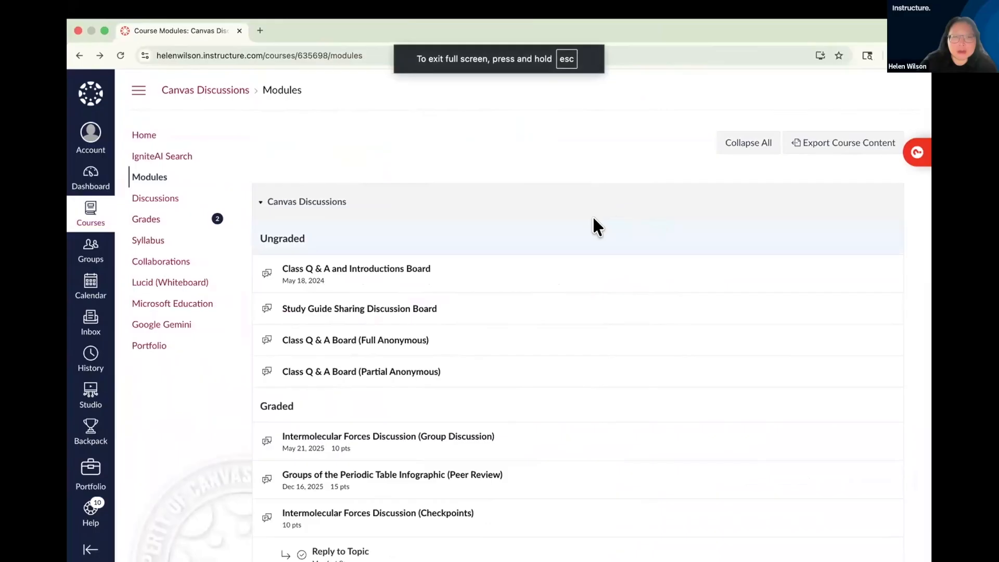
key("ctrl+Left")
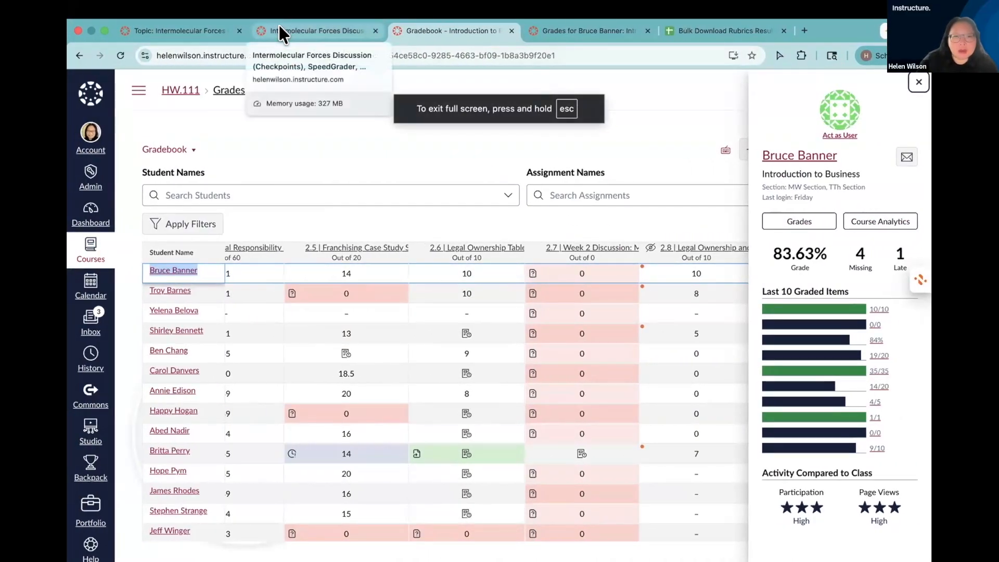
left_click(279, 26)
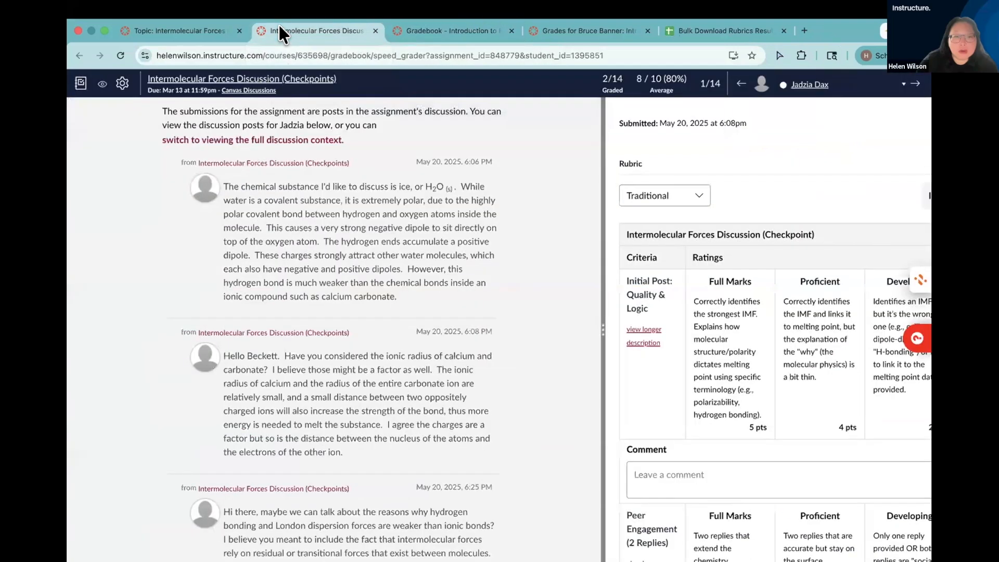
- Reload the Intermolecular Forces Discussion (Checkpoints) submission and widen the grading pane
left_click_drag(602, 322, 478, 321)
left_click(119, 50)
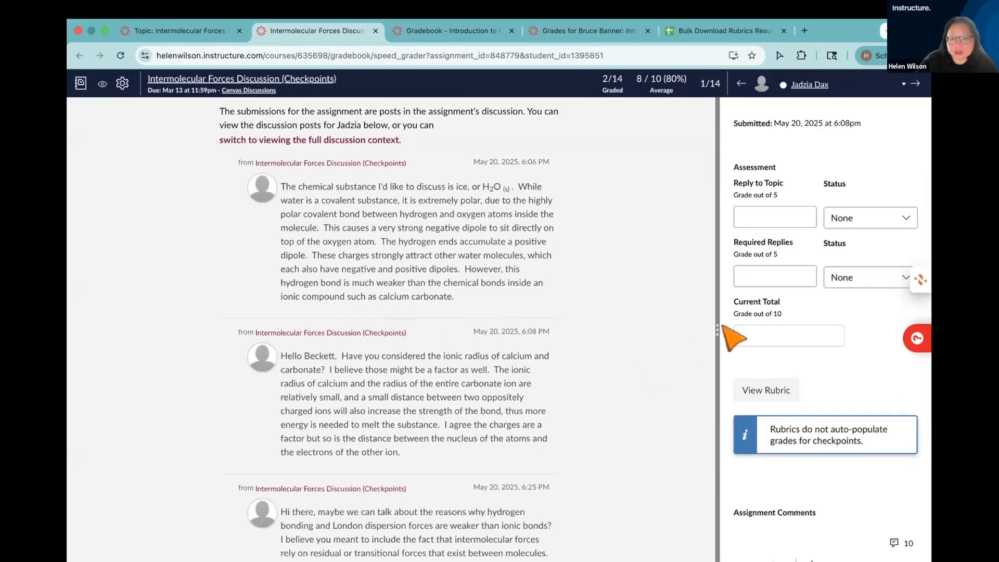
left_click_drag(716, 326, 557, 323)
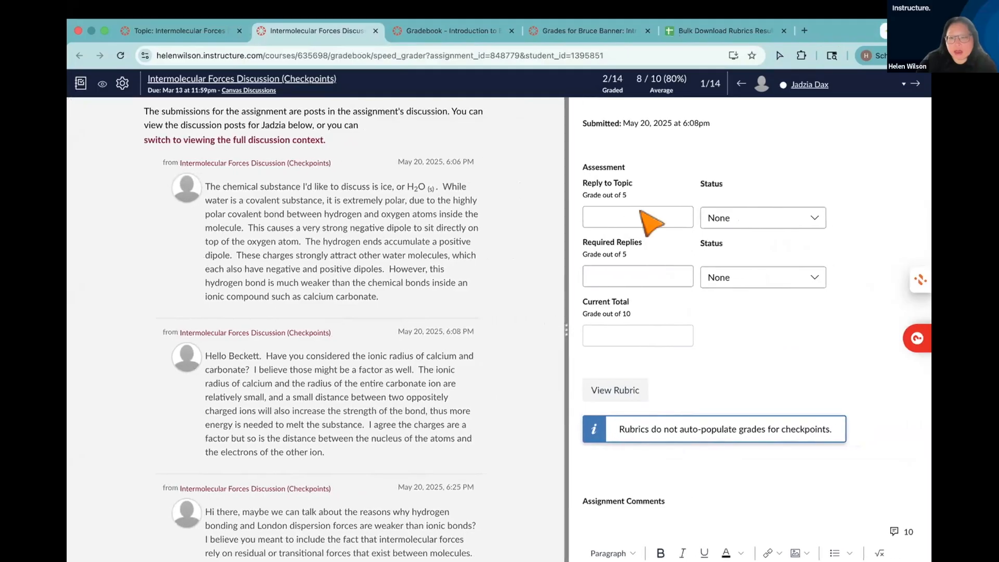
- Examine the Reply to Topic, Required Replies and Current Total grade fields in the assessment area
left_click(603, 221)
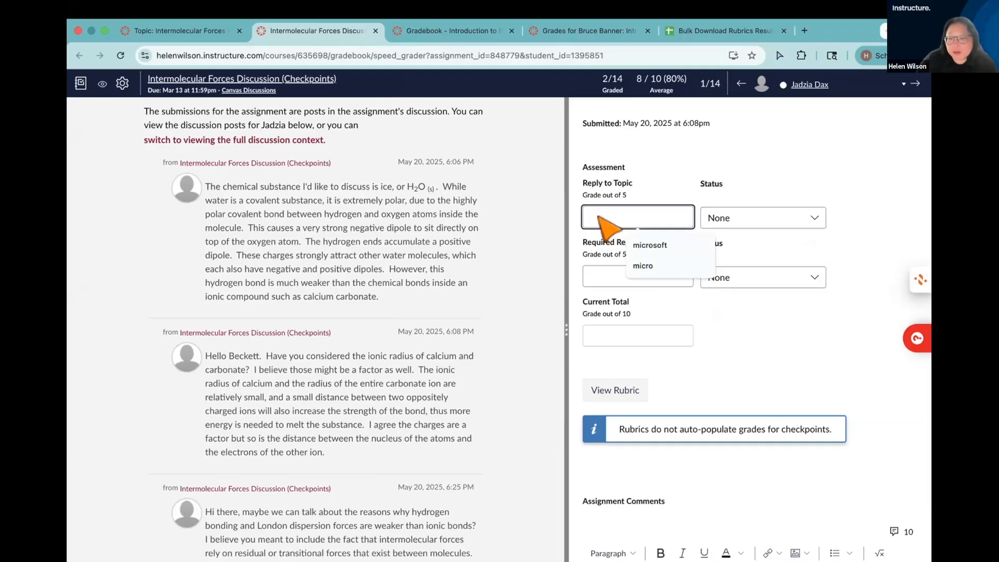
left_click(601, 276)
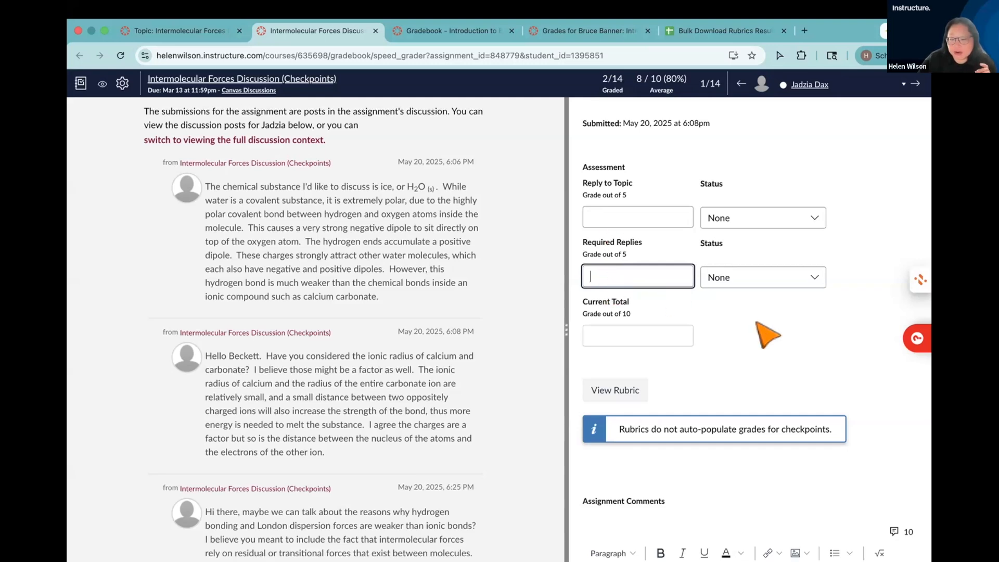
left_click(656, 335)
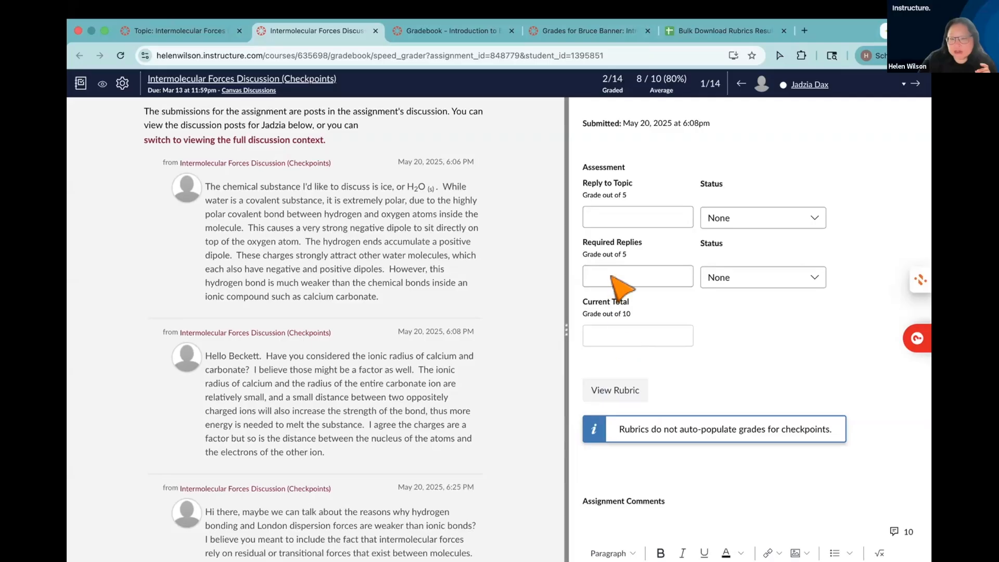
- Rate both Initial Post: Quality & Logic and Peer Engagement (2 Replies) as Full Marks in the rubric and submit the assessment
scroll(749, 363, "down", 5)
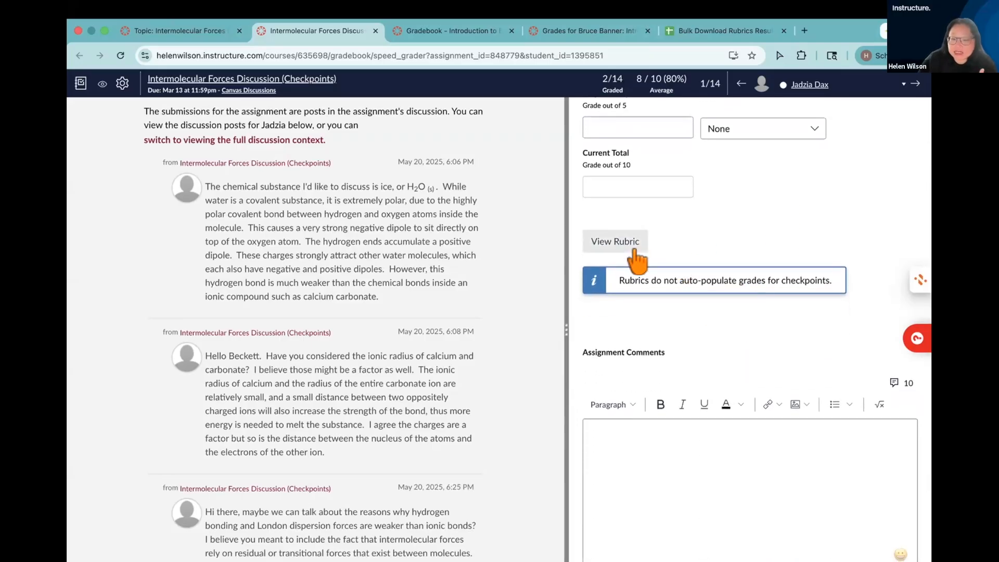
left_click(624, 242)
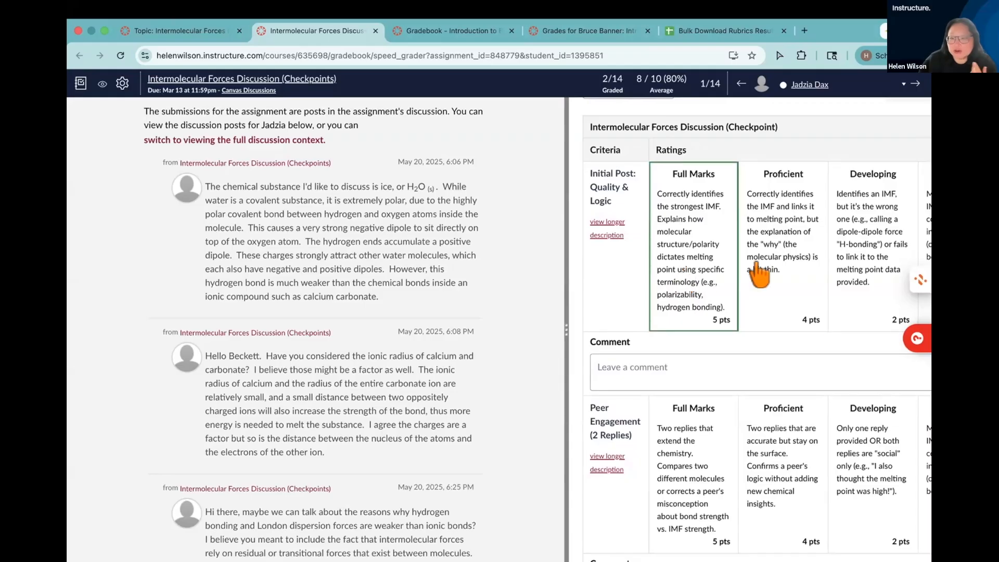
left_click(683, 291)
left_click(695, 454)
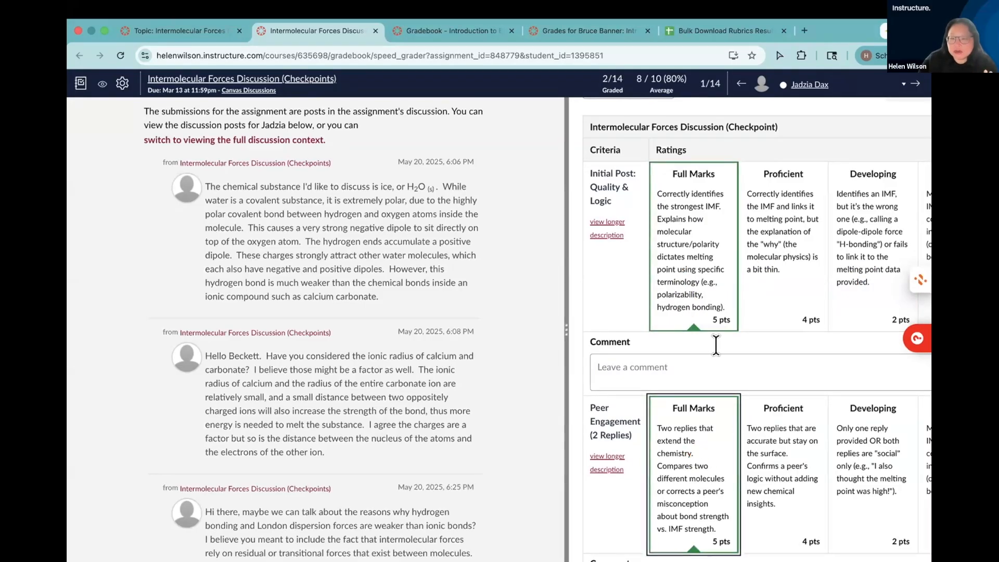
scroll(736, 446, "down", 10)
scroll(833, 364, "right", 2)
left_click(889, 431)
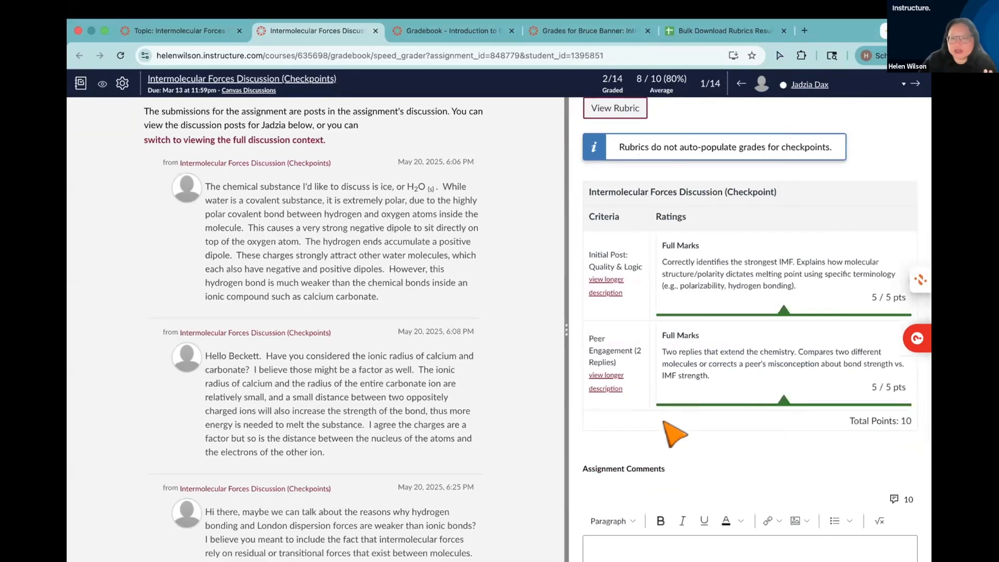
- Enter checkpoint grades of 5 for Reply to Topic and 5 for Required Replies
scroll(848, 427, "up", 6)
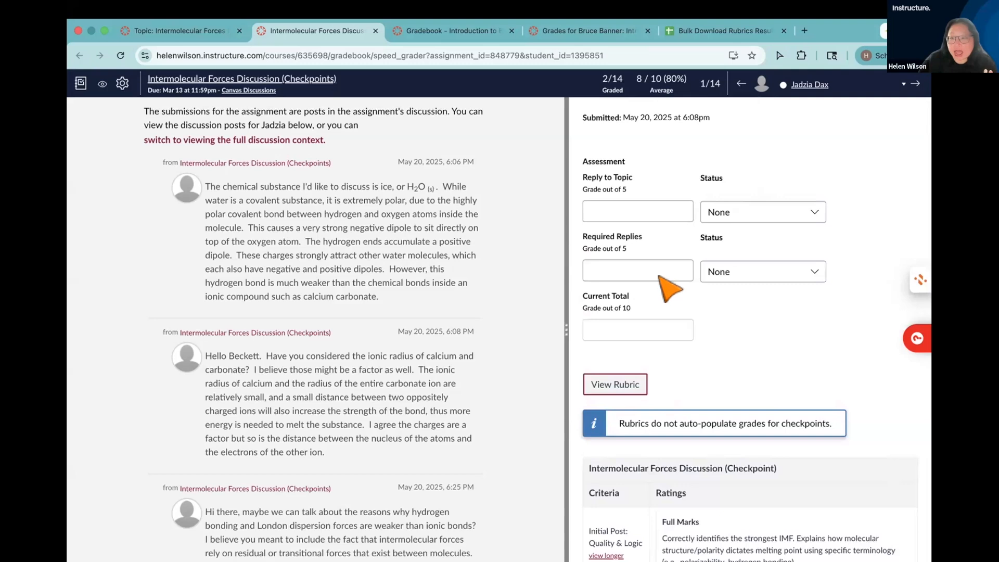
left_click(659, 208)
type("5")
left_click(604, 278)
type("5")
left_click(599, 333)
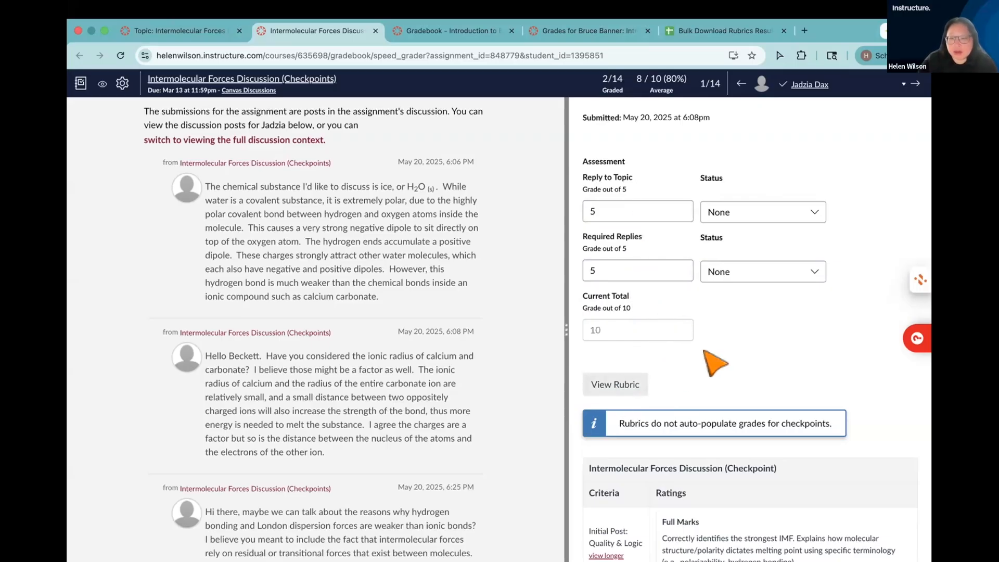
- Widen the grading pane further and review the completed rubric assessment below the checkpoint grades
scroll(715, 362, "down", 5)
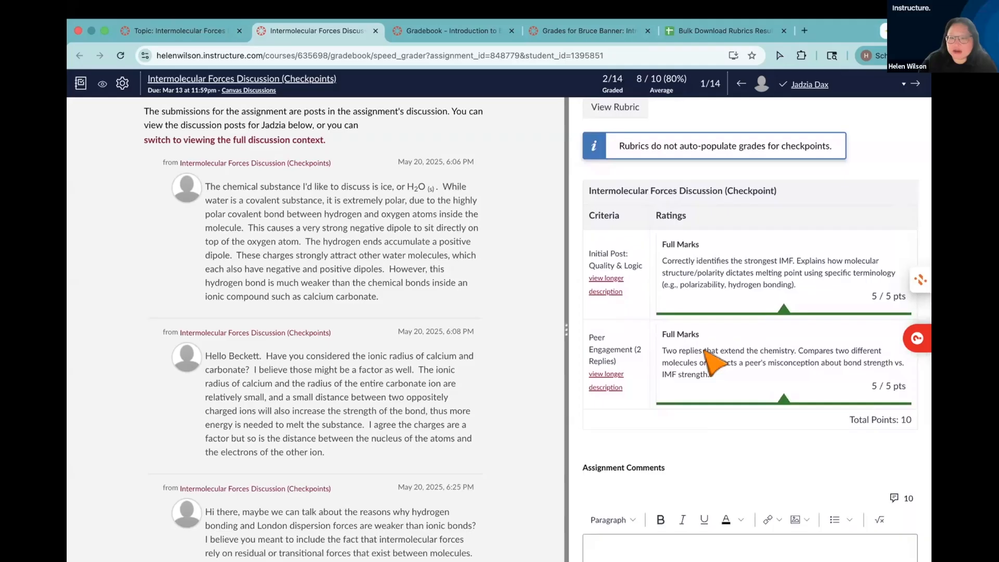
left_click_drag(566, 328, 492, 326)
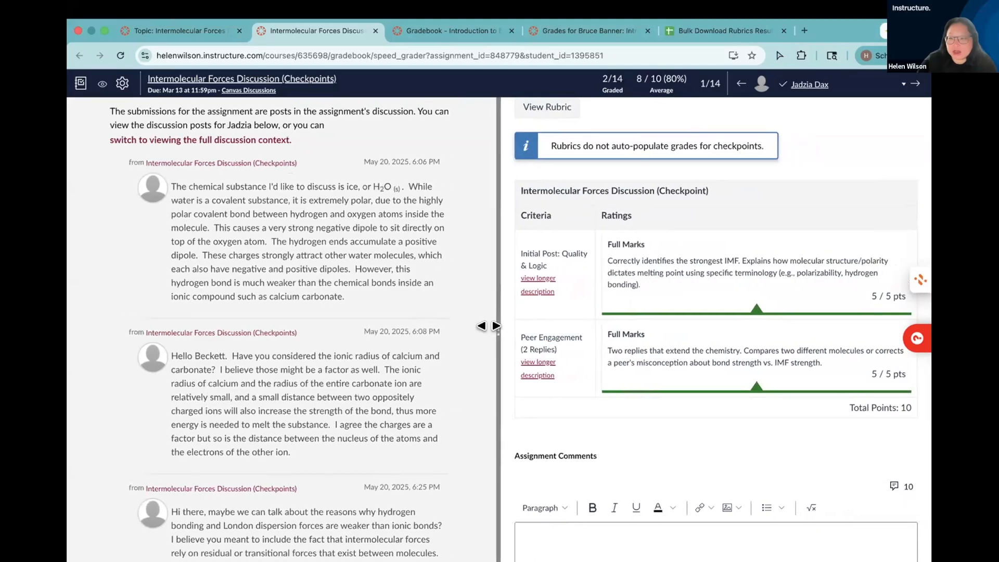
scroll(657, 370, "up", 3)
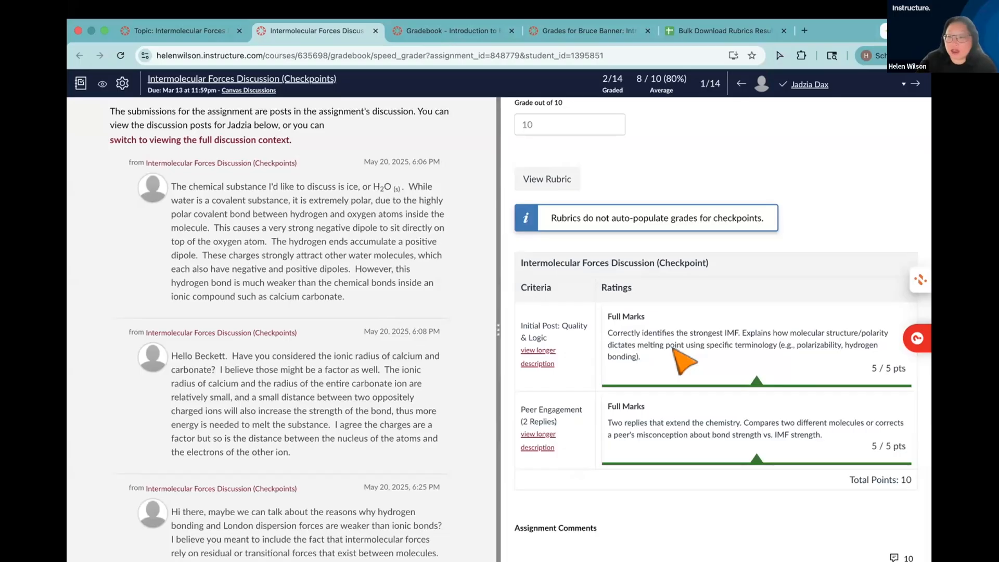
- Switch to the Calculus course window and open 3.6 | Unit 3 Problem Set from its modules to check the rubric's self-assessment option
scroll(677, 348, "up", 5)
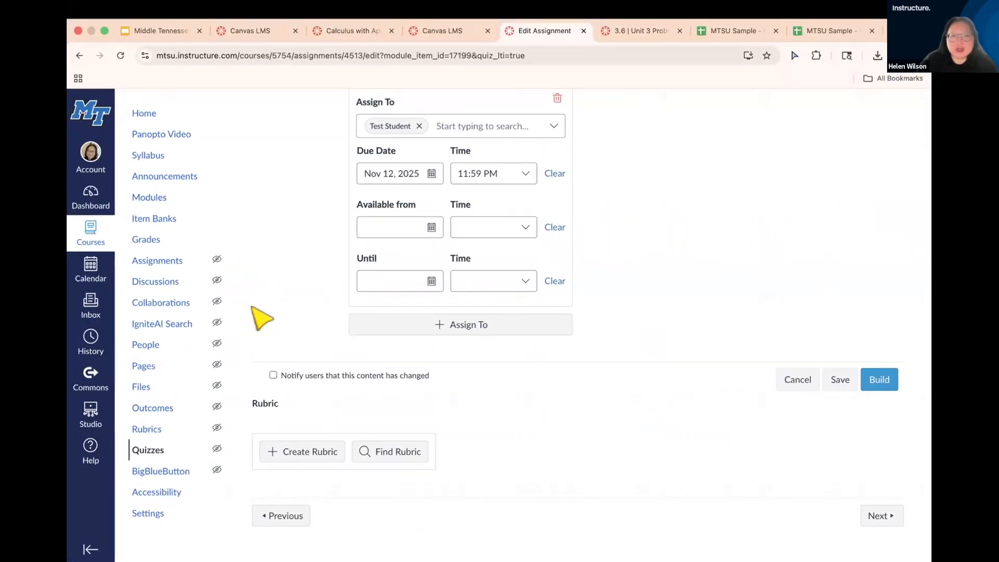
scroll(262, 318, "up", 15)
scroll(262, 318, "up", 5)
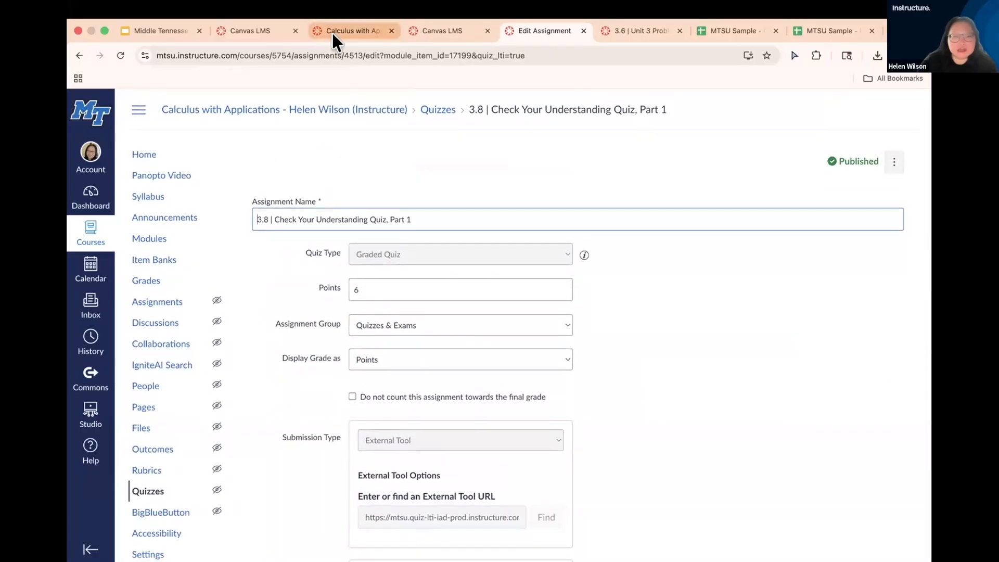
left_click(332, 31)
left_click(136, 239)
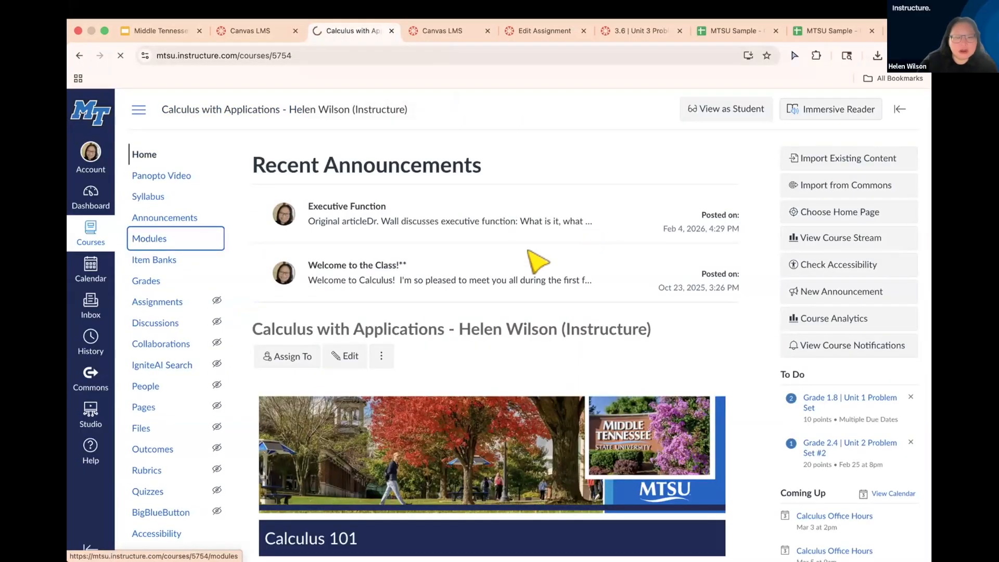
scroll(531, 424, "down", 2)
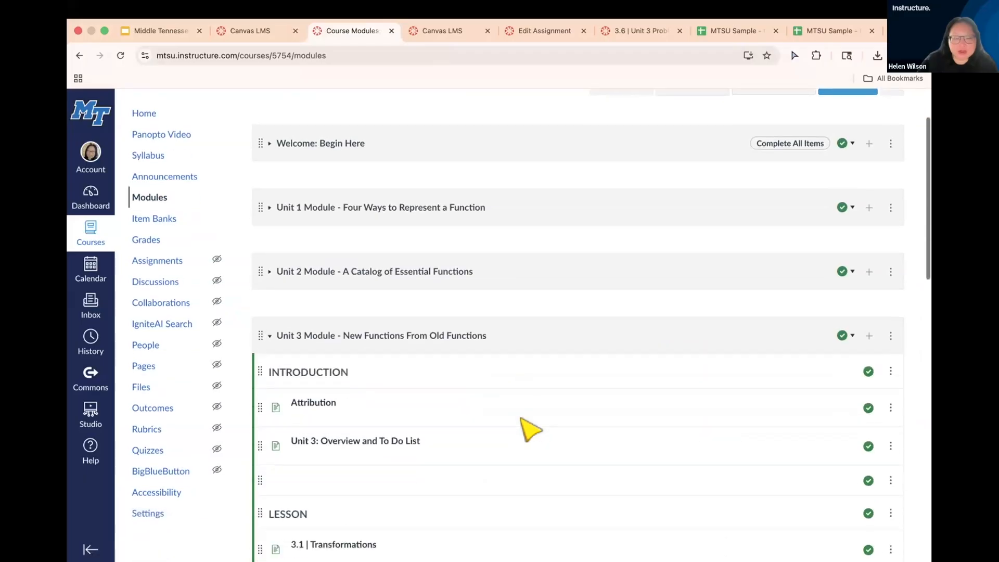
scroll(531, 429, "down", 10)
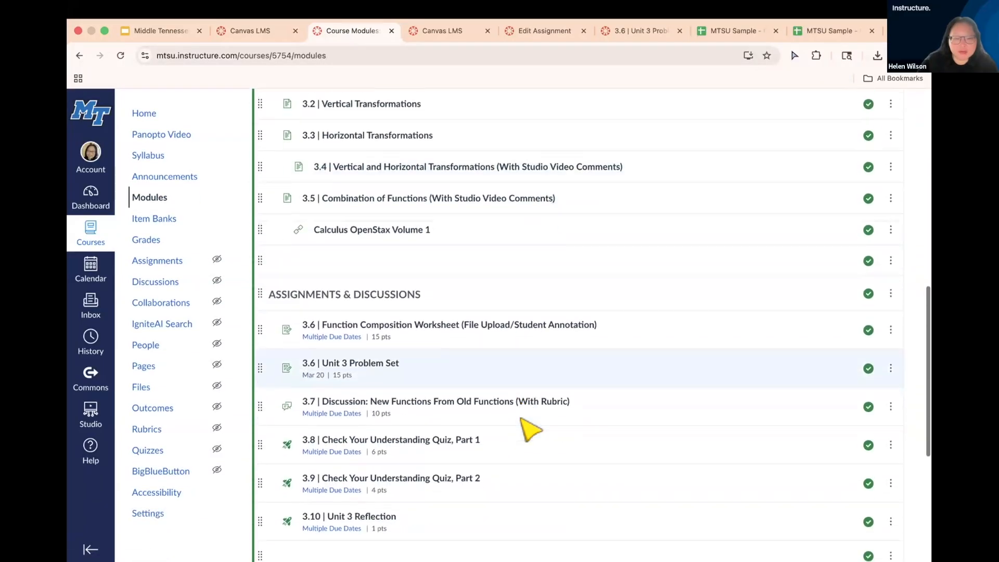
scroll(526, 424, "down", 2)
left_click(364, 290)
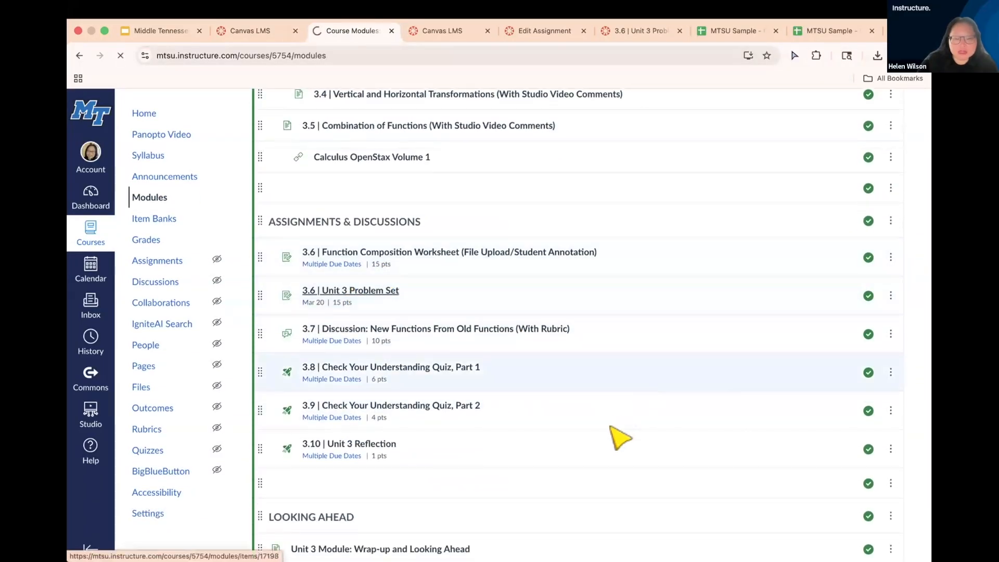
scroll(602, 468, "down", 3)
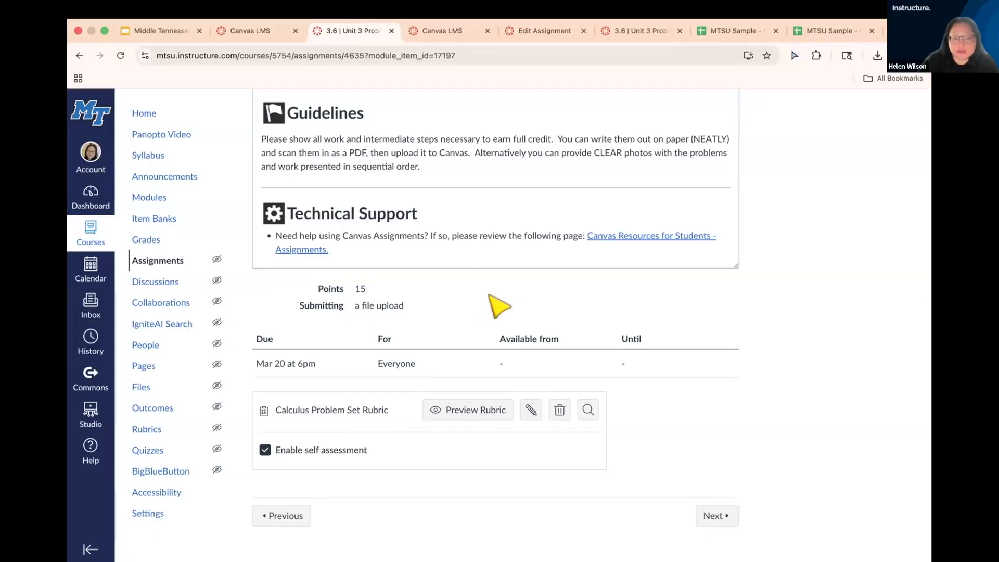
- Switch to the student's browser window and look over the 3.6 | Unit 3 Problem Set submission page
key("ctrl+Right")
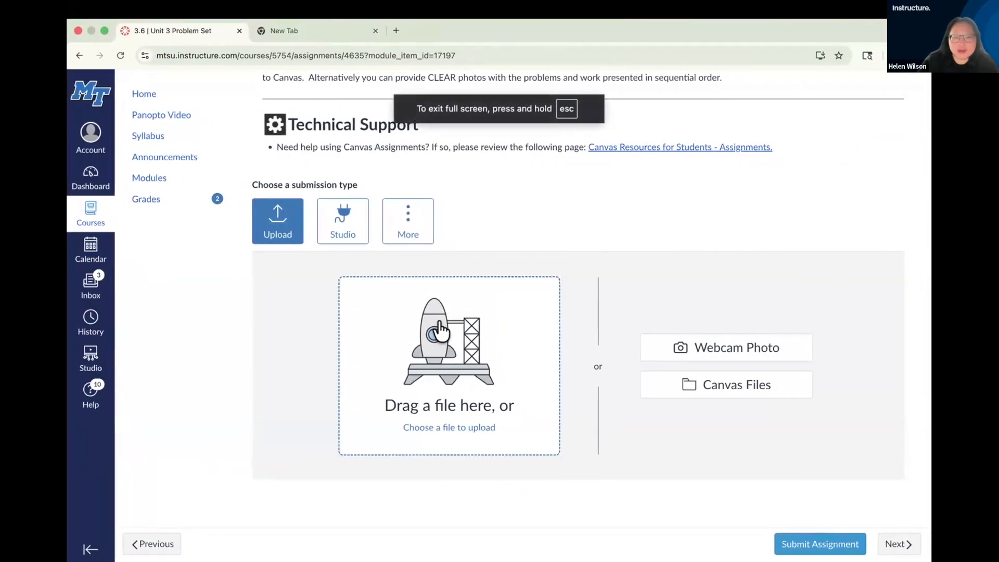
scroll(440, 327, "up", 7)
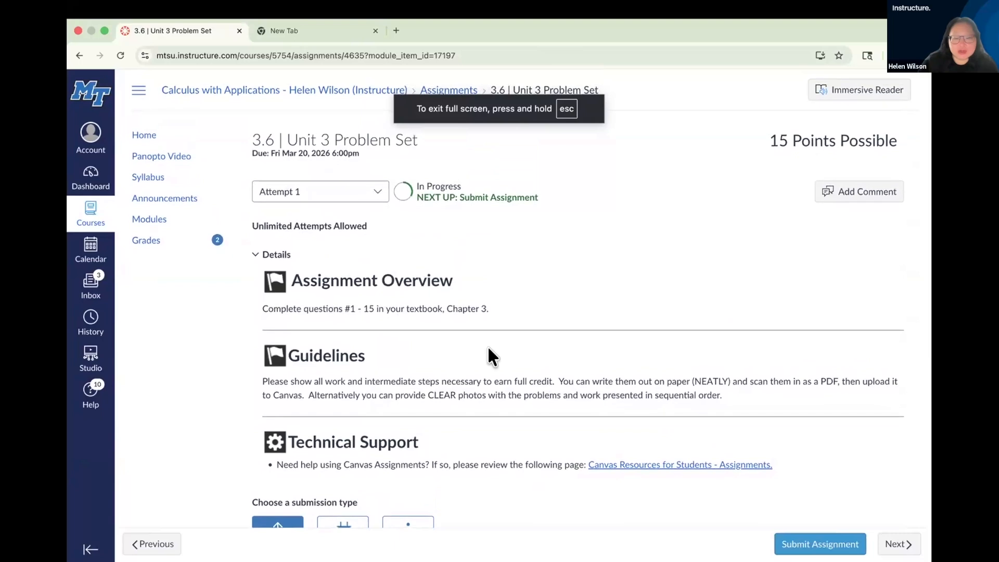
scroll(489, 356, "down", 5)
scroll(487, 345, "down", 2)
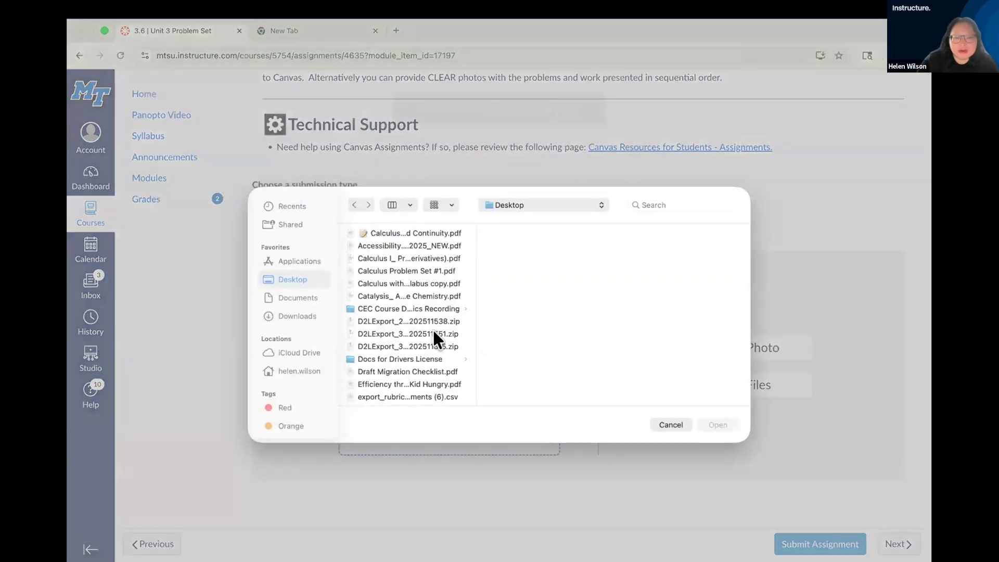
- Upload Calculus I_ Problem Set – Chapter 3 (Derivatives).pdf from the Desktop and submit the assignment
left_click(432, 329)
scroll(430, 347, "down", 7)
scroll(431, 350, "down", 2)
scroll(430, 348, "up", 3)
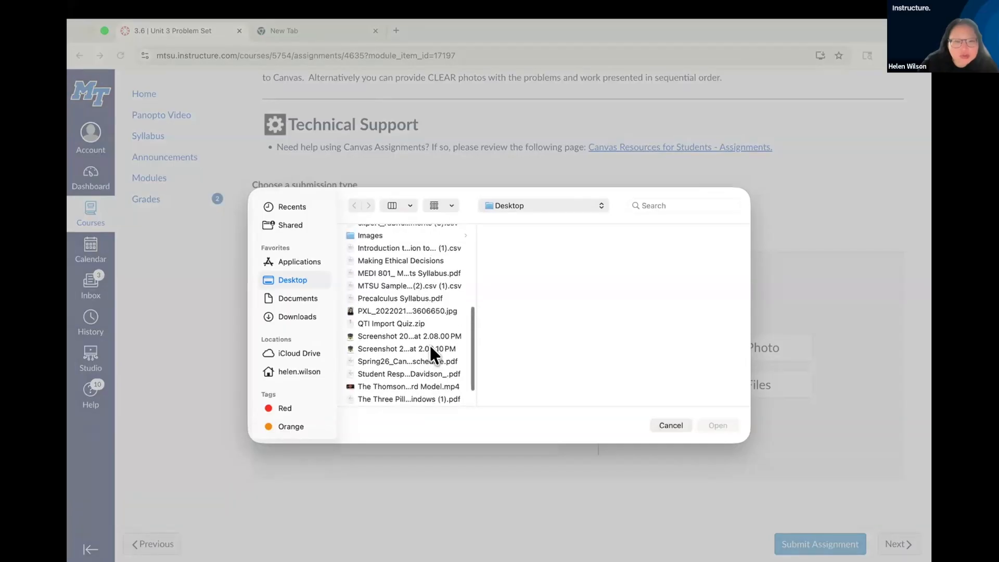
scroll(430, 349, "up", 4)
scroll(429, 345, "up", 2)
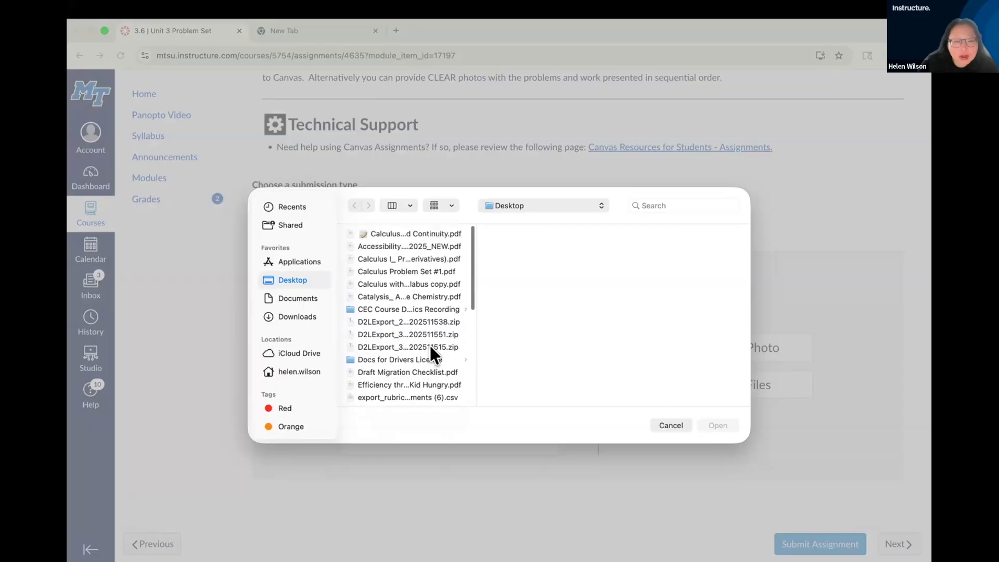
left_click(407, 258)
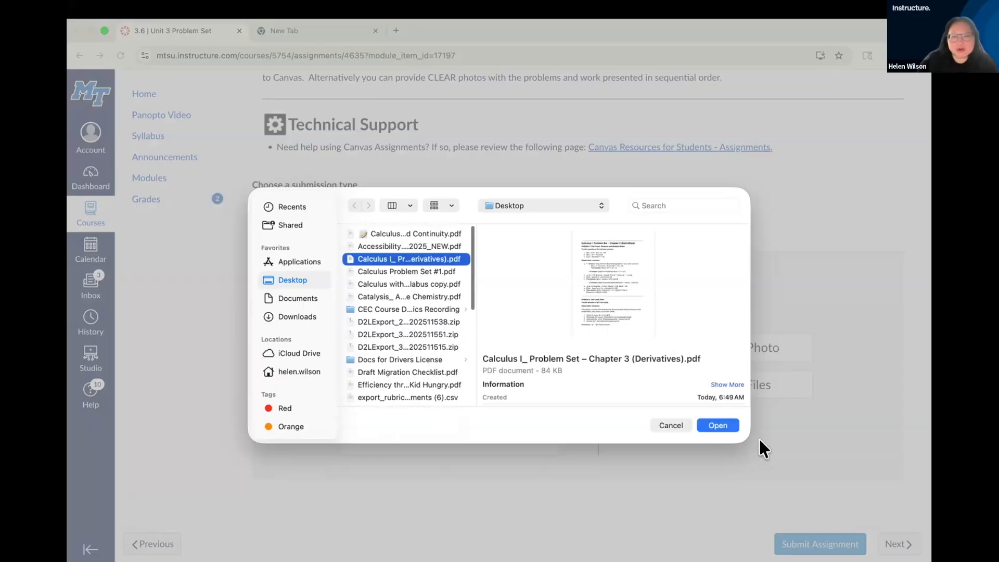
left_click(709, 424)
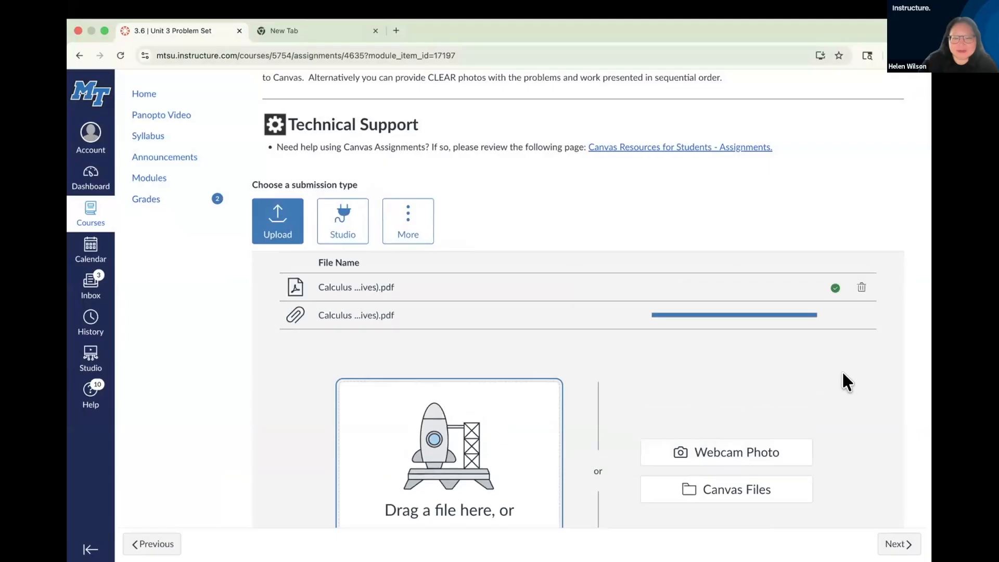
scroll(849, 370, "down", 2)
left_click(820, 543)
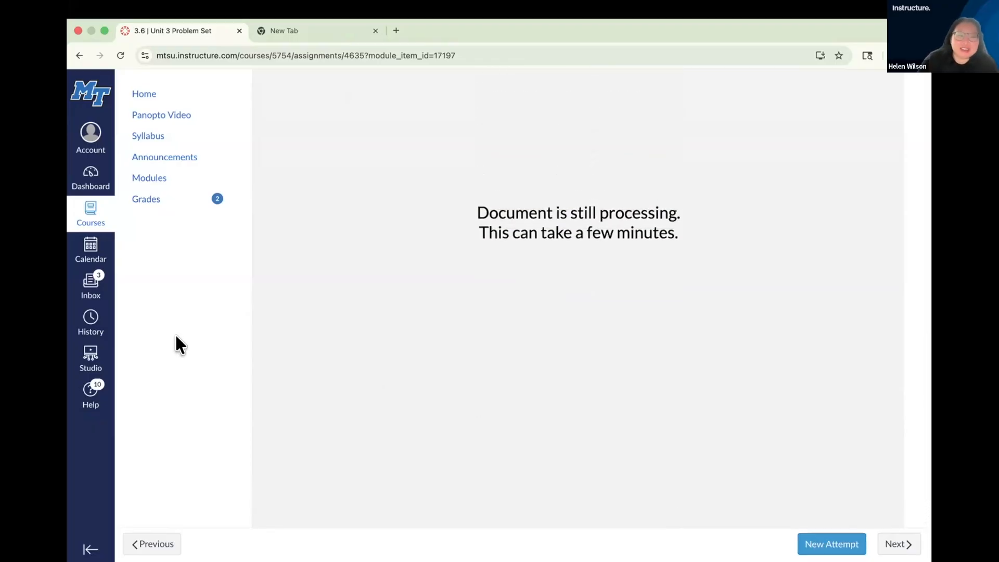
- Reload the submitted assignment page and review the Calculus Problem Set Rubric and the uploaded file
scroll(176, 337, "up", 10)
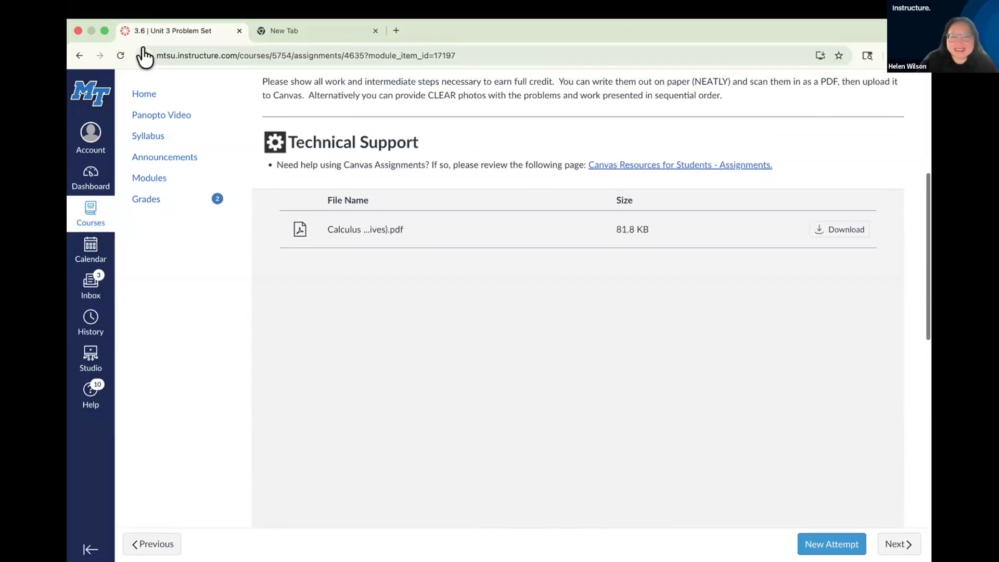
left_click(124, 55)
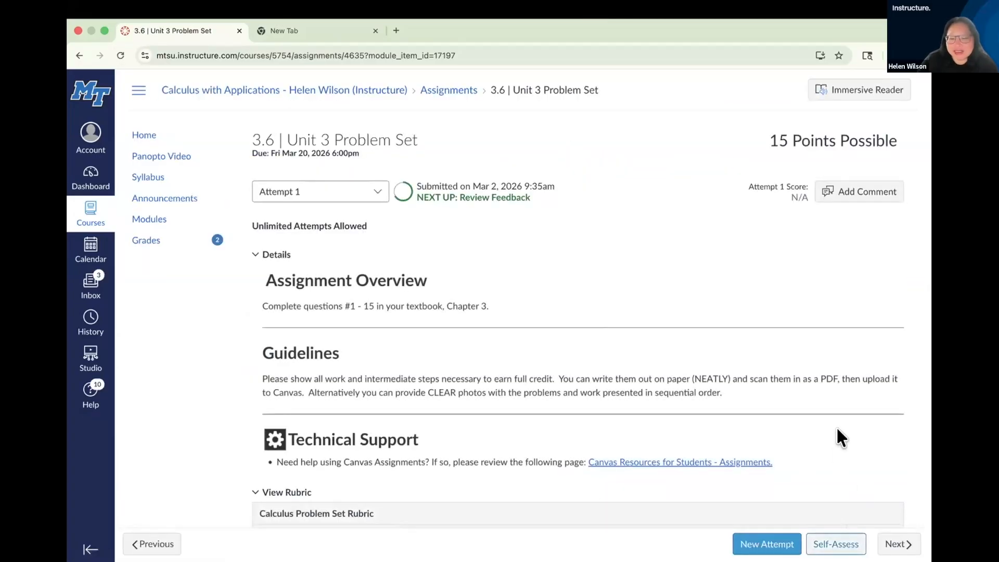
scroll(839, 437, "down", 5)
scroll(838, 433, "down", 4)
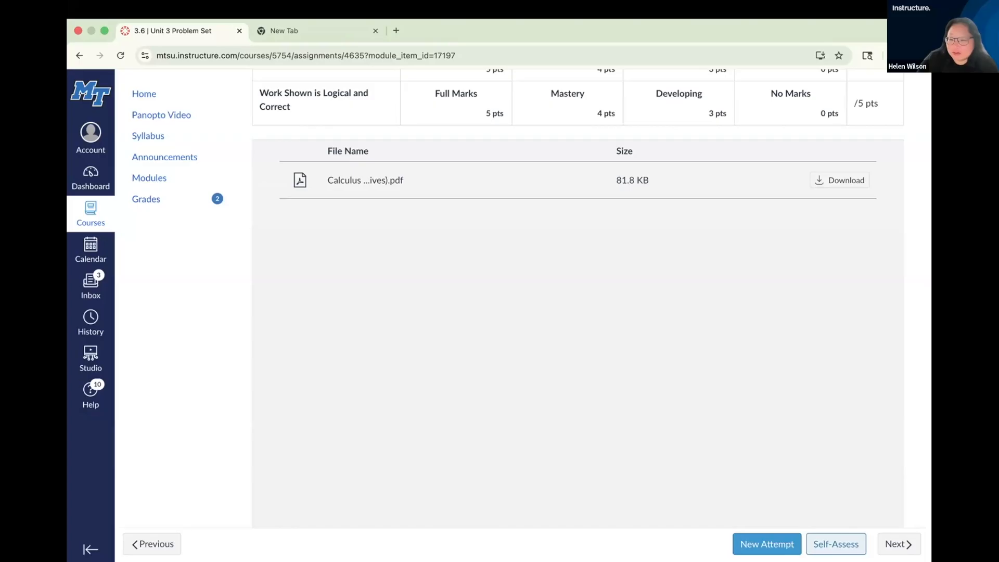
- Open the rubric self-assessment and rate both Correct Answers and Work Shown is Logical and Correct at 2 (Mastery)
left_click(836, 544)
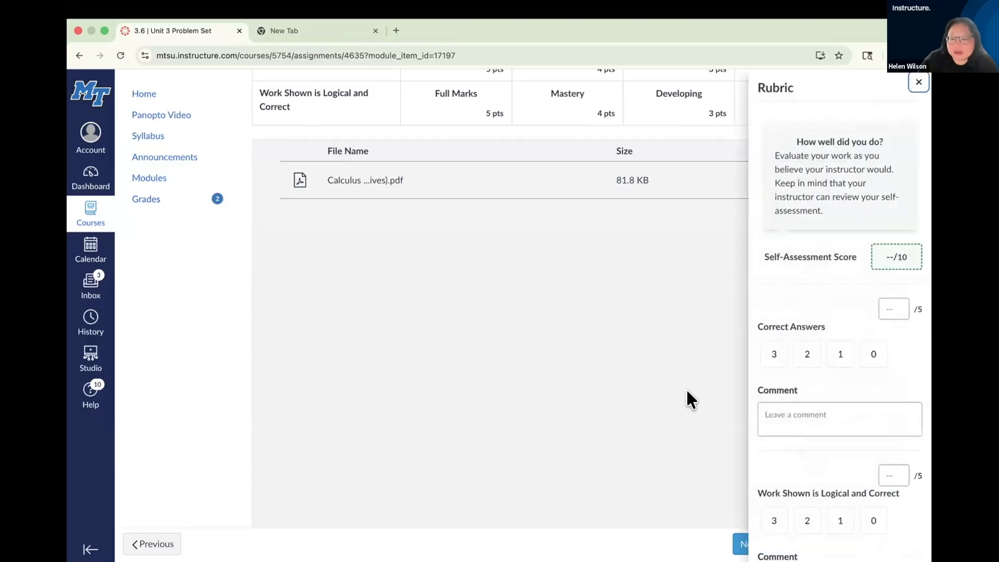
scroll(870, 387, "down", 3)
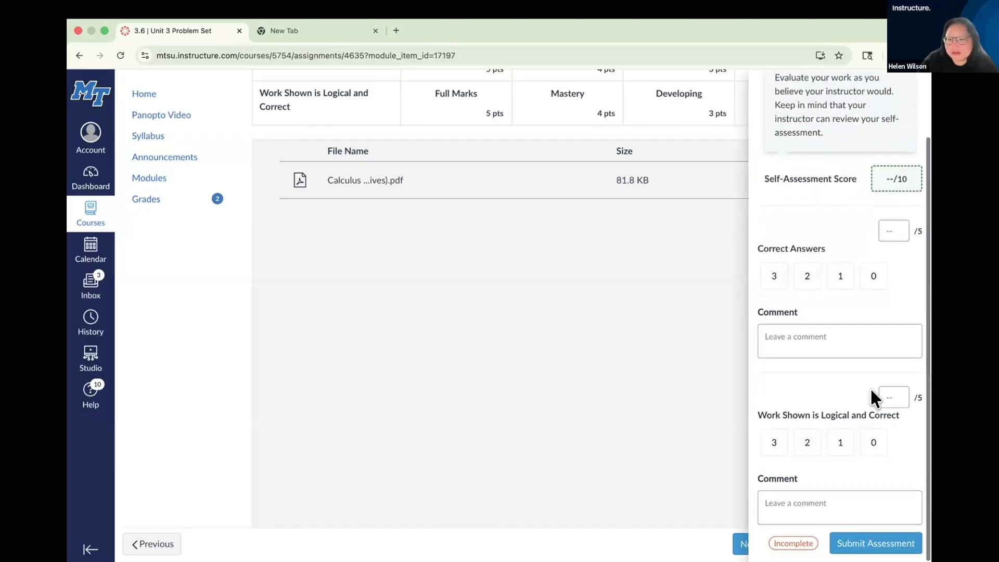
left_click(804, 276)
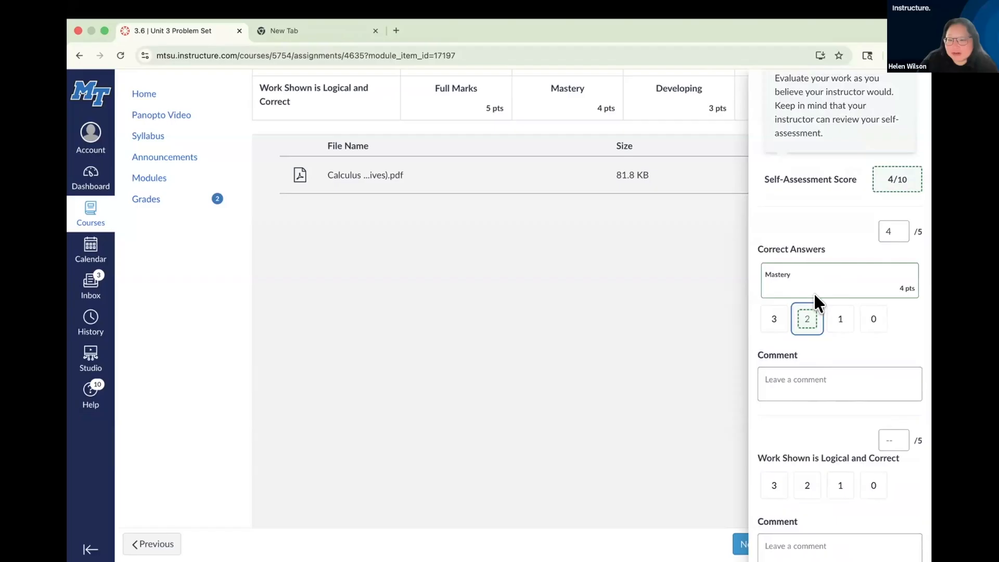
scroll(853, 392, "down", 3)
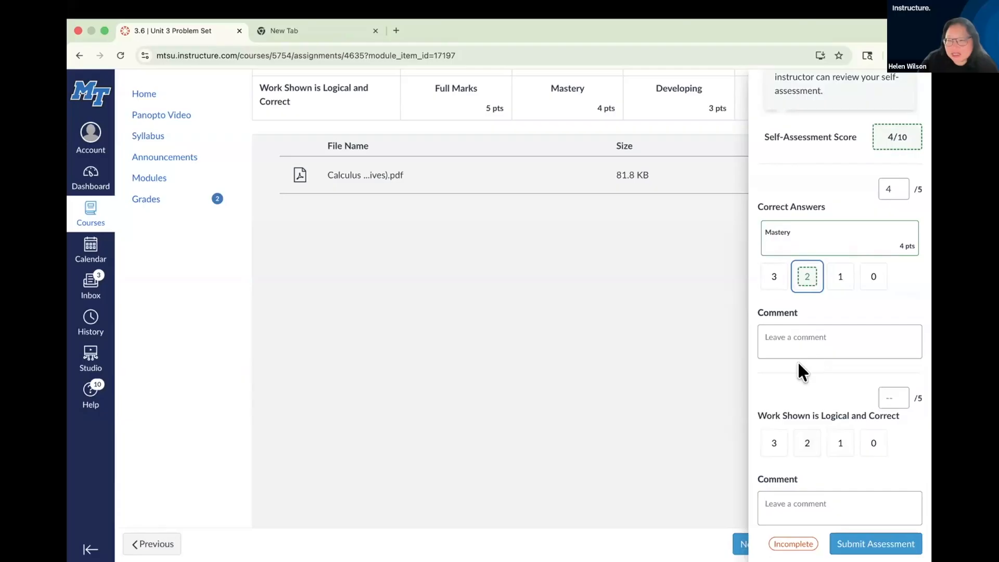
scroll(799, 364, "down", 4)
left_click(804, 442)
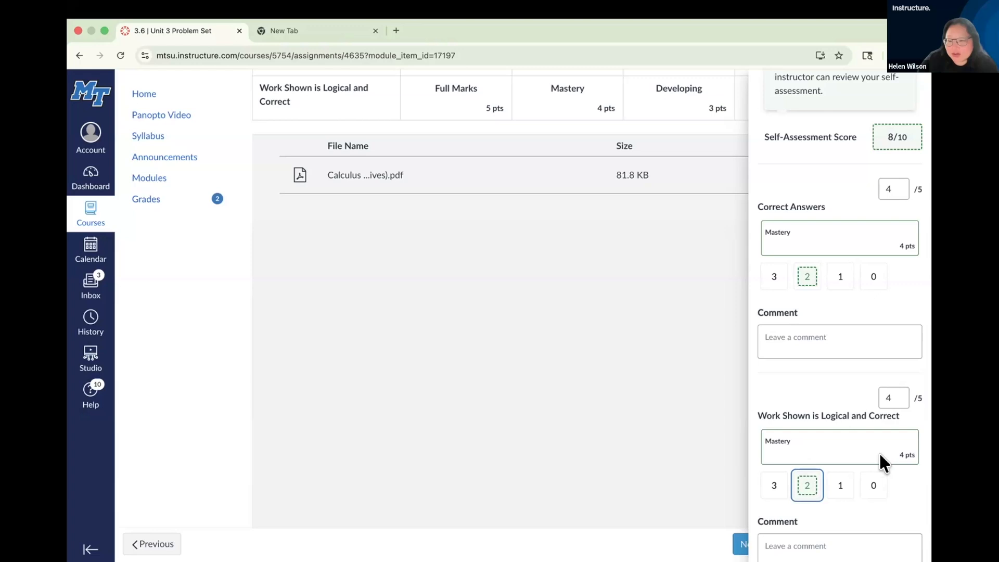
- Comment "I think I'd have a 2 because..." on Correct Answers and "I think I'd have a 2 here because..." on Work Shown, and submit the self-assessment
scroll(879, 451, "down", 2)
left_click(785, 287)
type("I think I'd have a 2 because...")
left_click(764, 498)
type("I think")
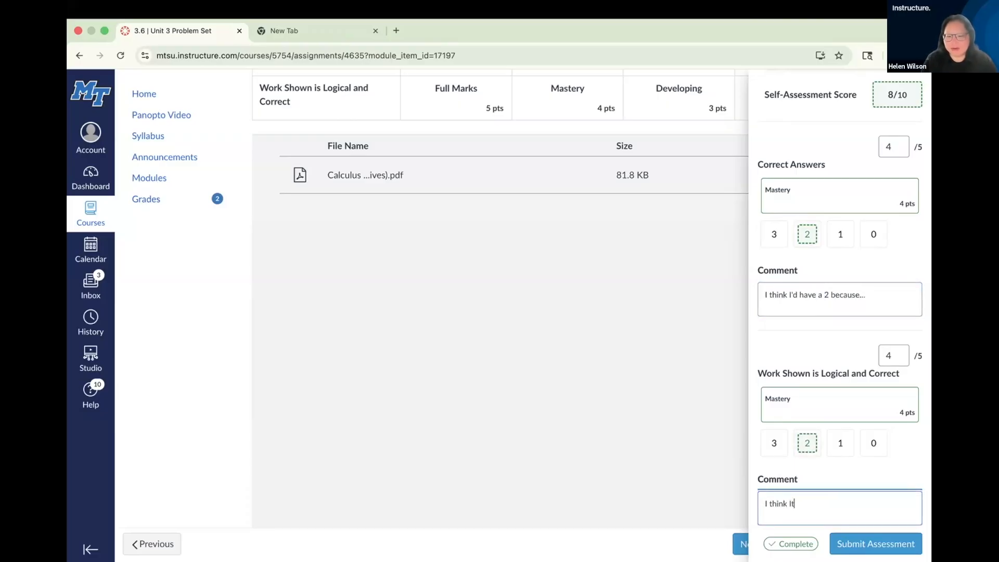
type(" I'd have a 2 here because...")
left_click(875, 543)
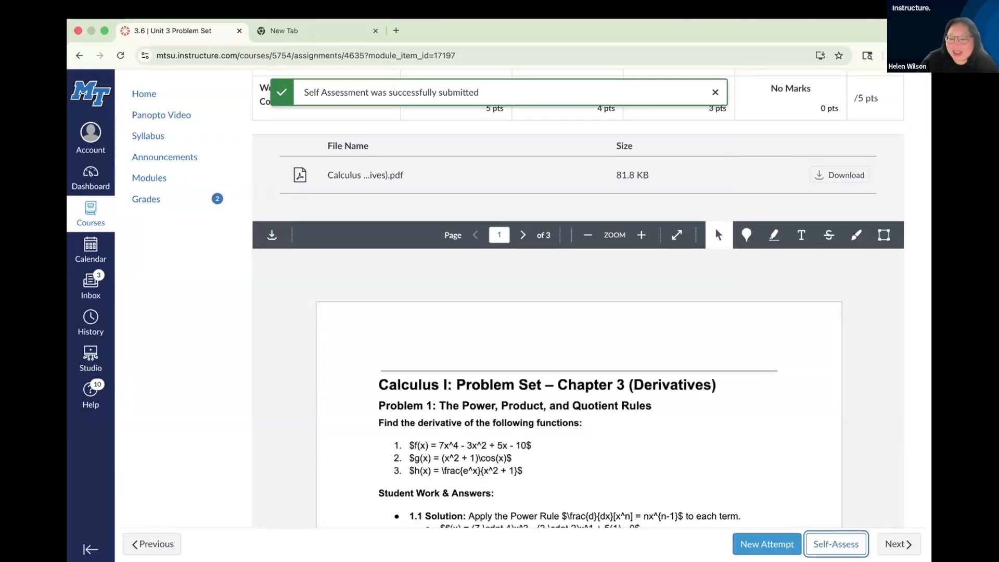
- Reopen the submitted self-assessment, review its ratings and comments, and close it
left_click(836, 544)
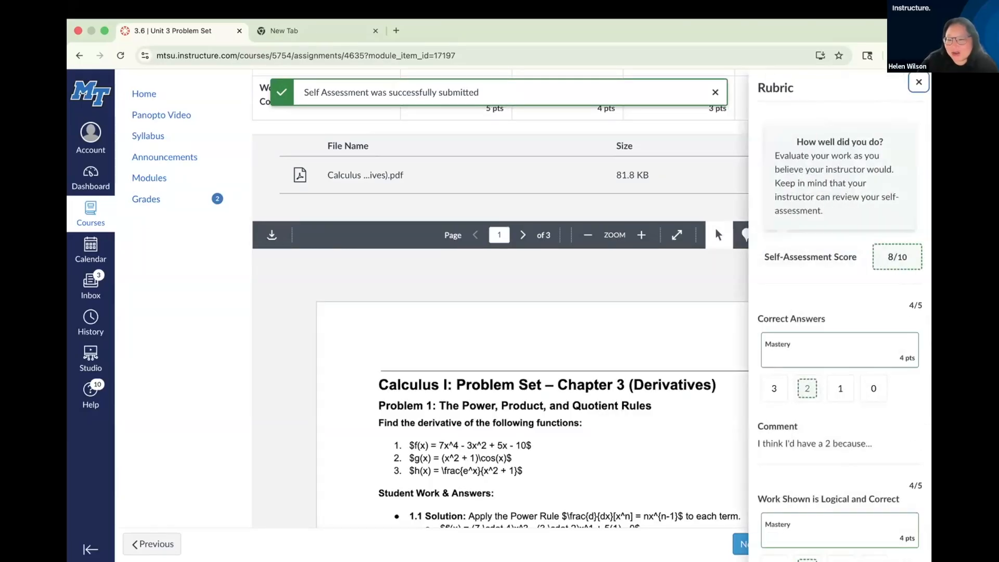
scroll(839, 410, "down", 2)
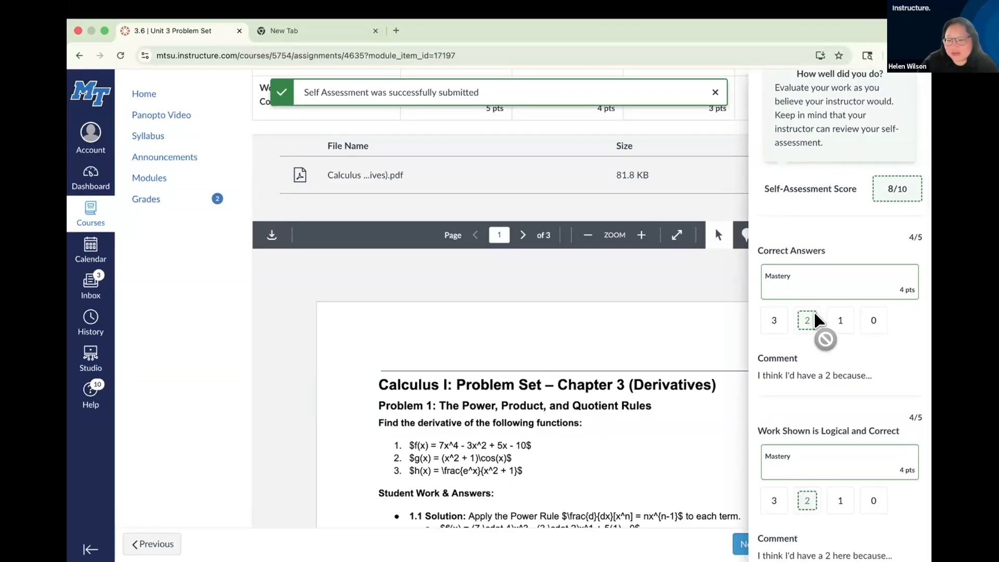
scroll(817, 428, "up", 2)
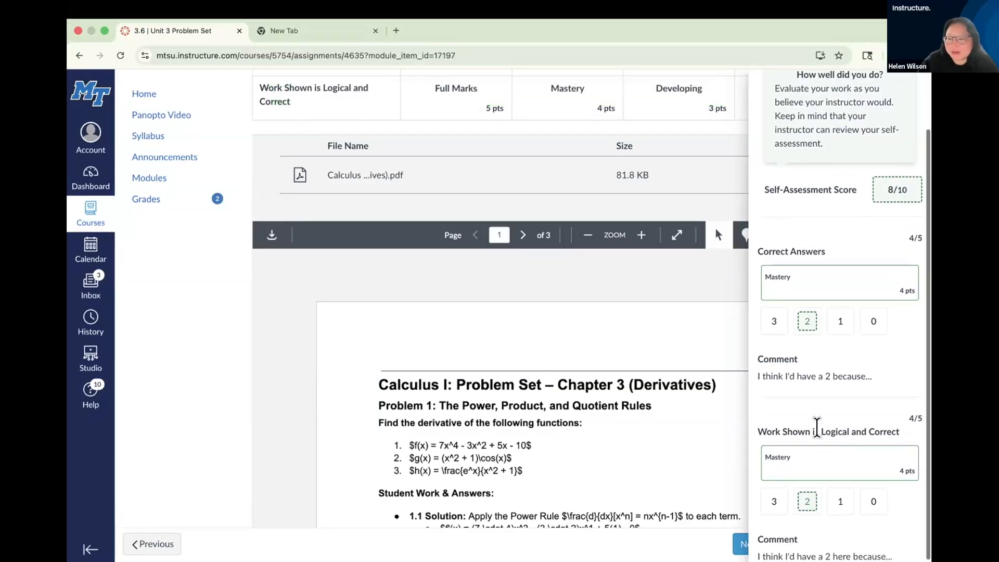
left_click(915, 84)
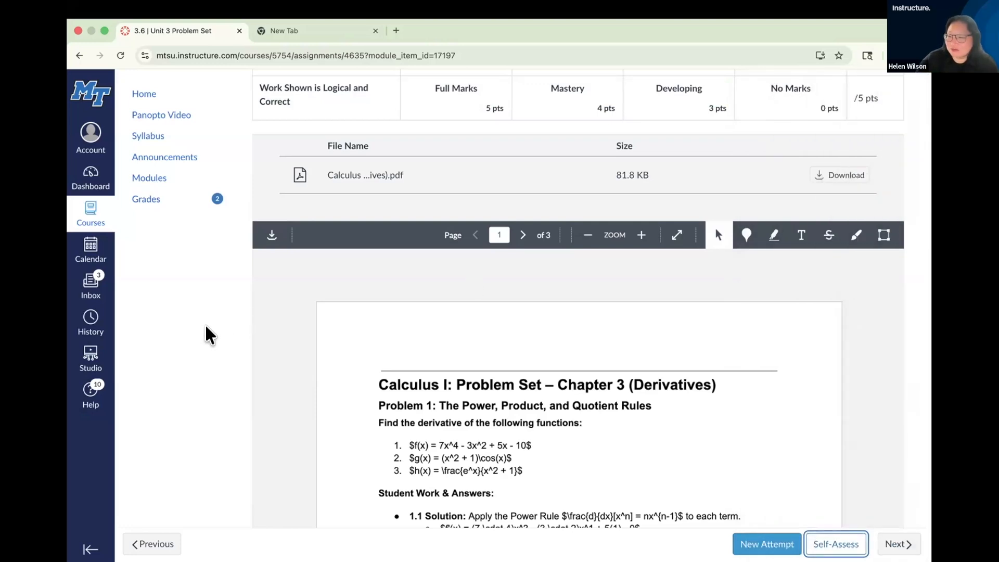
- Switch to the instructor's window, reload the assignment, open its submission in SpeedGrader and widen the grading pane
key("ctrl+Left")
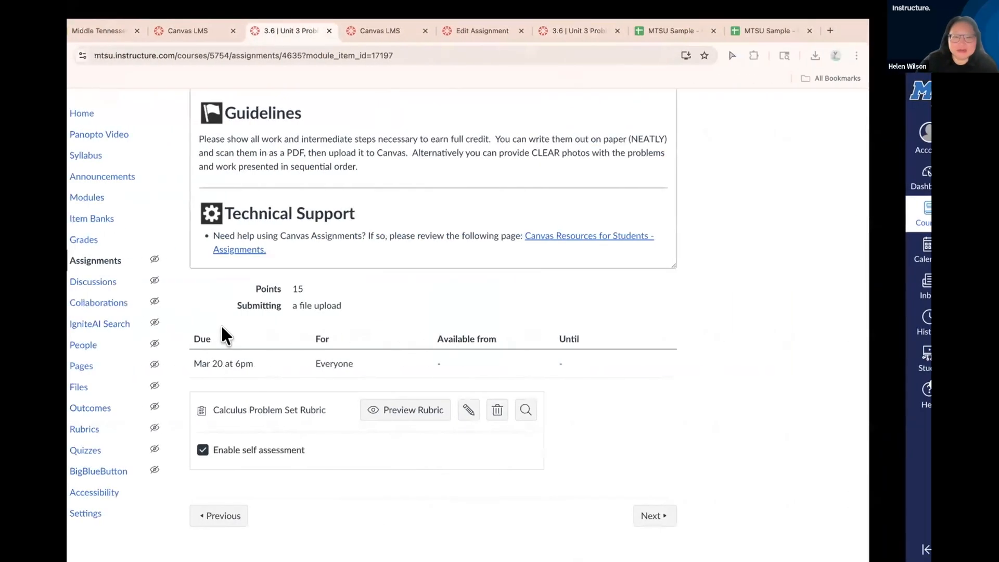
left_click(121, 56)
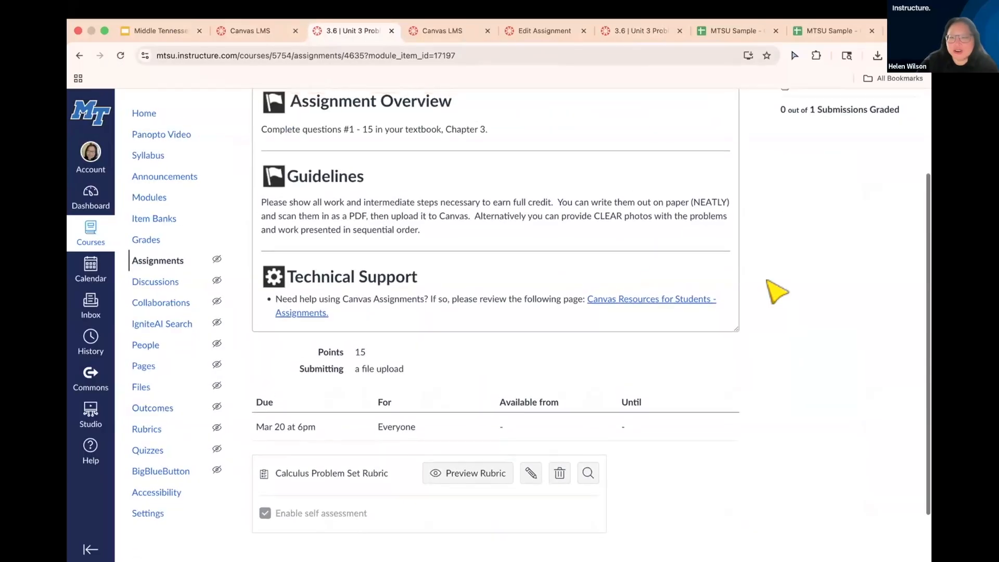
left_click(811, 177)
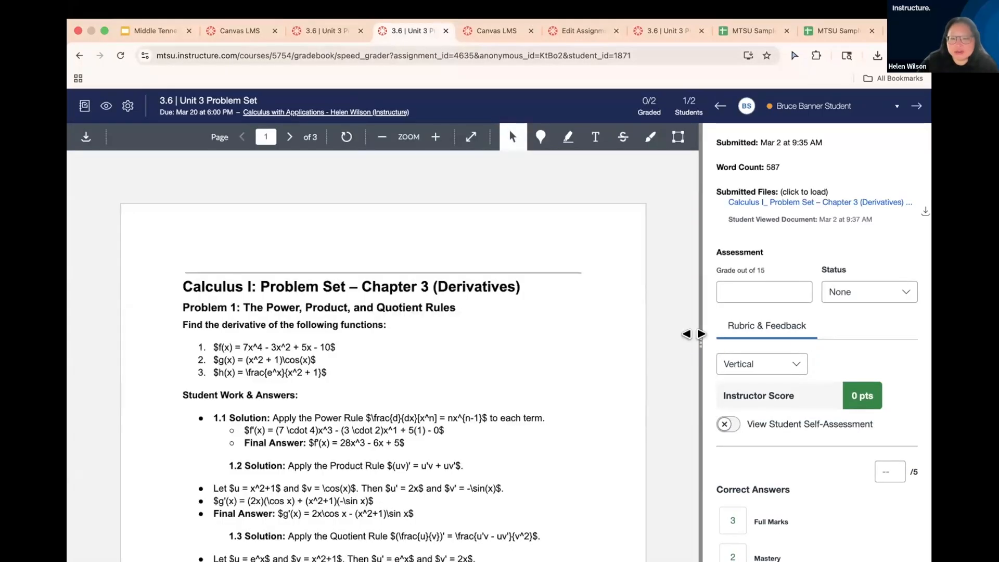
left_click_drag(720, 332, 585, 333)
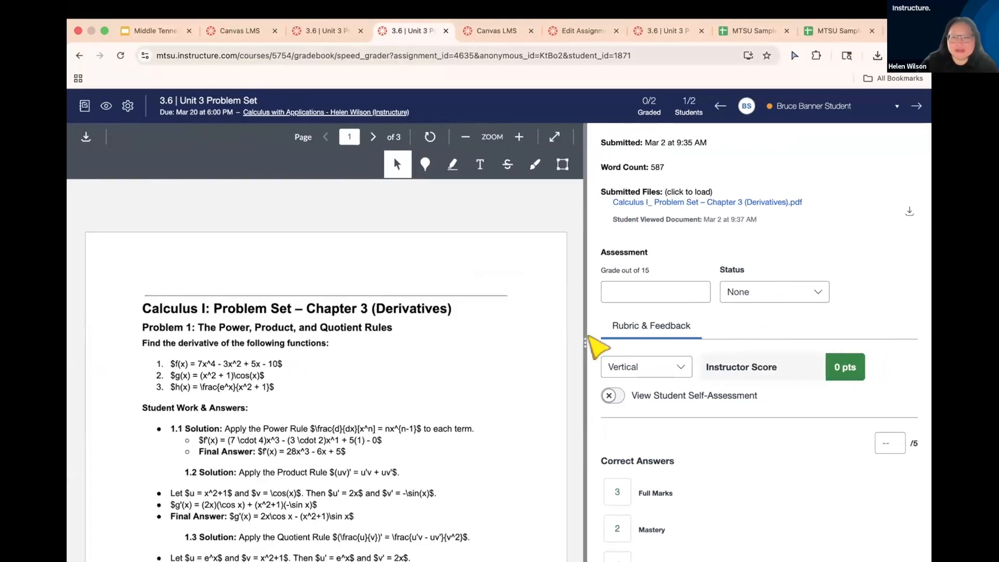
- Set the Calculus Problem Set Rubric to the Traditional view for grading
scroll(763, 478, "down", 3)
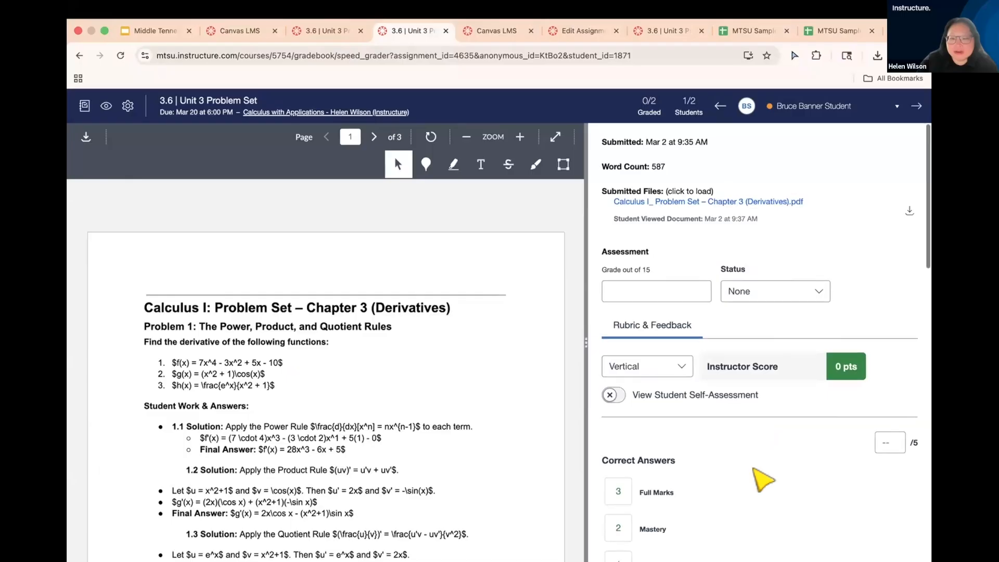
scroll(763, 479, "down", 2)
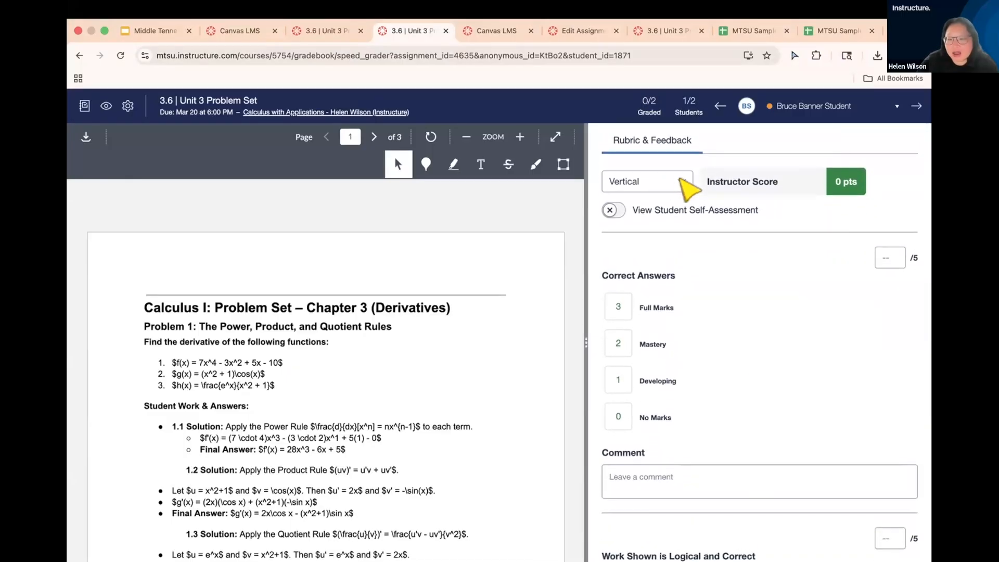
left_click(686, 183)
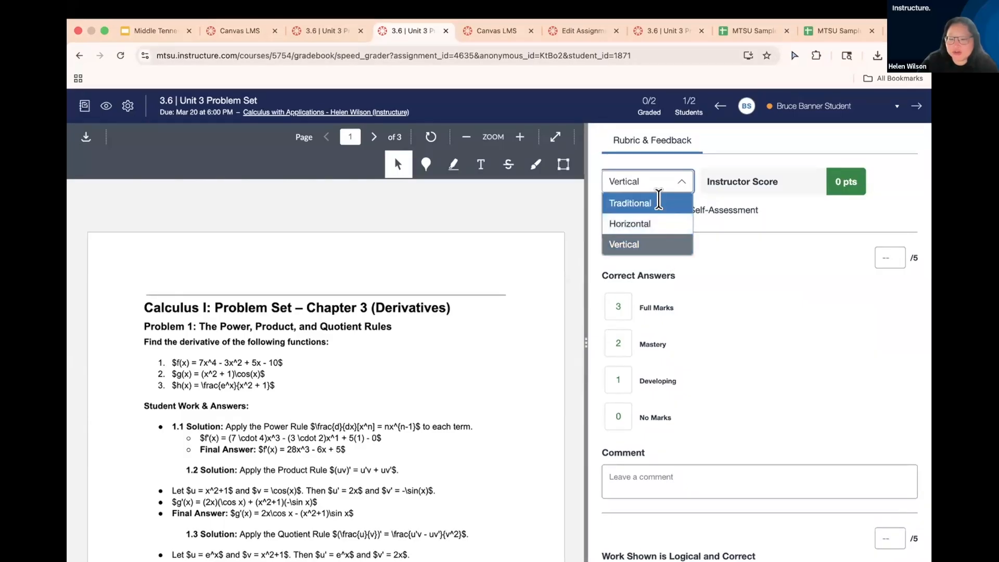
left_click(657, 202)
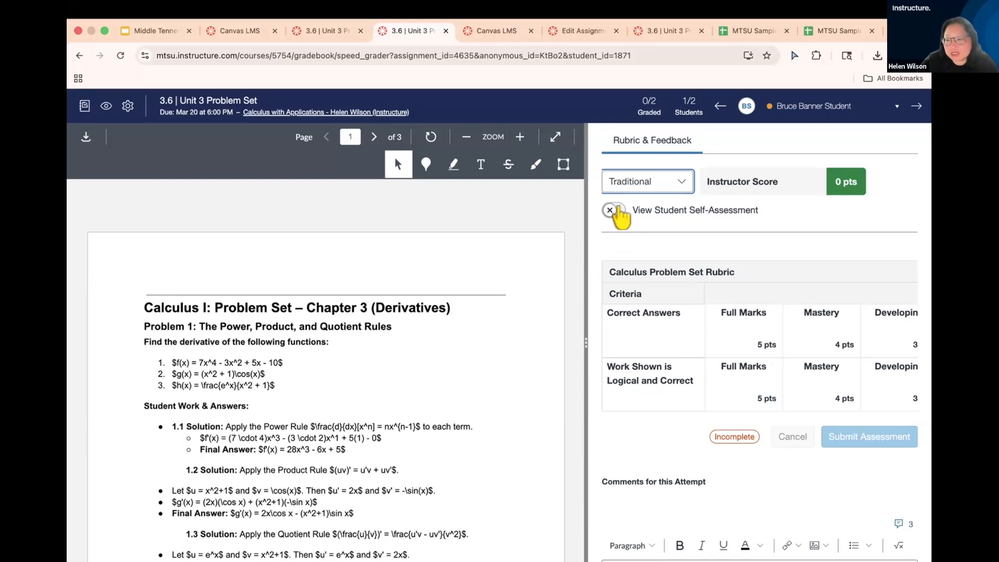
- Show the student's self-assessment on the rubric and examine the self-assigned ratings
left_click(615, 207)
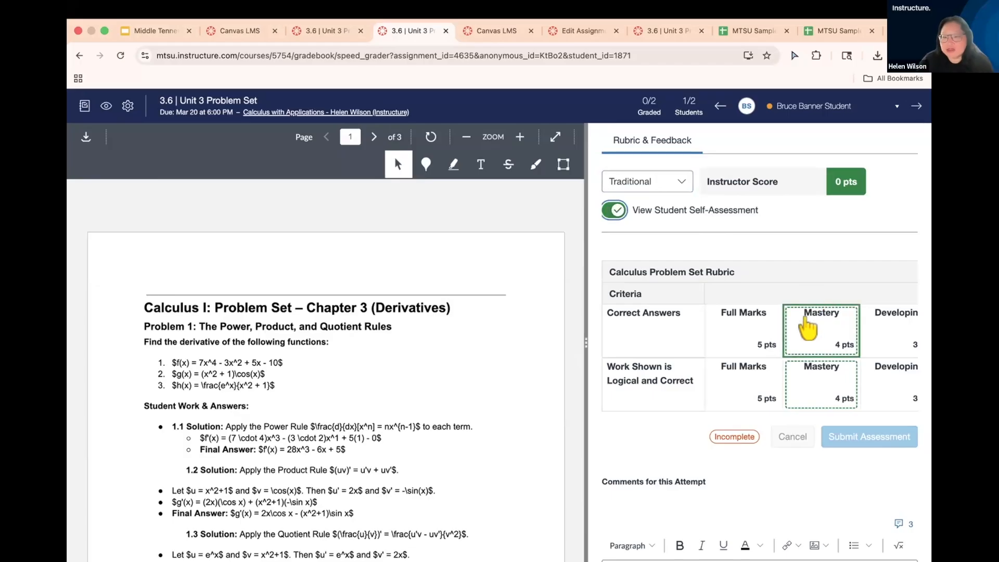
scroll(808, 328, "up", 5)
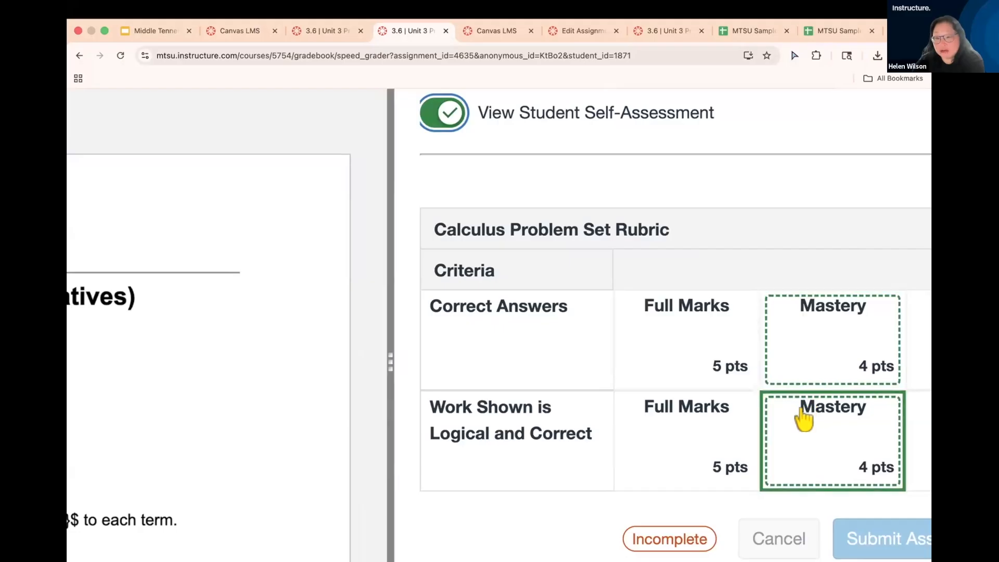
scroll(804, 417, "down", 5)
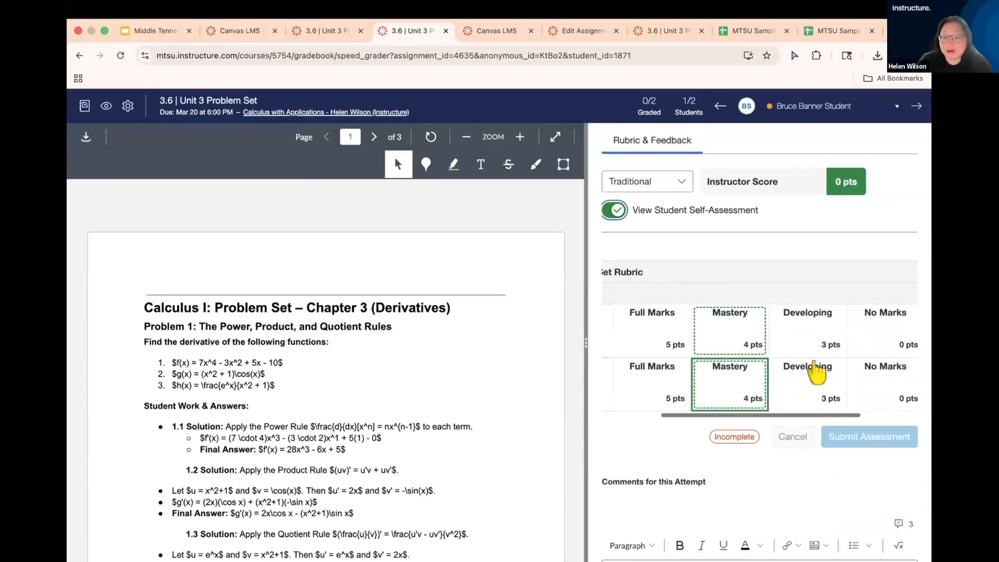
scroll(817, 372, "right", 5)
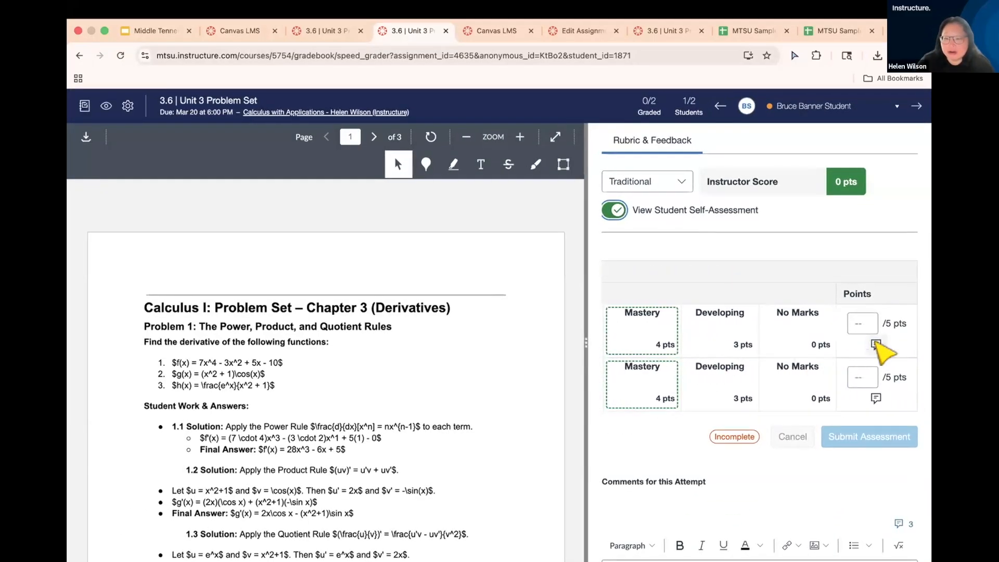
- Open the comments for both rubric criteria to read the student's self-assessment remarks
left_click(877, 344)
scroll(786, 379, "left", 5)
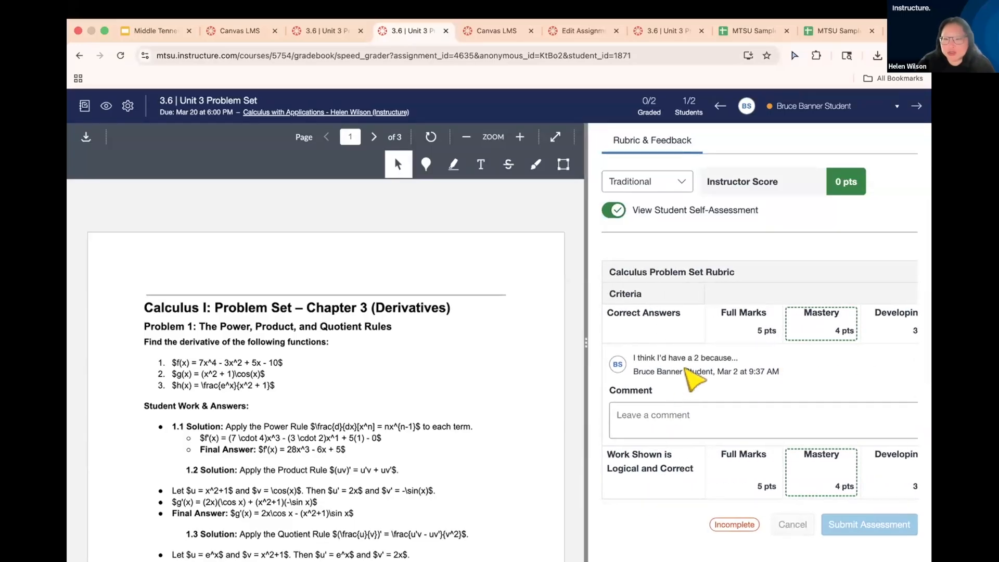
scroll(734, 375, "right", 5)
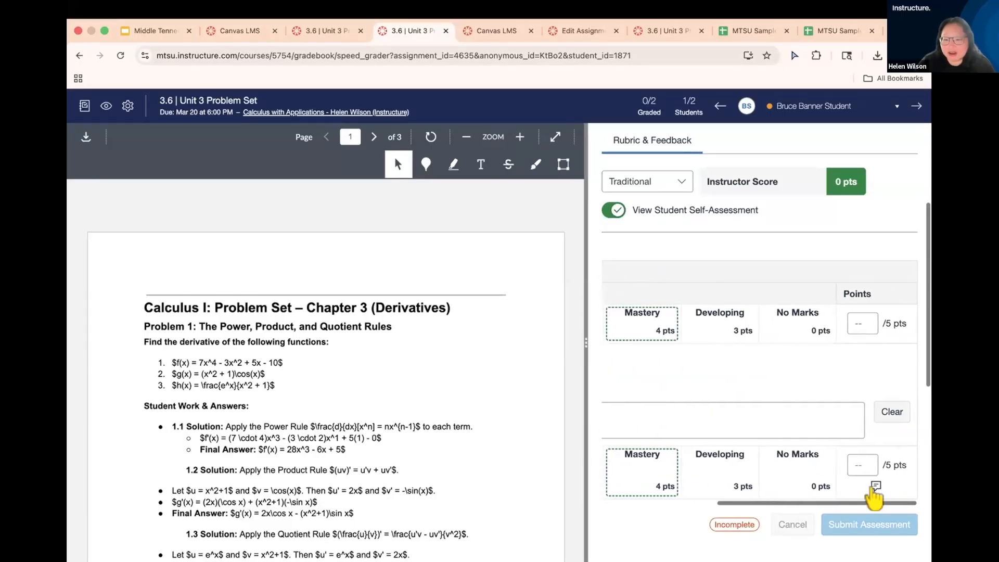
left_click(874, 490)
scroll(760, 431, "left", 5)
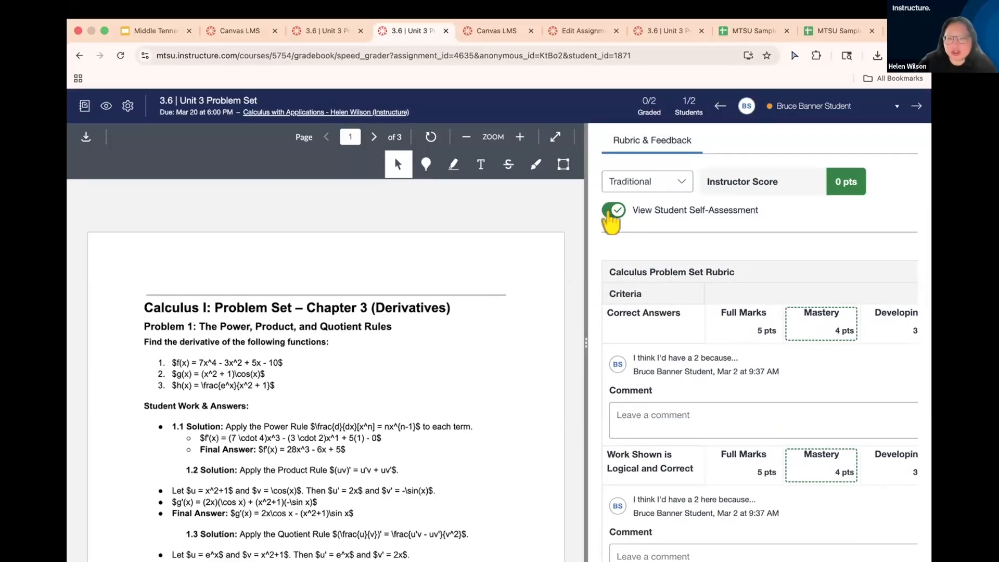
- Hide the student self-assessment, then rate Correct Answers as Full Marks and Work Shown is Logical and Correct as Mastery
left_click(613, 211)
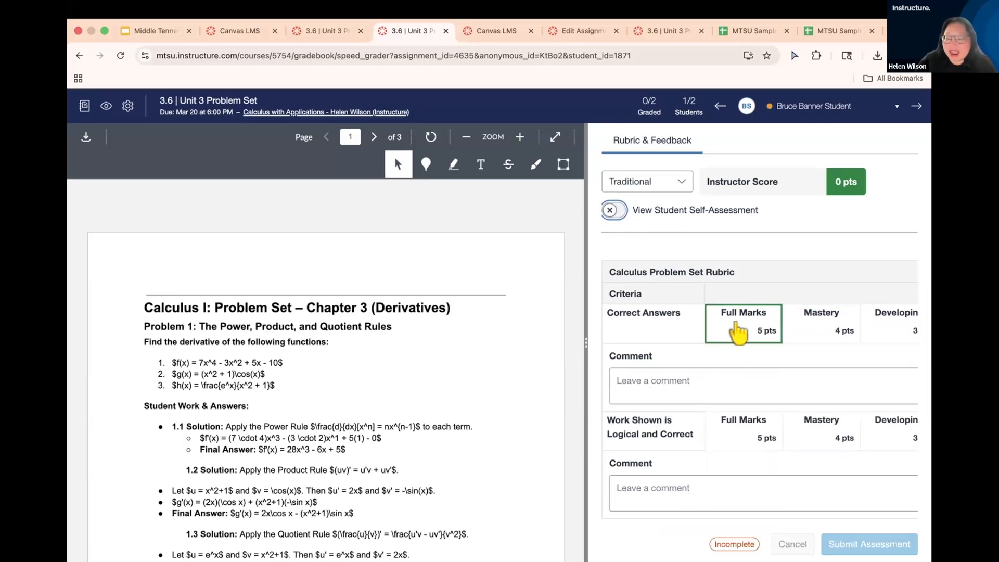
left_click(737, 327)
left_click(810, 432)
- Comment "This is 5 points because..." on Correct Answers and "This is 4 points because..." on Work Shown, and submit the rubric assessment
left_click(739, 385)
type("This ")
type("is 4 po")
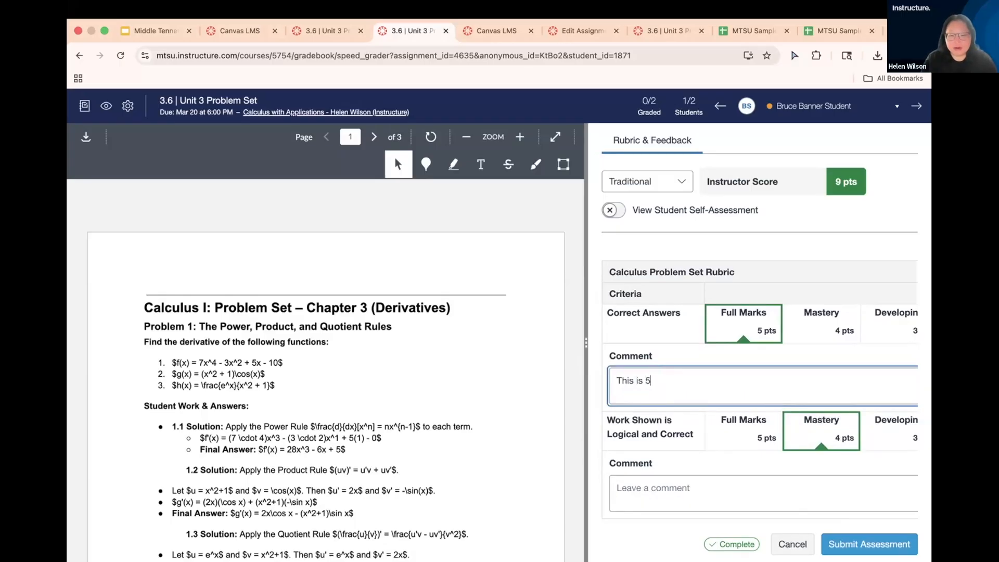
type("5 points because...")
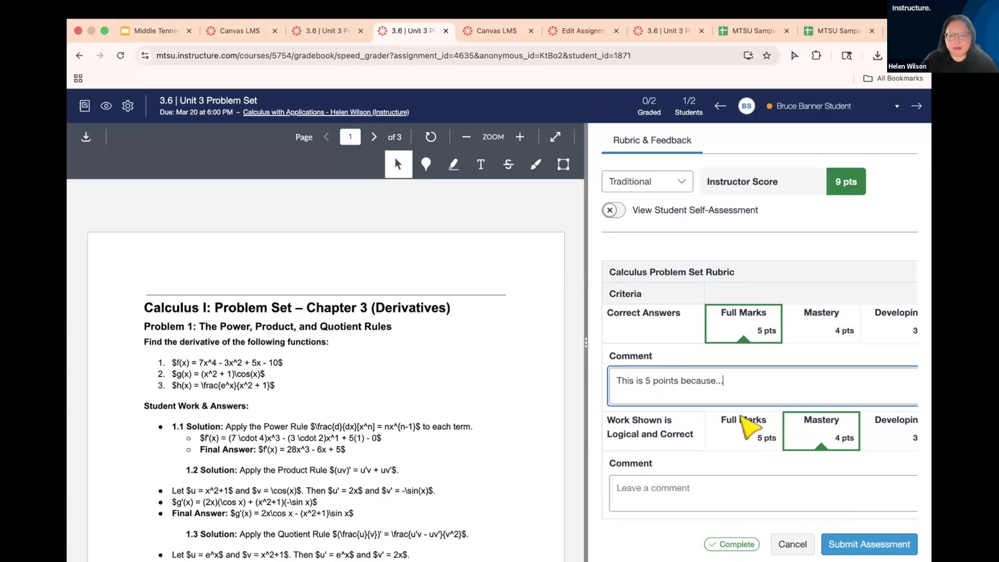
left_click(727, 487)
type("This is ")
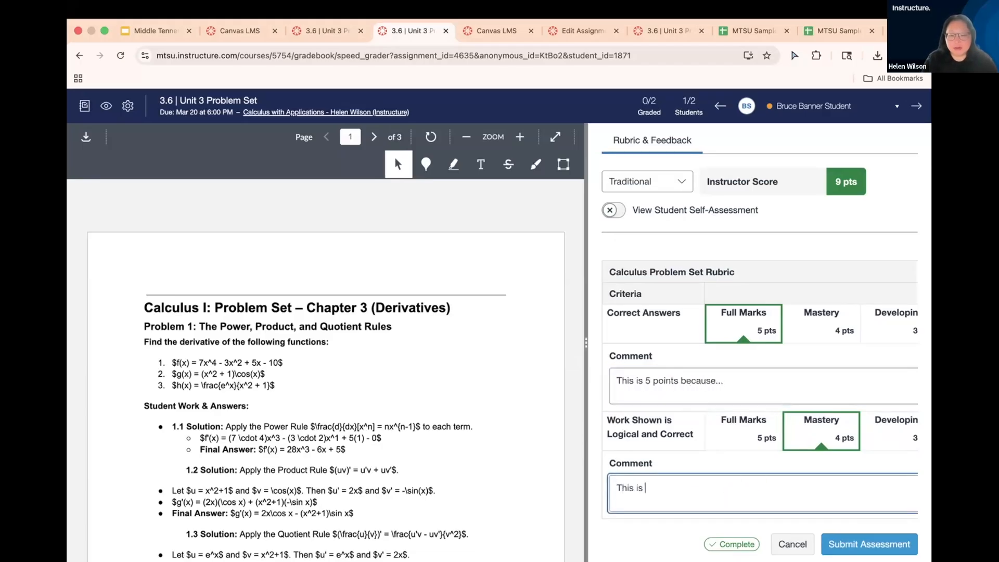
type("4 points because...")
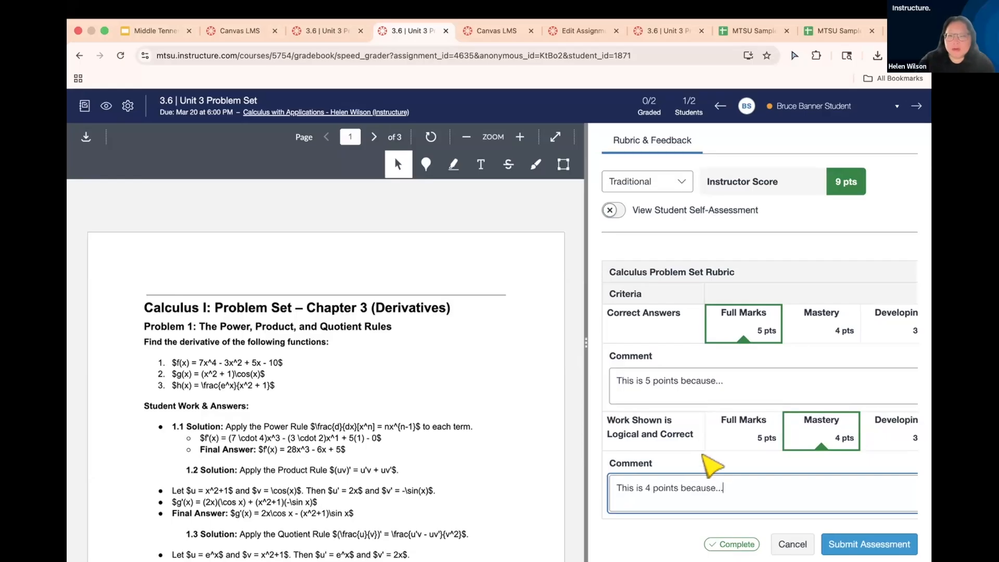
scroll(705, 456, "down", 2)
left_click(890, 434)
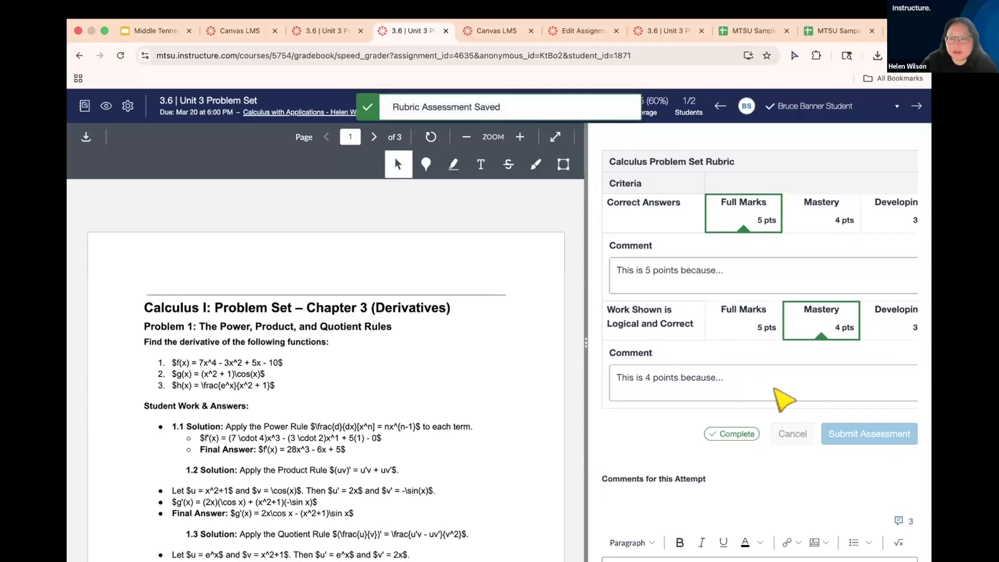
- Compare the assignment grade with the submitted rubric ratings
scroll(755, 398, "up", 5)
scroll(754, 398, "up", 2)
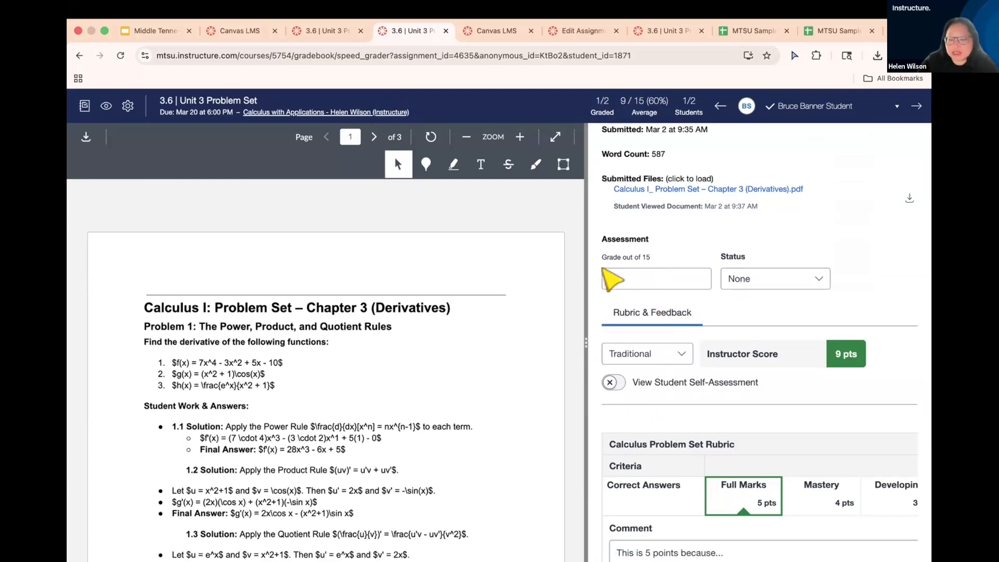
scroll(774, 479, "down", 3)
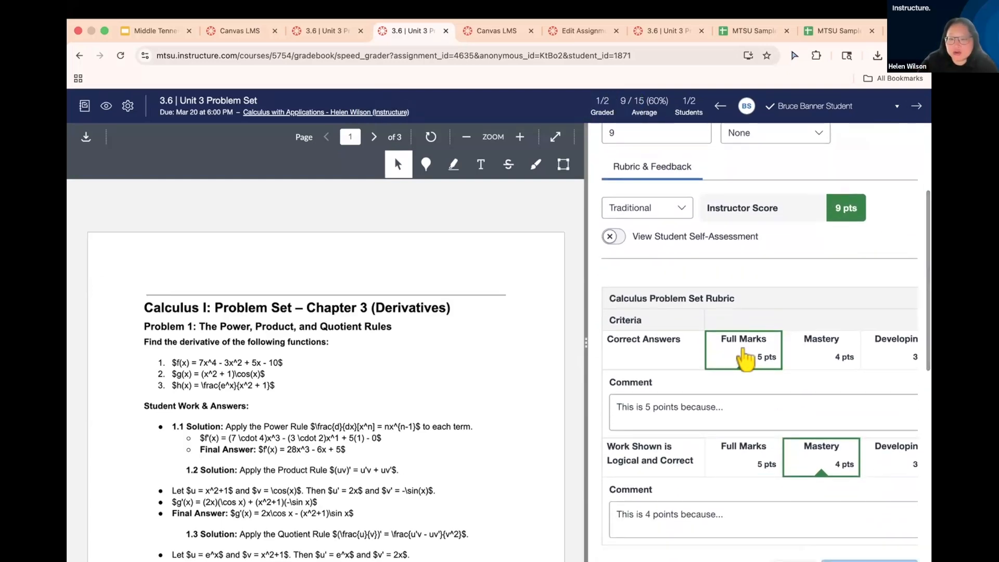
scroll(677, 322, "up", 3)
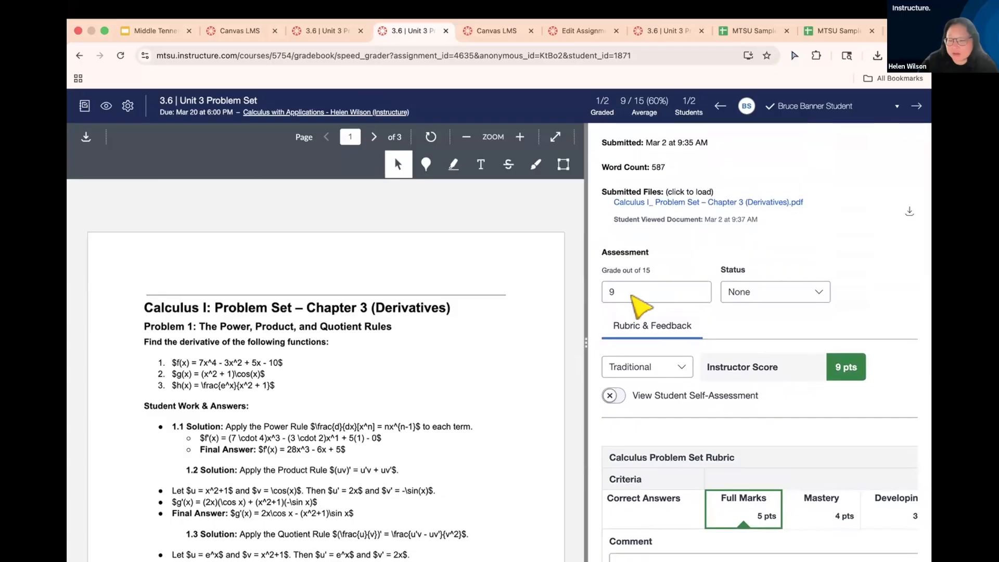
- Set the submission's status to Excused, and change it to Missing
left_click(801, 291)
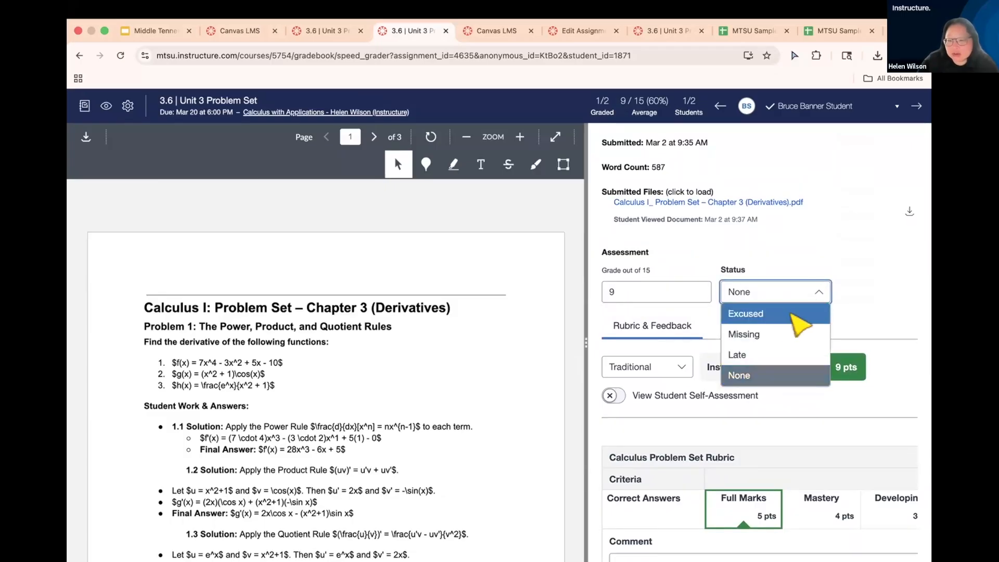
left_click(791, 314)
left_click(817, 291)
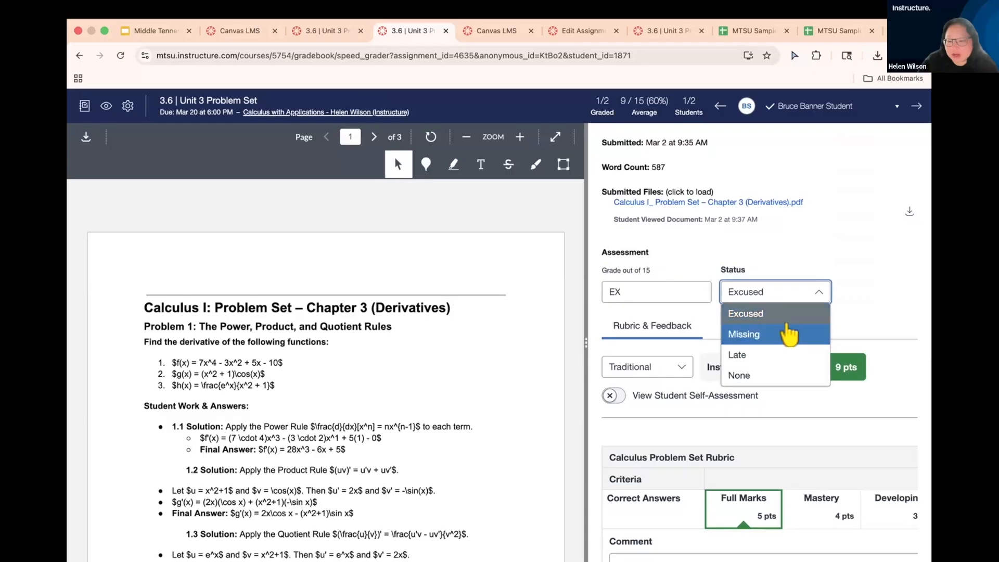
left_click(789, 335)
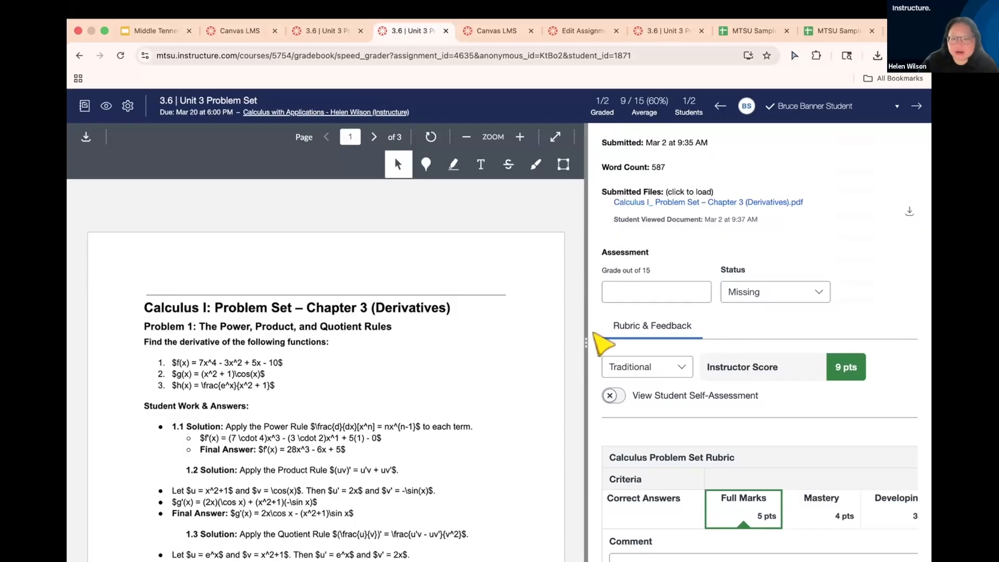
left_click_drag(581, 340, 637, 339)
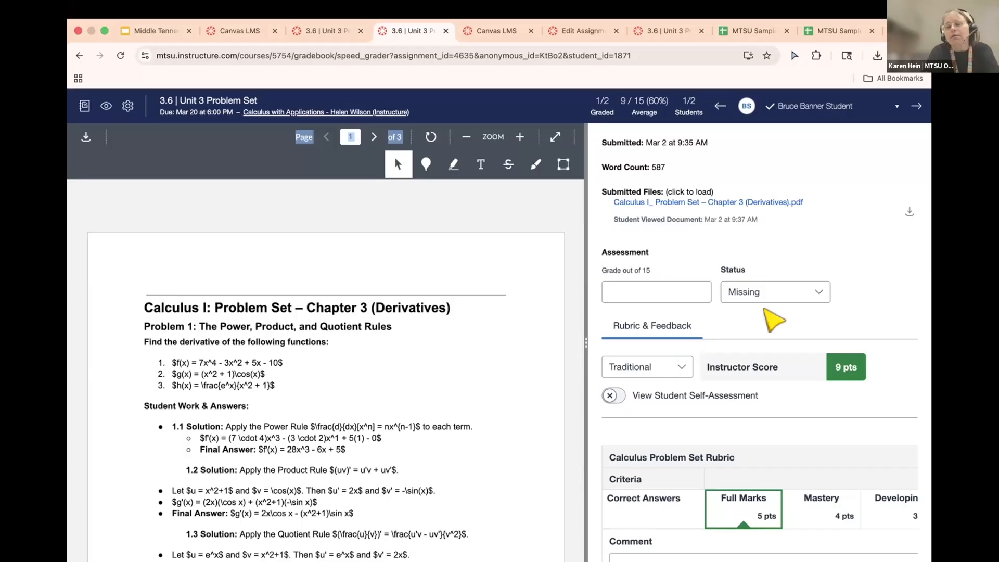
- Insert the saved comment "Please check on step 2" from the Comment Library into the attempt's comment
scroll(773, 319, "down", 10)
scroll(770, 319, "down", 5)
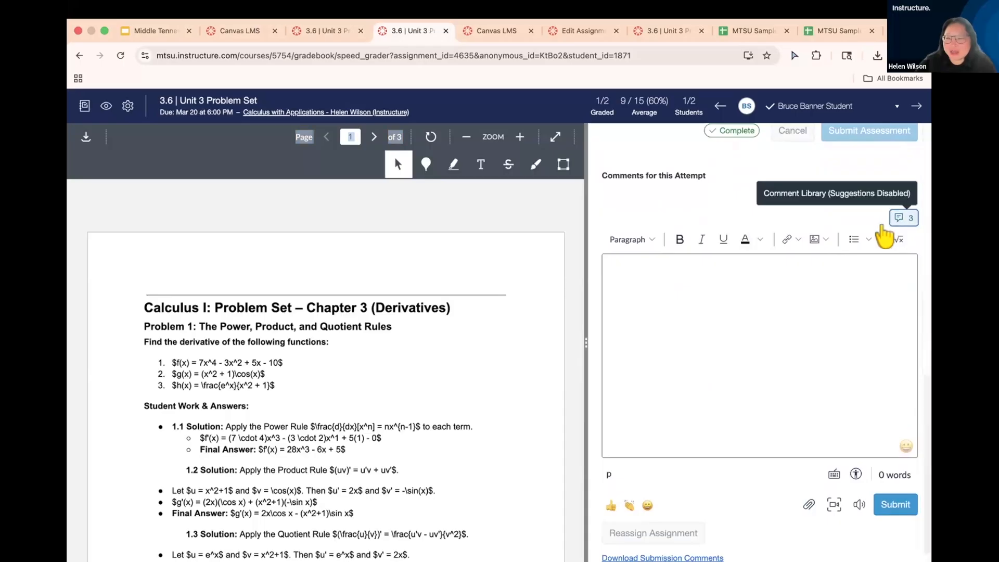
left_click(891, 224)
left_click(713, 273)
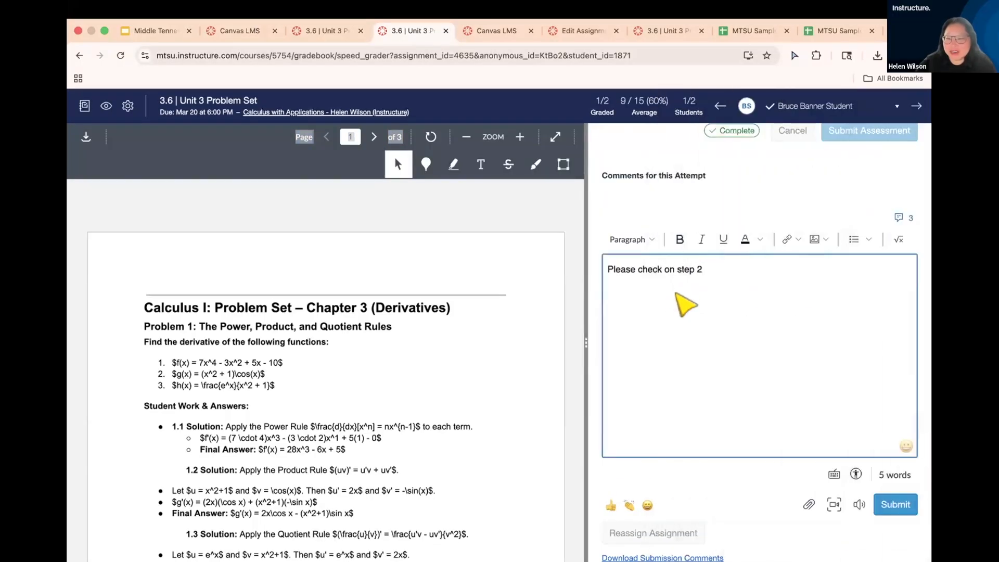
- Look over the saved comments in the Comment Library, and clear the inserted text from the attempt's comment
left_click(898, 217)
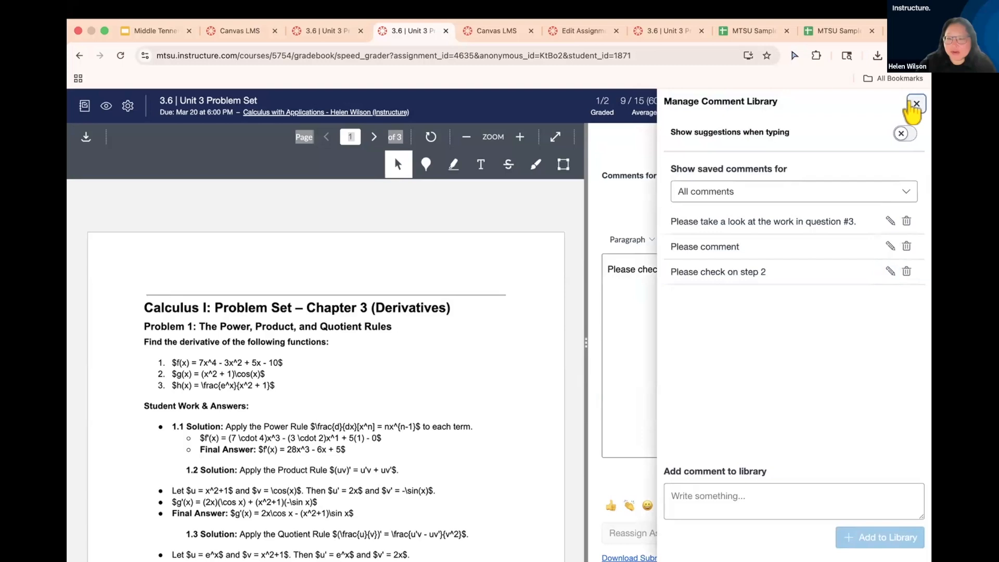
left_click(916, 104)
left_click_drag(707, 269, 604, 270)
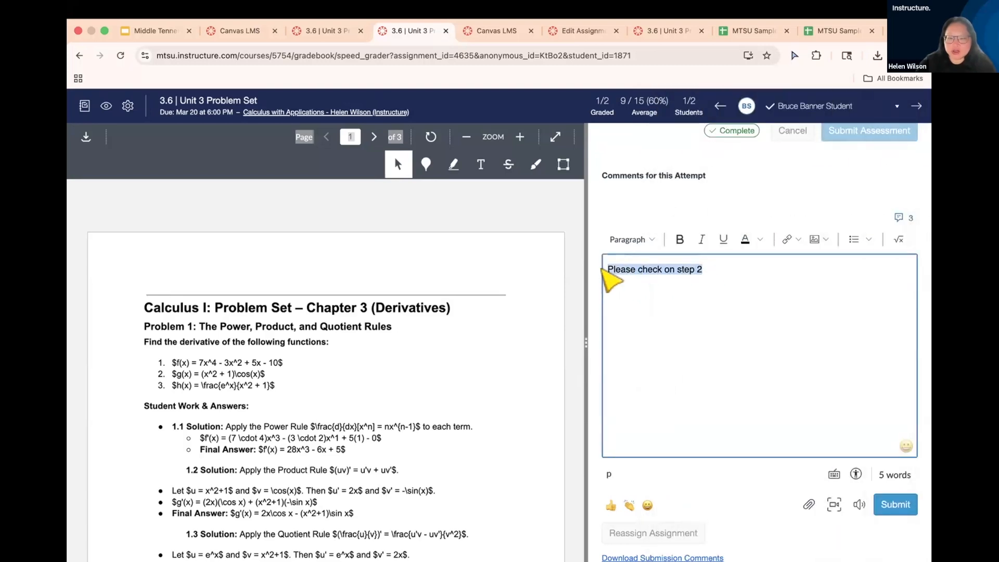
key("BackSpace")
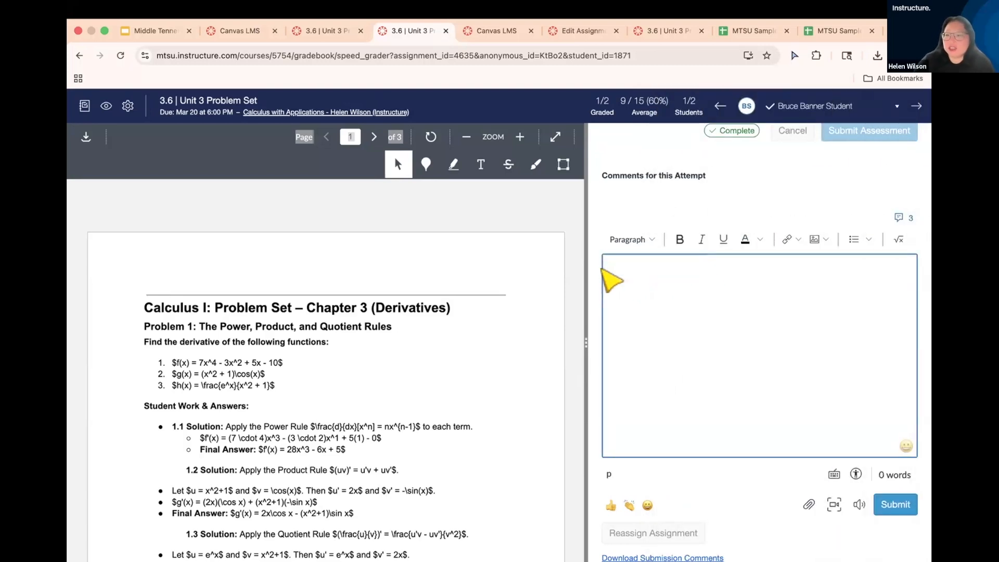
- Widen the grading pane so that more of the Calculus Problem Set Rubric fits beside the submission
scroll(713, 308, "up", 10)
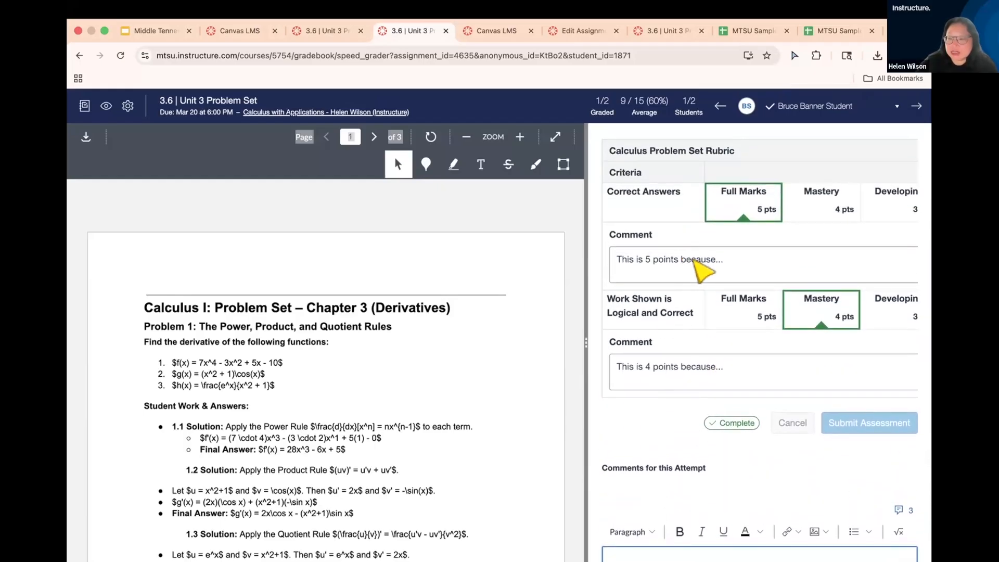
left_click(685, 260)
scroll(727, 252, "right", 5)
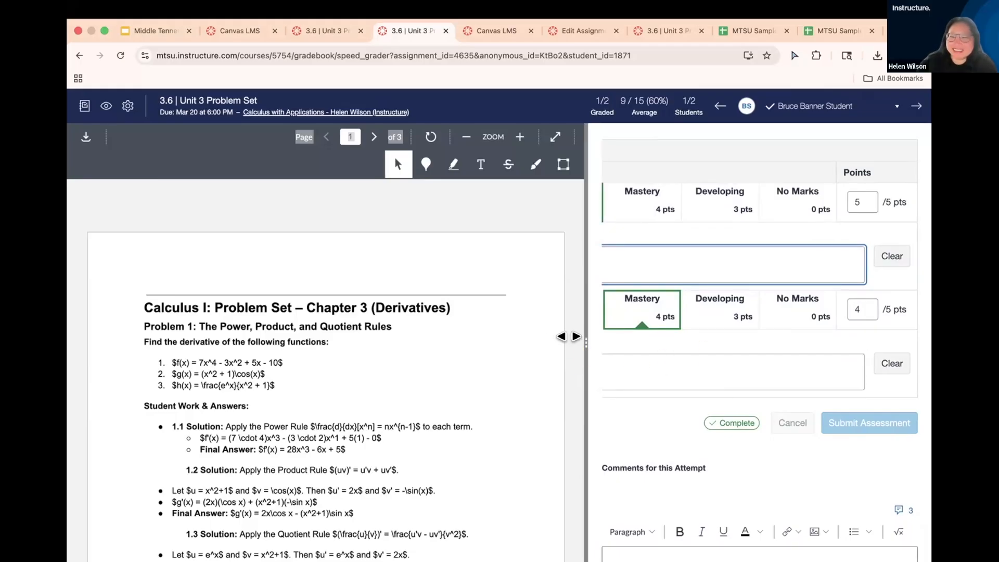
left_click_drag(562, 337, 541, 336)
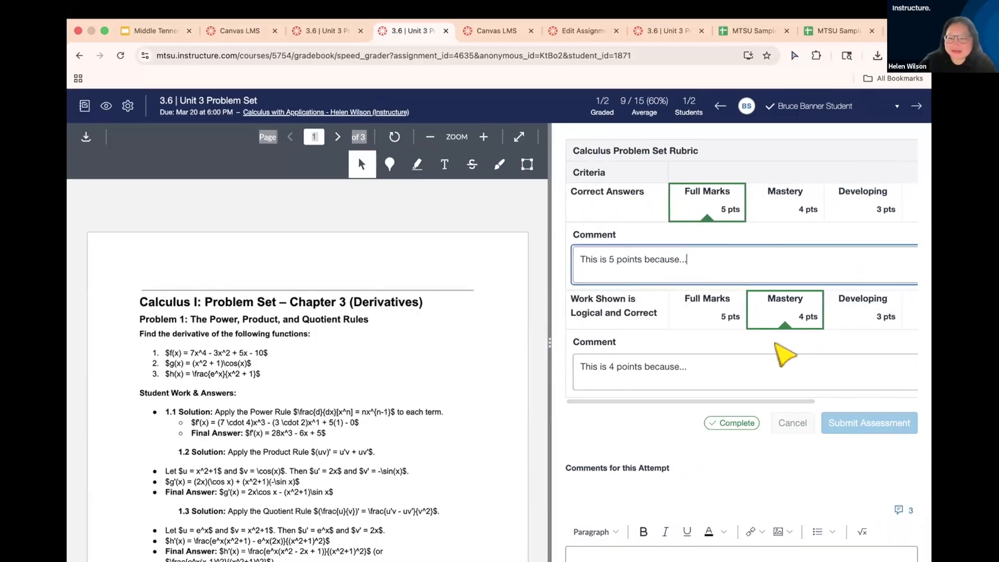
- Show the student self-assessment on the rubric for comparison with the instructor ratings, and hide it again
scroll(783, 354, "up", 3)
scroll(784, 354, "up", 5)
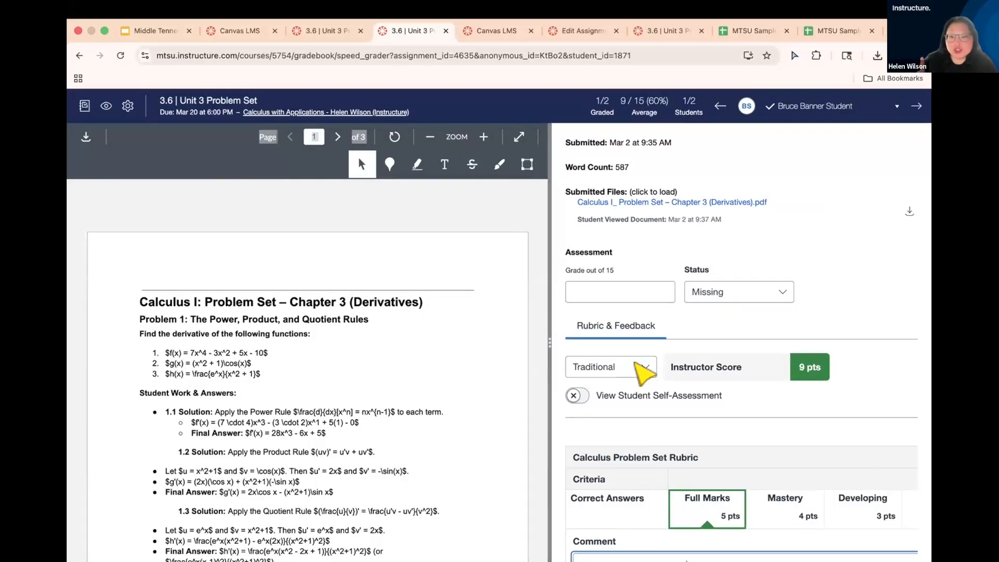
scroll(676, 411, "down", 5)
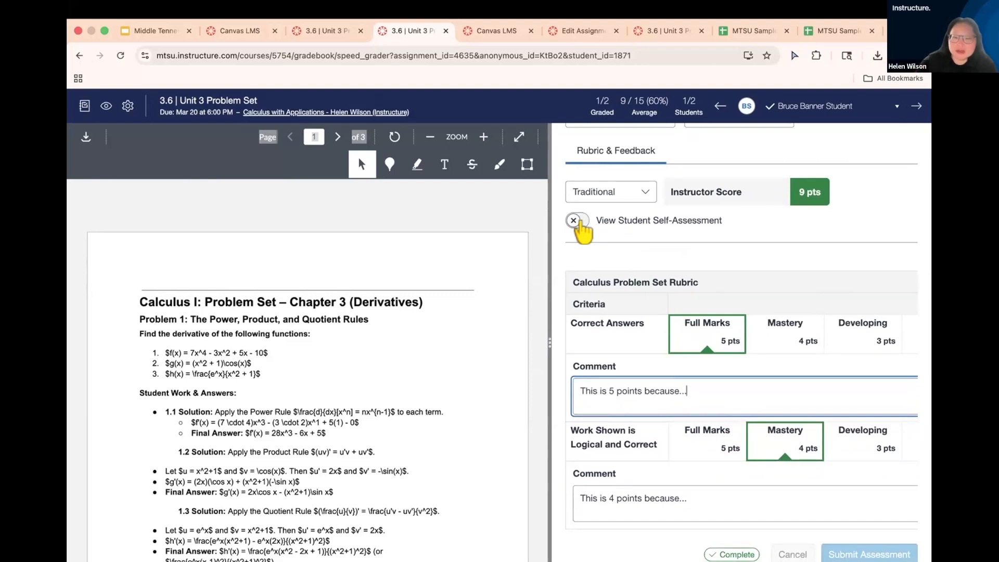
left_click(579, 222)
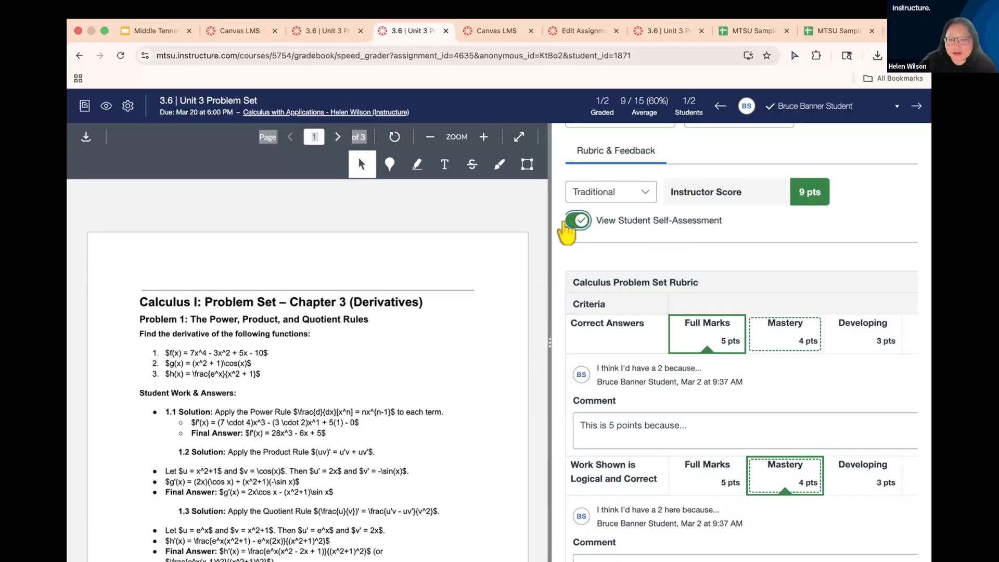
left_click(564, 220)
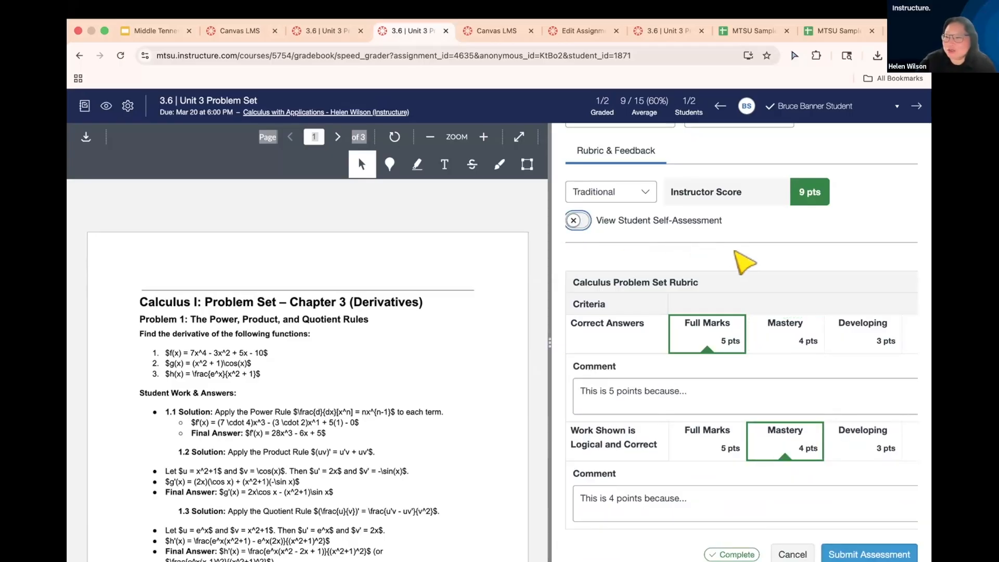
- Extend the criterion comments to "This is 5 points because of the fact that..." and "This is 4 points because the second step was...", and submit the assessment
scroll(774, 344, "down", 2)
left_click(695, 325)
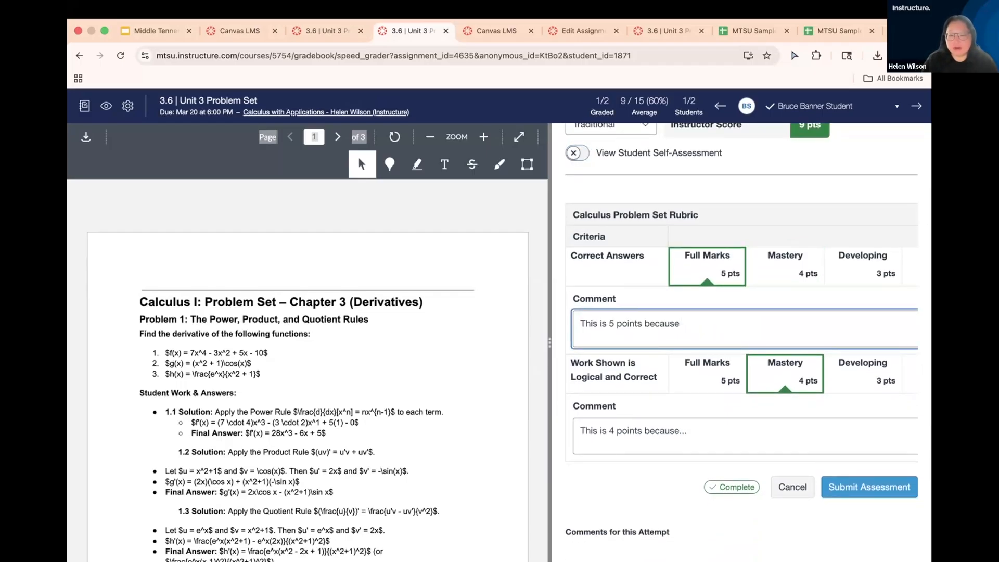
type("...")
left_click(696, 431)
key("BackSpace")
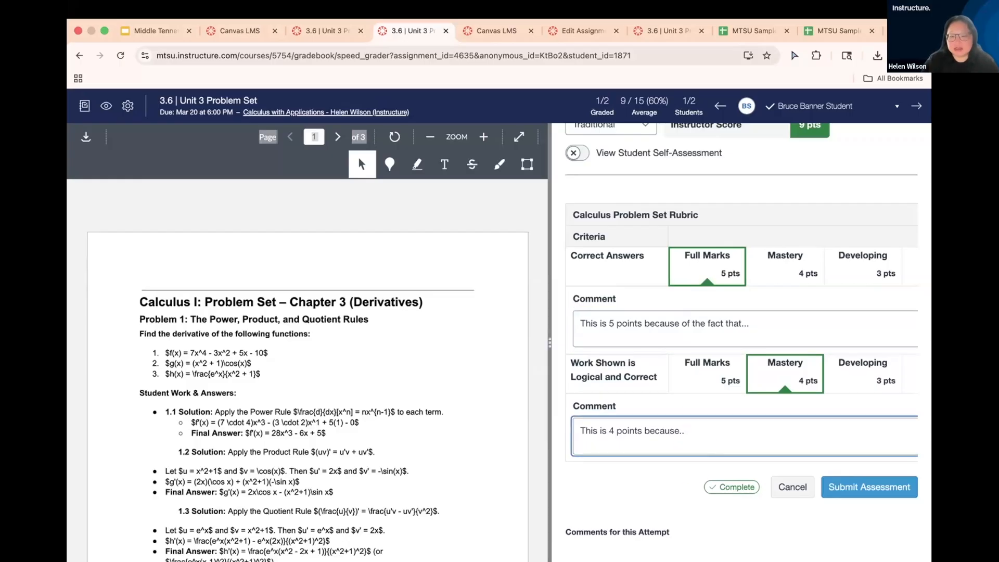
type("second step was...")
left_click(855, 490)
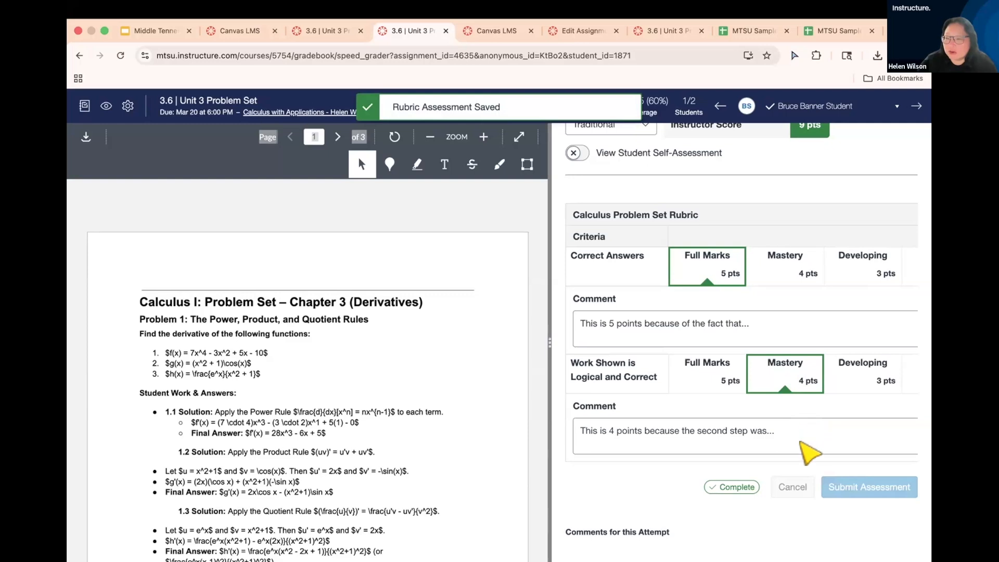
scroll(803, 446, "down", 5)
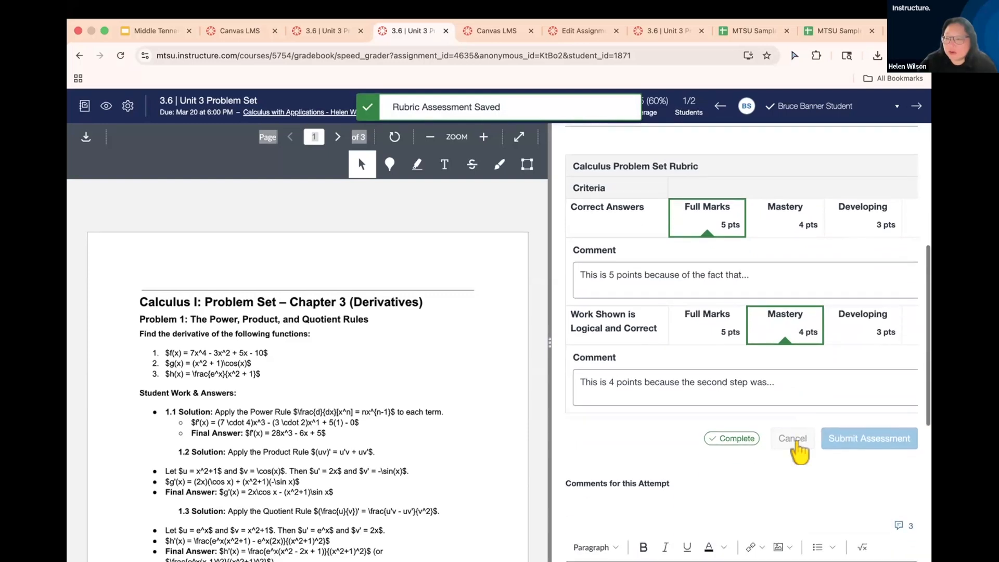
scroll(804, 447, "down", 3)
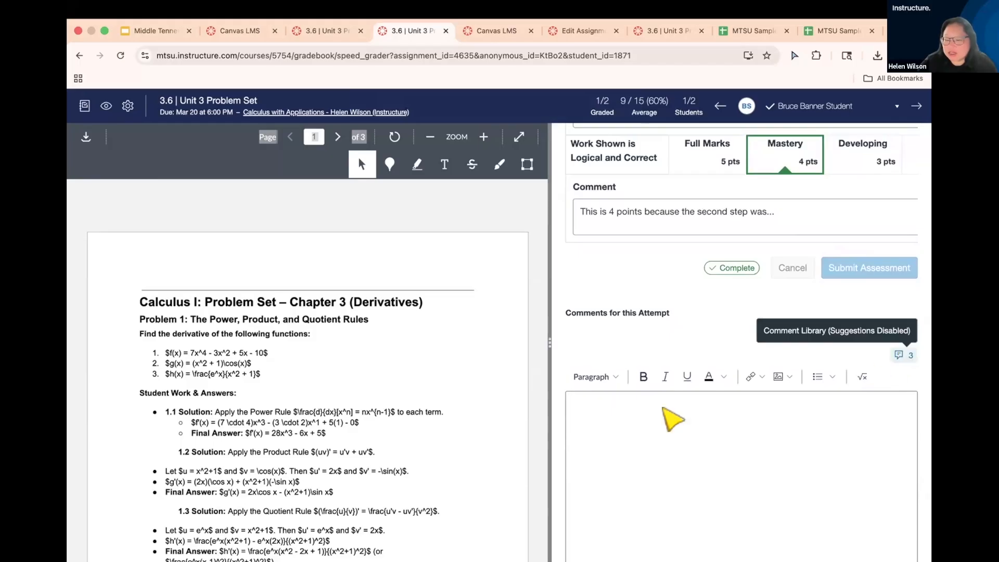
scroll(702, 344, "up", 7)
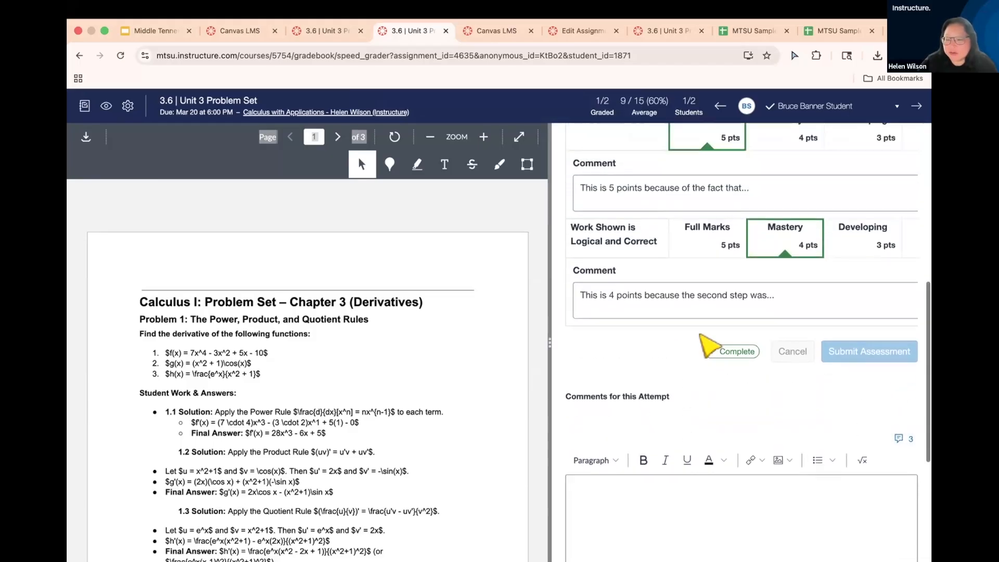
scroll(699, 343, "up", 9)
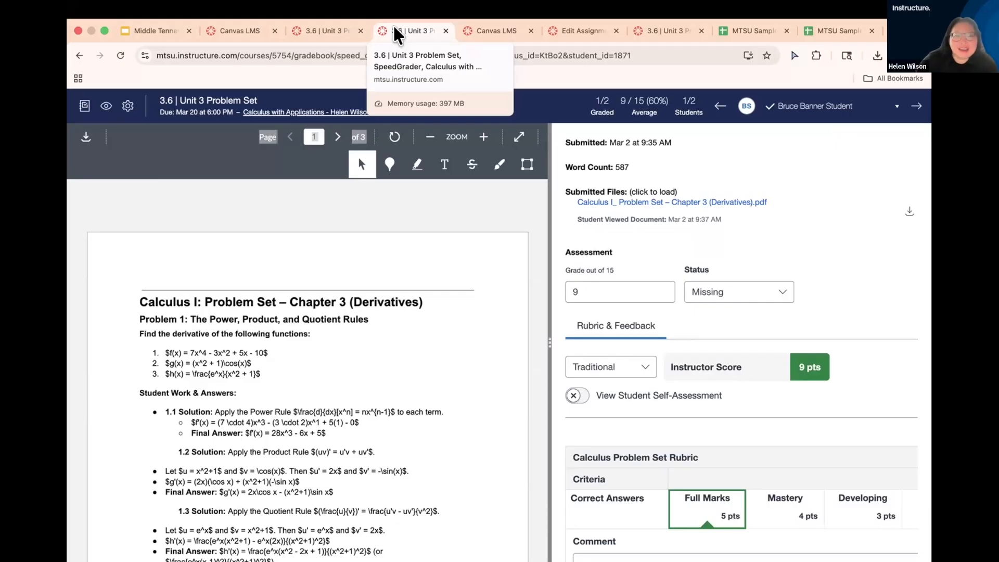
- Go to the course gradebook and open the first student's individual grades page
left_click(310, 30)
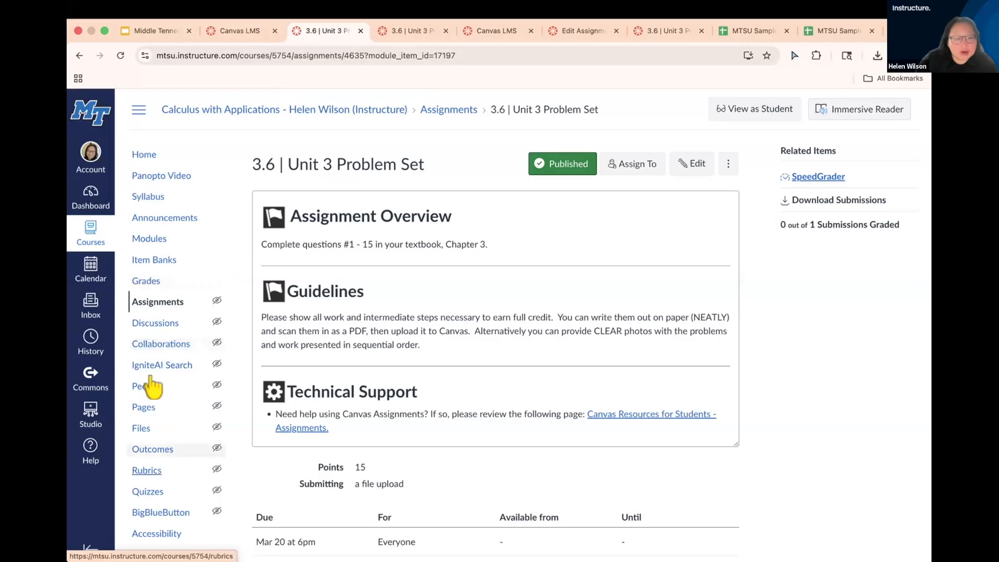
left_click(143, 282)
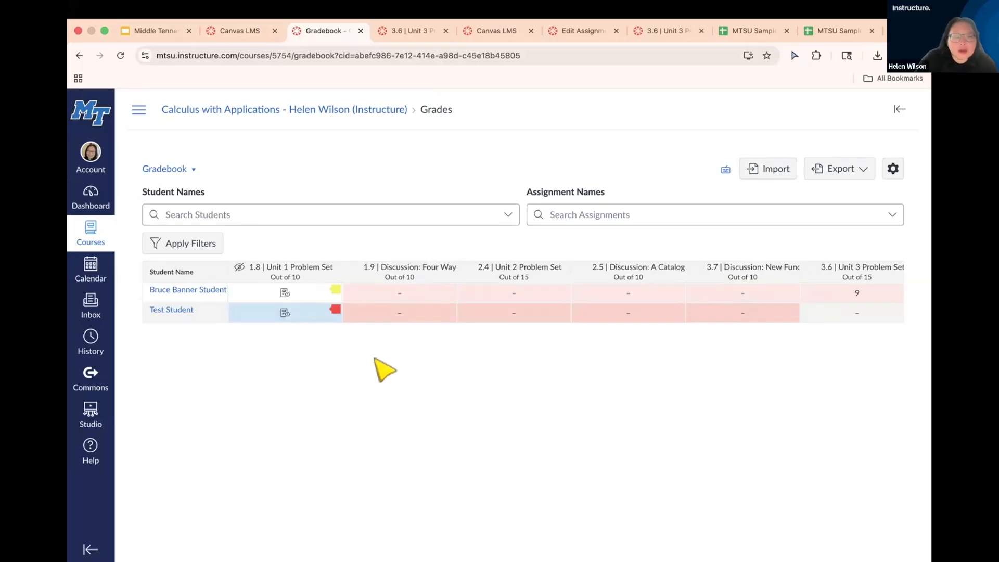
left_click(206, 291)
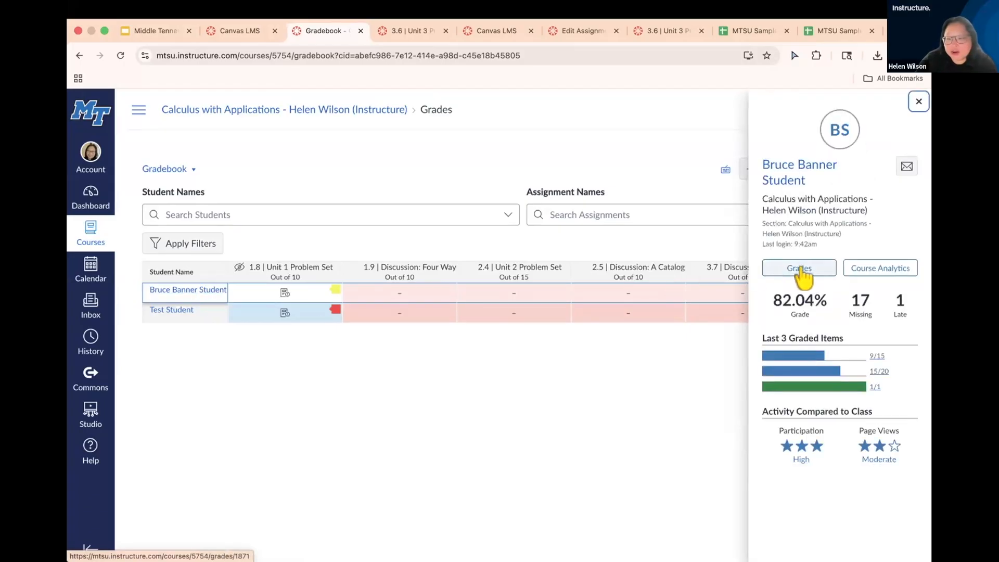
left_click(782, 275)
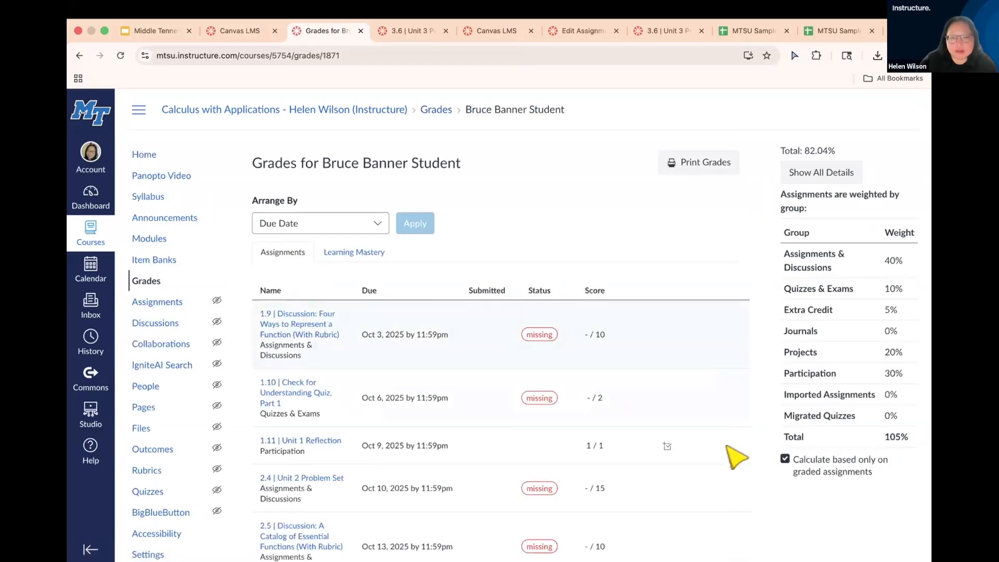
- Find 2.4 | Unit 2 Problem Set #2 in the student's grade list and open its rubric results
scroll(665, 509, "down", 3)
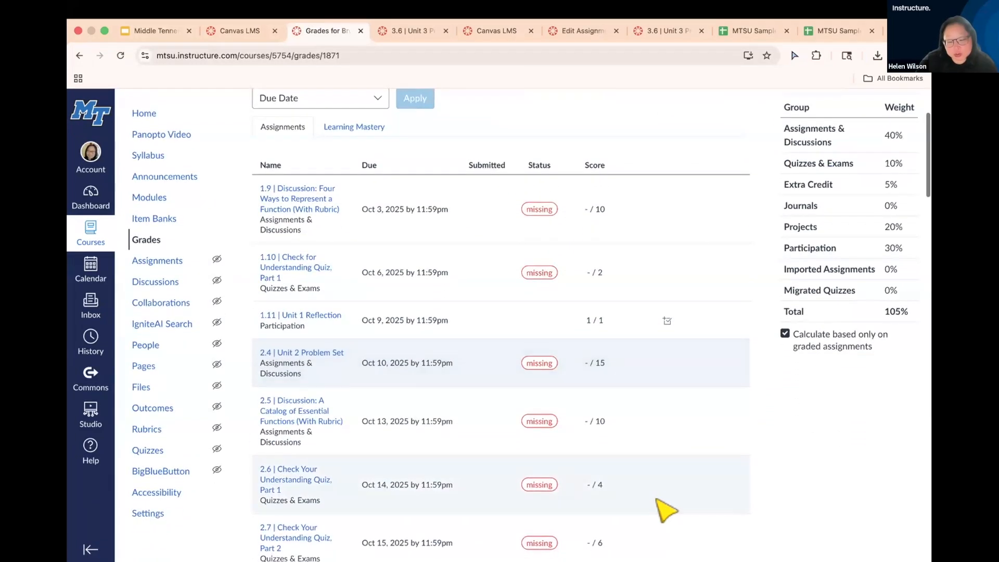
scroll(665, 510, "down", 5)
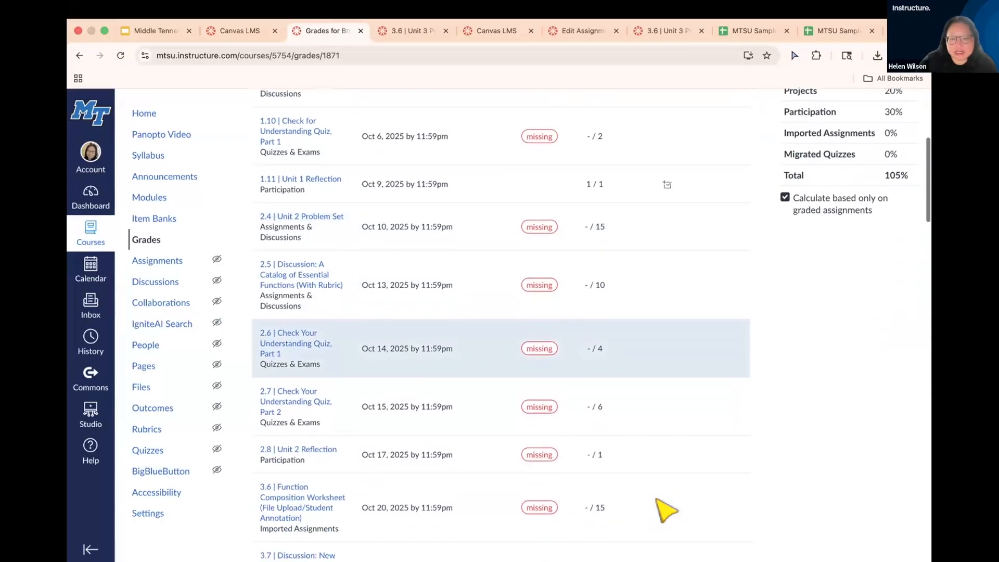
scroll(647, 397, "down", 5)
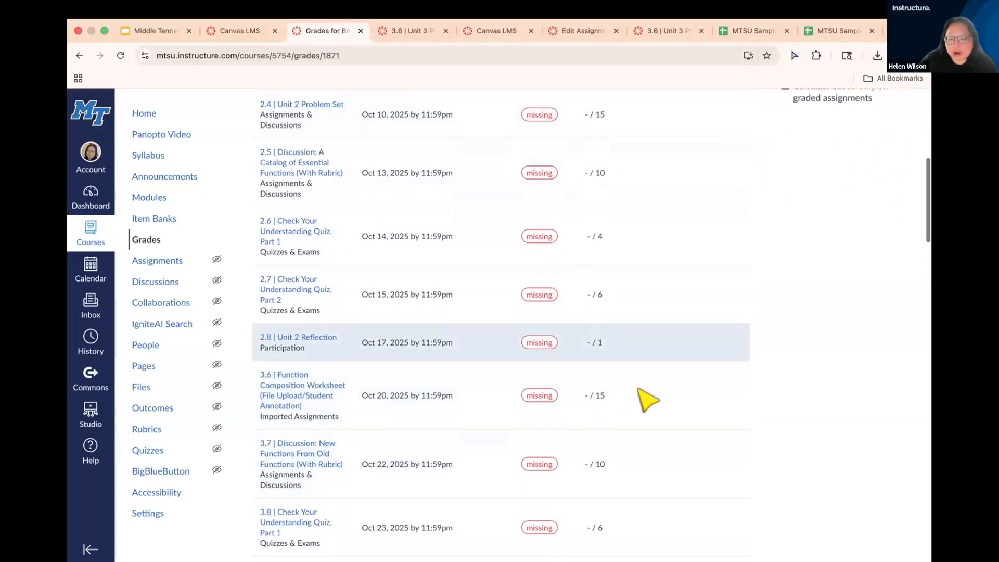
scroll(646, 399, "down", 9)
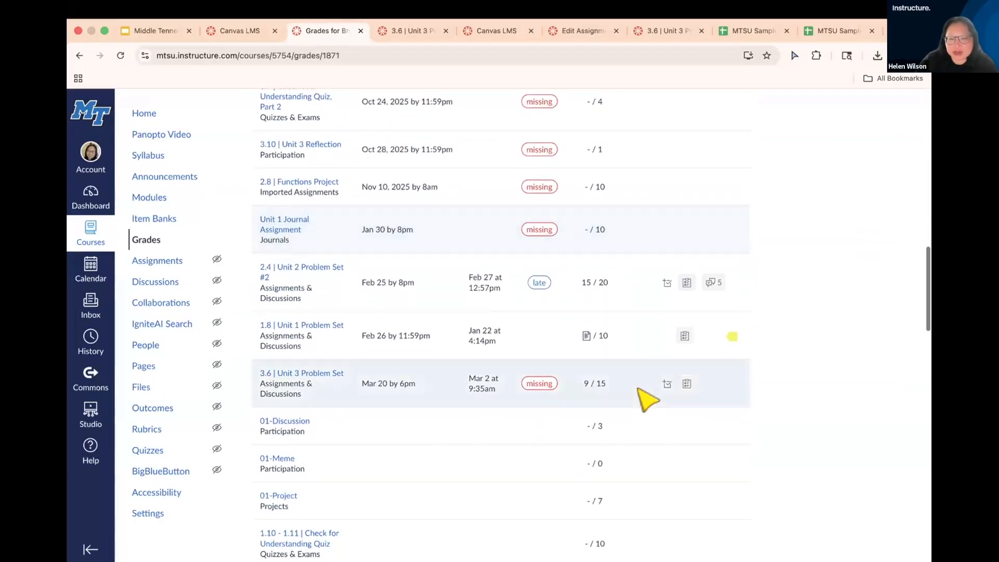
scroll(647, 399, "down", 1)
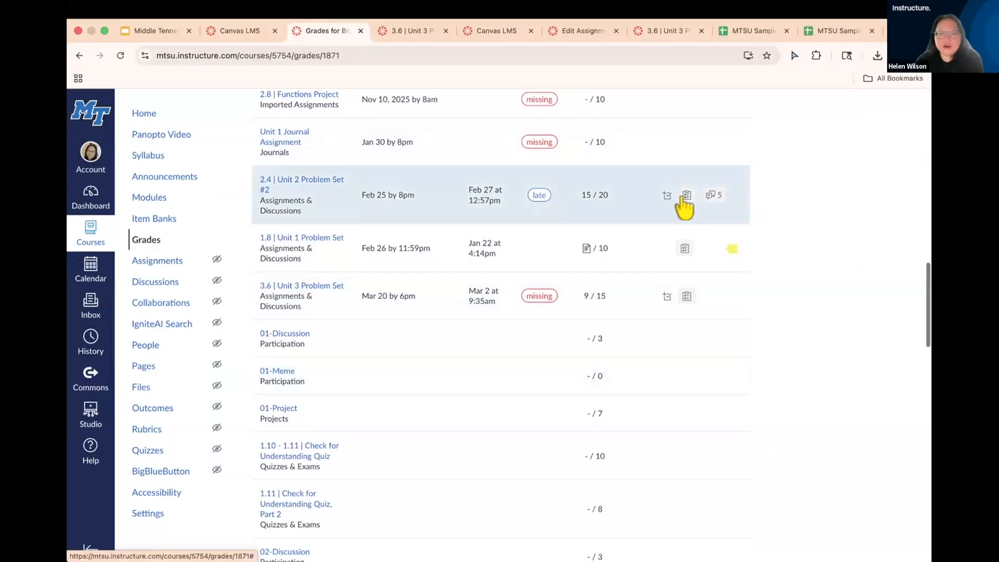
scroll(685, 207, "up", 5)
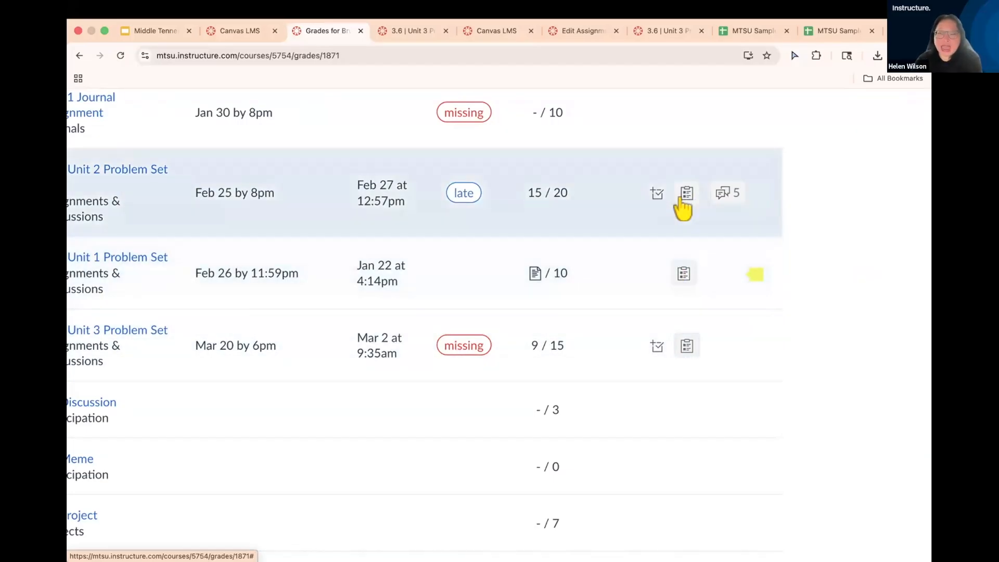
scroll(683, 208, "down", 5)
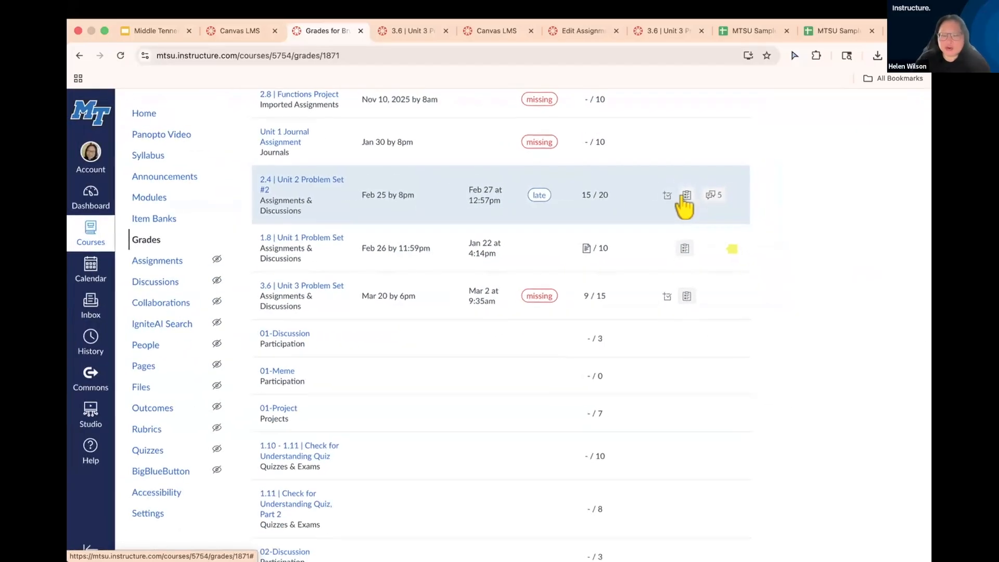
left_click(683, 199)
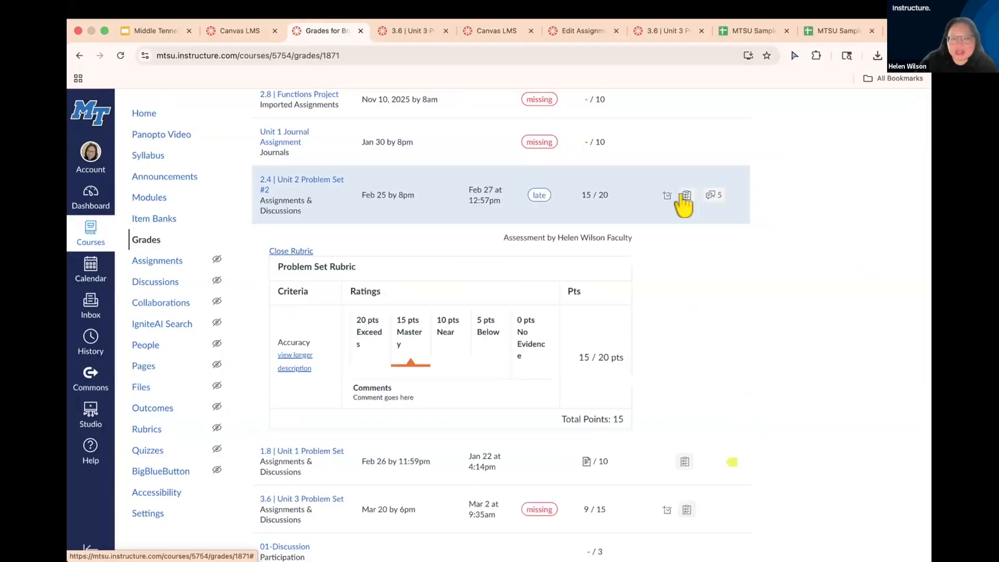
- Open the rubric results of 1.8 | Unit 1 Problem Set and 3.6 | Unit 3 Problem Set, and compare the instructor and self-assessment ratings
scroll(666, 364, "down", 2)
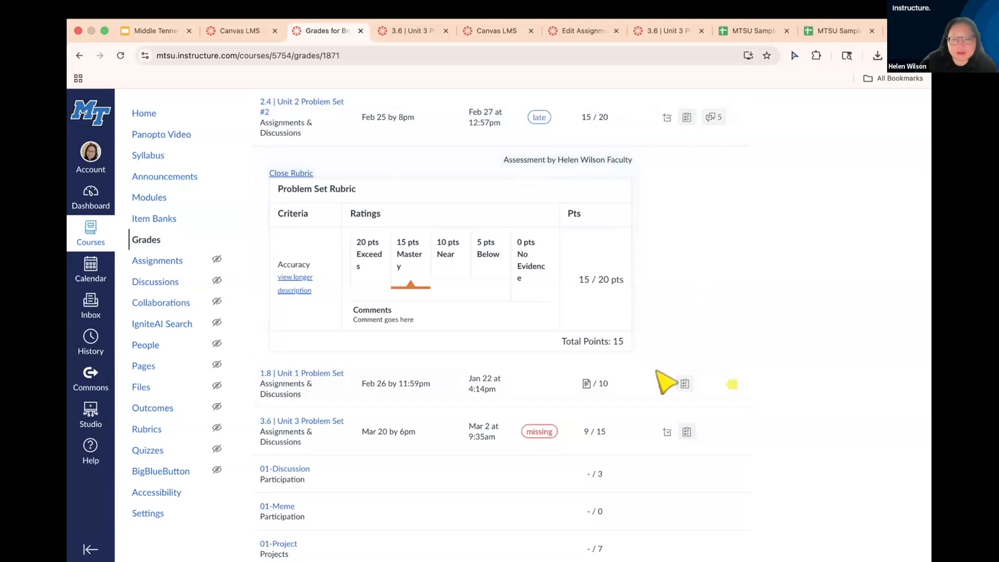
left_click(684, 383)
scroll(734, 448, "down", 3)
scroll(741, 456, "down", 2)
left_click(686, 441)
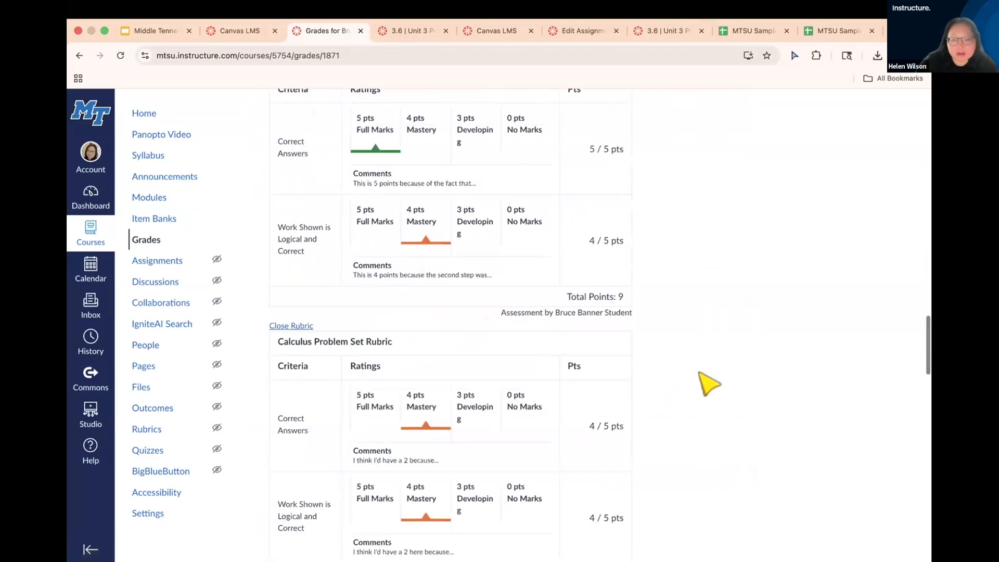
scroll(708, 384, "down", 6)
scroll(708, 384, "up", 6)
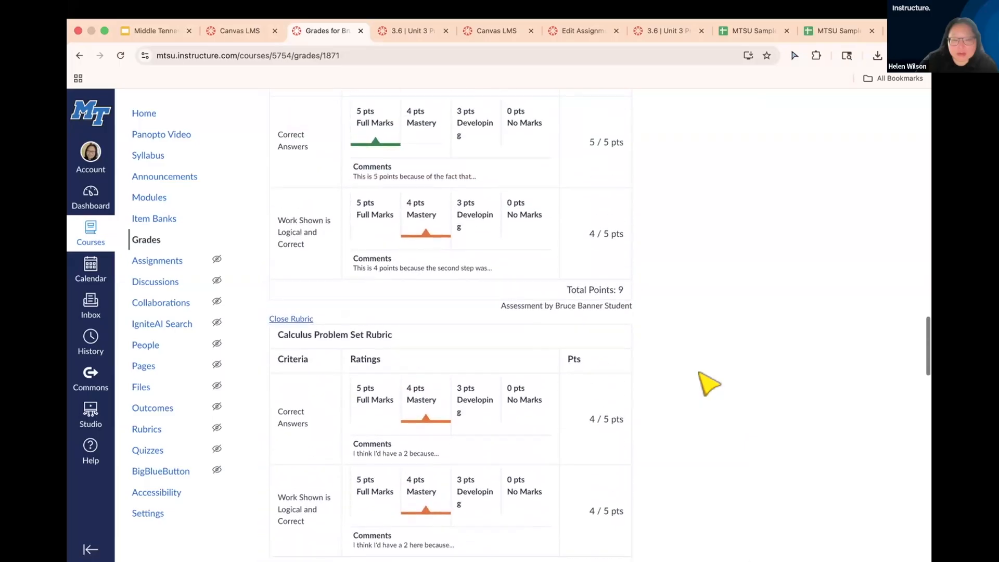
- Show the score details and rubrics of all assignments on the student's grades page, and hide them all again
scroll(709, 383, "up", 12)
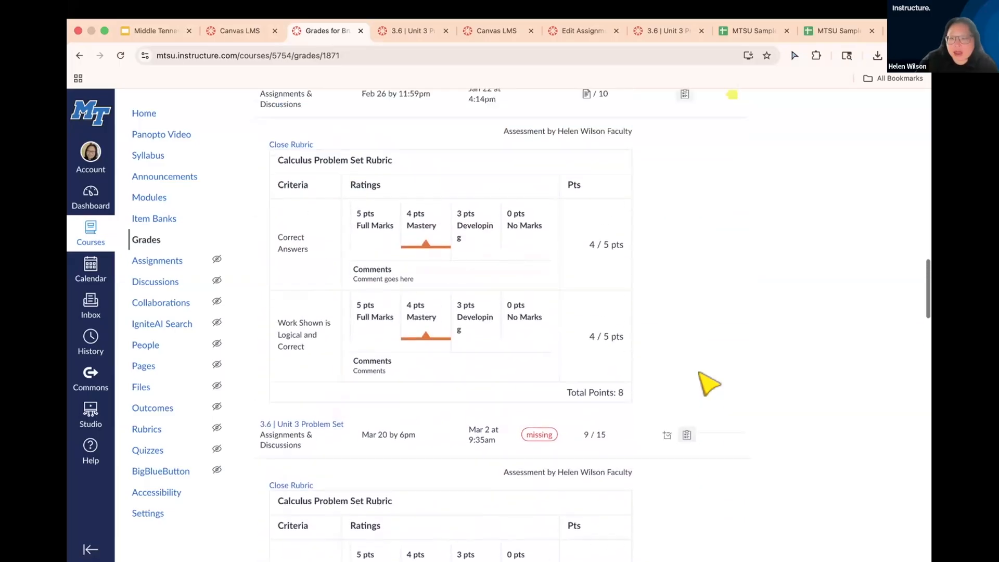
scroll(708, 384, "up", 15)
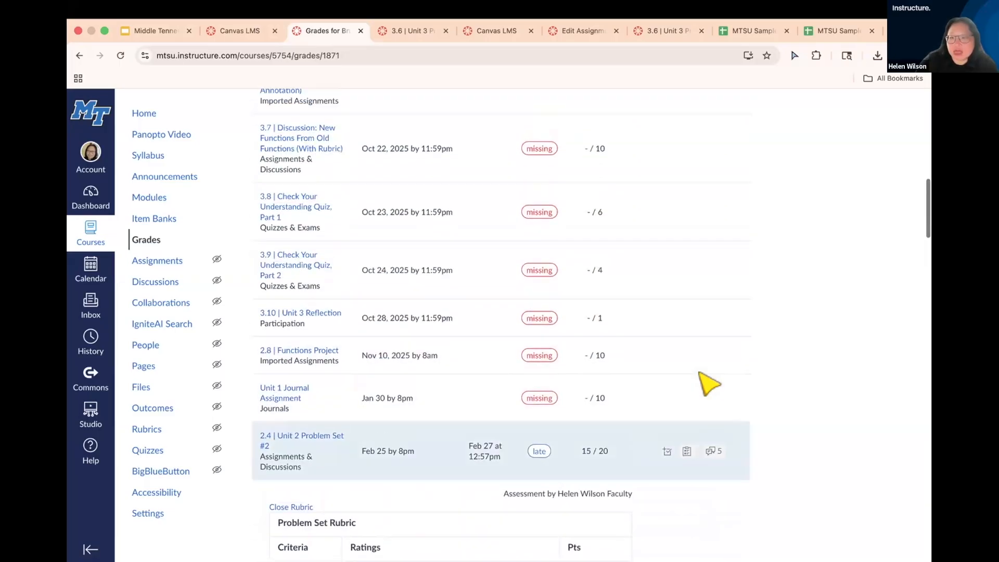
scroll(708, 384, "up", 7)
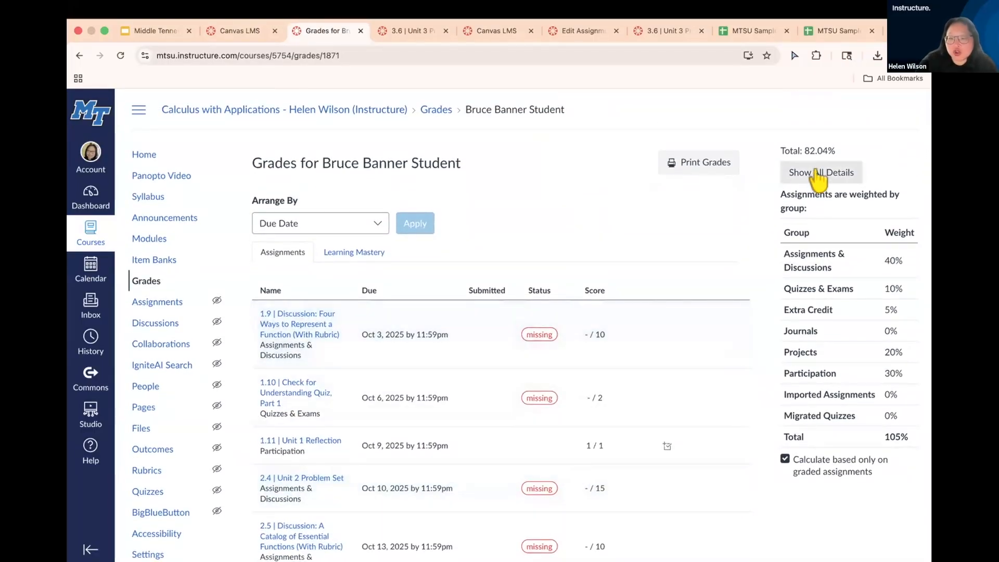
left_click(817, 177)
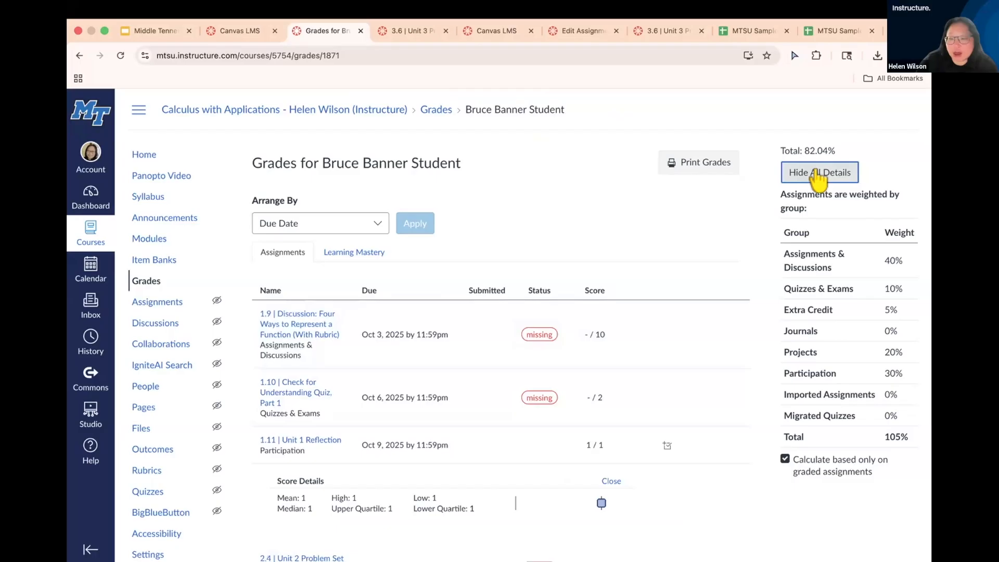
left_click(818, 176)
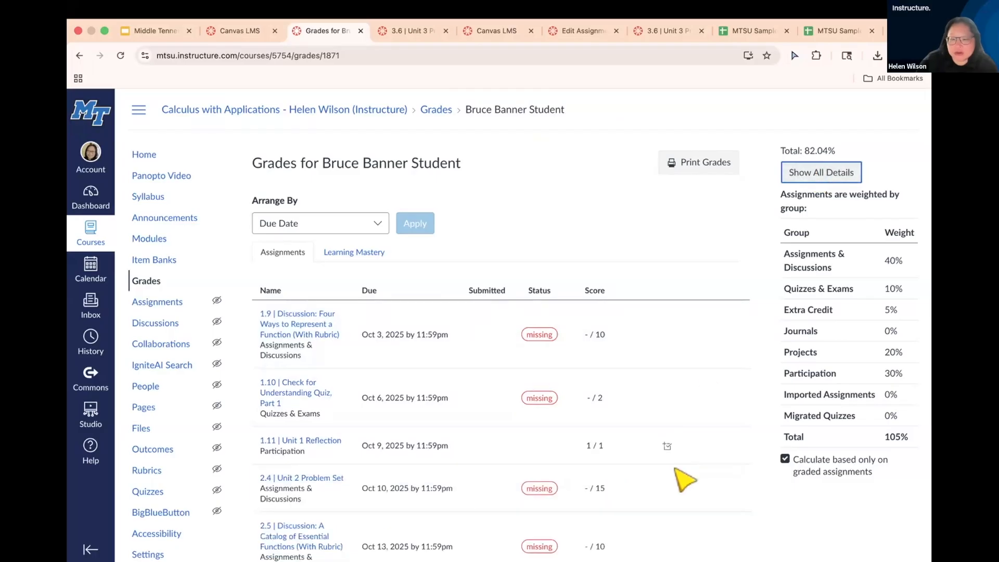
scroll(680, 473, "down", 5)
scroll(683, 479, "down", 10)
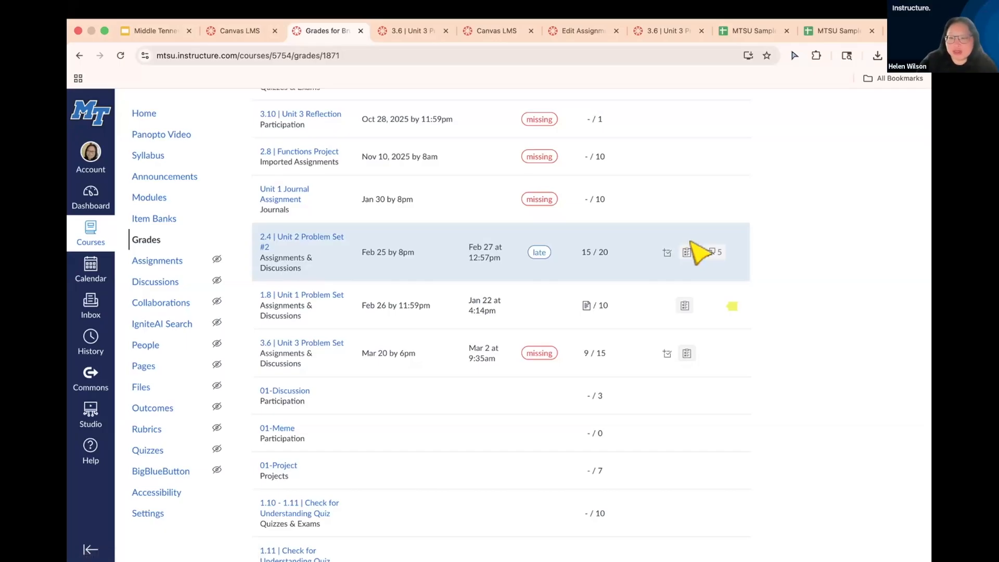
- Switch to the student's browser window, open the course grades, and examine the rubric and comment indicators for 2.4 | Unit 2 Problem Set #2
key("ctrl+Right")
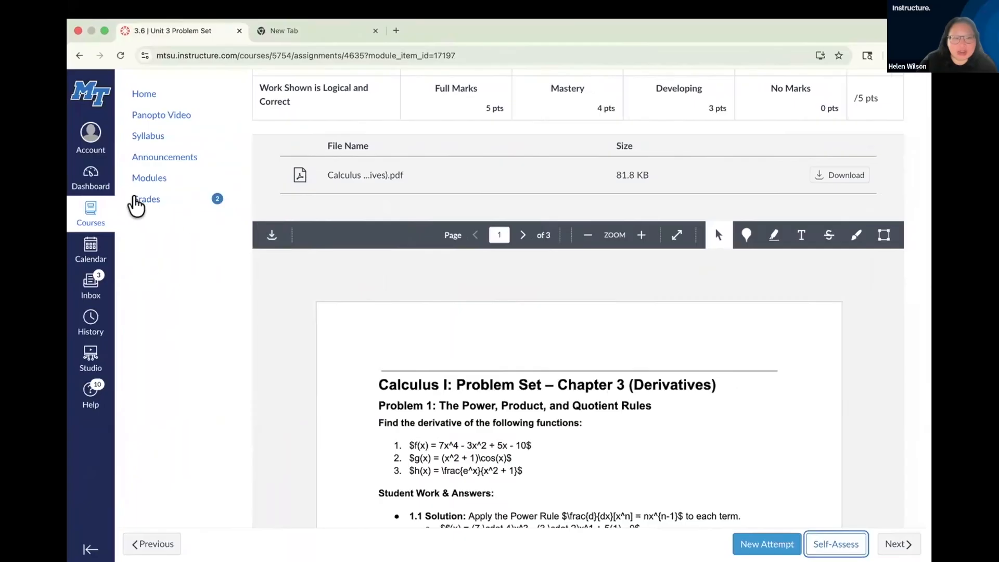
left_click(137, 200)
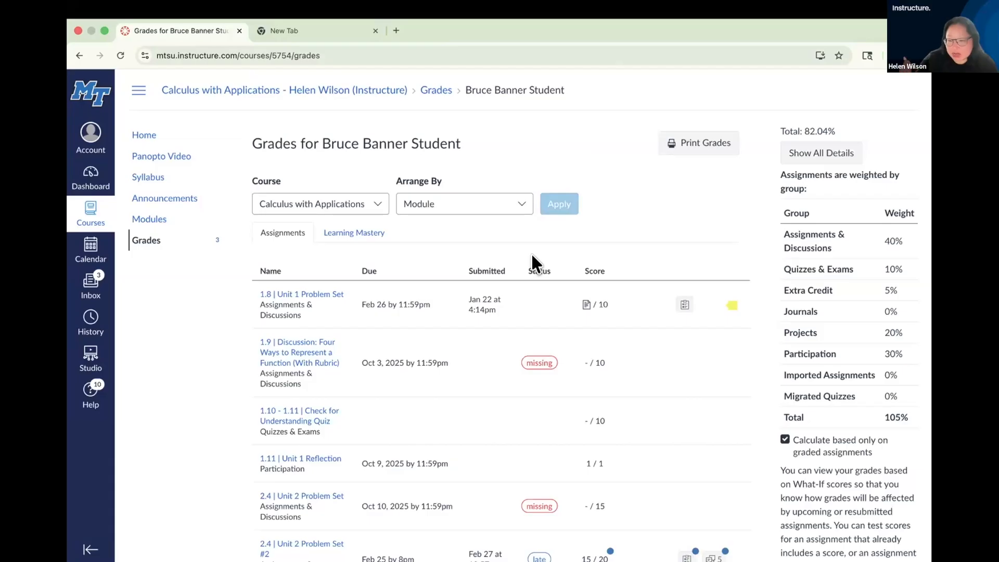
scroll(551, 398, "down", 5)
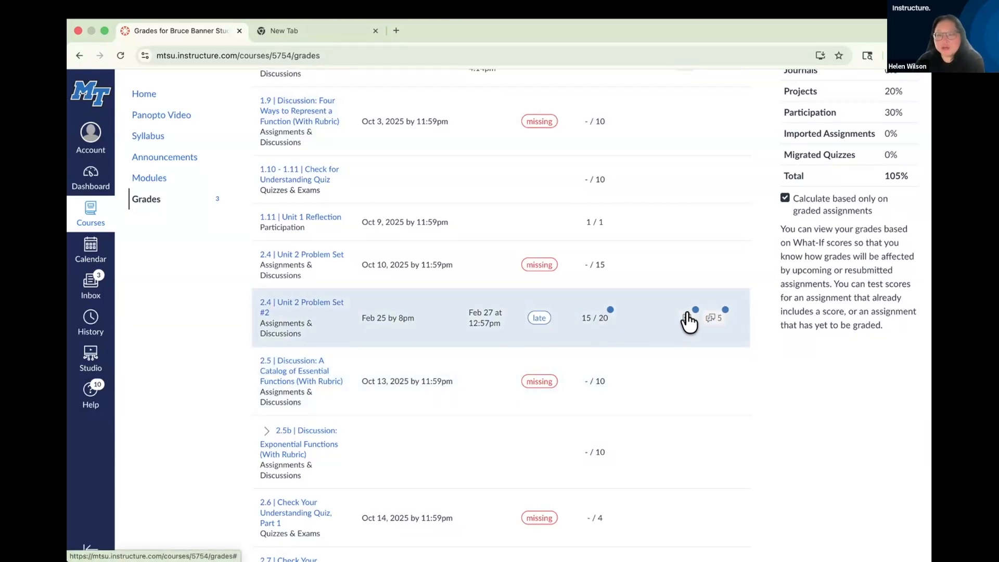
scroll(689, 323, "up", 5)
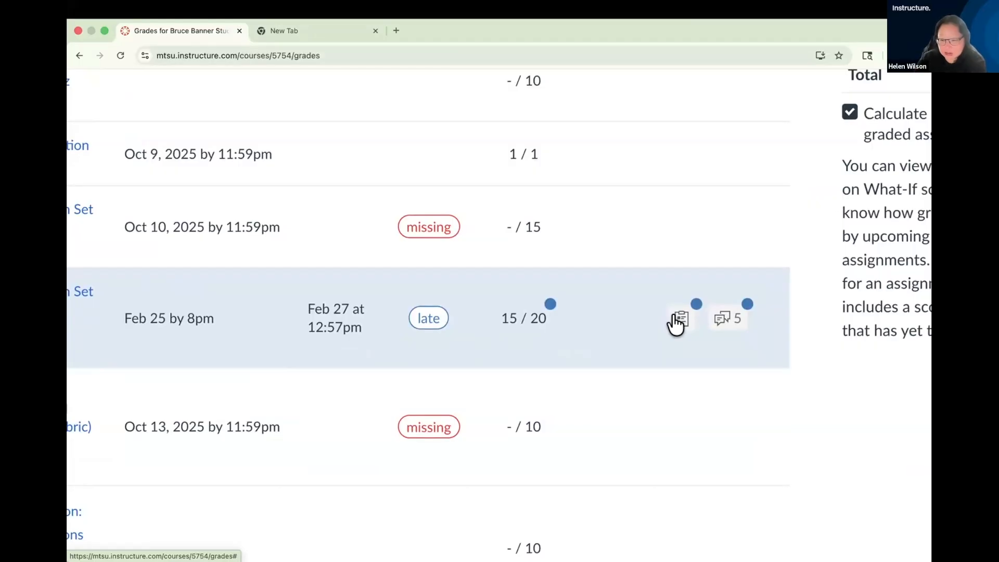
scroll(676, 325, "down", 5)
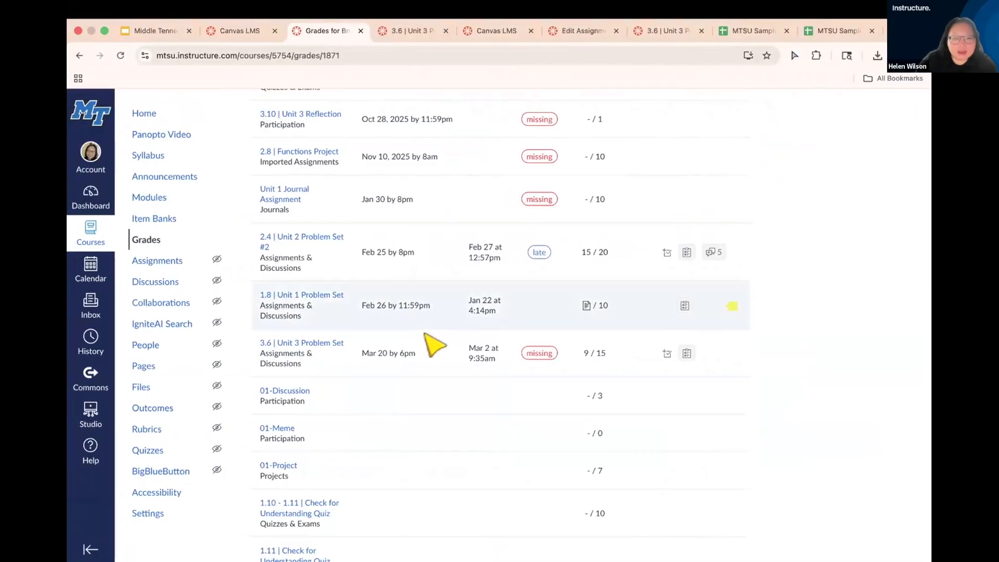
- Return to the instructor's gradebook and view the Bulk Download Rubrics option for 1.8 | Unit 1 Problem Set without running it
scroll(435, 346, "up", 2)
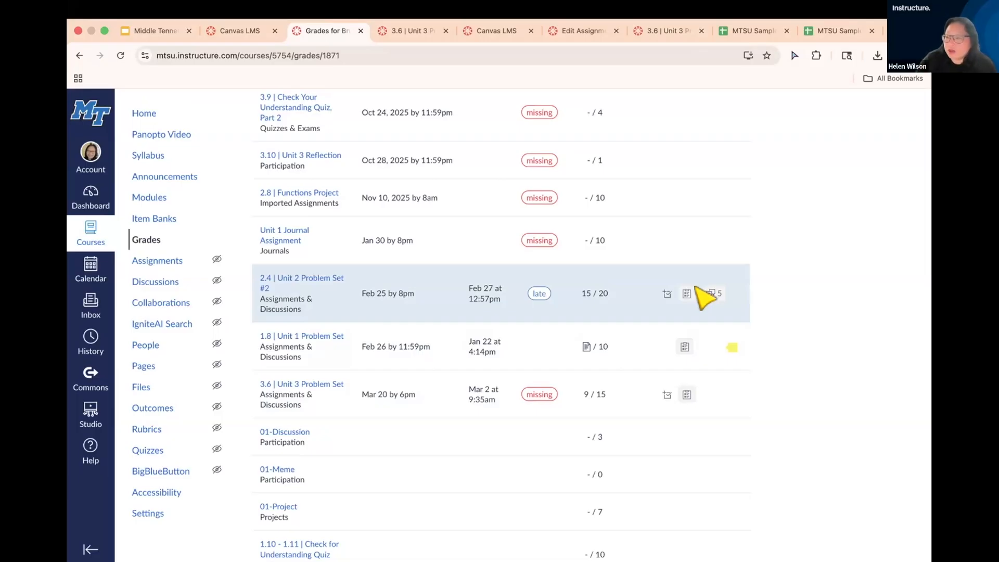
scroll(671, 388, "up", 1)
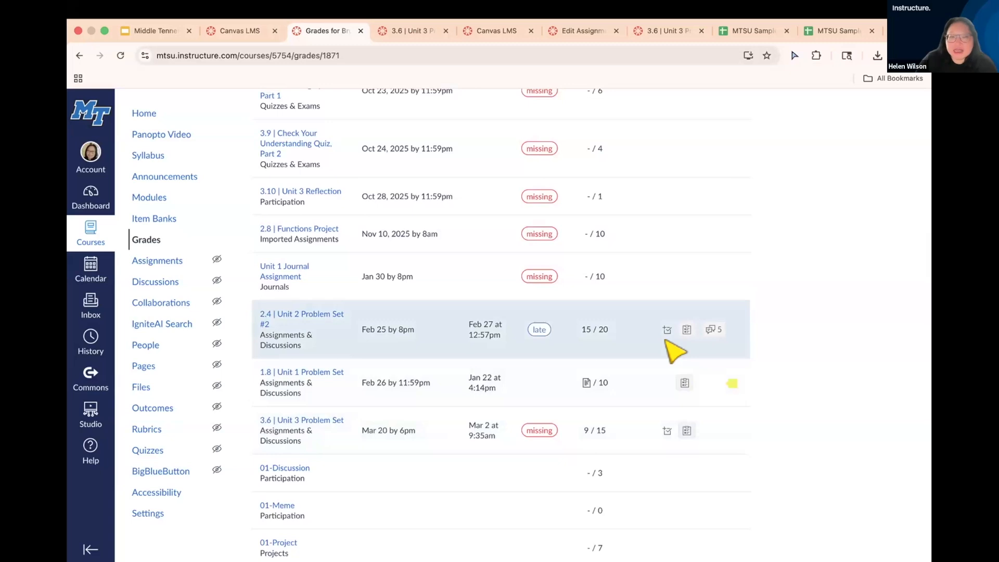
left_click(148, 241)
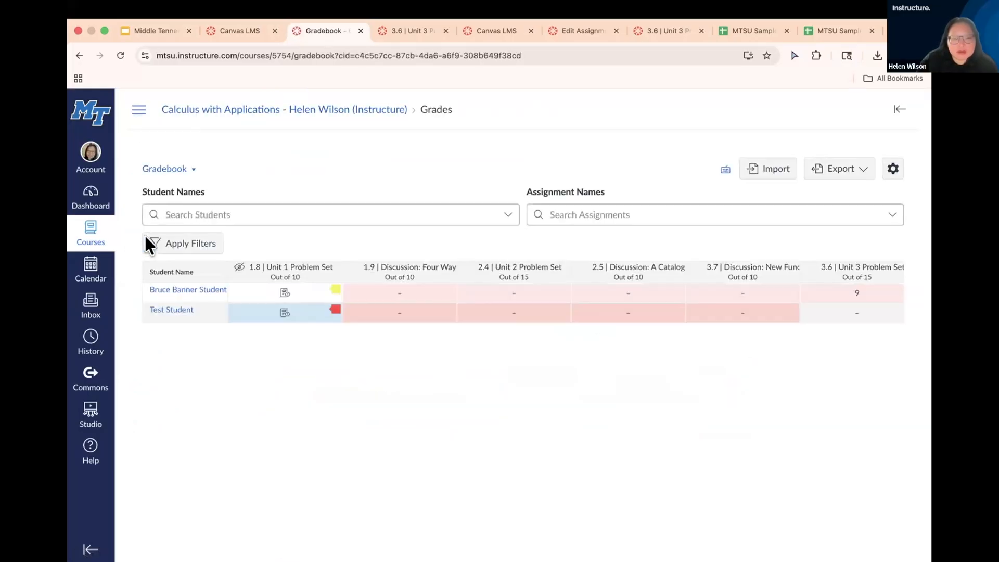
left_click(329, 268)
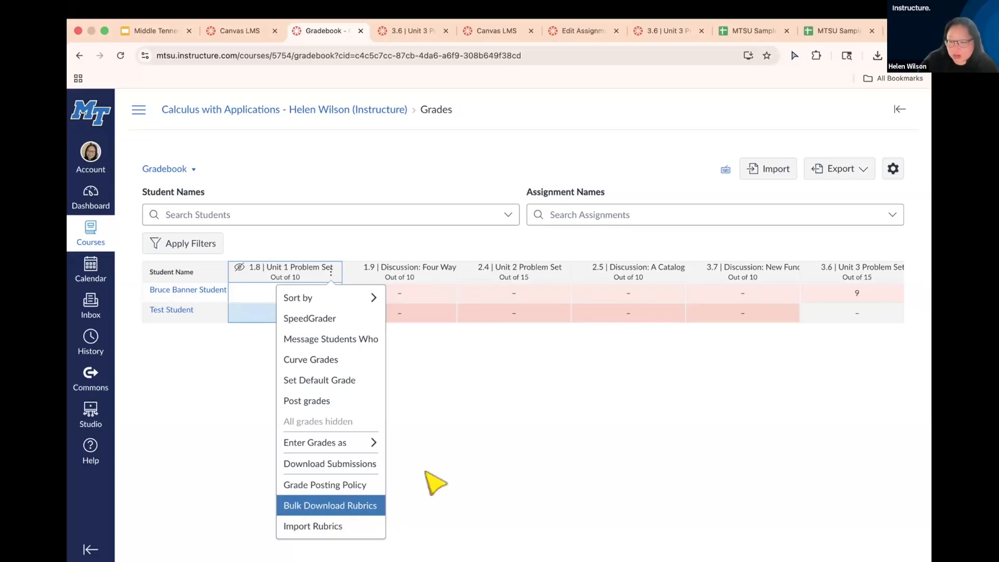
left_click(502, 470)
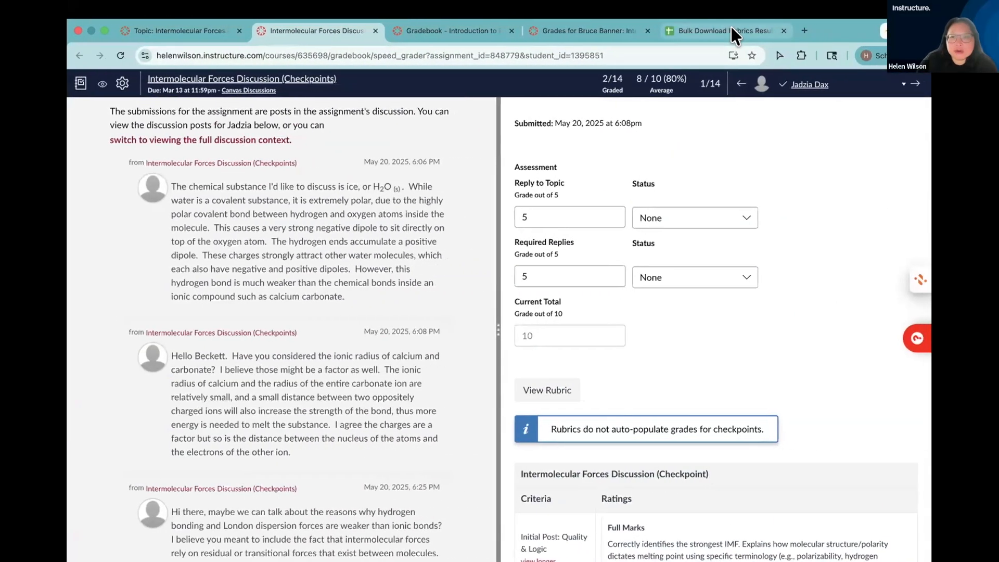
- Switch to the Bulk Download Rubrics Results spreadsheet and examine the student names and the CTPS.1 rating, points and comments columns
left_click(730, 25)
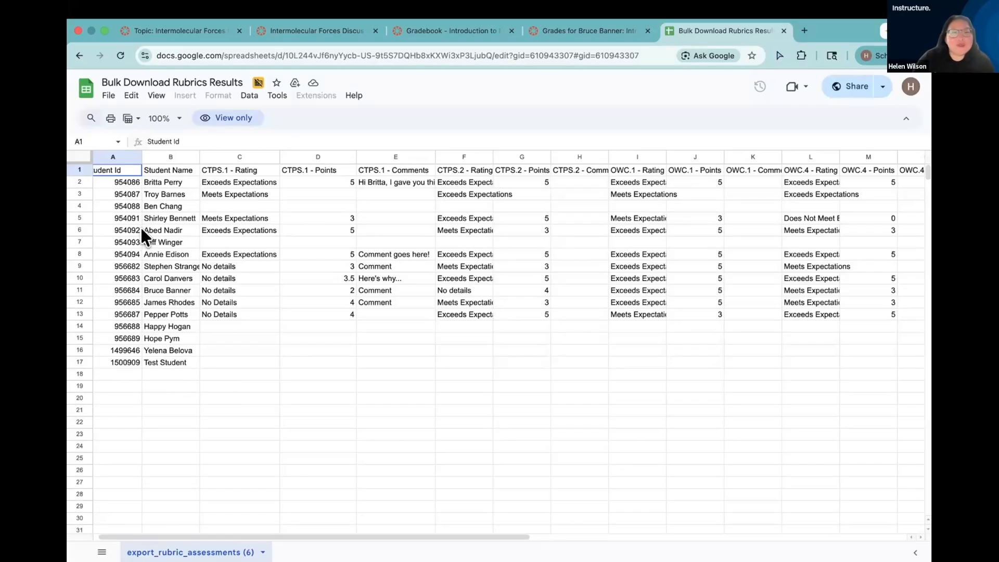
left_click(178, 181)
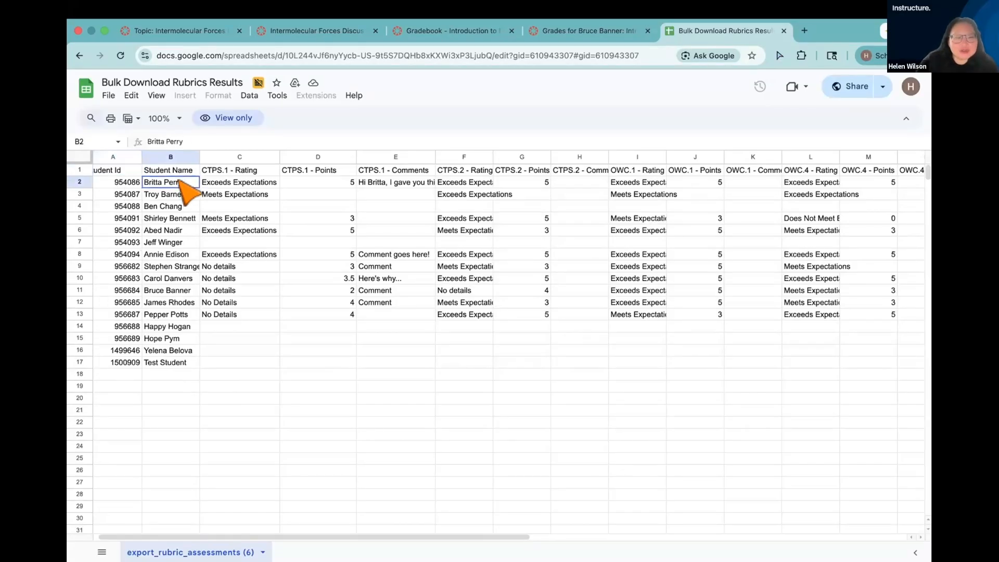
left_click(244, 170)
left_click(309, 171)
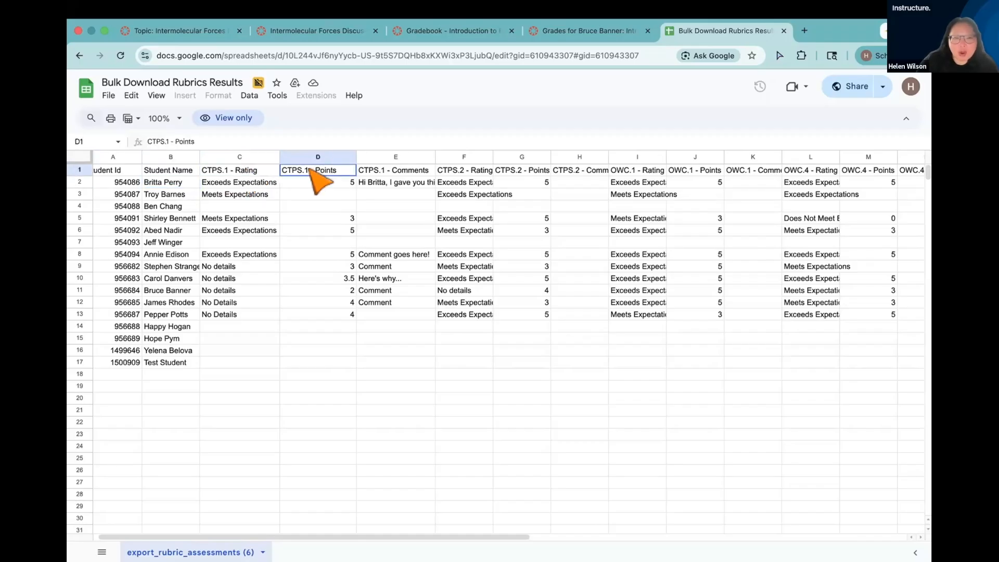
left_click(383, 172)
left_click(383, 182)
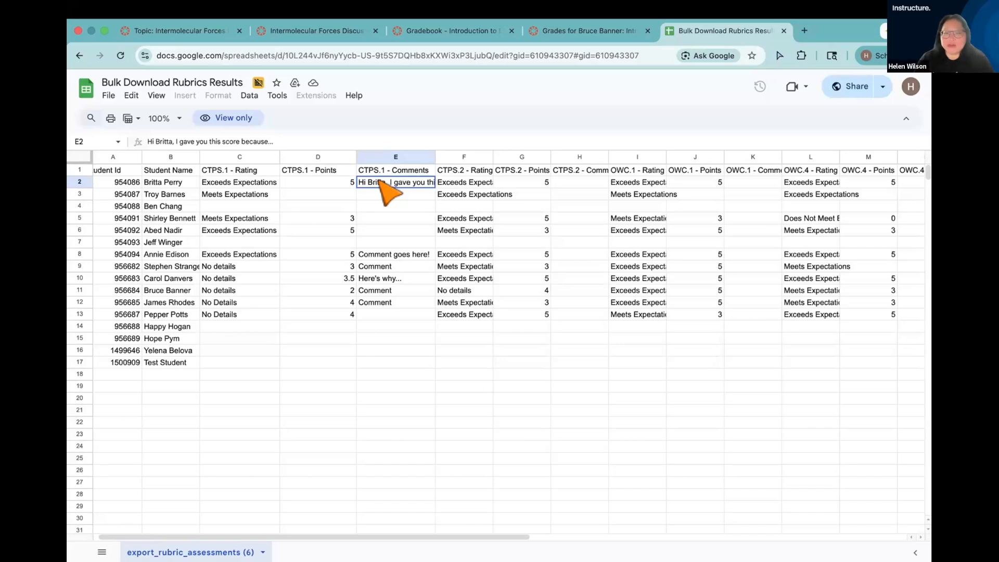
left_click(373, 301)
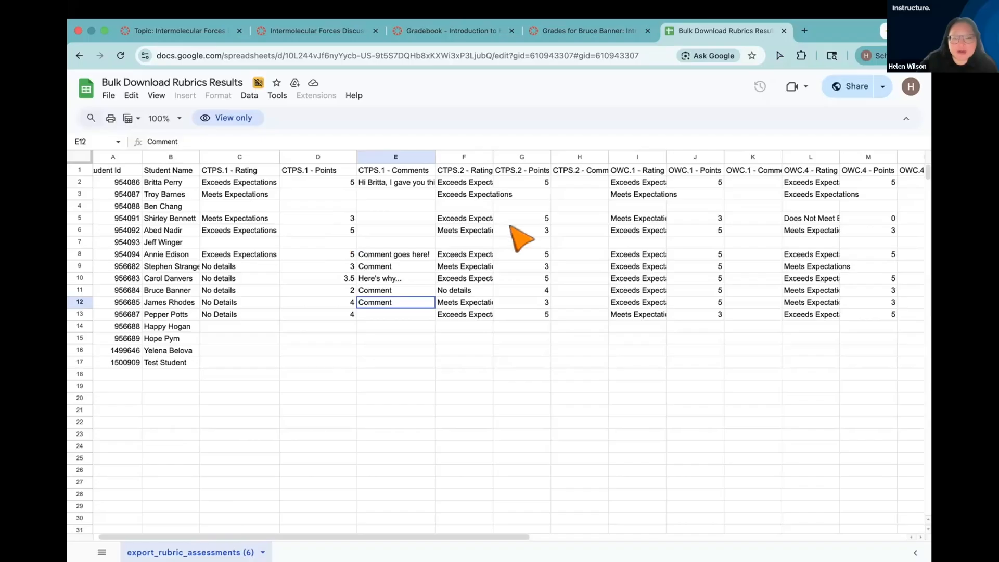
- Examine the CTPS.2, OWC.1 and OWC.4 rating and points columns in the exported rubric results
left_click(512, 229)
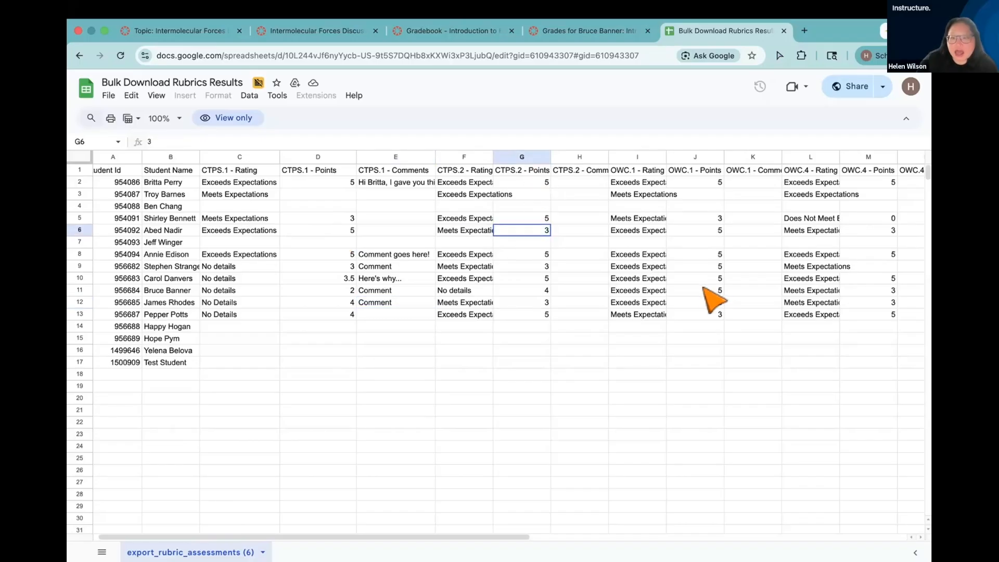
left_click(704, 289)
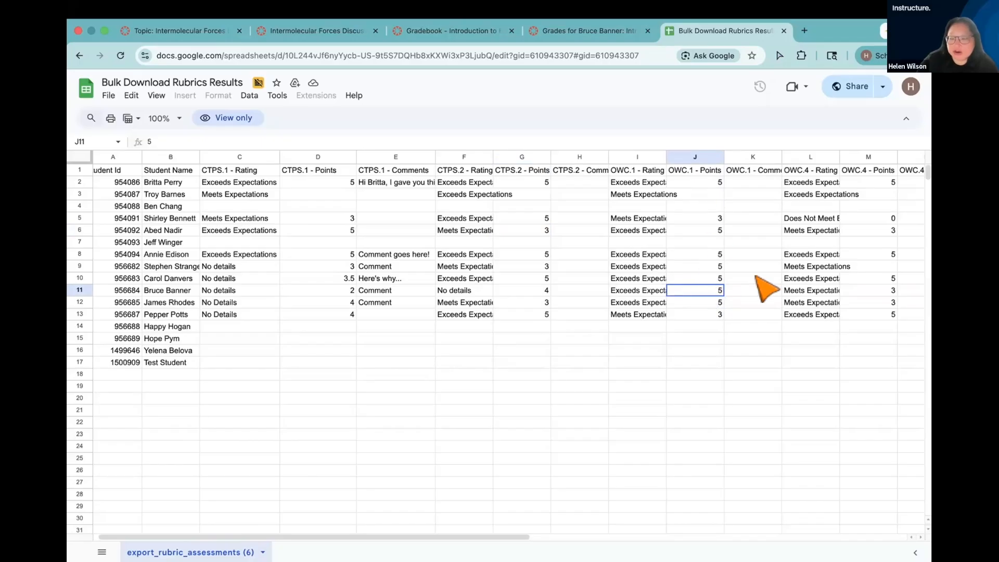
scroll(756, 278, "right", 3)
scroll(757, 277, "down", 1)
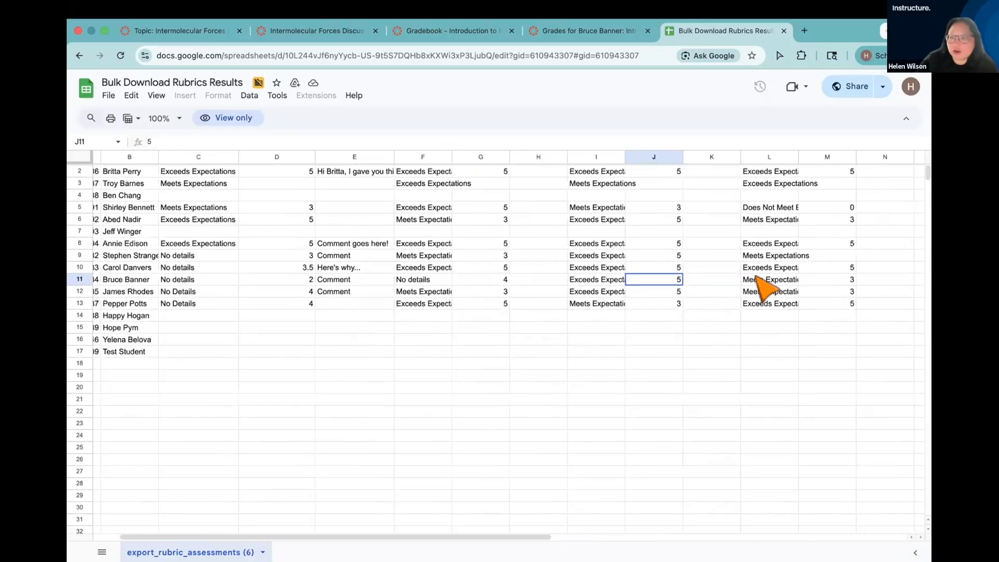
scroll(757, 277, "left", 2)
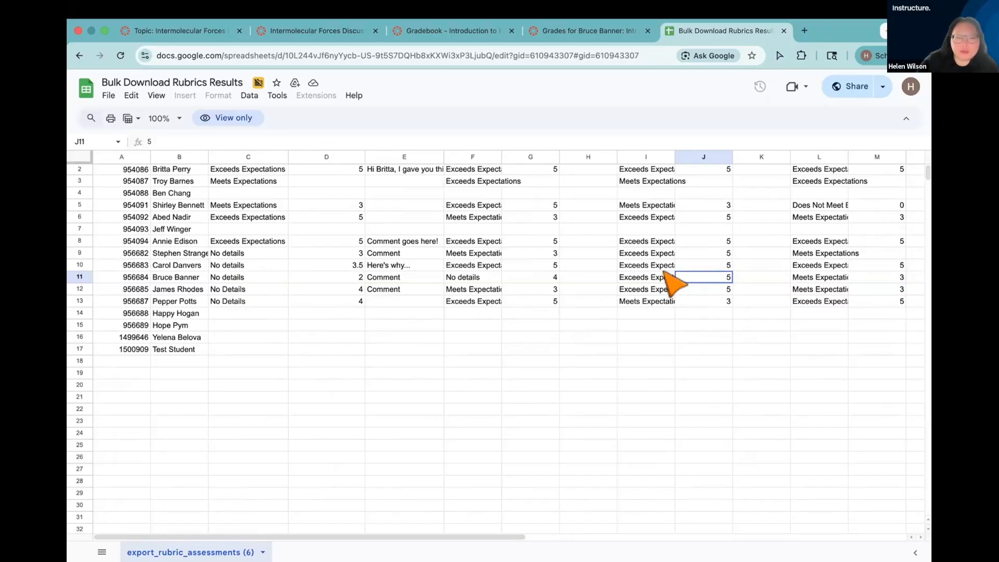
- Switch back to the instructor's gradebook and open the assignment options of 1.8 | Unit 1 Problem Set
key("ctrl+Left")
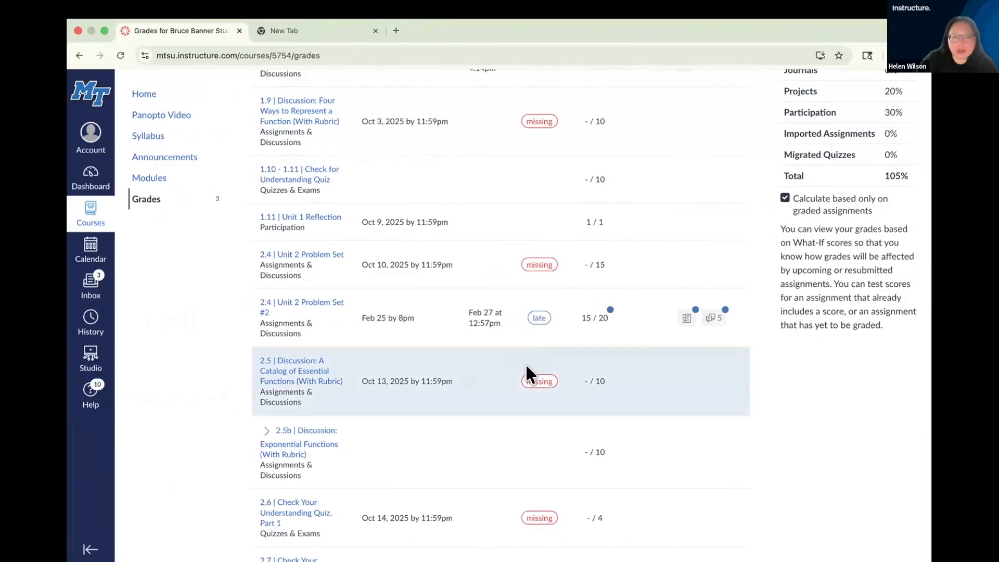
key("ctrl+Left")
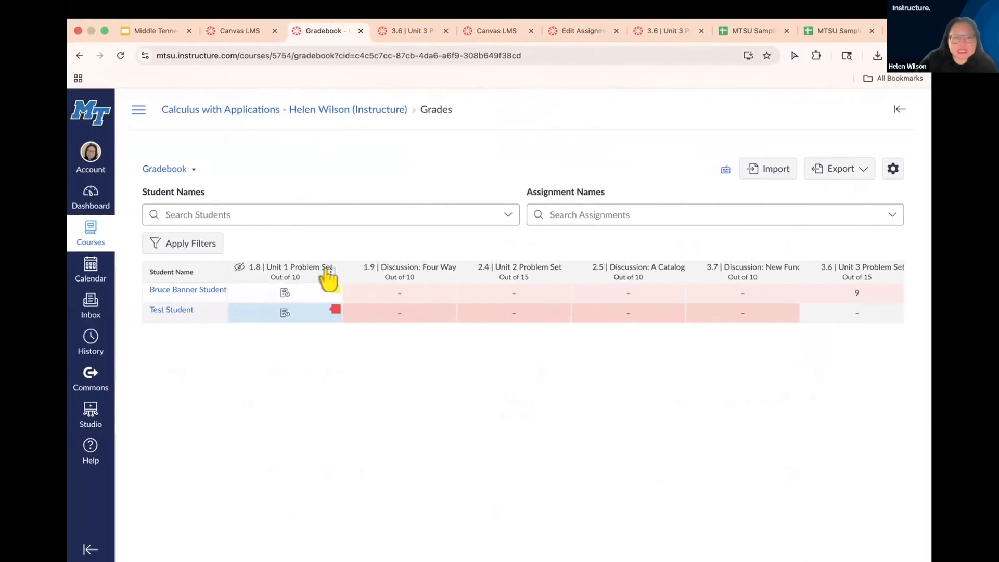
left_click(331, 272)
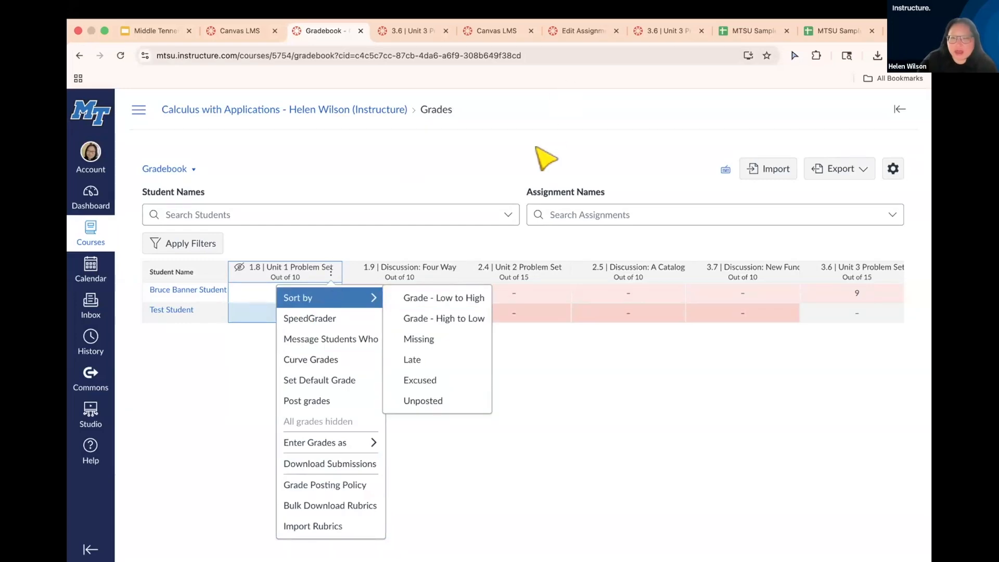
- Return to the Bulk Download Rubrics Results spreadsheet and review the CTPS.1 rating, points and comments column headers
key("ctrl+Right")
key("ctrl+Right")
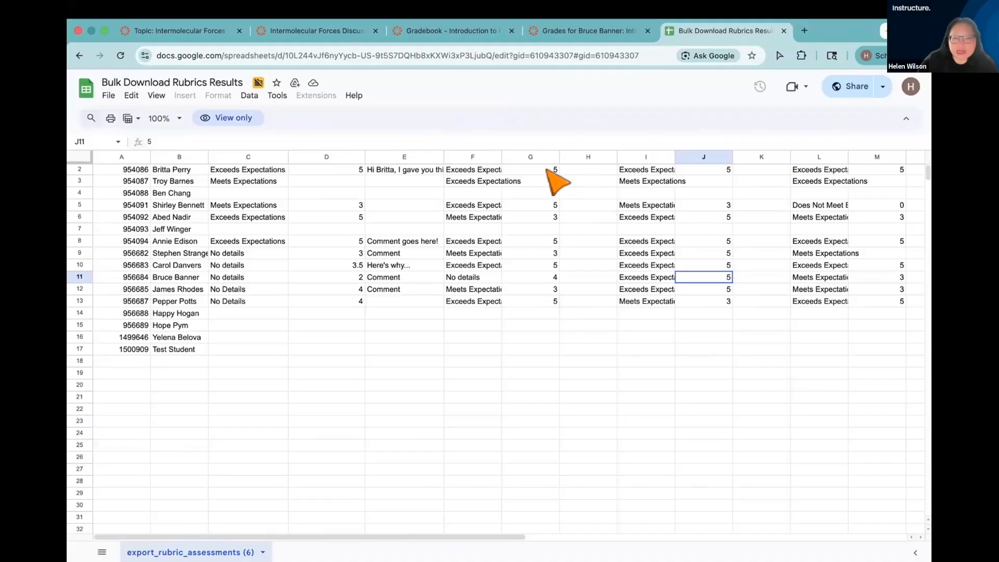
scroll(583, 229, "up", 1)
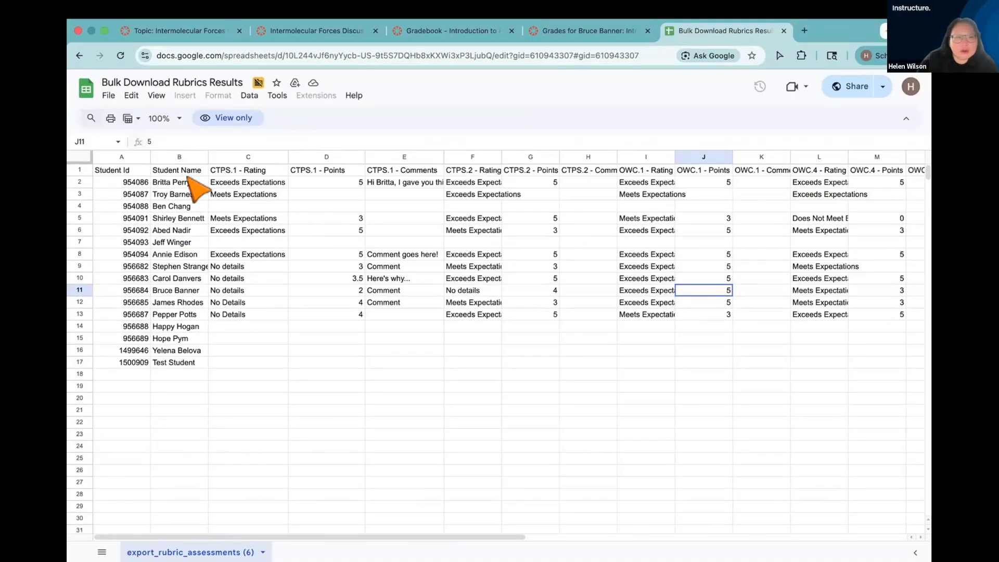
left_click(244, 170)
left_click(308, 171)
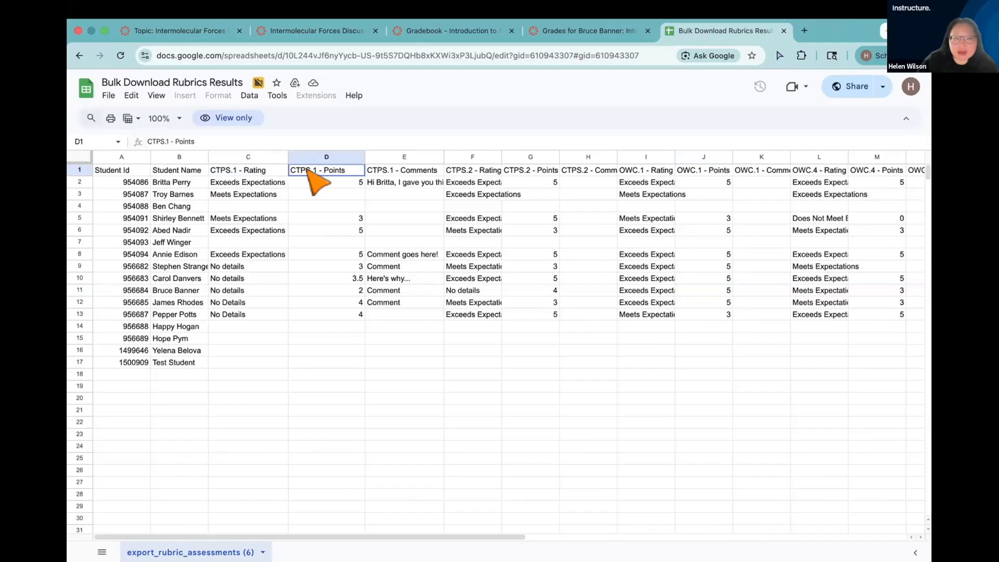
left_click(381, 169)
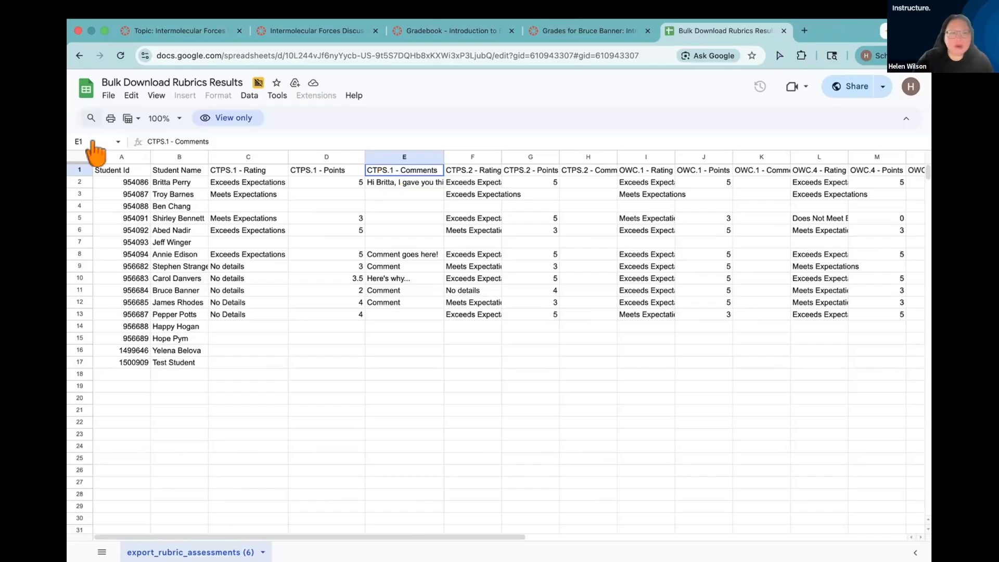
- View the spreadsheet's available download formats, including Comma Separated Values (.csv), without downloading a file
left_click(109, 98)
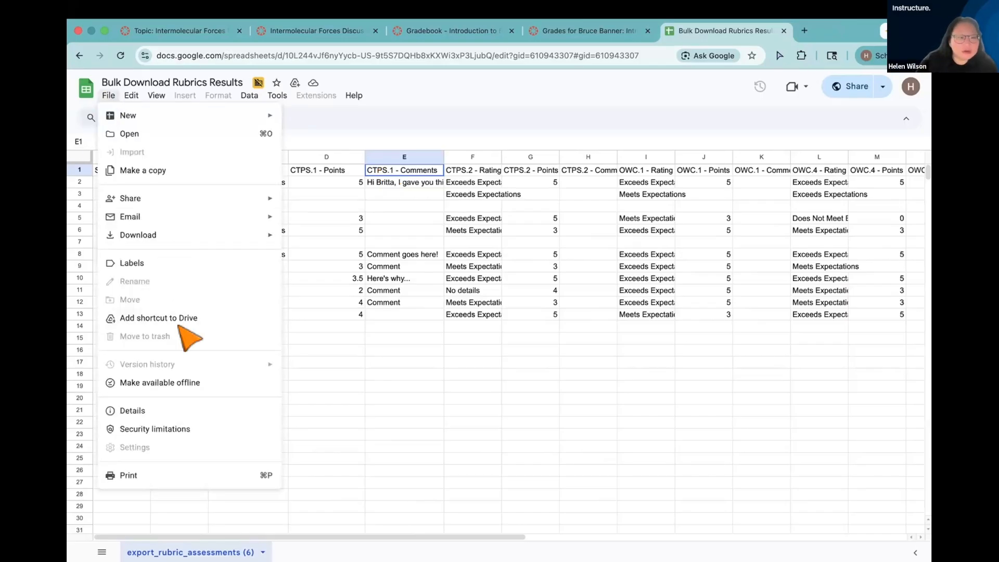
mouse_move(171, 235)
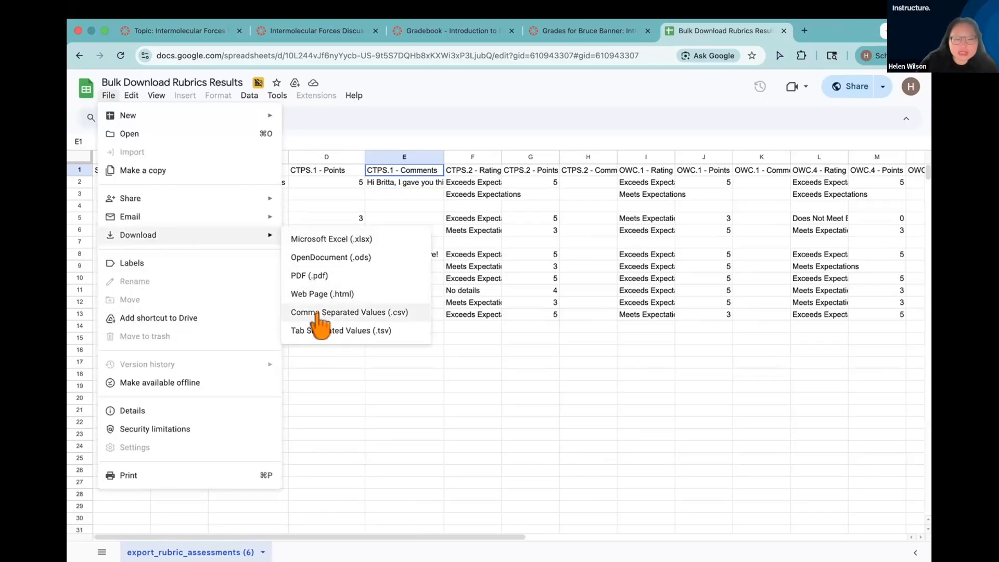
left_click(329, 378)
- Switch back to the instructor's gradebook and view the Import Rubrics upload area for 1.8 | Unit 1 Problem Set, closing it without uploading
key("ctrl+Left")
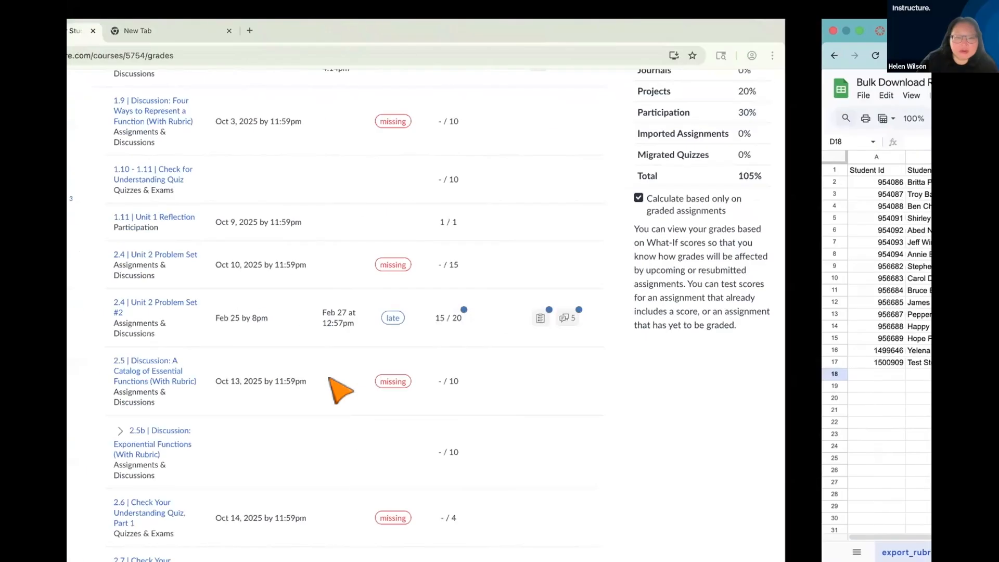
key("ctrl+Left")
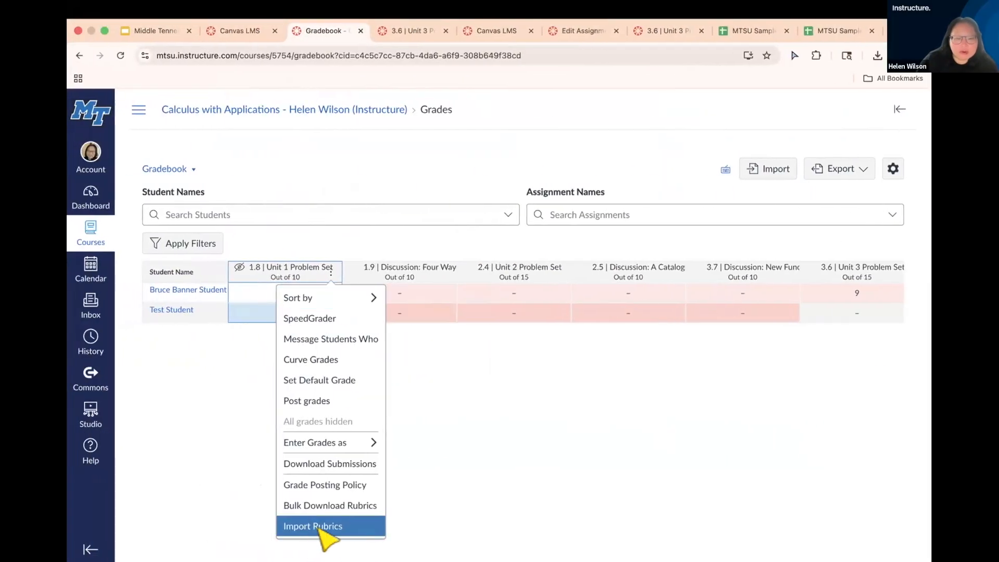
left_click(327, 536)
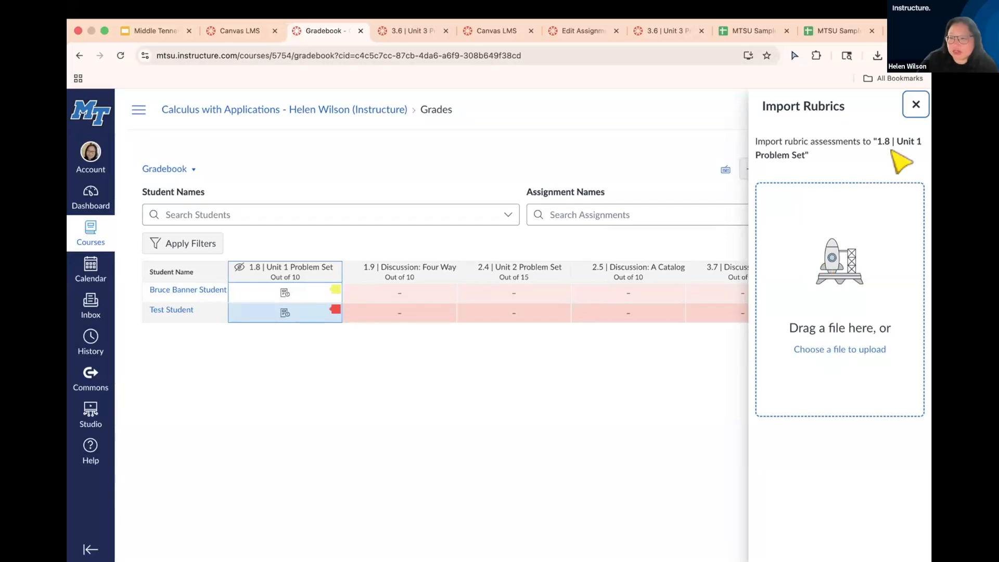
left_click(913, 105)
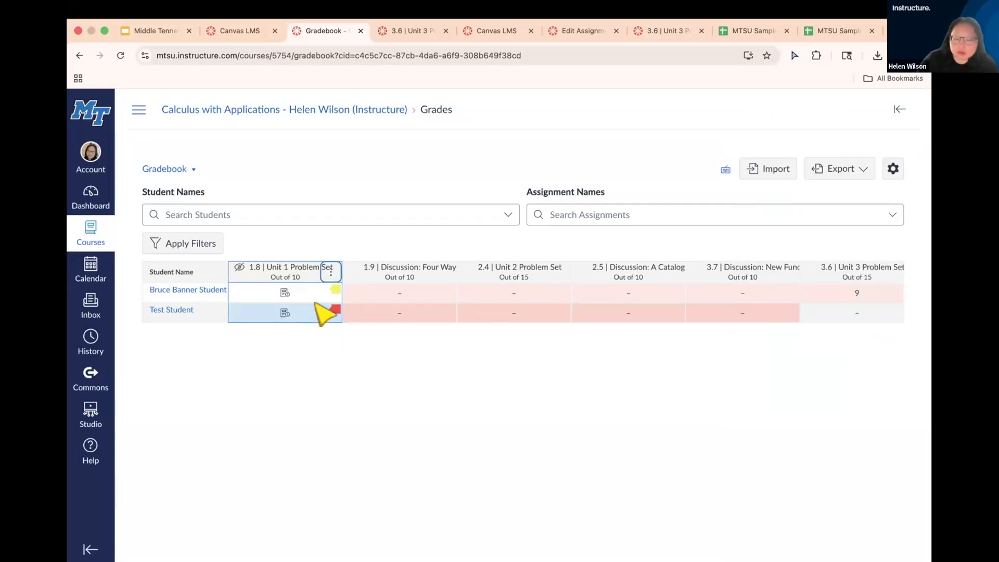